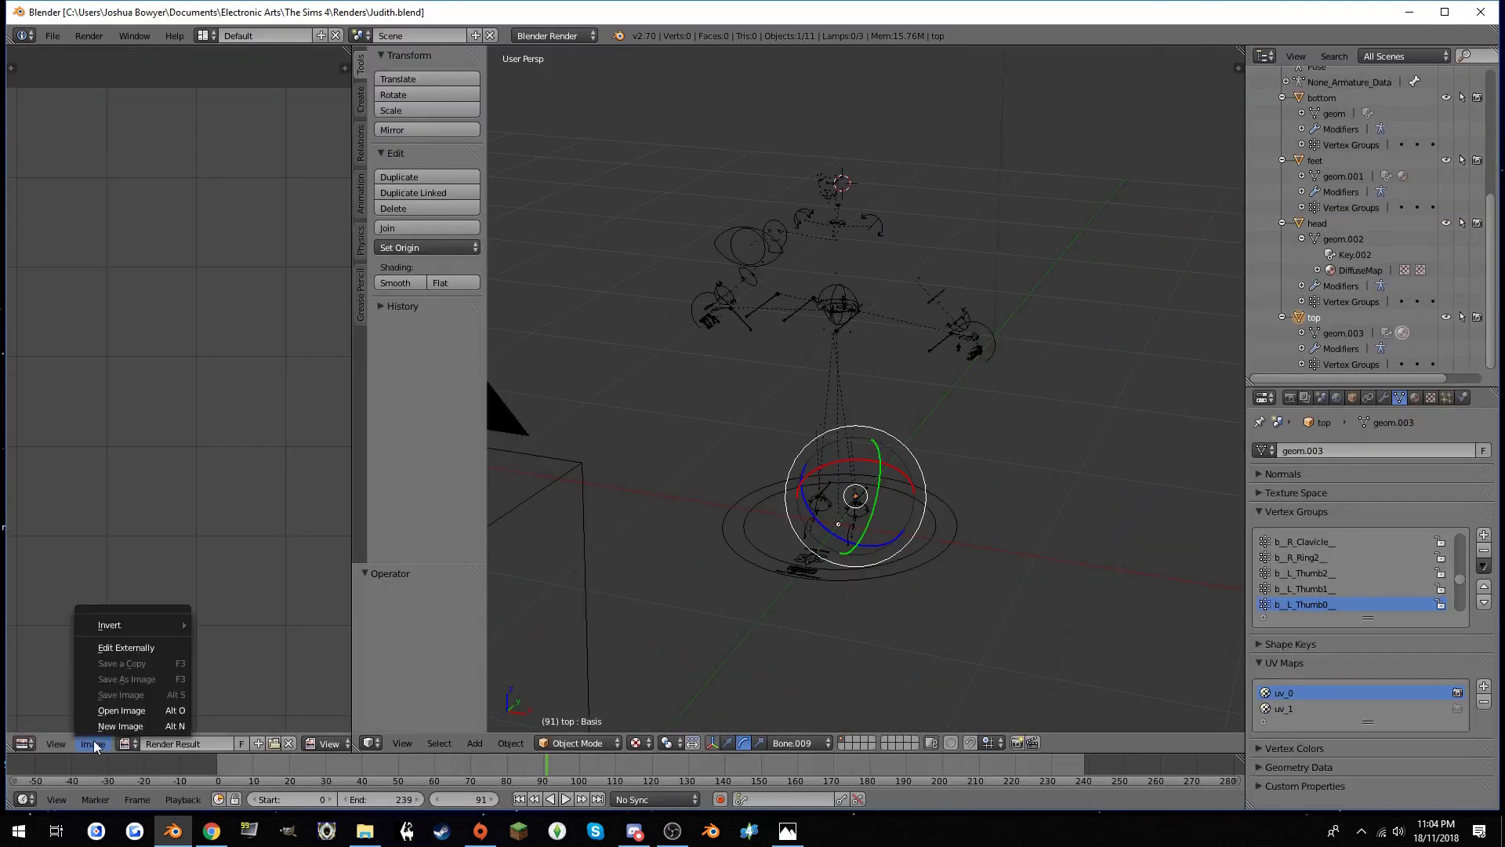
Bring the character meshes in from the Renders folder and display the DiffuseMap texture beside them
left_click(188, 633)
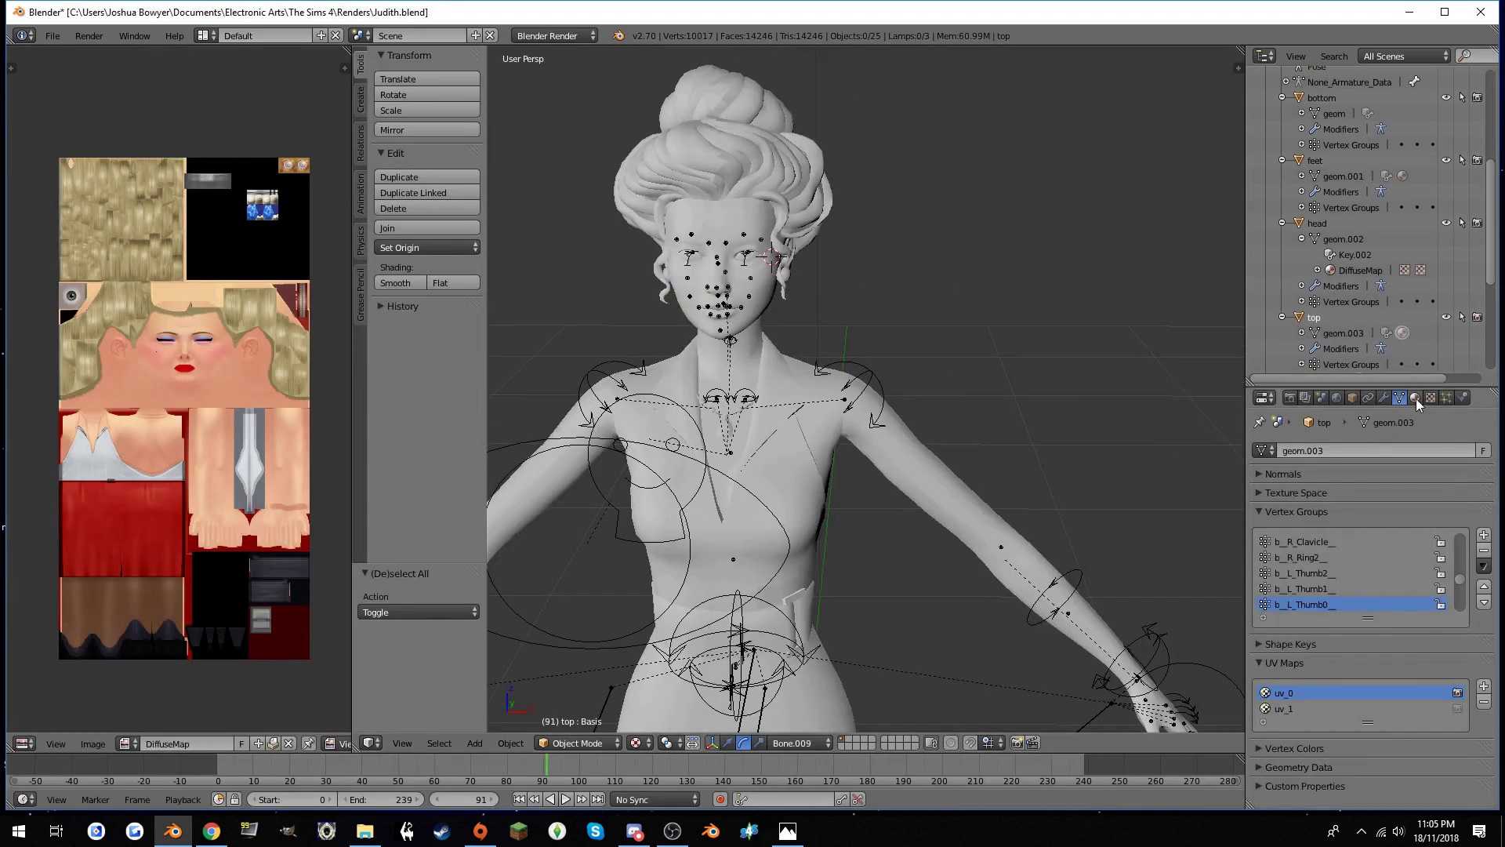
left_click(1415, 397)
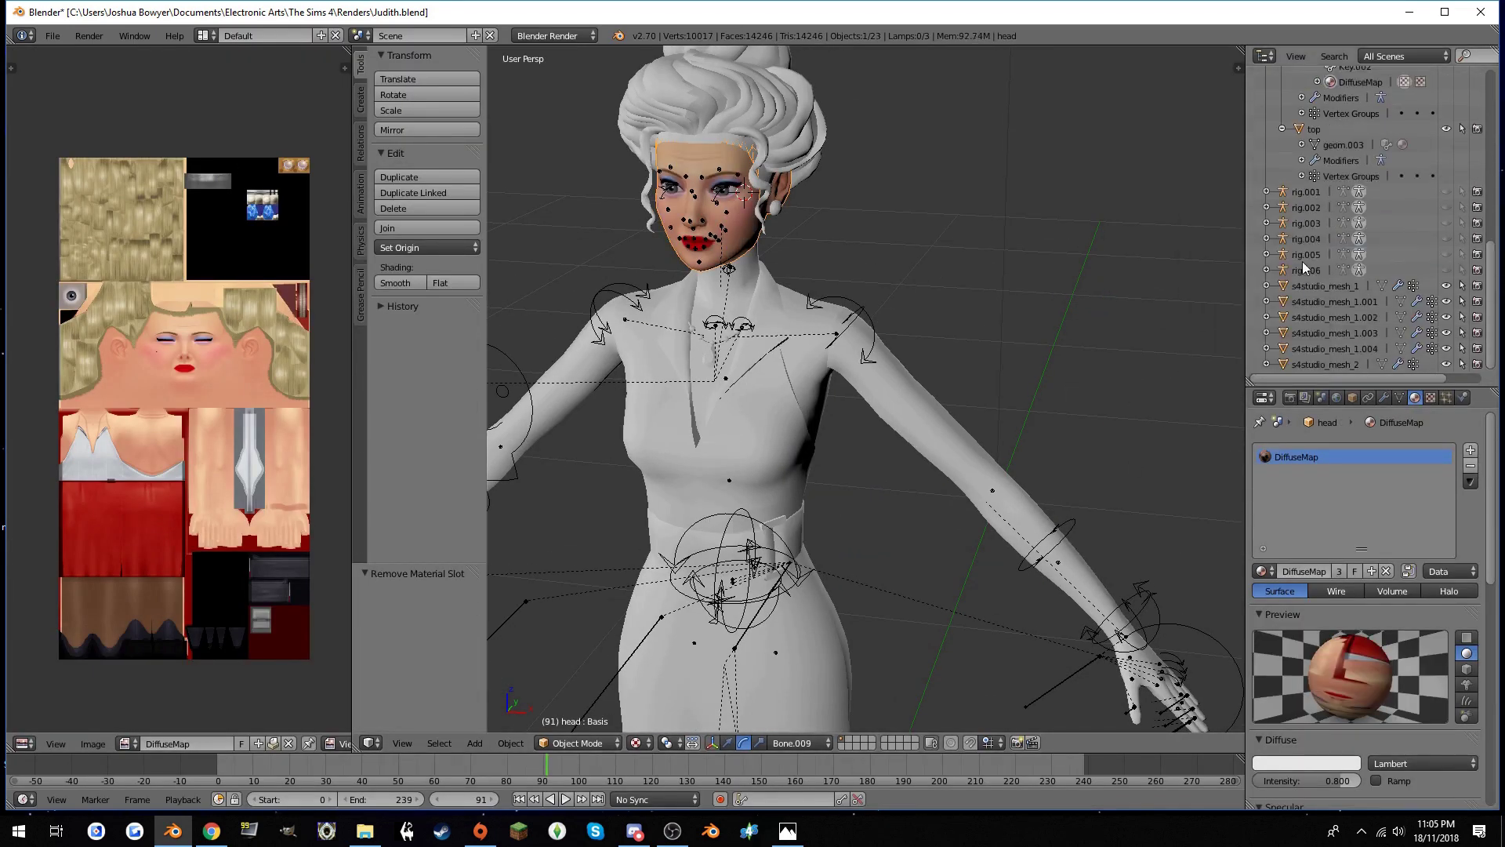
Show the skin, hair and clothing textures on the character and save over the blend file
scroll(1305, 268, "up", 5)
key("ctrl+z")
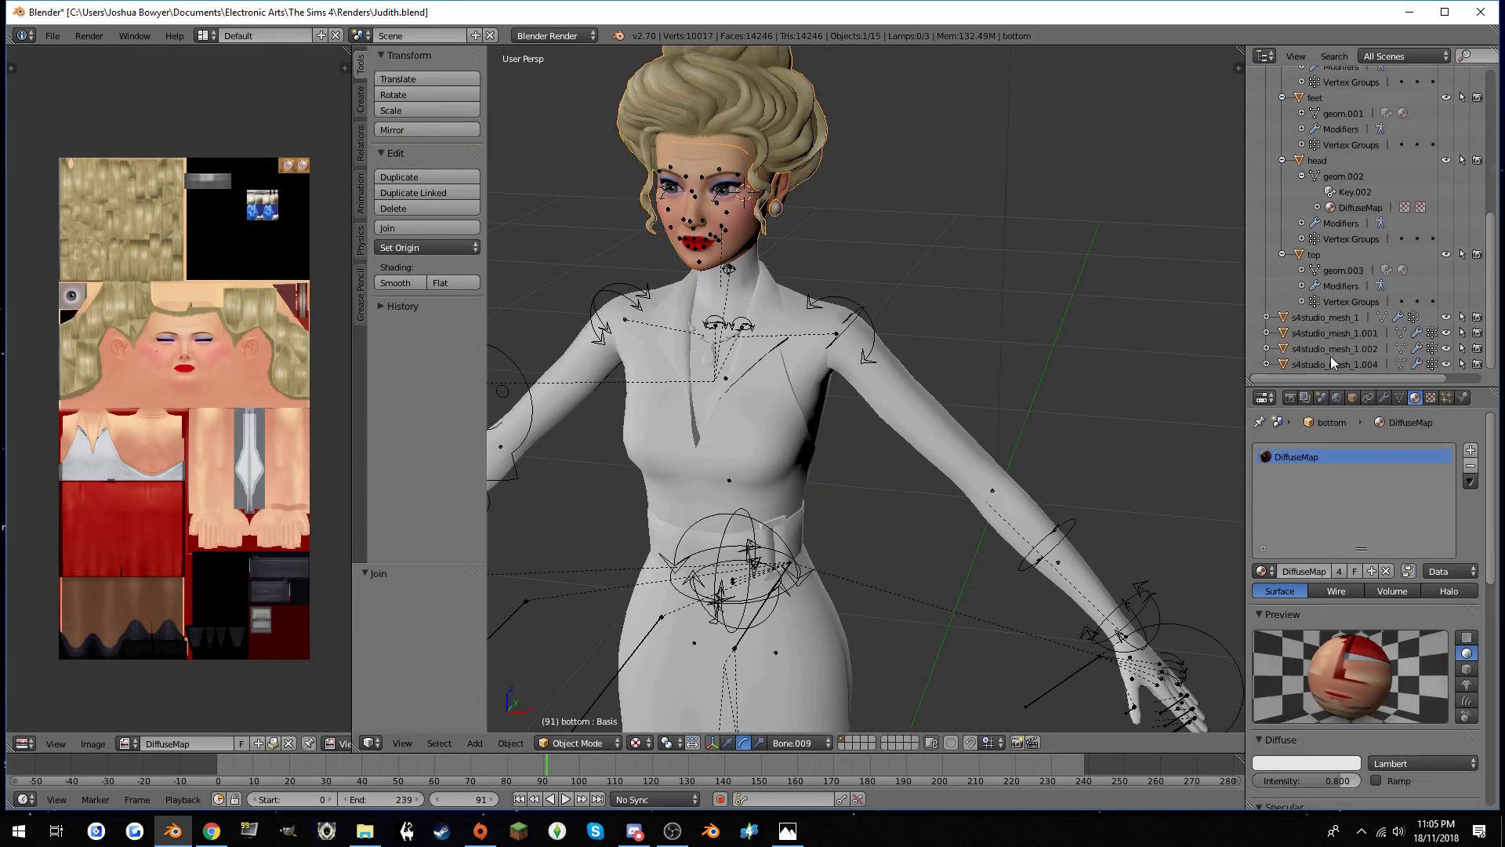
scroll(954, 348, "down", 3)
key("ctrl+s")
left_click(954, 348)
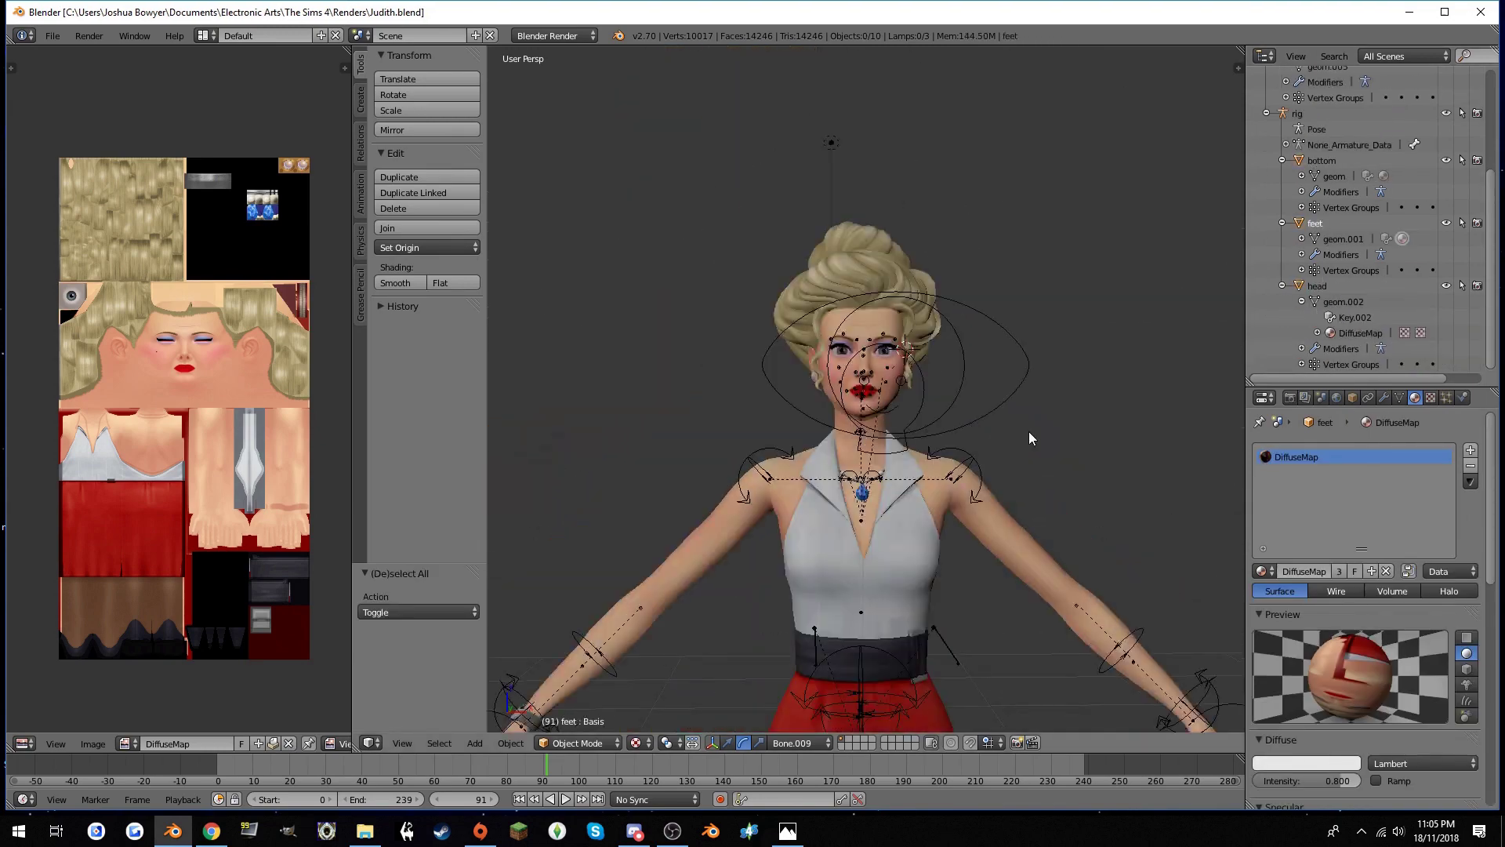
Frame the face from the front and clear the head selection for sculpting
key("KP_1")
key("ctrl+z")
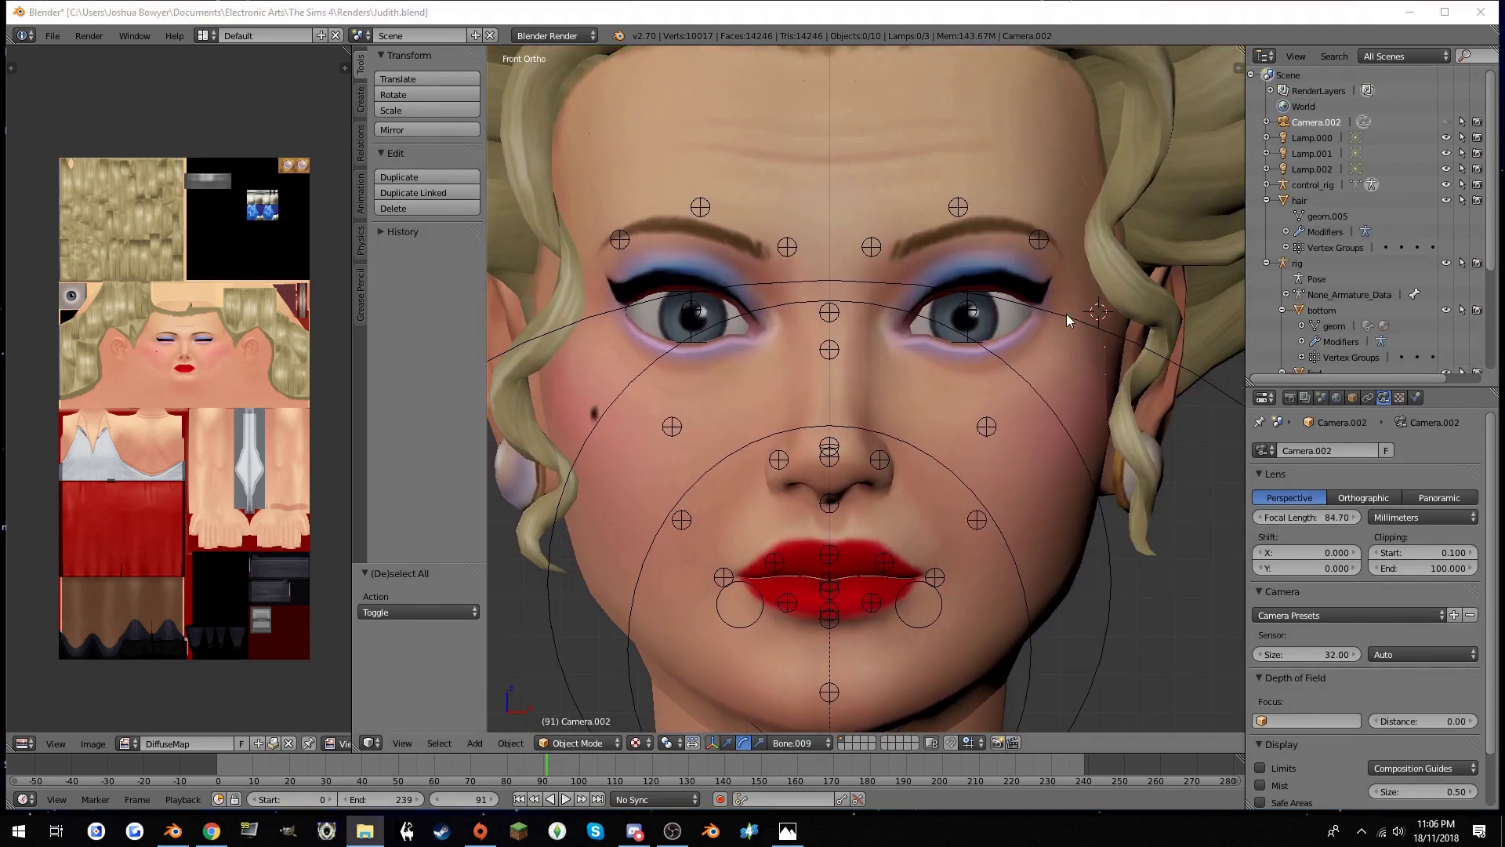
middle_click_drag(1006, 390, 1028, 402, "shift")
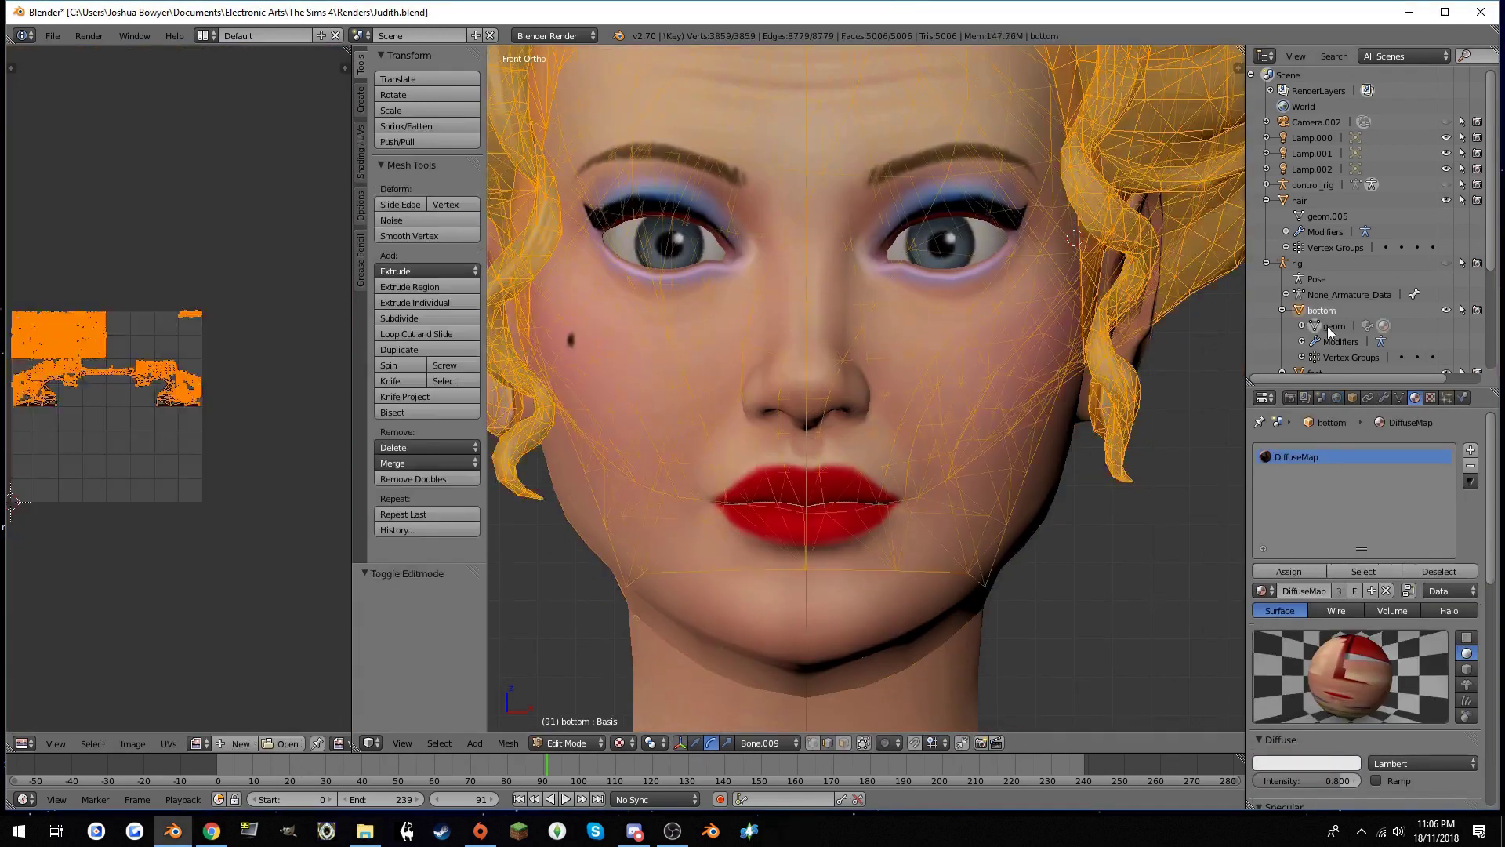
key("a")
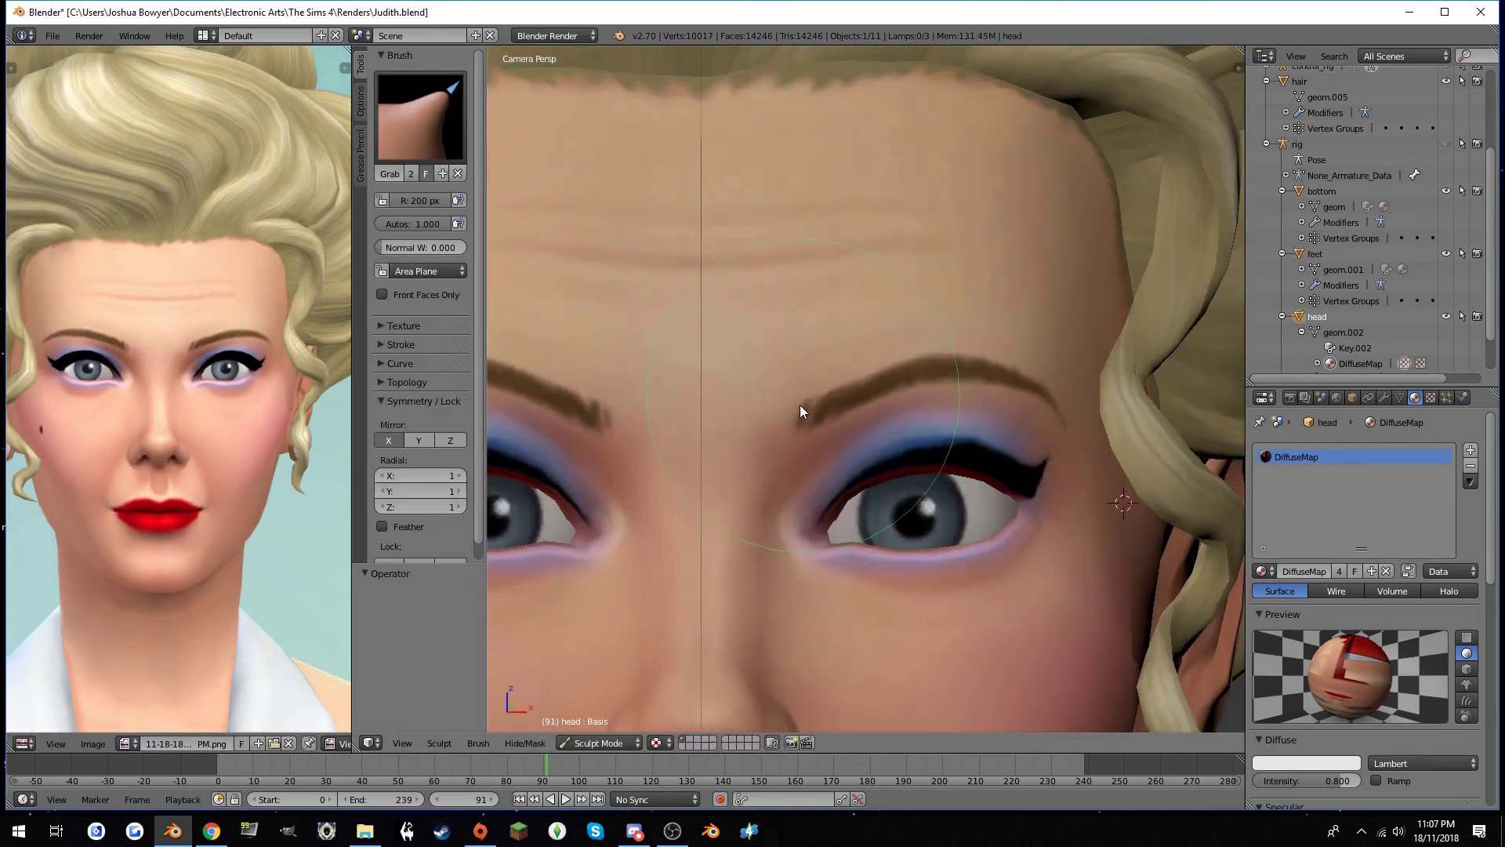
Sculpt the lips from a straight front view to match the front screenshot
scroll(993, 365, "down", 4)
middle_click_drag(934, 425, 928, 337, "shift")
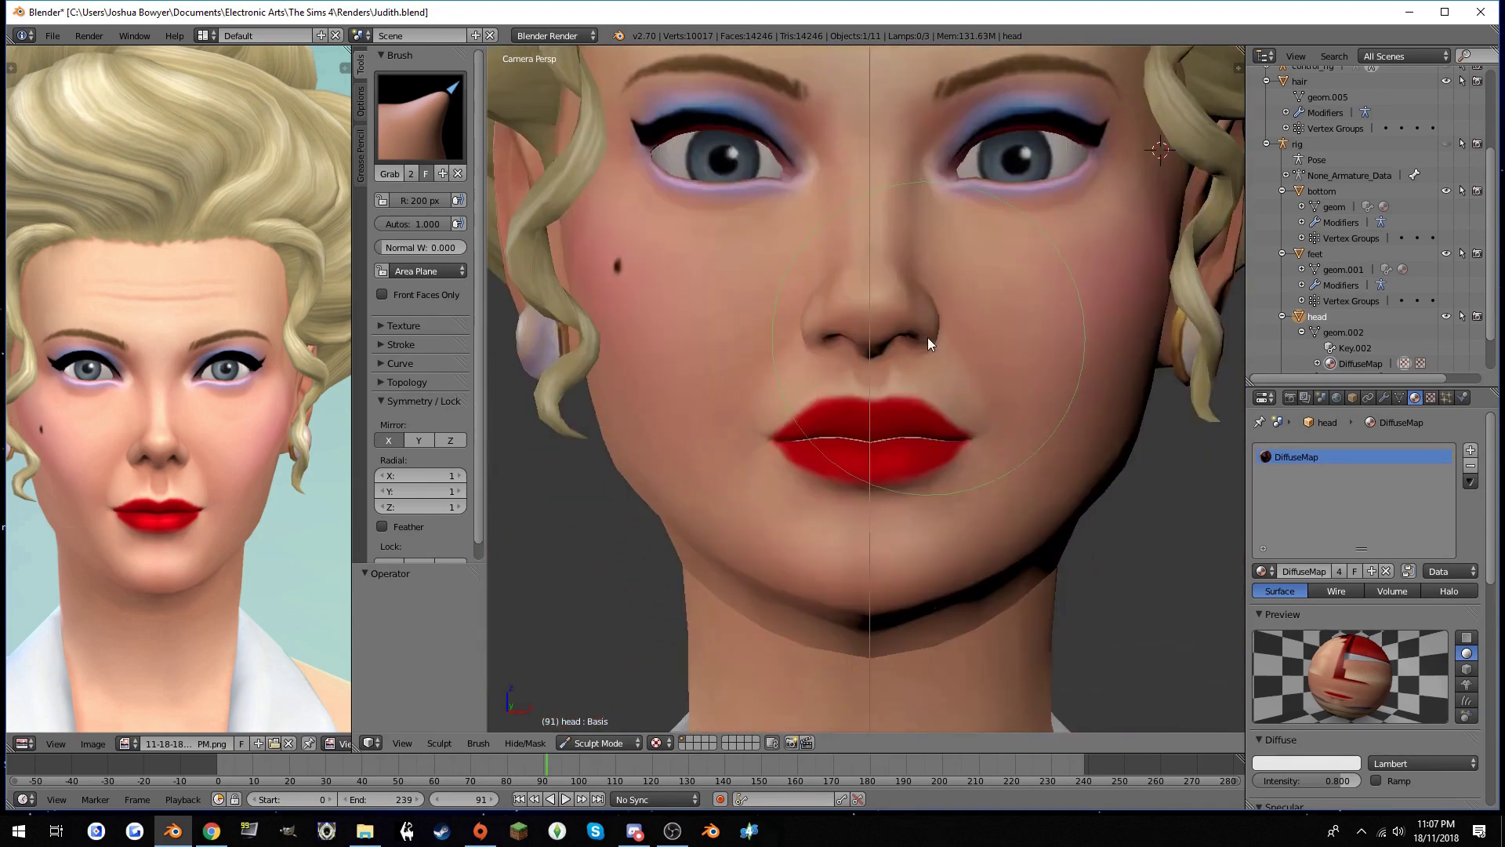
key("KP_1")
scroll(877, 431, "up", 10)
scroll(900, 404, "up", 5)
scroll(838, 368, "down", 3)
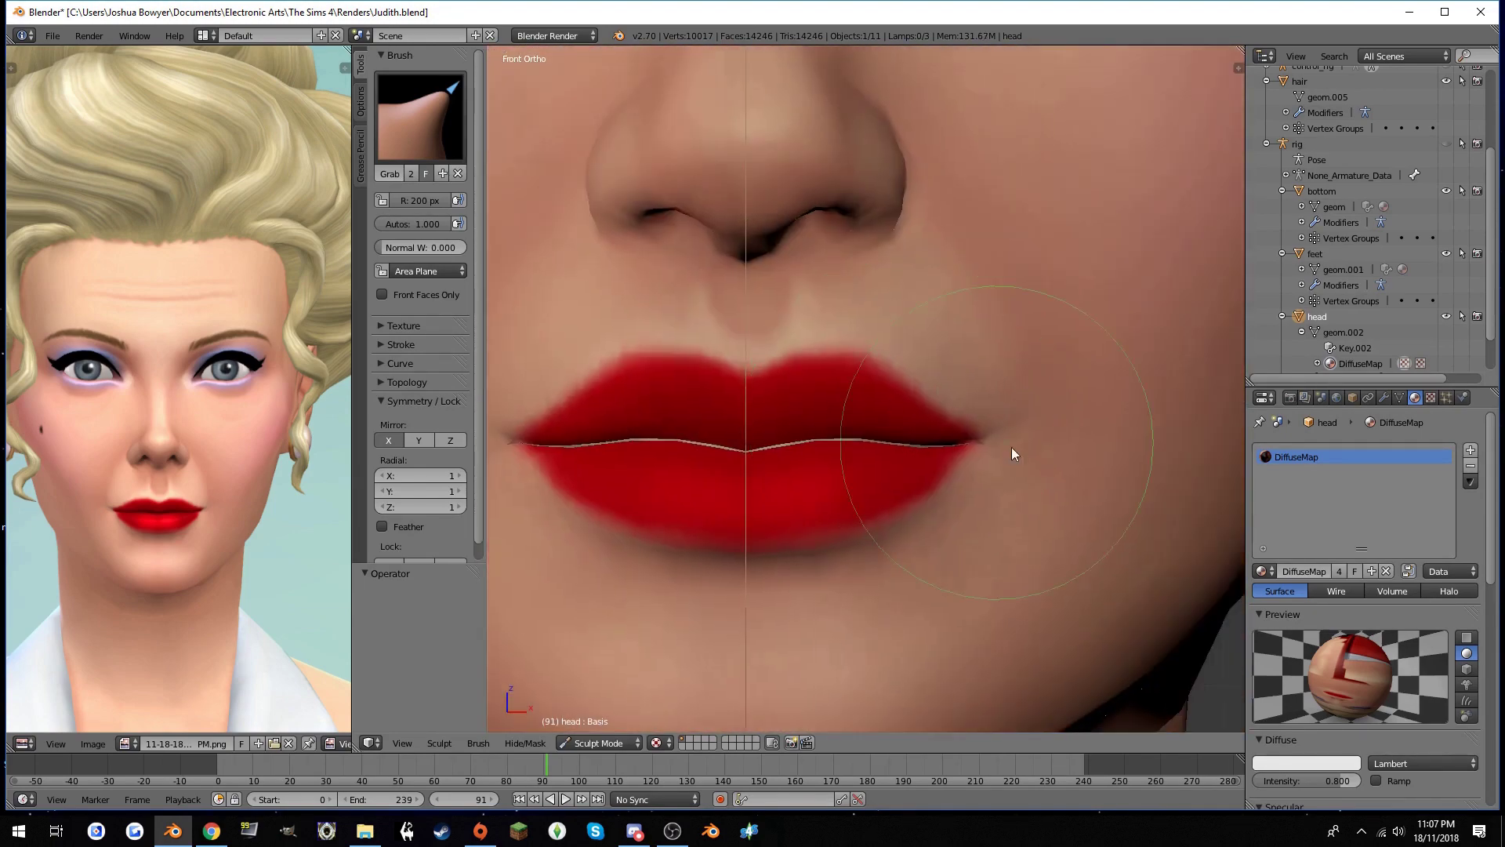
scroll(1012, 447, "up", 6)
scroll(902, 433, "down", 5)
scroll(910, 453, "up", 4)
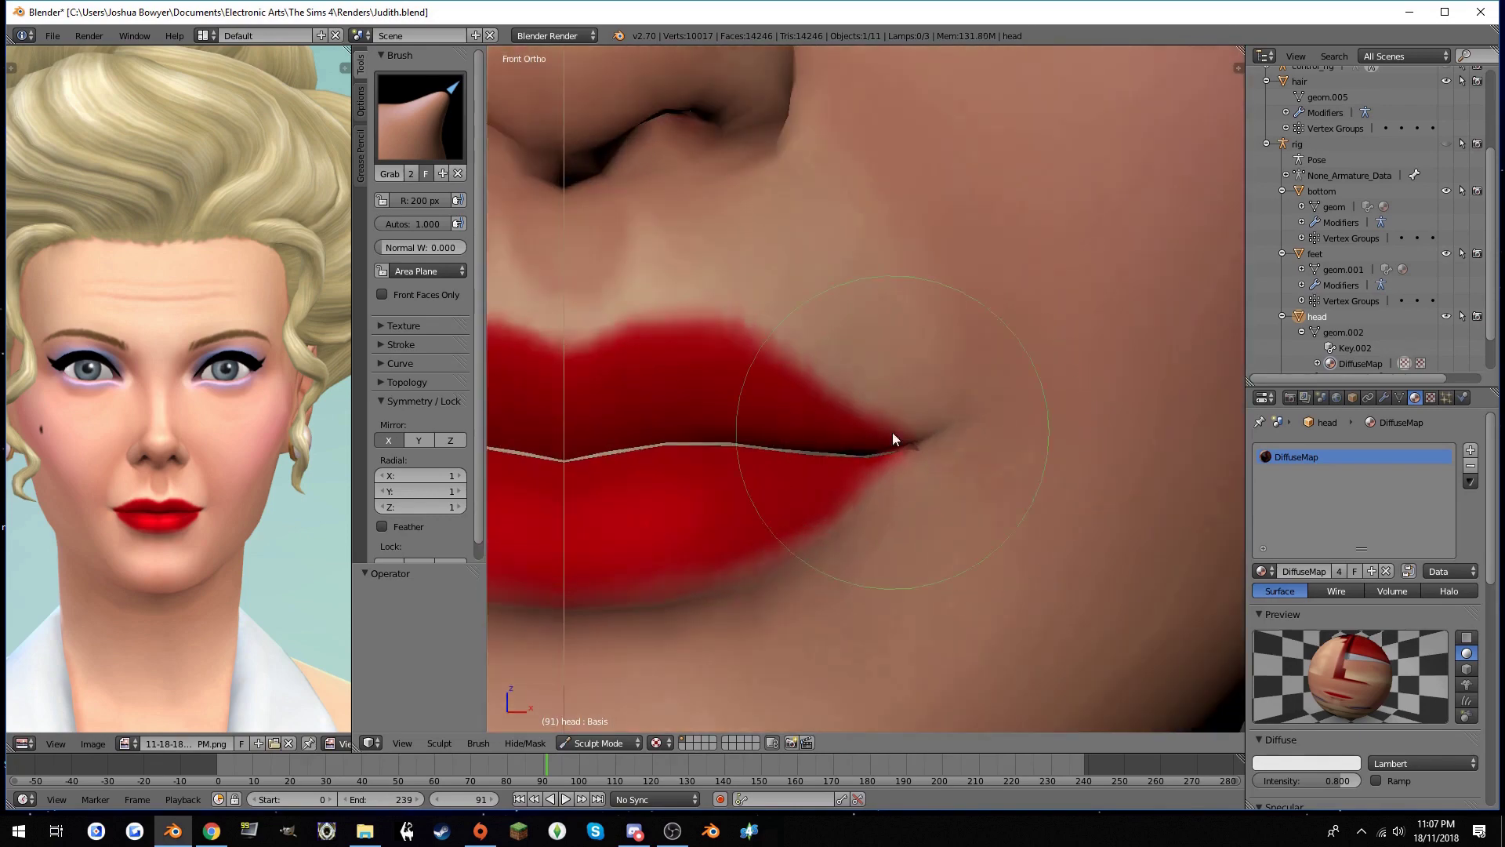
scroll(892, 432, "down", 1)
scroll(831, 459, "down", 3)
scroll(980, 478, "up", 8)
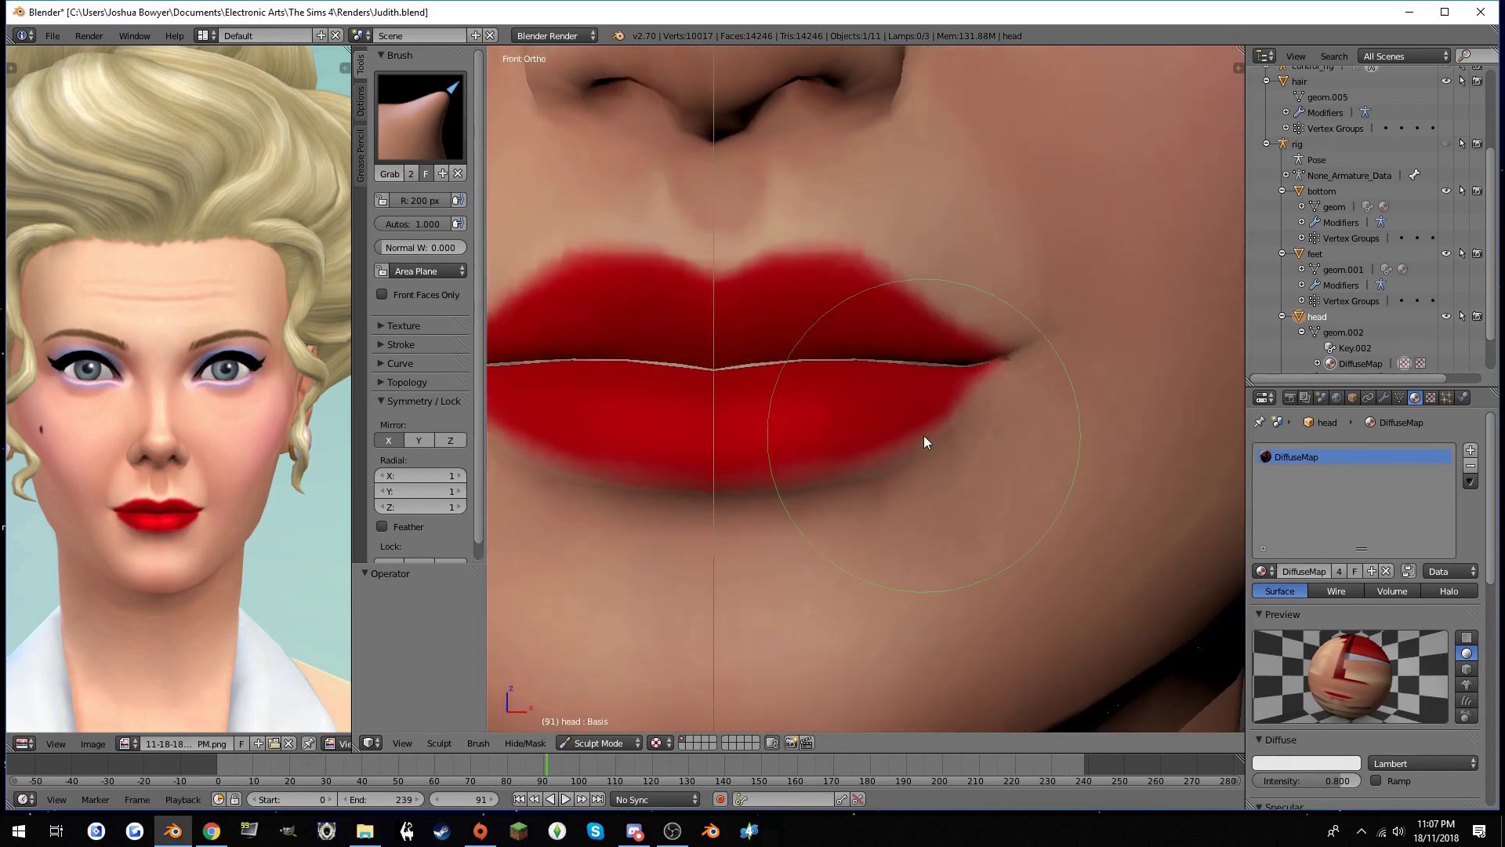
scroll(924, 435, "down", 7)
scroll(864, 450, "down", 7)
scroll(969, 446, "up", 4)
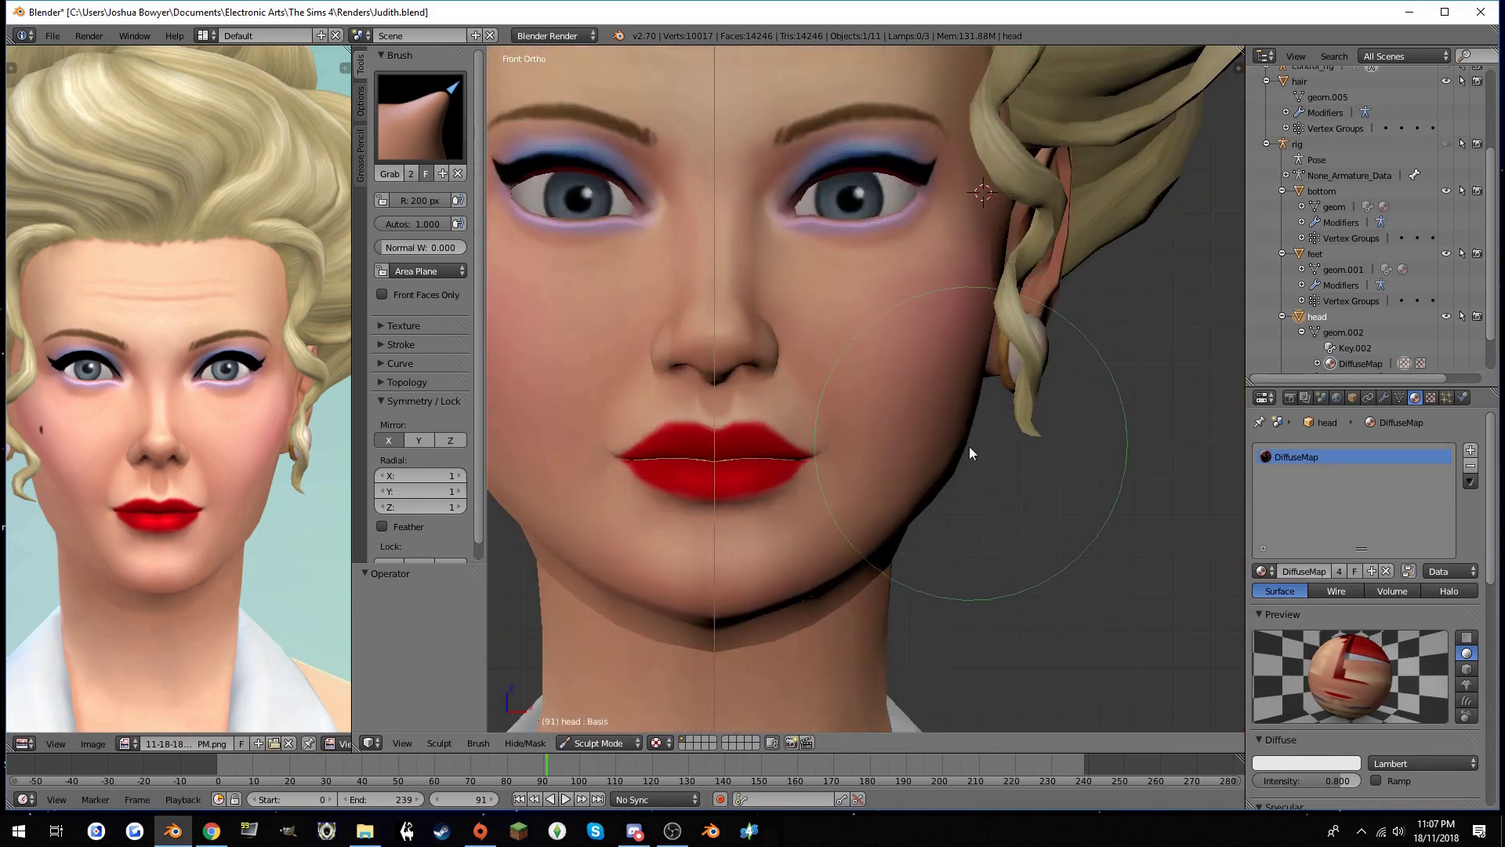
scroll(900, 422, "down", 3)
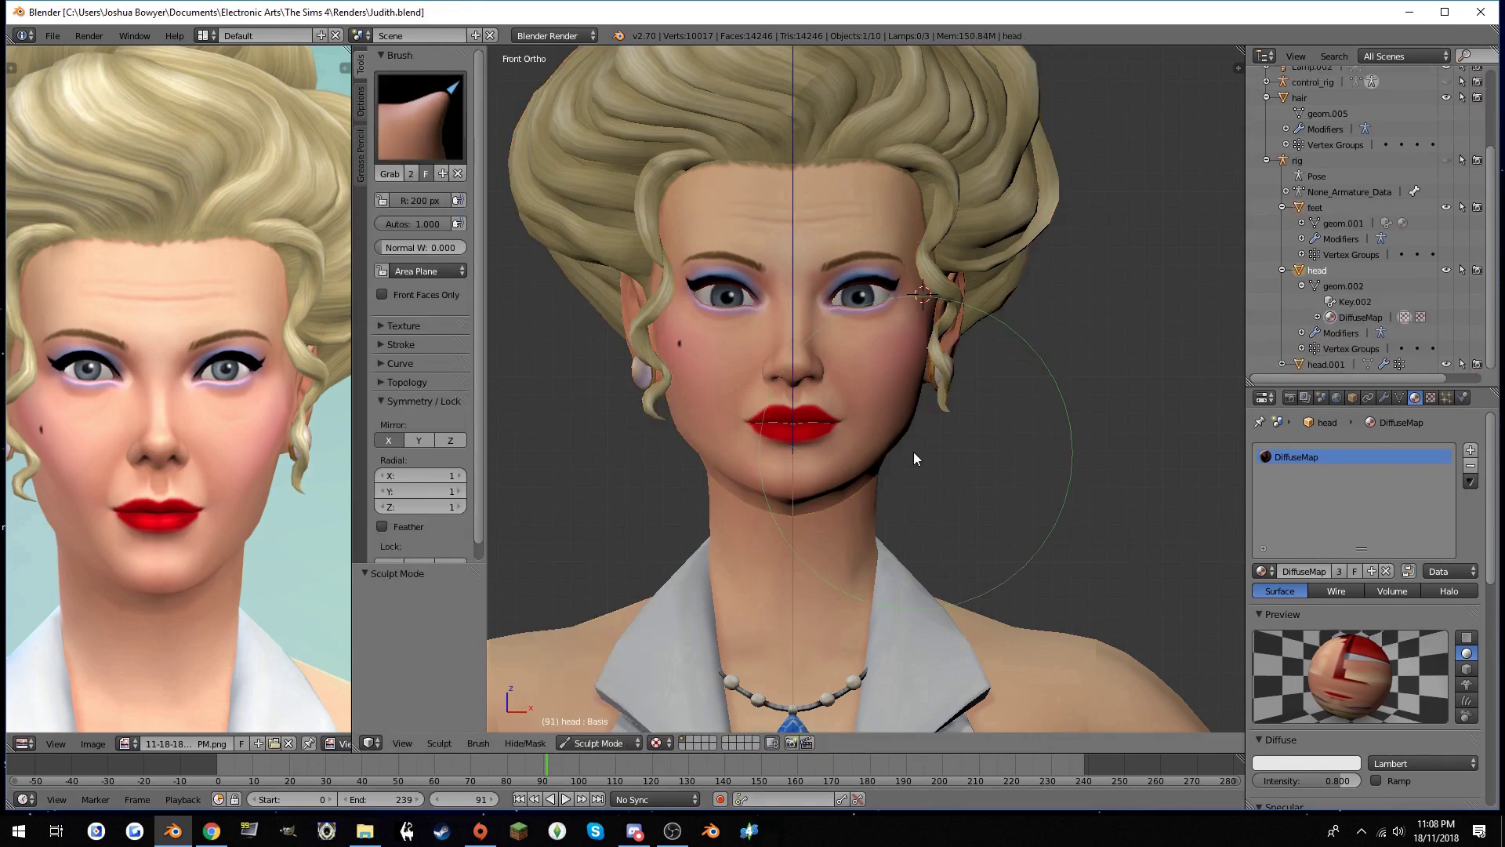
scroll(894, 416, "up", 1)
scroll(902, 369, "up", 1)
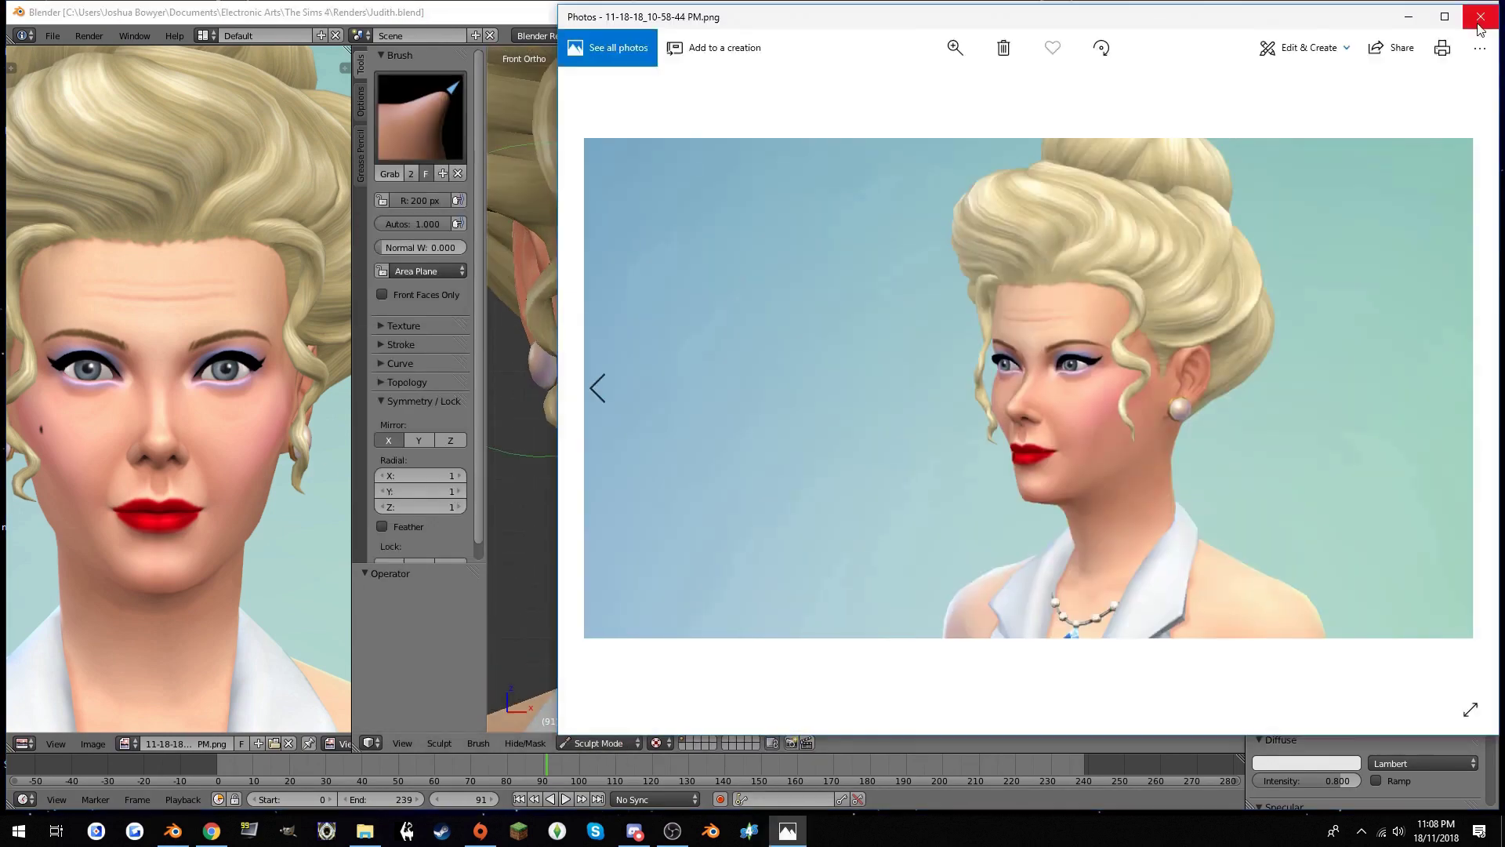
Load the side-profile screenshot and reshape the nose and profile in side view
left_click_drag(862, 392, 258, 515)
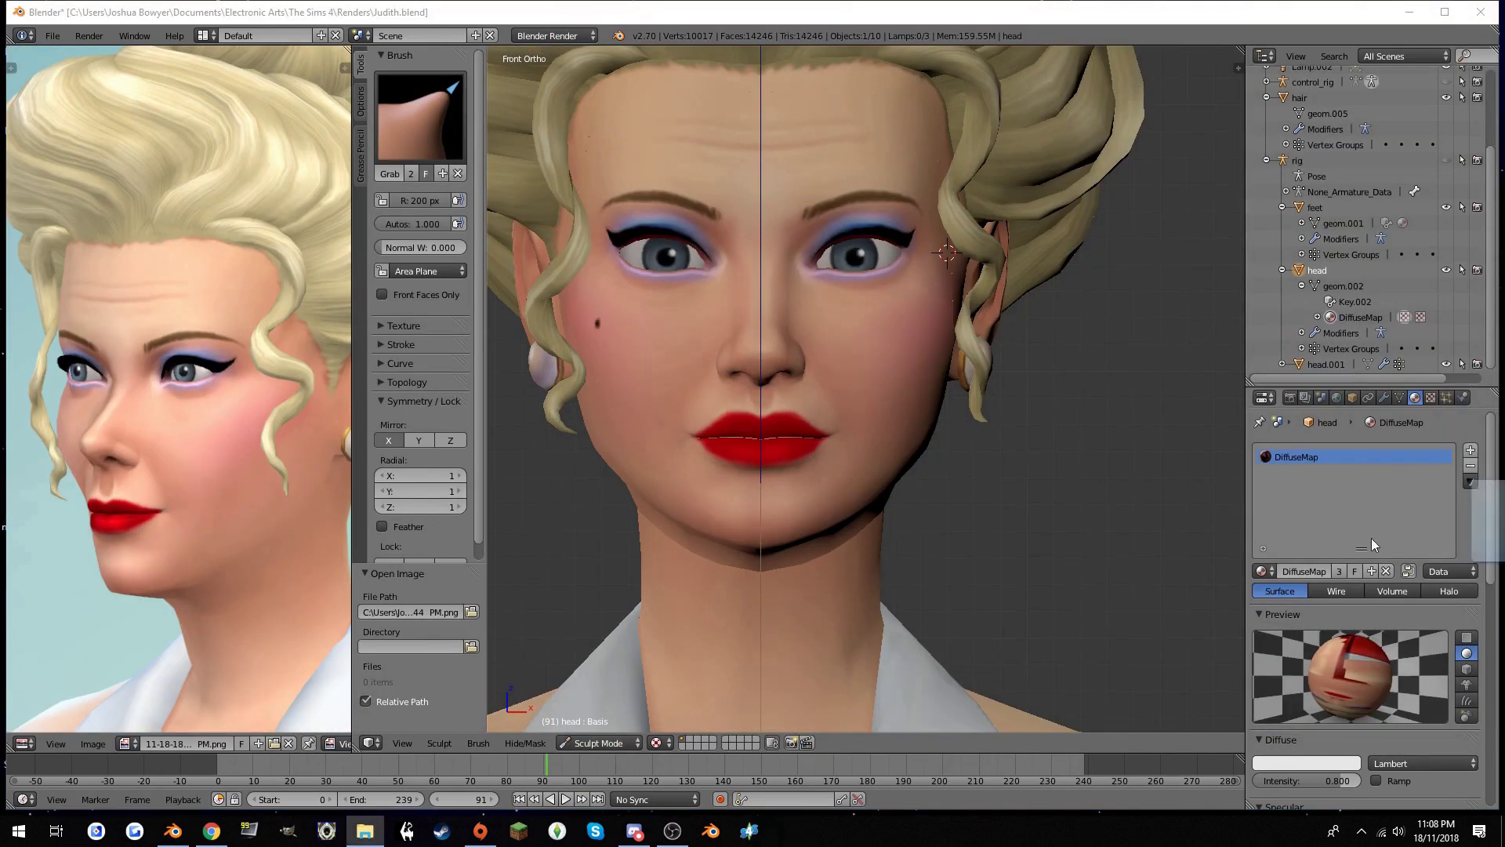
key("KP_3")
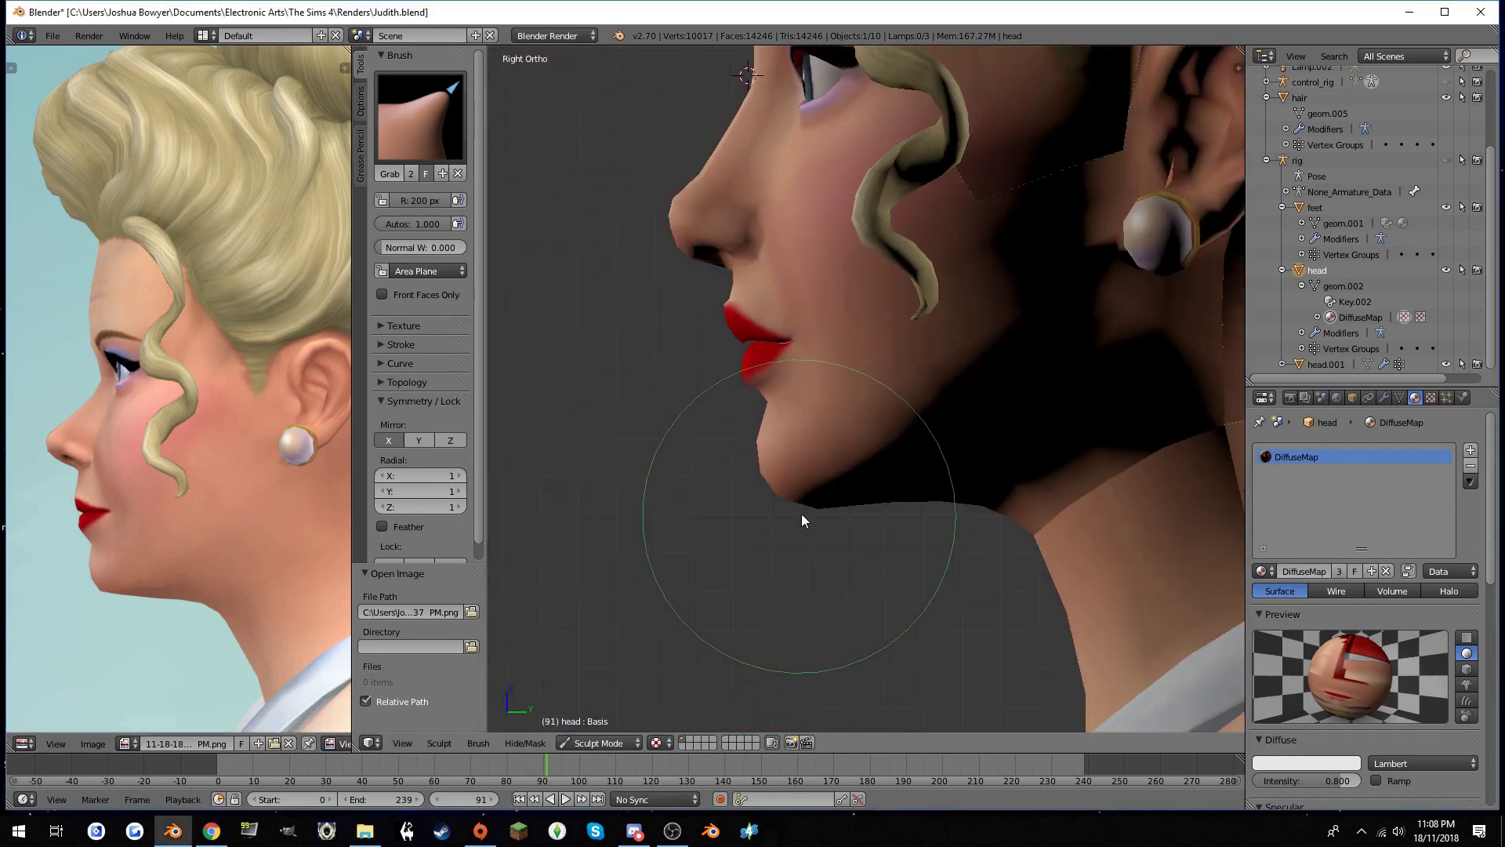
scroll(797, 541, "up", 2)
scroll(745, 458, "up", 2)
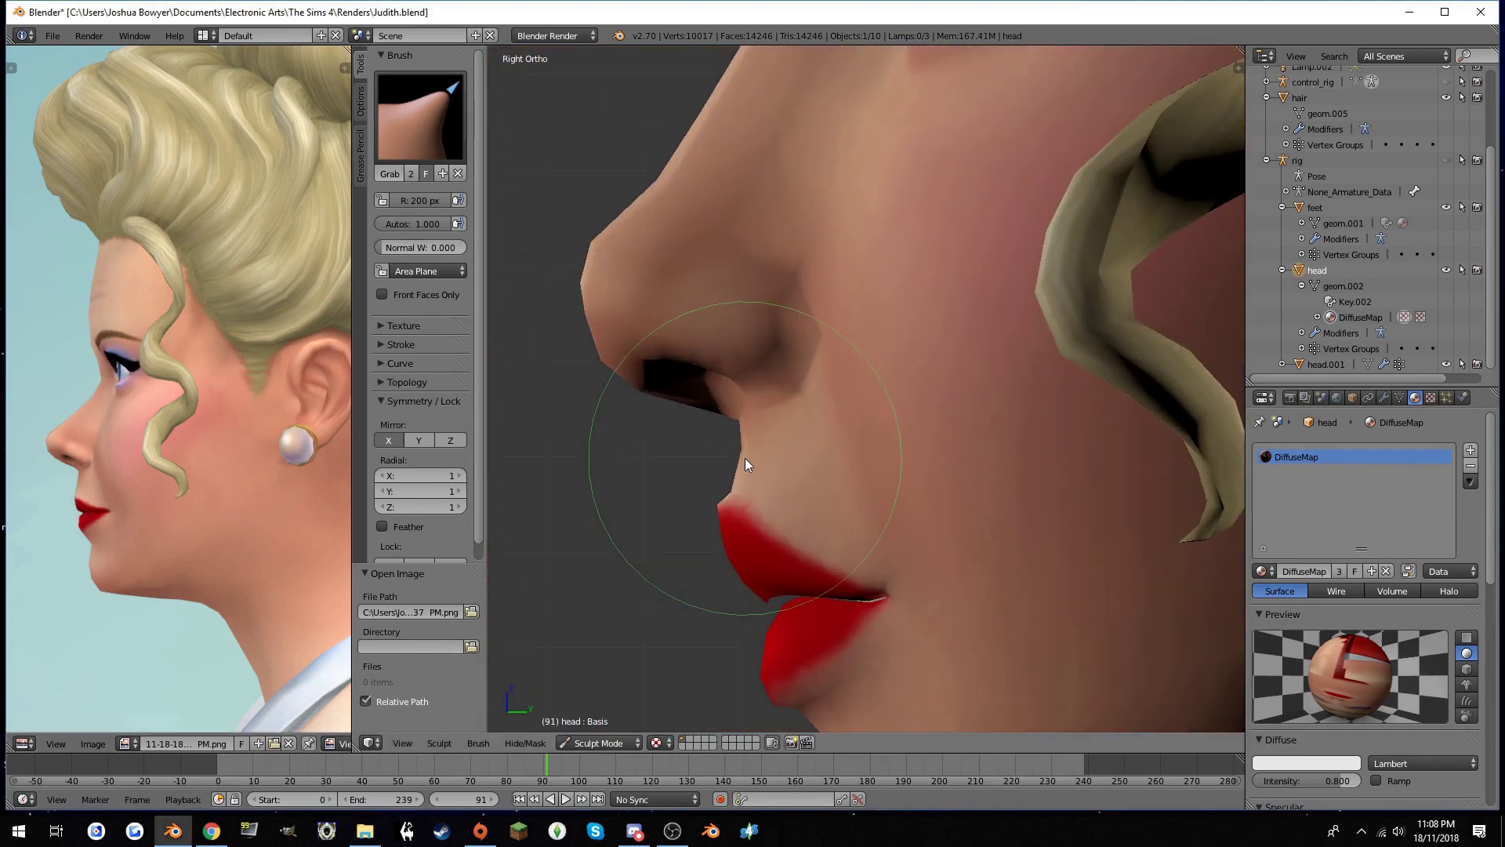
scroll(728, 489, "up", 3)
scroll(728, 489, "down", 2)
scroll(821, 492, "down", 3)
scroll(779, 424, "up", 3)
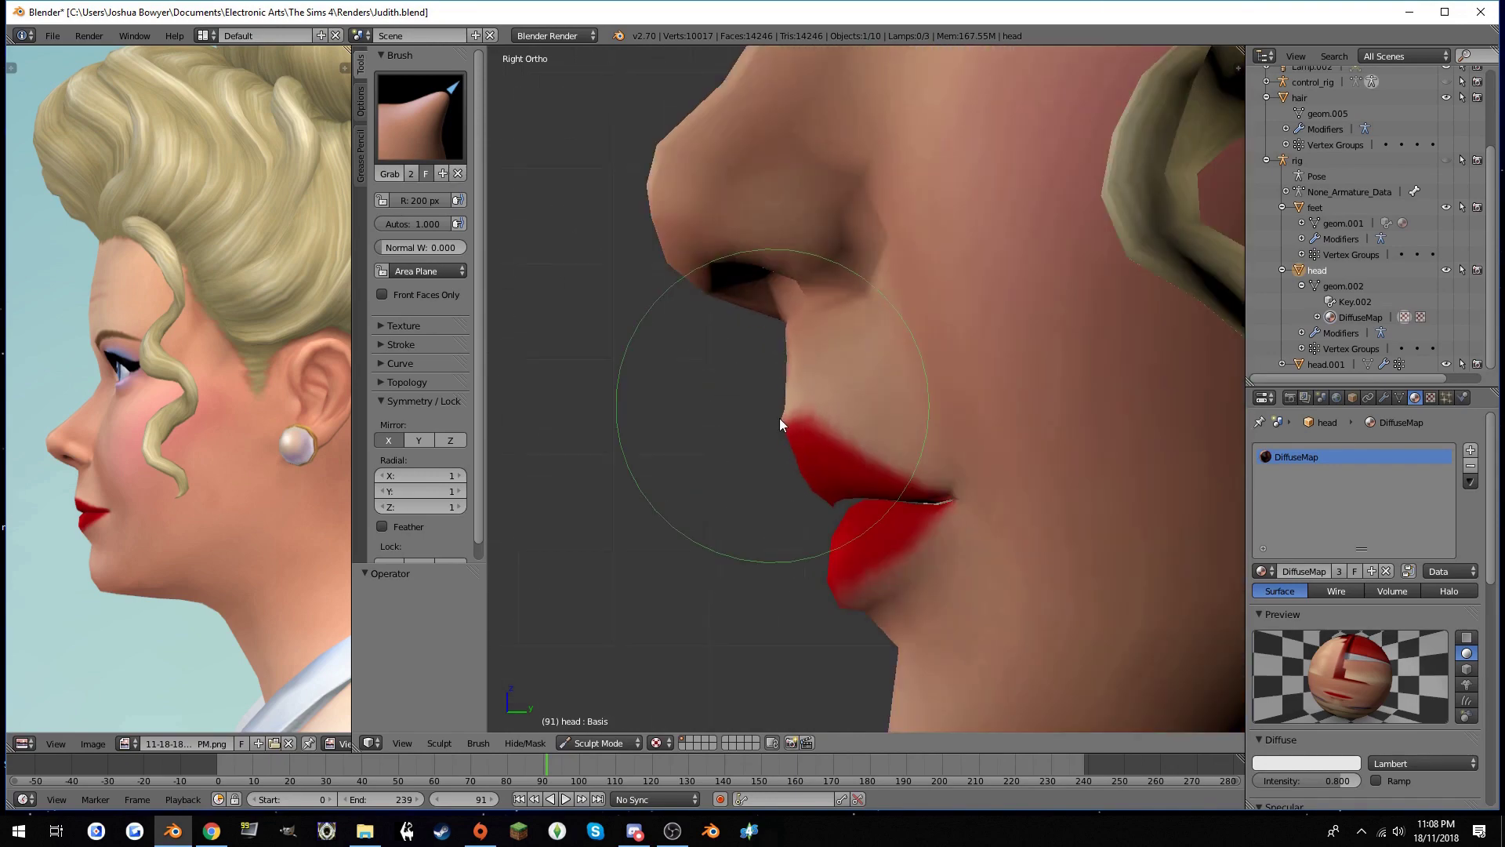
mouse_move(797, 416)
middle_mouse_down()
mouse_move(946, 443)
mouse_move(787, 433)
mouse_move(941, 423)
mouse_move(801, 389)
middle_mouse_up()
scroll(788, 427, "down", 1)
key("KP_3")
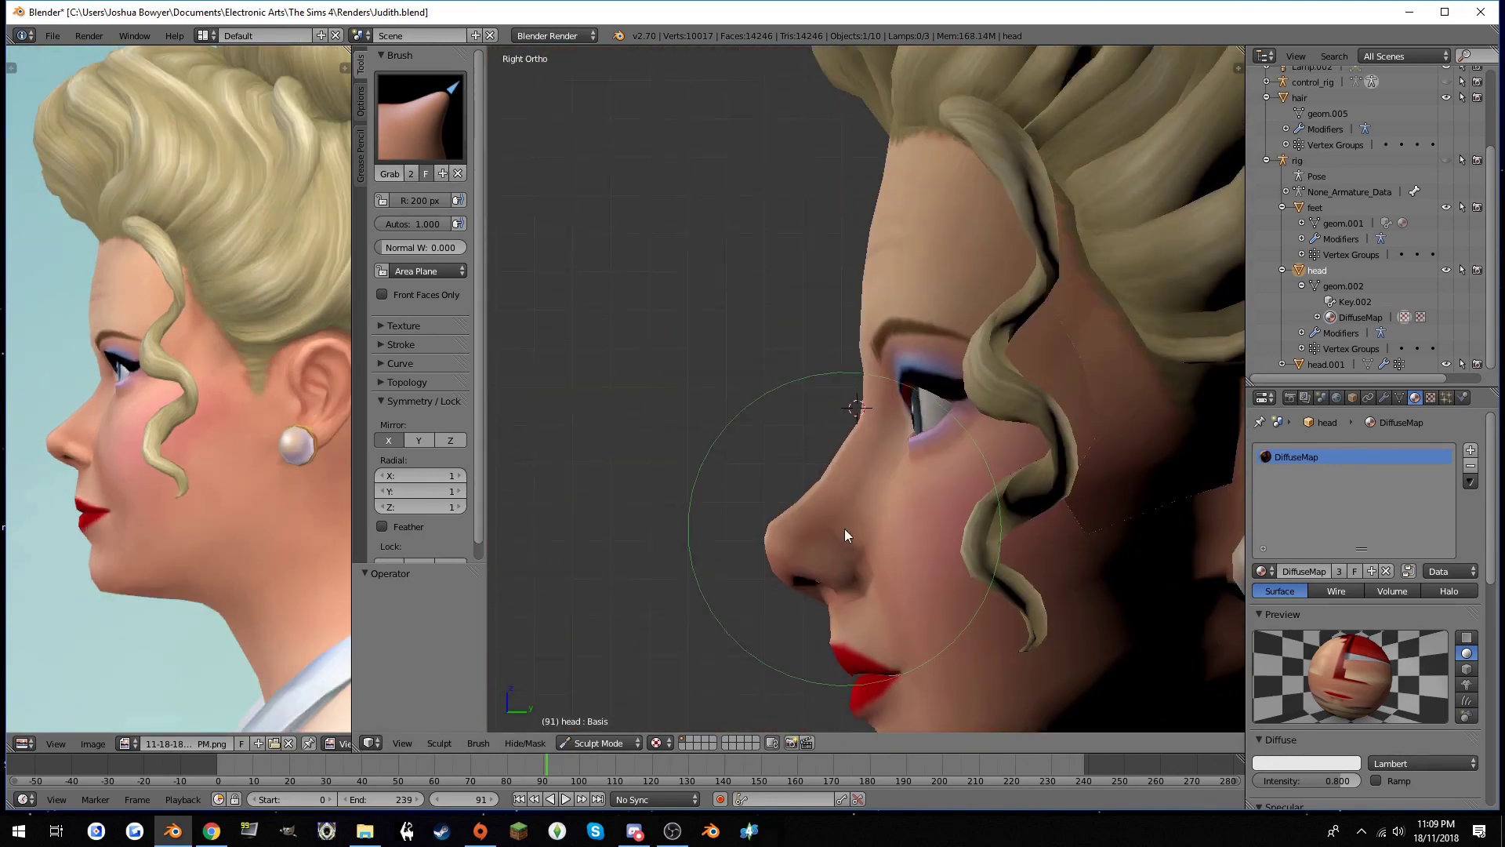
scroll(803, 519, "up", 2)
scroll(788, 453, "down", 3)
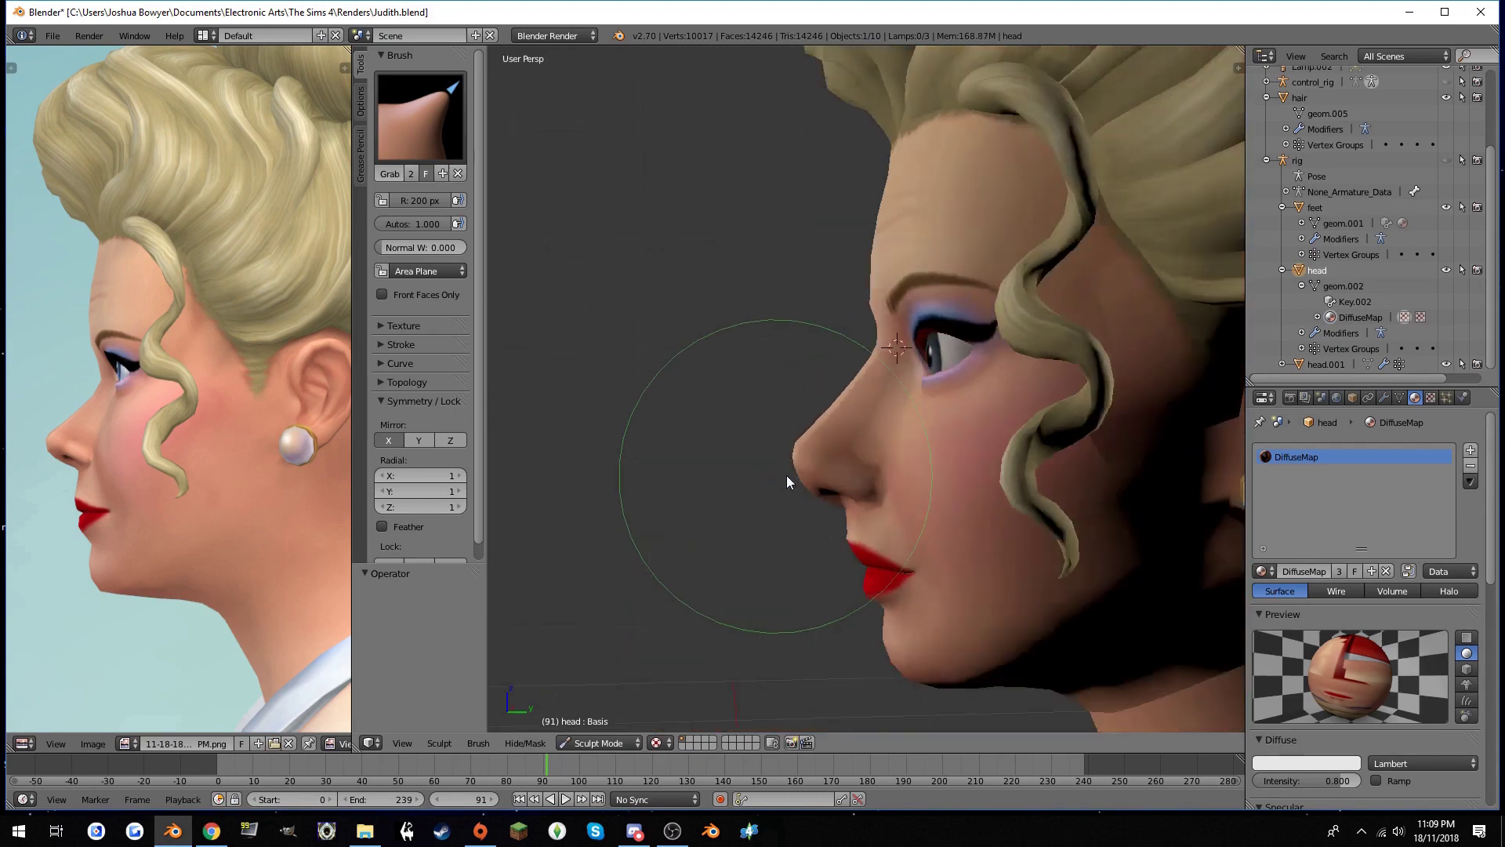
Restore the front reference screenshot and put the character's rig into Pose Mode
left_click(135, 740)
middle_click_drag(787, 475, 909, 478)
left_click(180, 609)
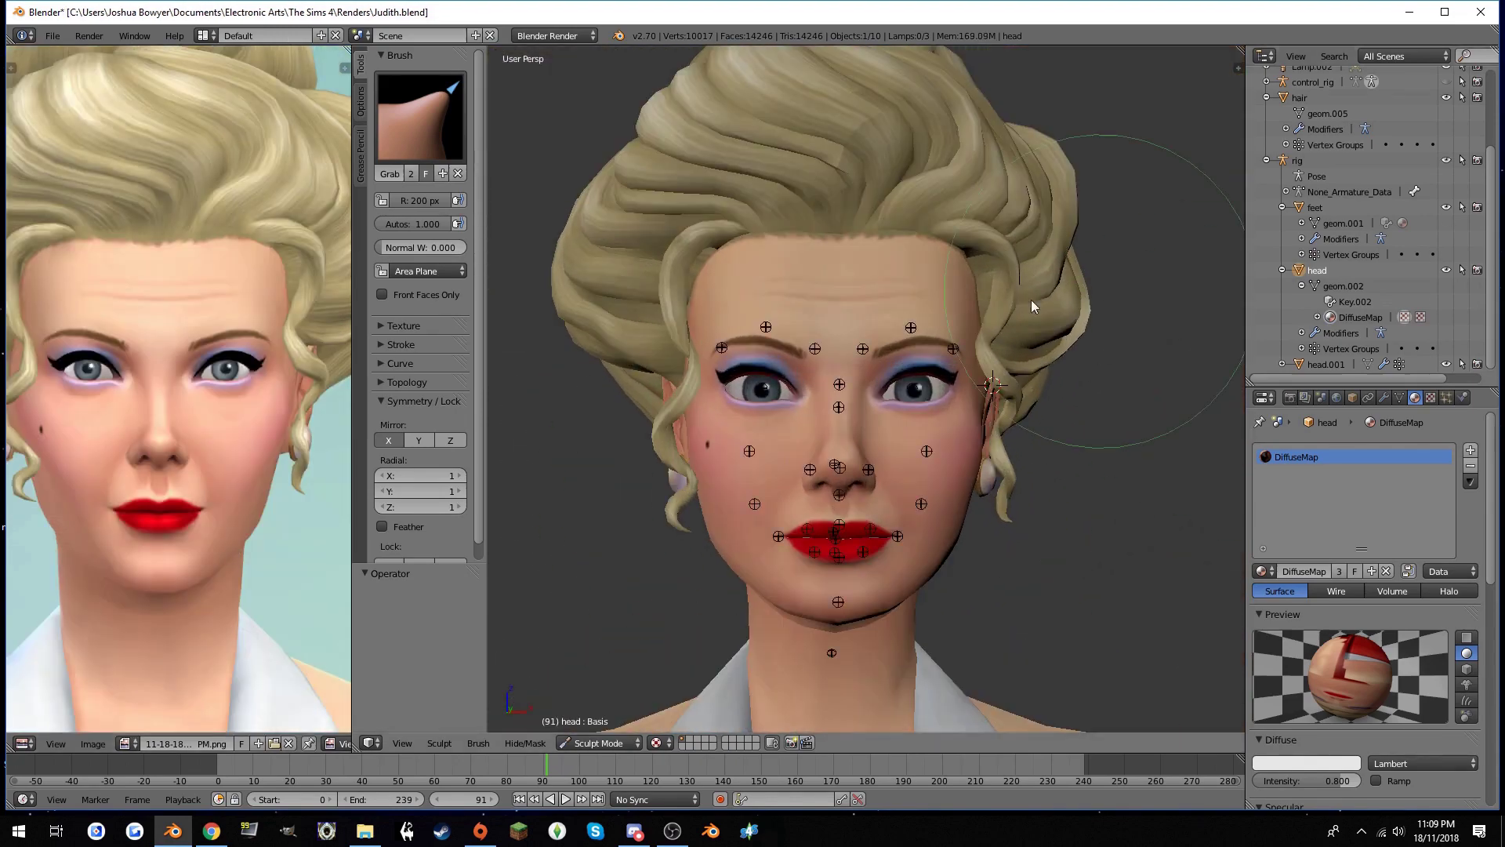
left_click(1370, 397)
key("ctrl+Tab")
Move and enlarge the right eye-area bone, scaling it to 1.048
scroll(1349, 219, "up", 2)
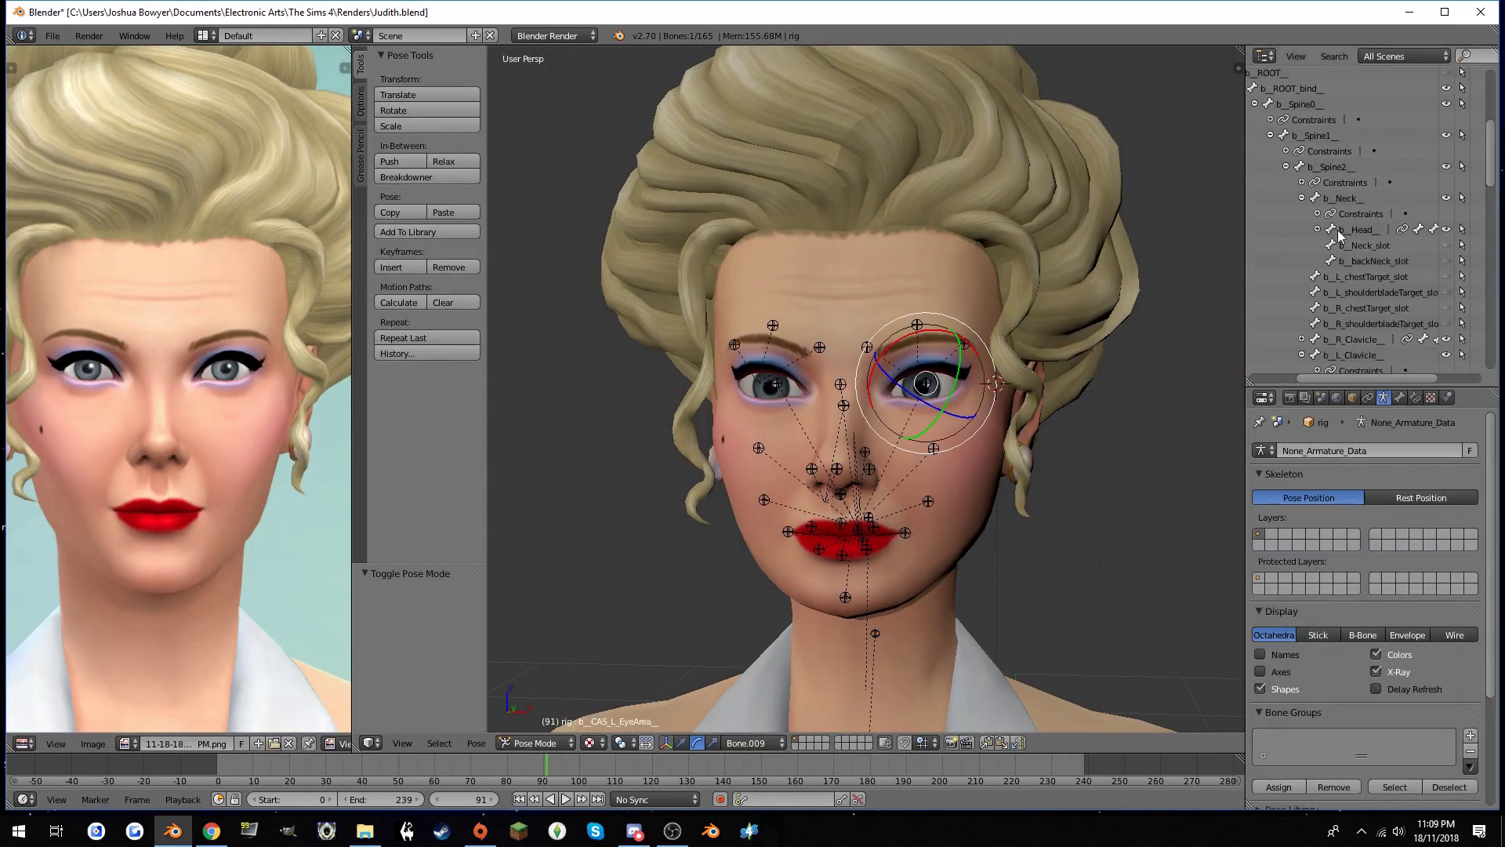
left_click(1349, 217)
left_click(850, 336)
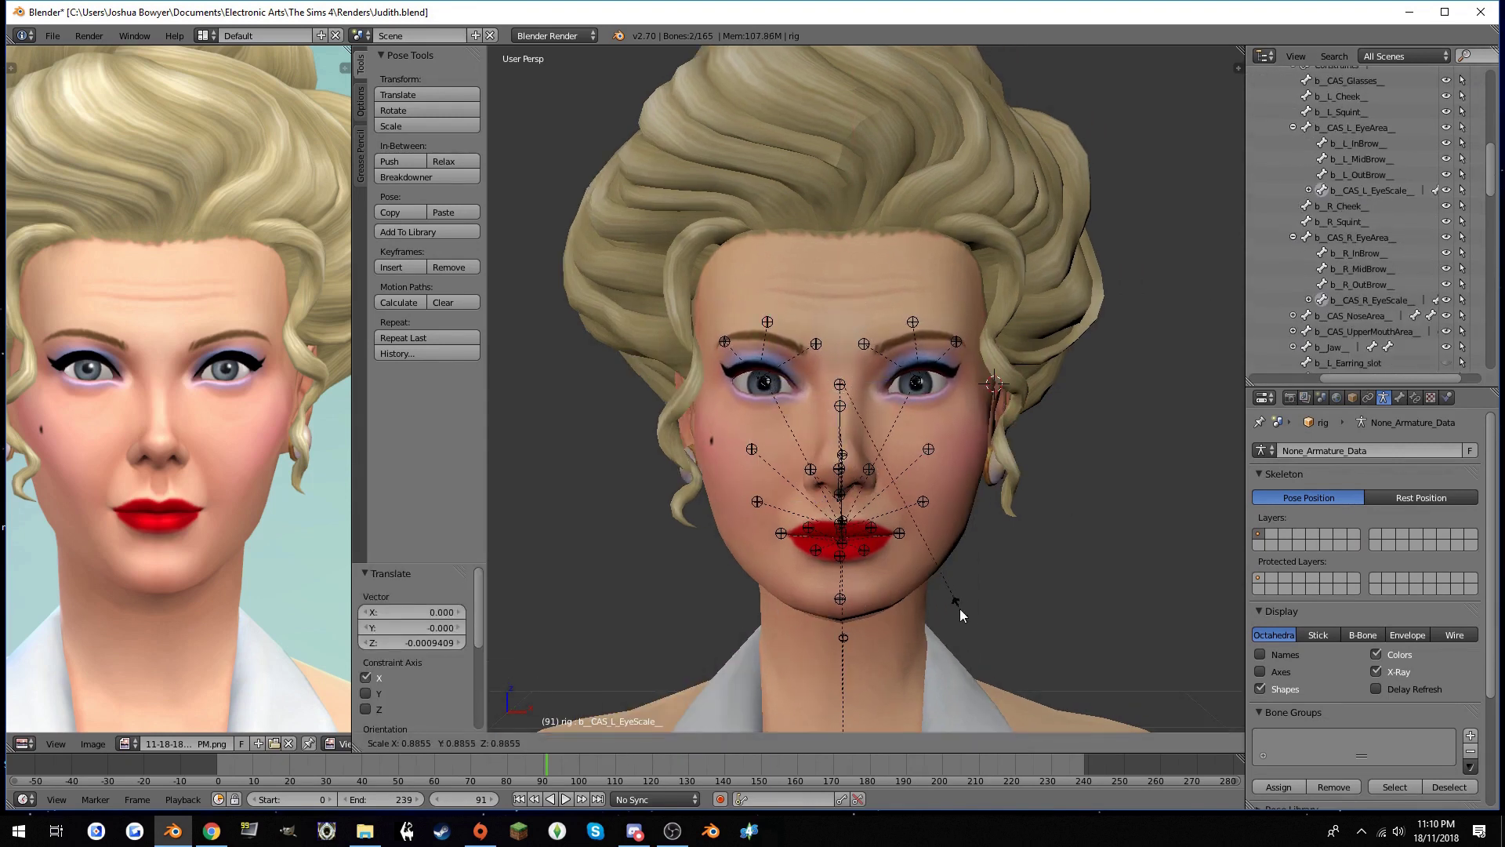
left_click(960, 608)
key("a")
key("s")
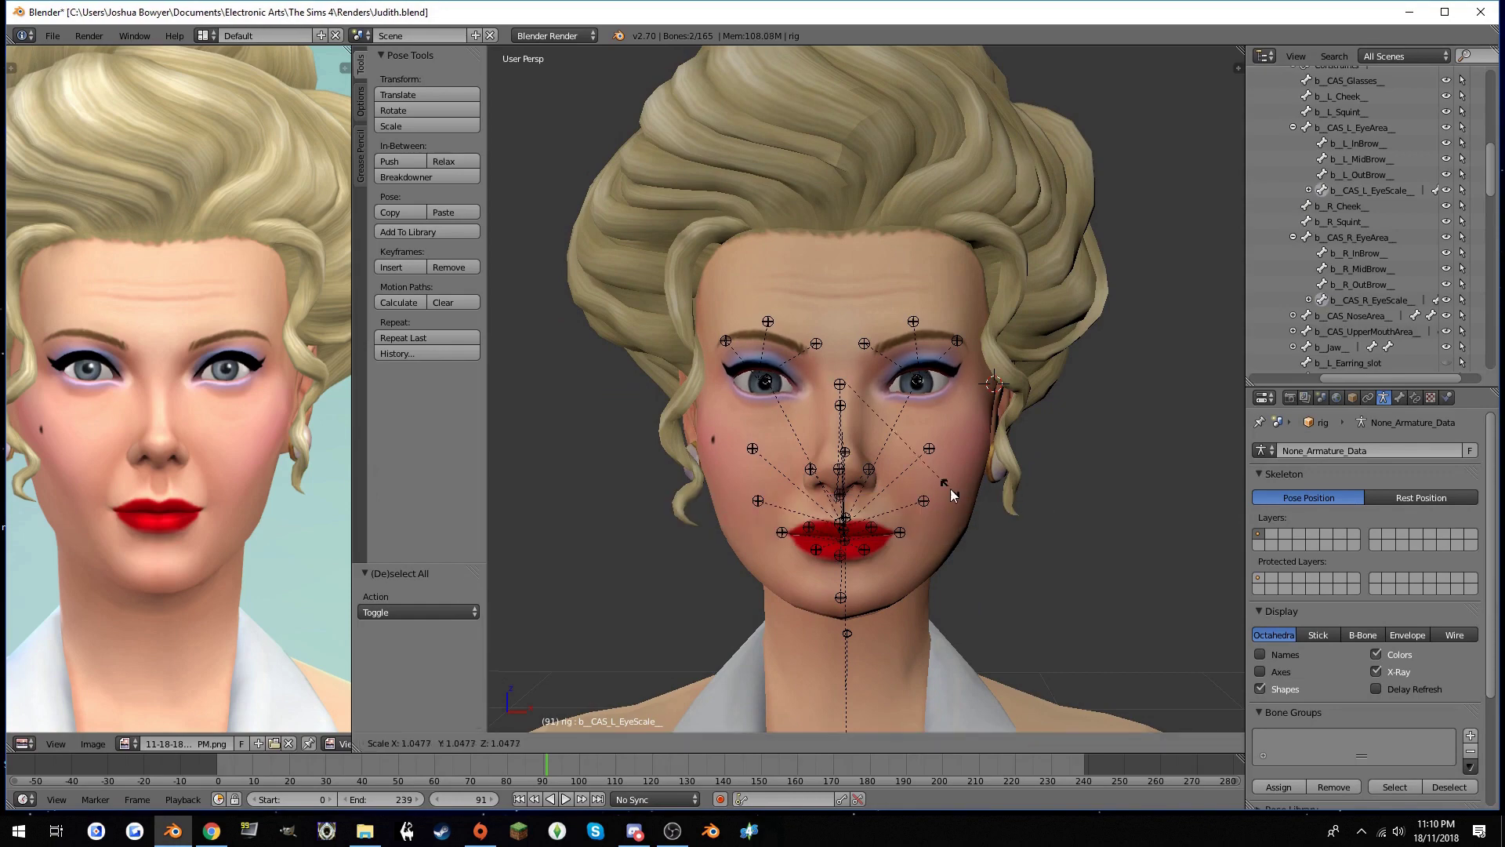
left_click(951, 494)
key("n")
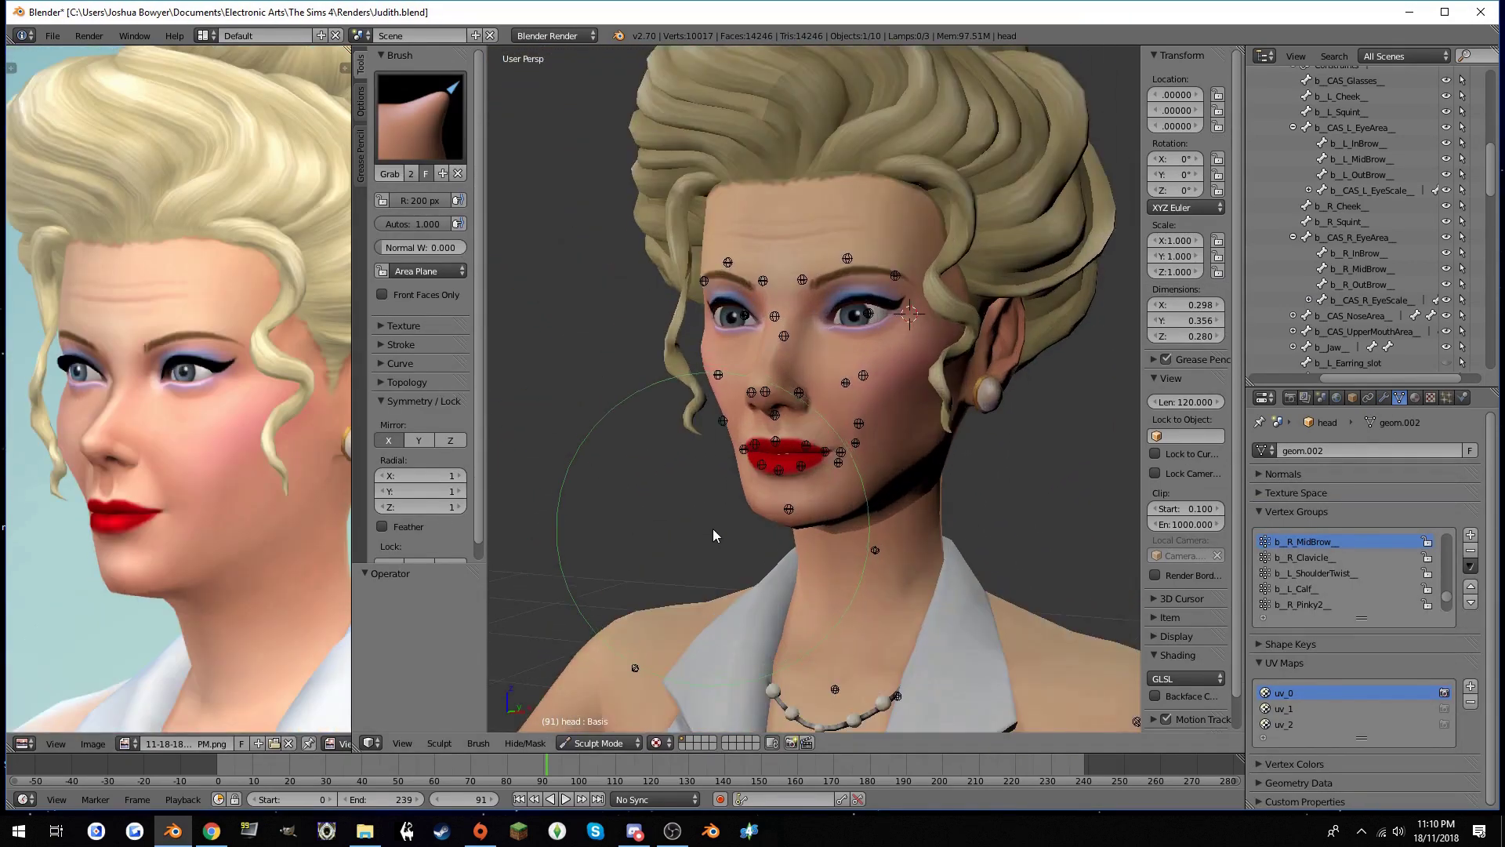
mouse_move(735, 522)
middle_mouse_down()
mouse_move(647, 609)
mouse_move(850, 530)
mouse_move(981, 533)
middle_mouse_up()
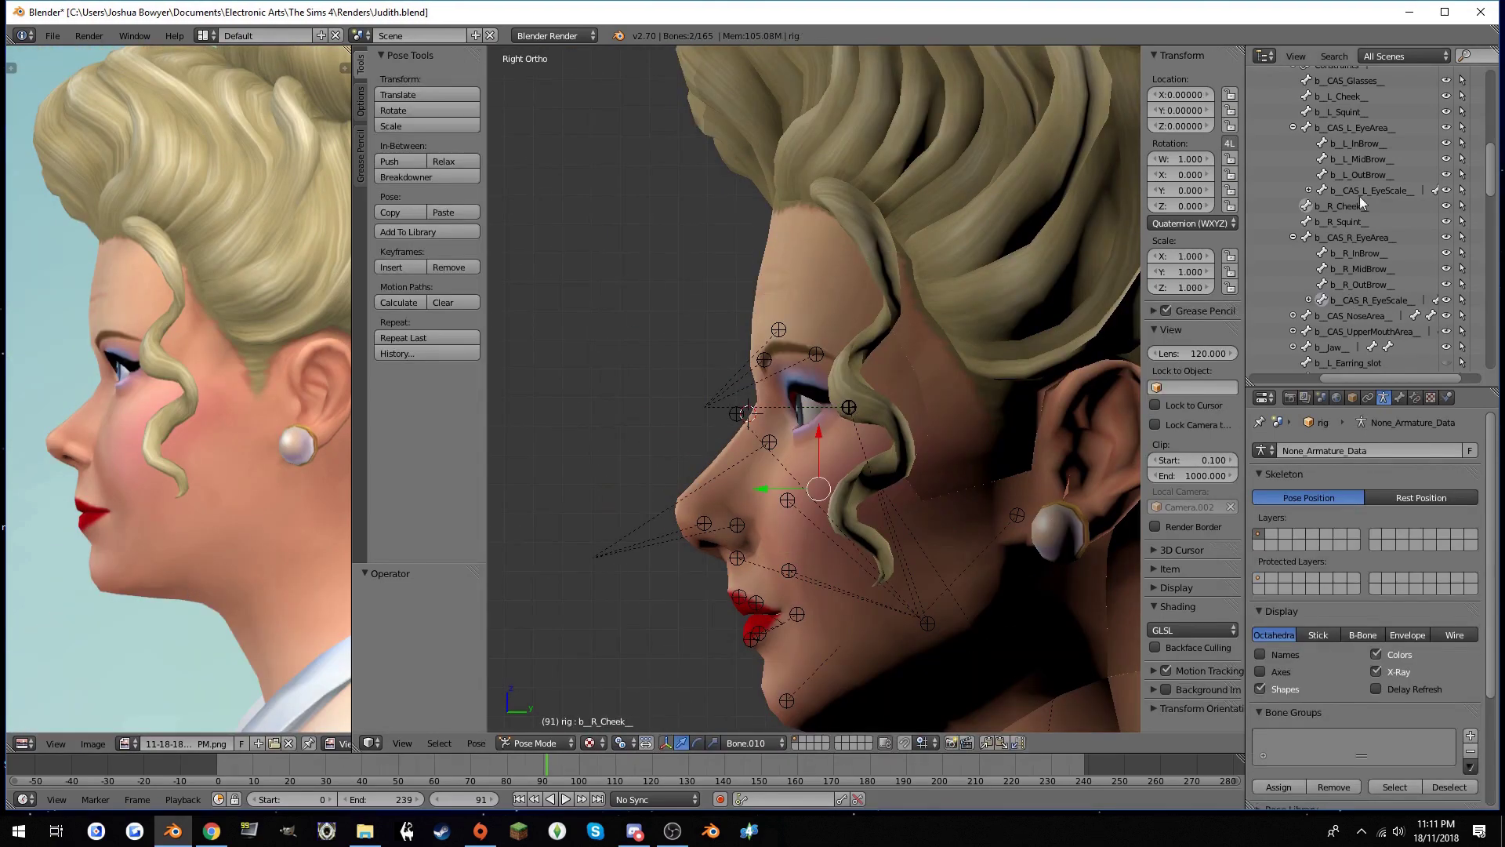
left_click(765, 359)
middle_click_drag(765, 359, 915, 436)
Save the blend file over the existing one and check the face from the front
scroll(915, 435, "down", 2)
scroll(872, 497, "up", 1)
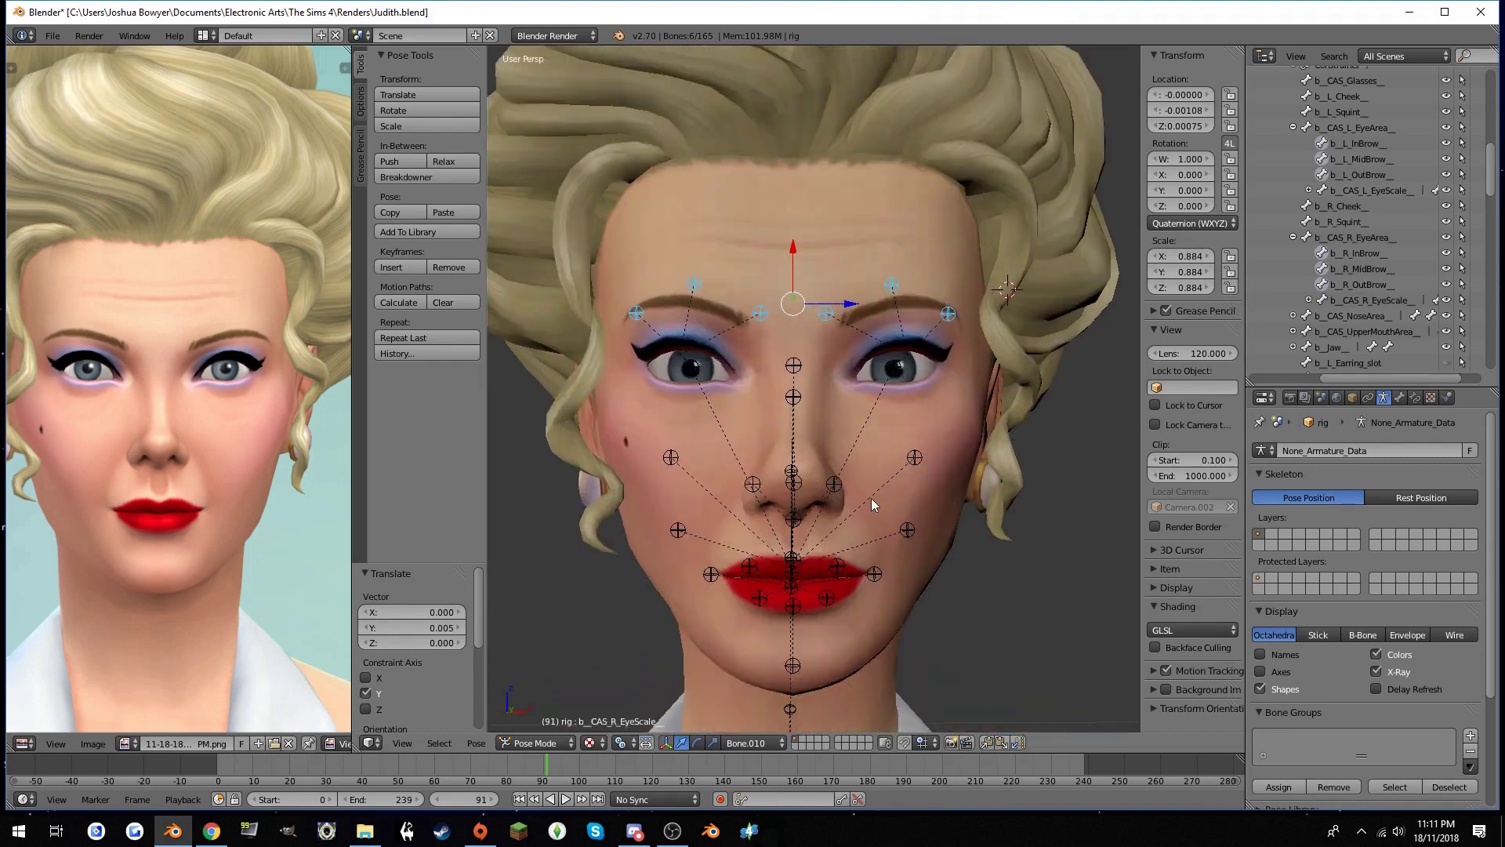
scroll(996, 342, "up", 2)
scroll(996, 342, "down", 2)
scroll(795, 431, "up", 2)
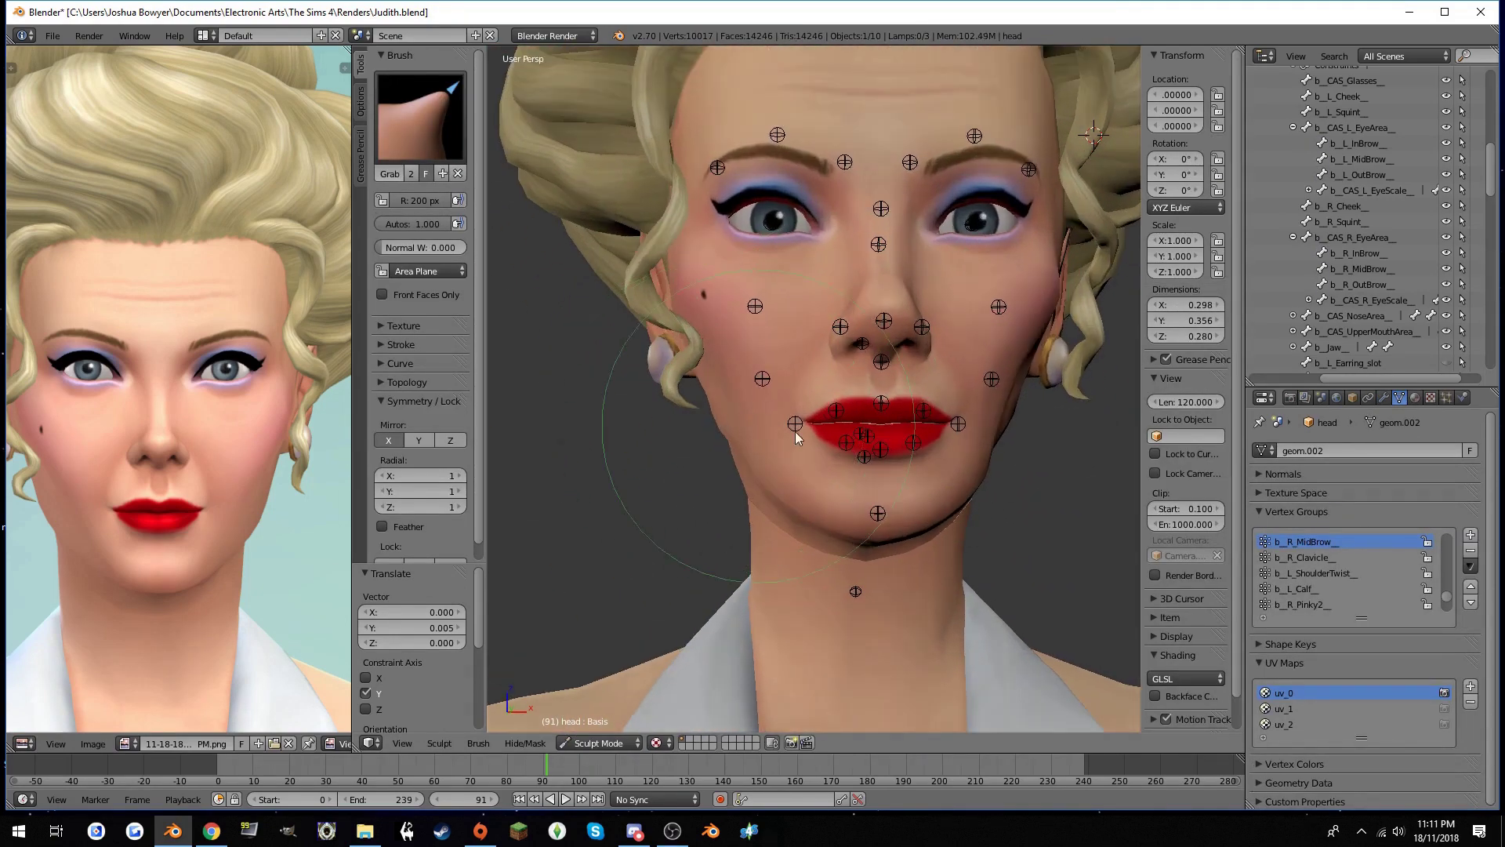
scroll(795, 431, "up", 2)
scroll(858, 411, "down", 3)
key("ctrl+s")
key("Return")
middle_click_drag(857, 411, 931, 496)
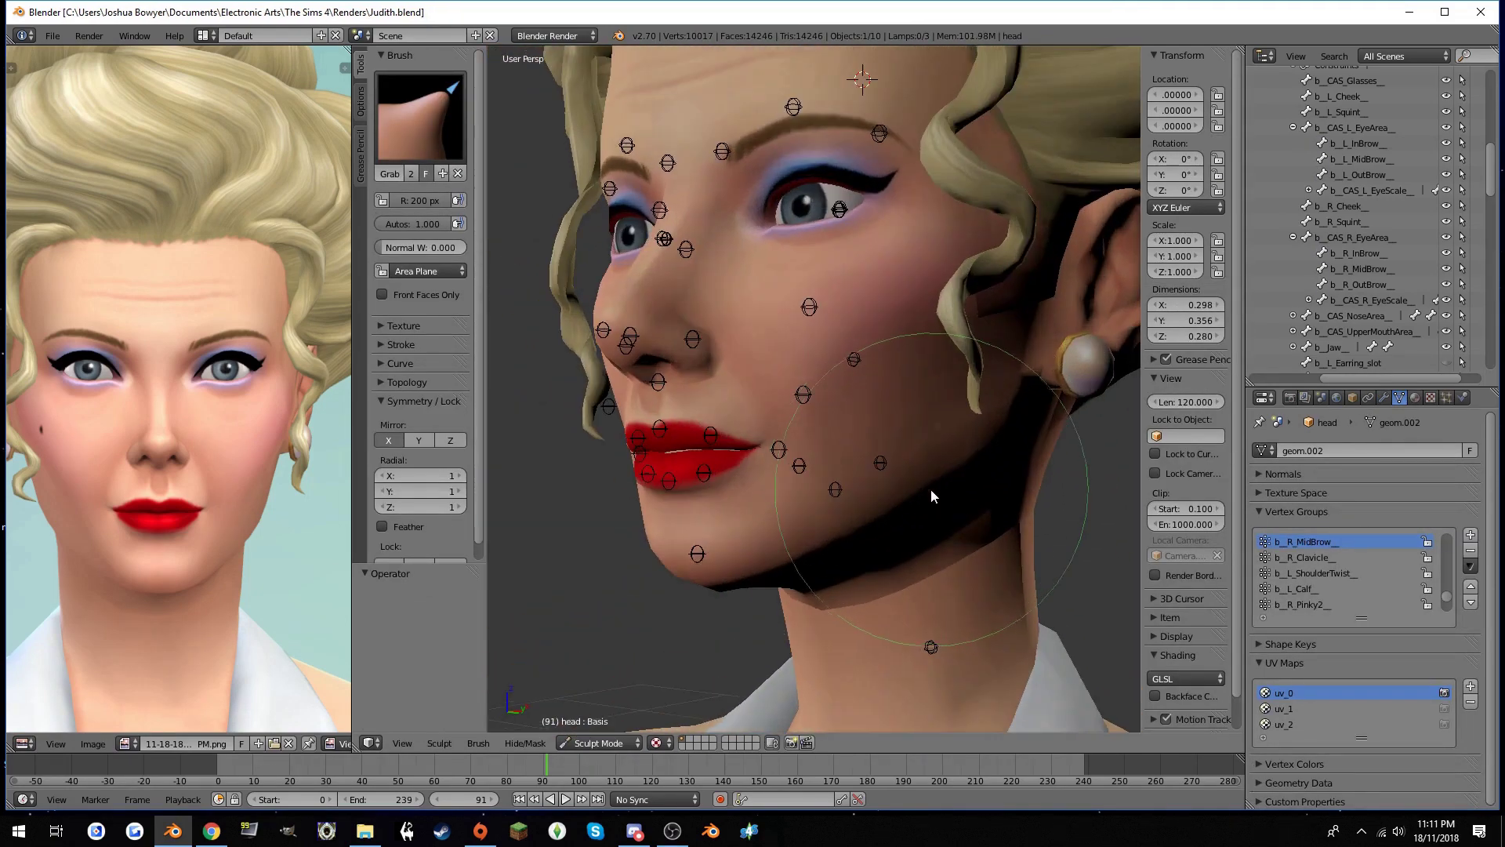
key("KP_1")
key("ctrl+s")
Return the head to Sculpt Mode and inspect the whole figure from above
scroll(841, 449, "up", 3)
scroll(855, 469, "up", 2)
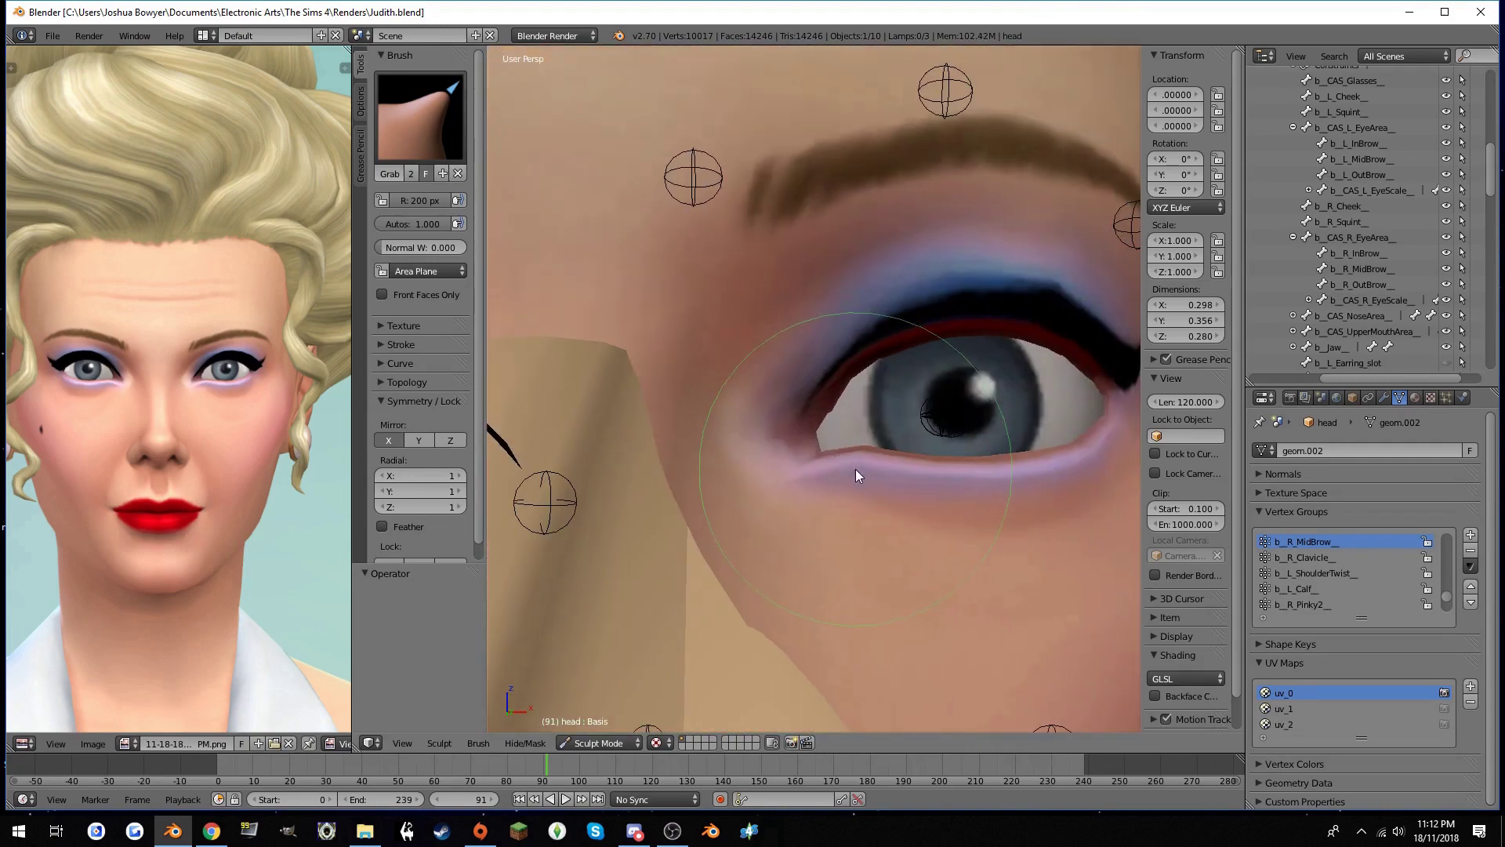
scroll(839, 439, "up", 2)
scroll(815, 369, "down", 3)
scroll(826, 378, "down", 3)
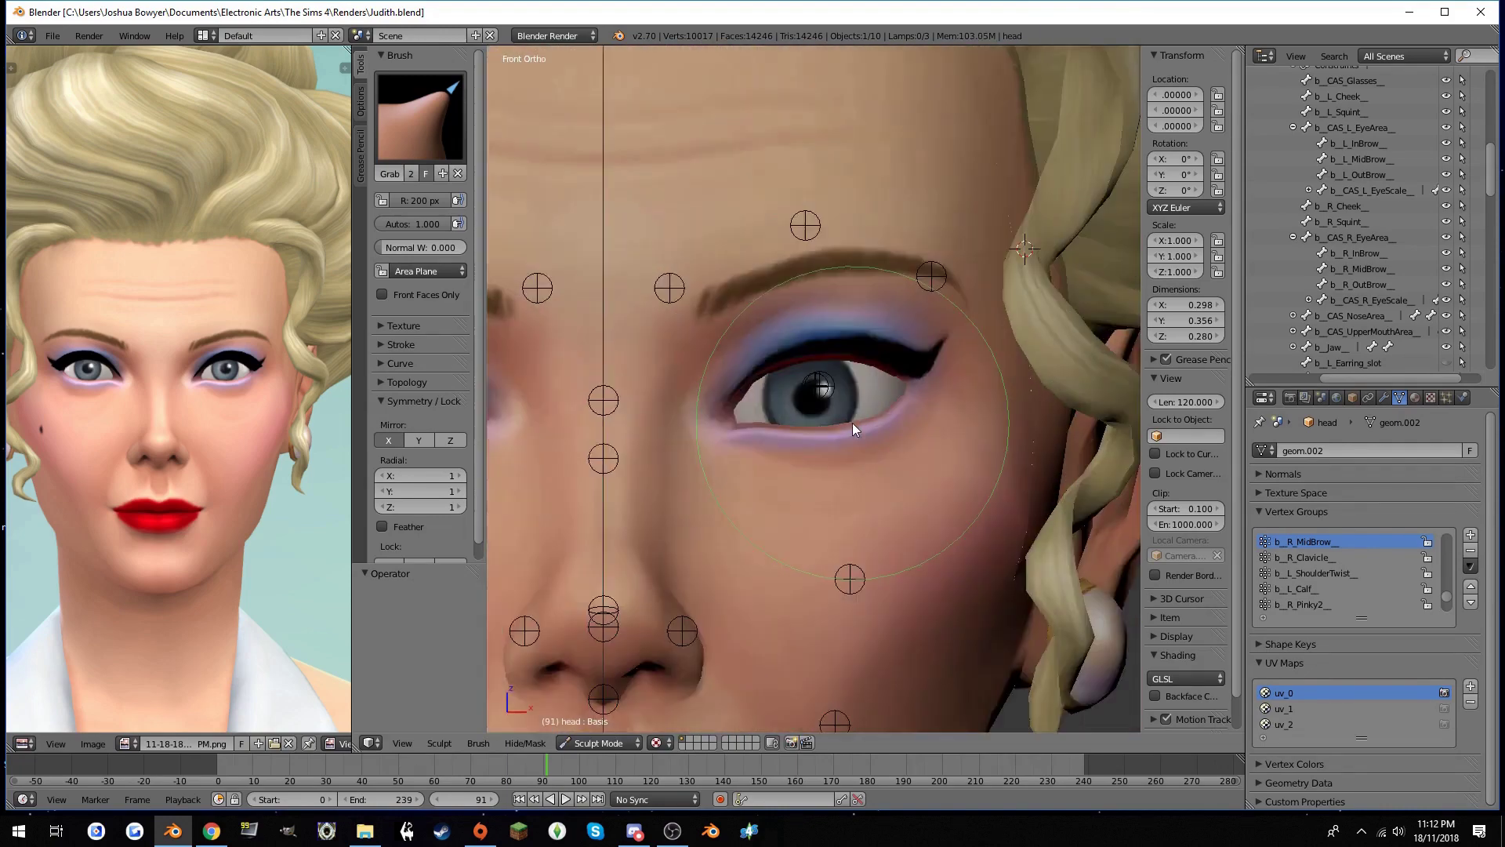
scroll(853, 422, "down", 3)
scroll(855, 411, "down", 2)
scroll(1329, 375, "up", 5)
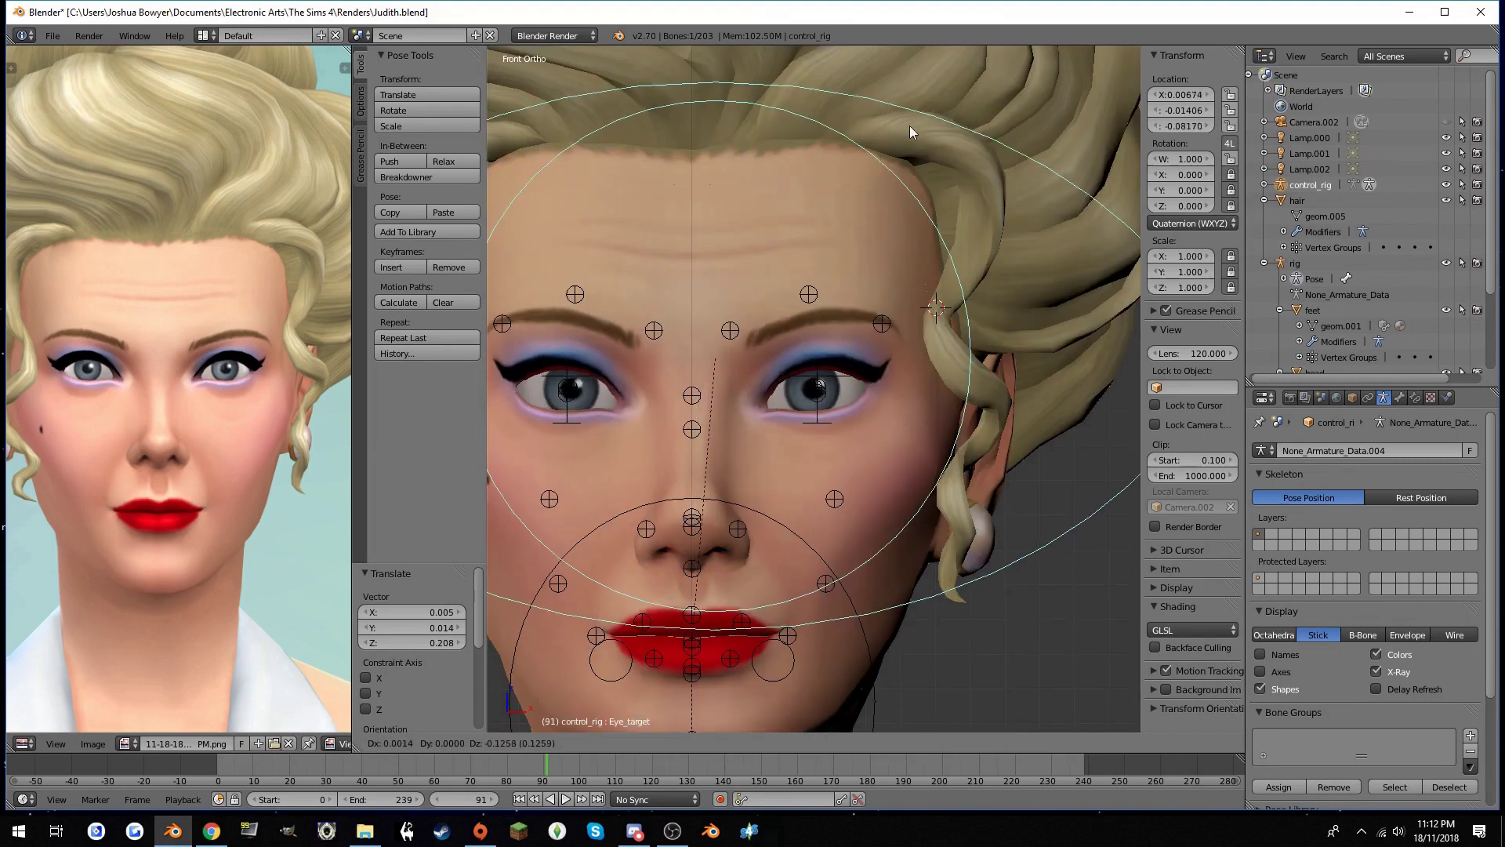
scroll(909, 132, "down", 3)
scroll(905, 303, "up", 2)
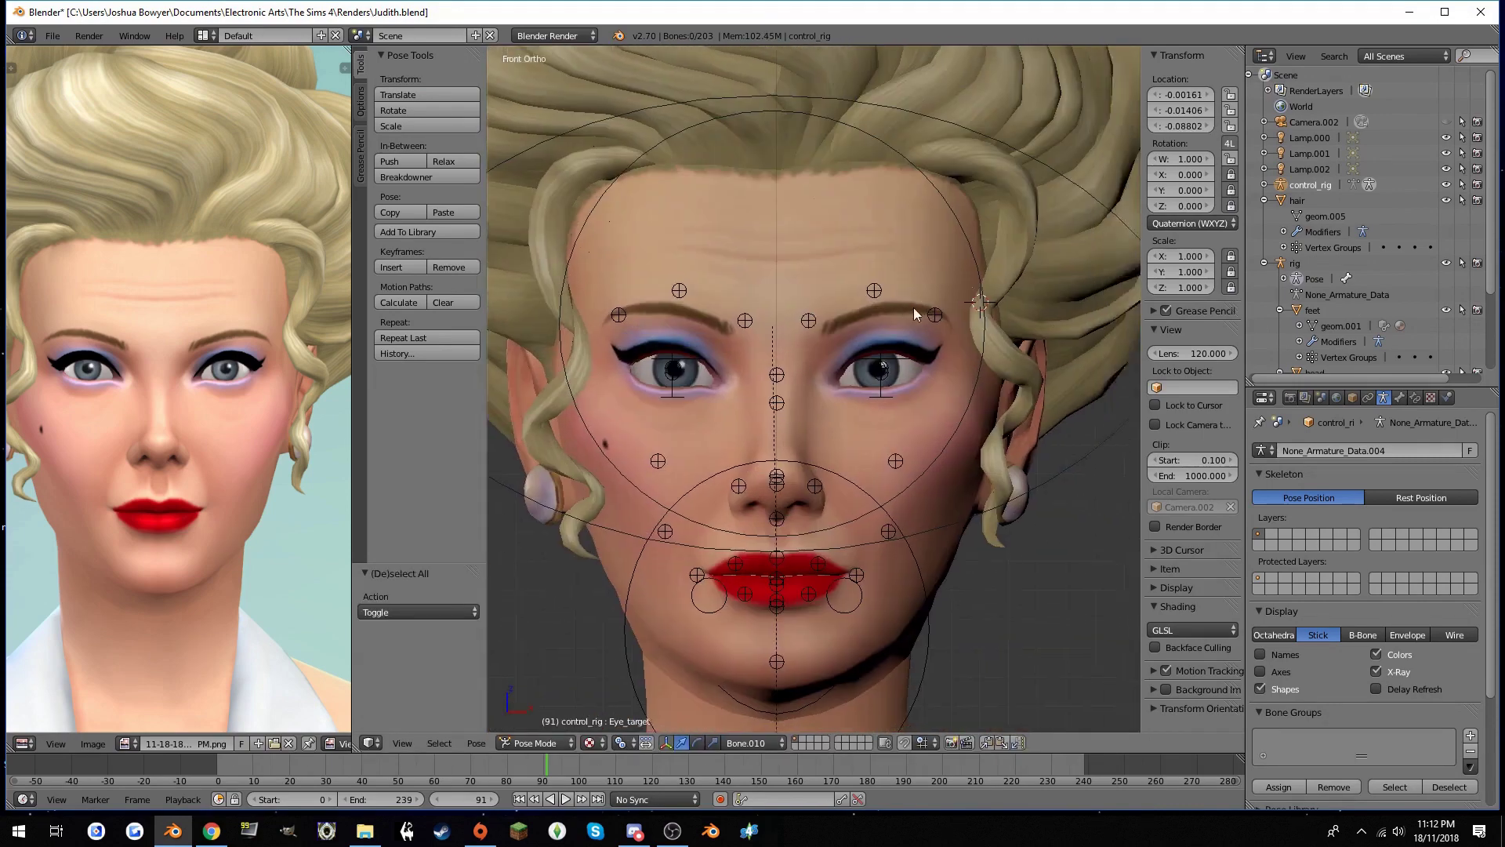
key("ctrl+z")
scroll(914, 307, "up", 3)
key("ctrl+z")
scroll(882, 373, "down", 3)
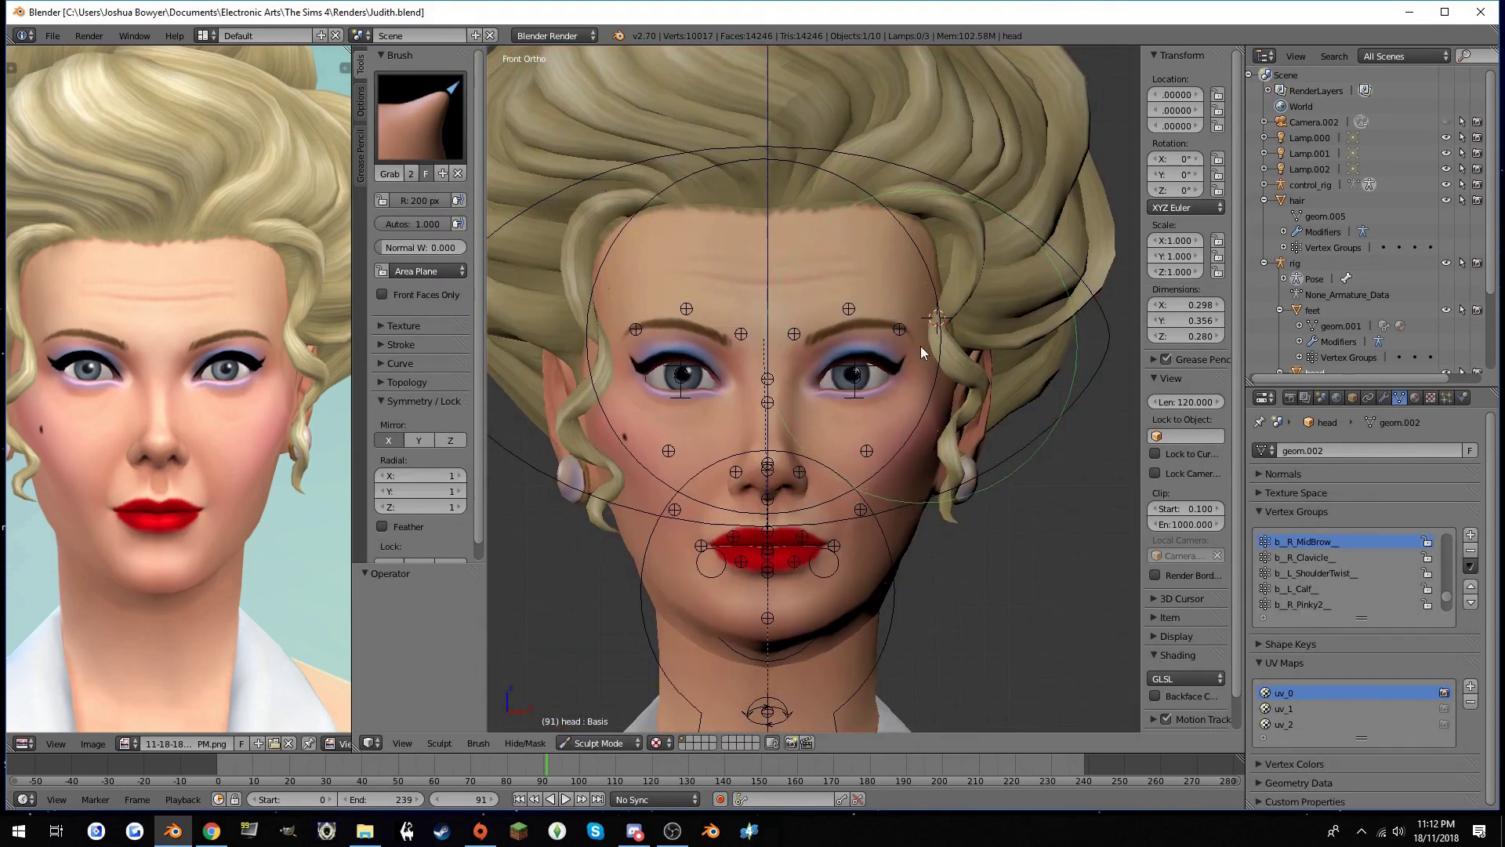
scroll(921, 346, "down", 3)
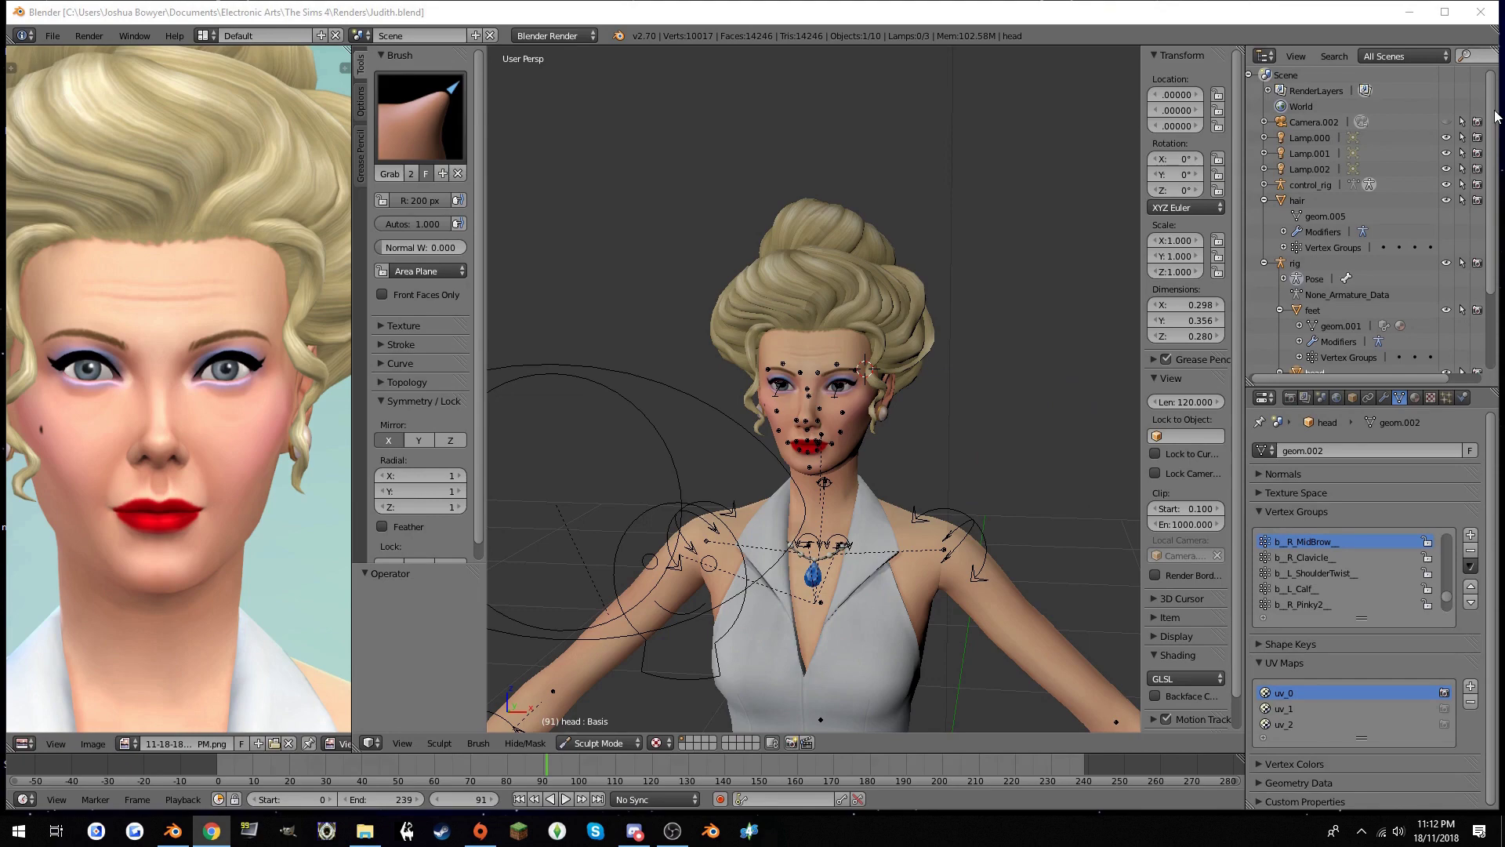
scroll(866, 369, "down", 3)
middle_click_drag(921, 386, 765, 145)
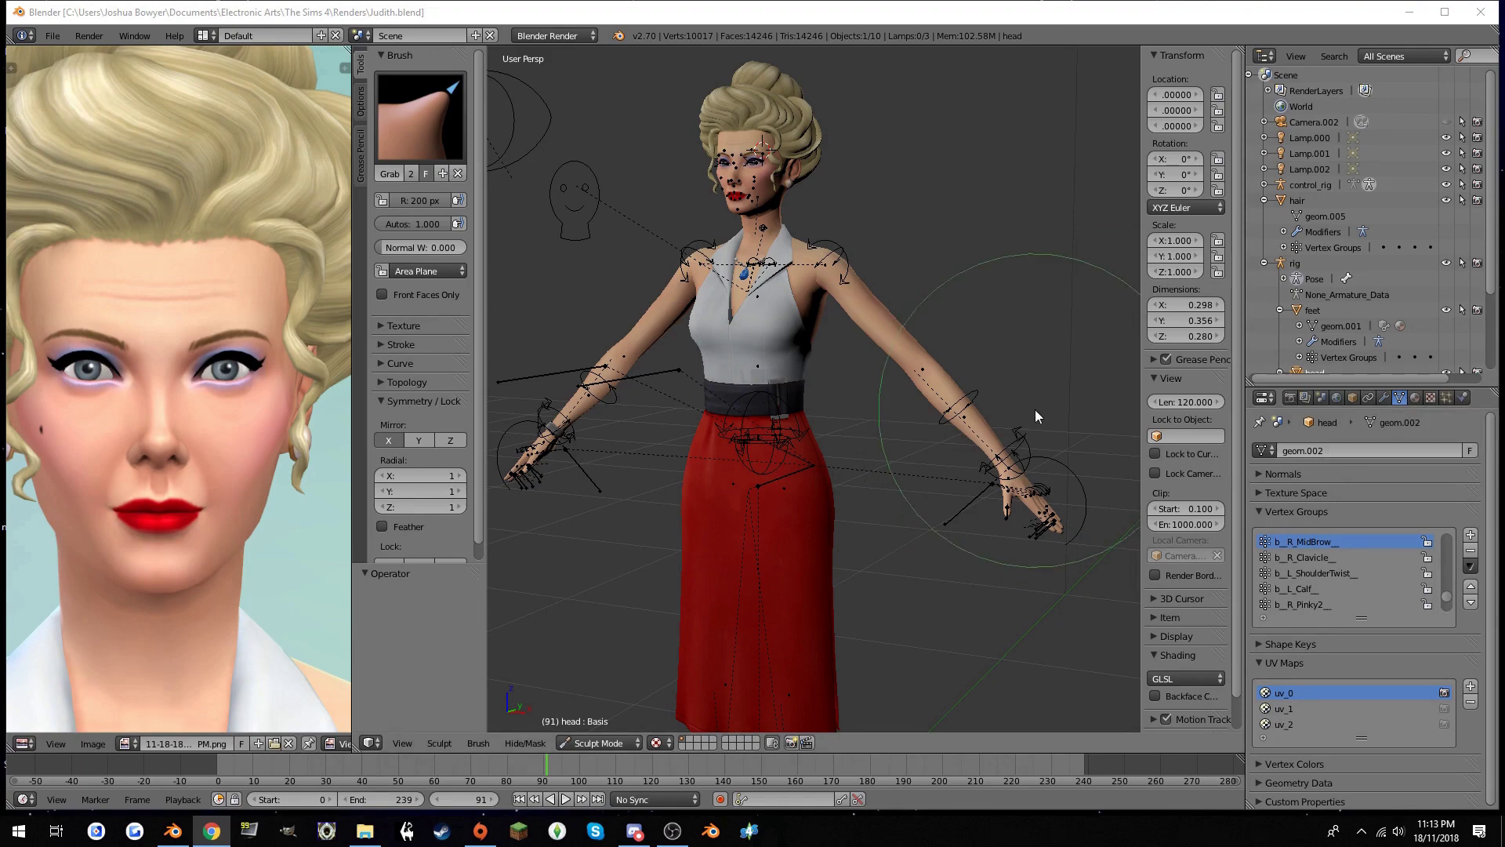
scroll(1082, 408, "down", 2)
scroll(1082, 408, "down", 3)
mouse_move(985, 383)
middle_mouse_down()
mouse_move(928, 420)
mouse_move(911, 643)
middle_mouse_up()
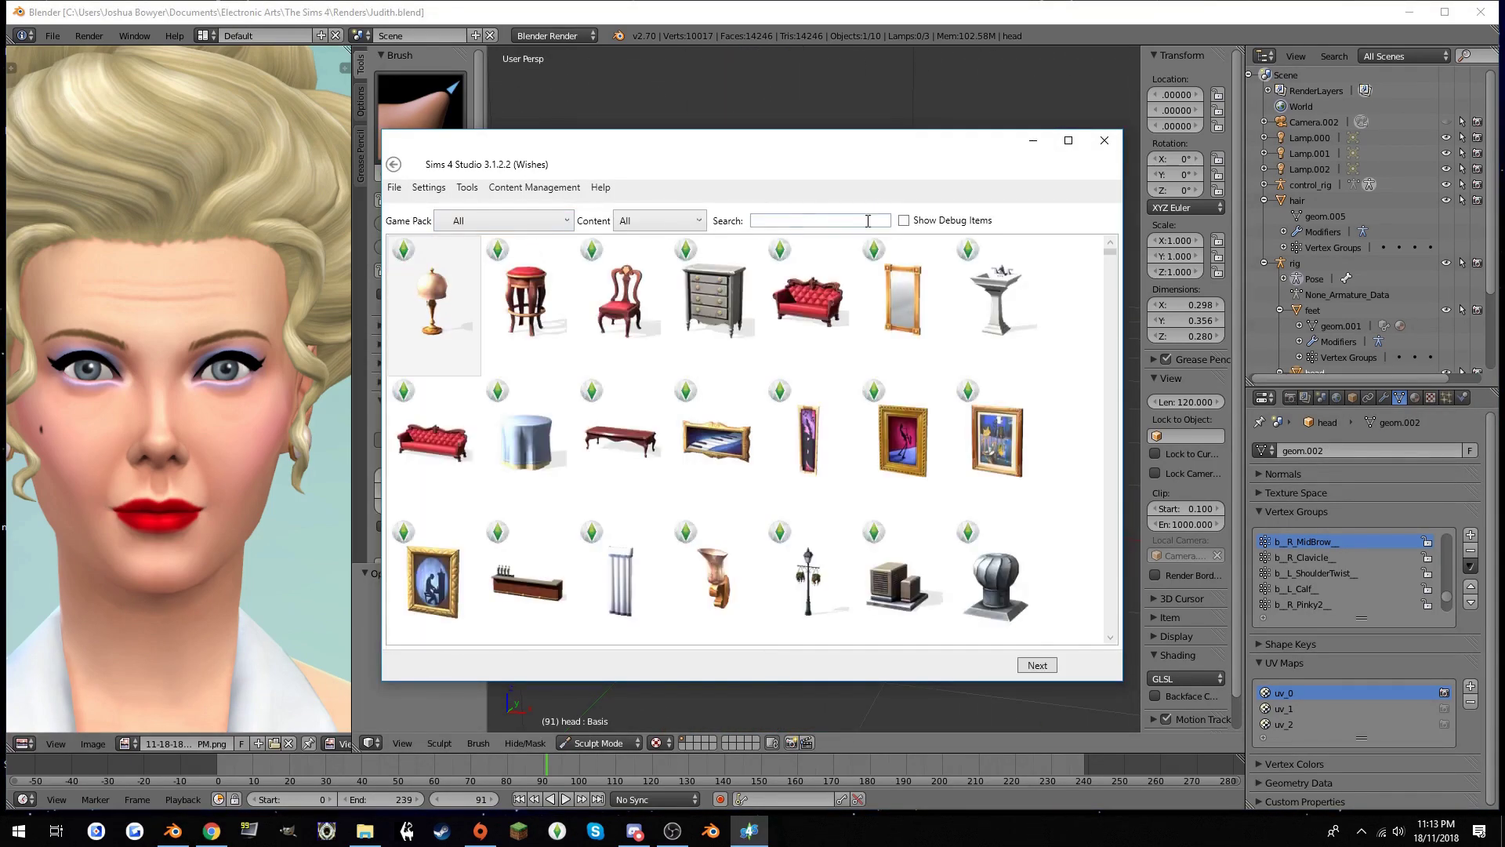
Search the Sims 4 Studio catalog for 'sit' and pick the Royal Dining Chair
type("sitliving")
left_click(502, 220)
left_click(463, 329)
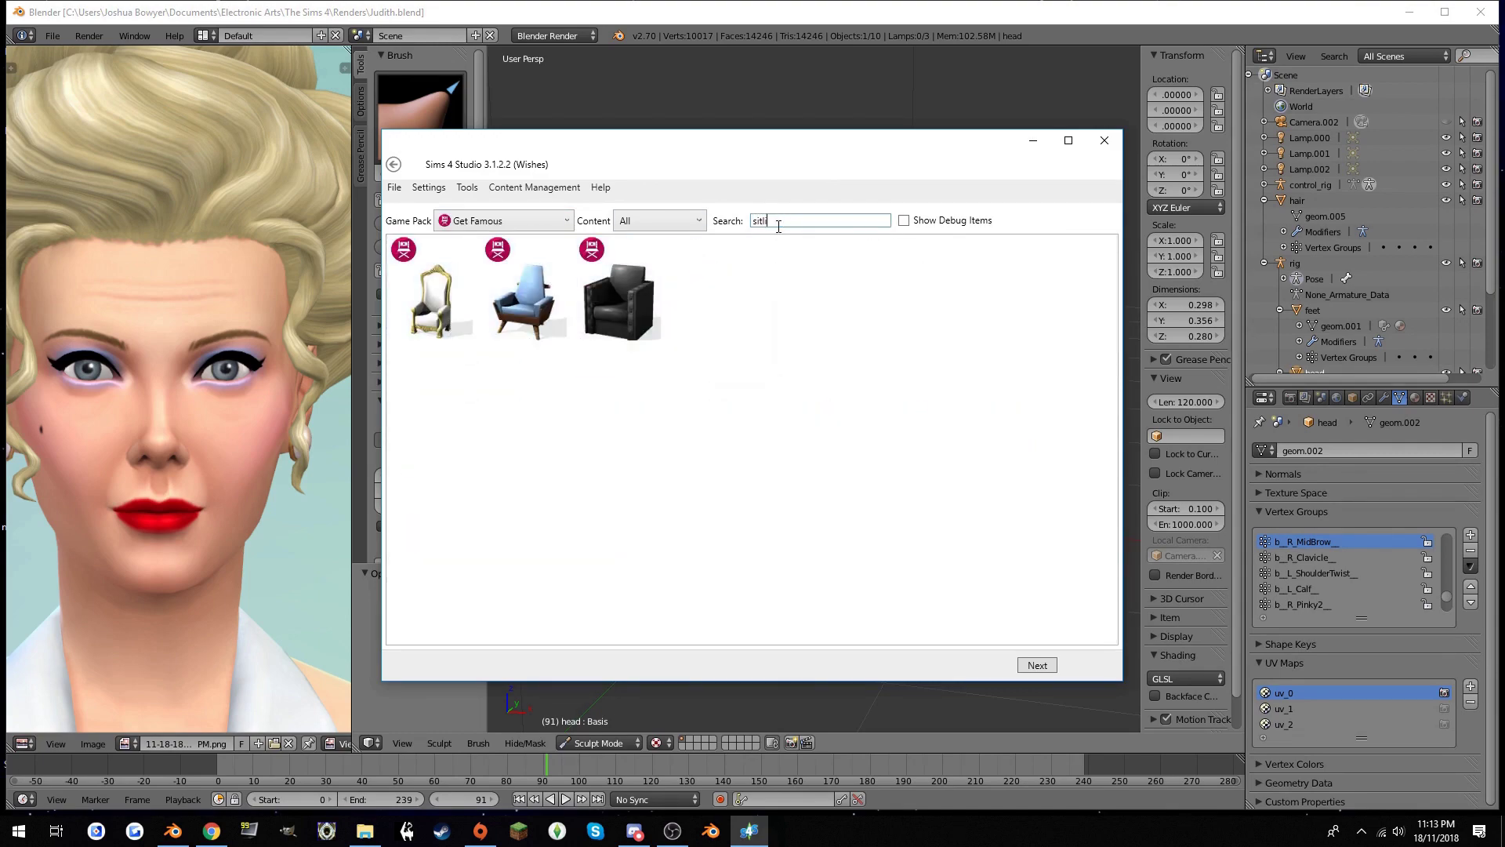
key("BackSpace")
left_click(1035, 666)
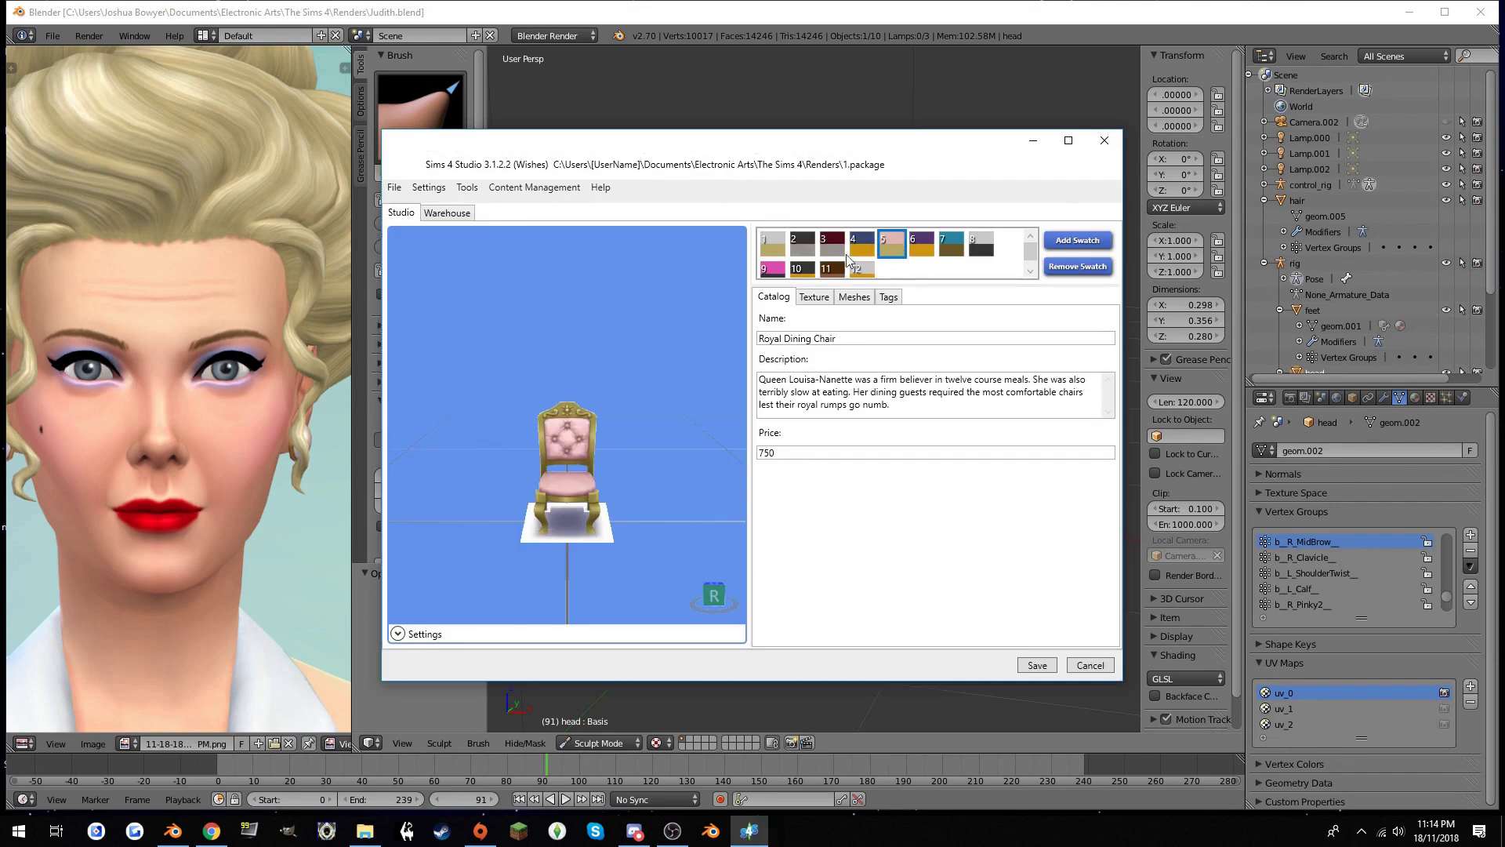
Export the chair's high-detail mesh and begin appending from Chair.blend in Blender
left_click(814, 297)
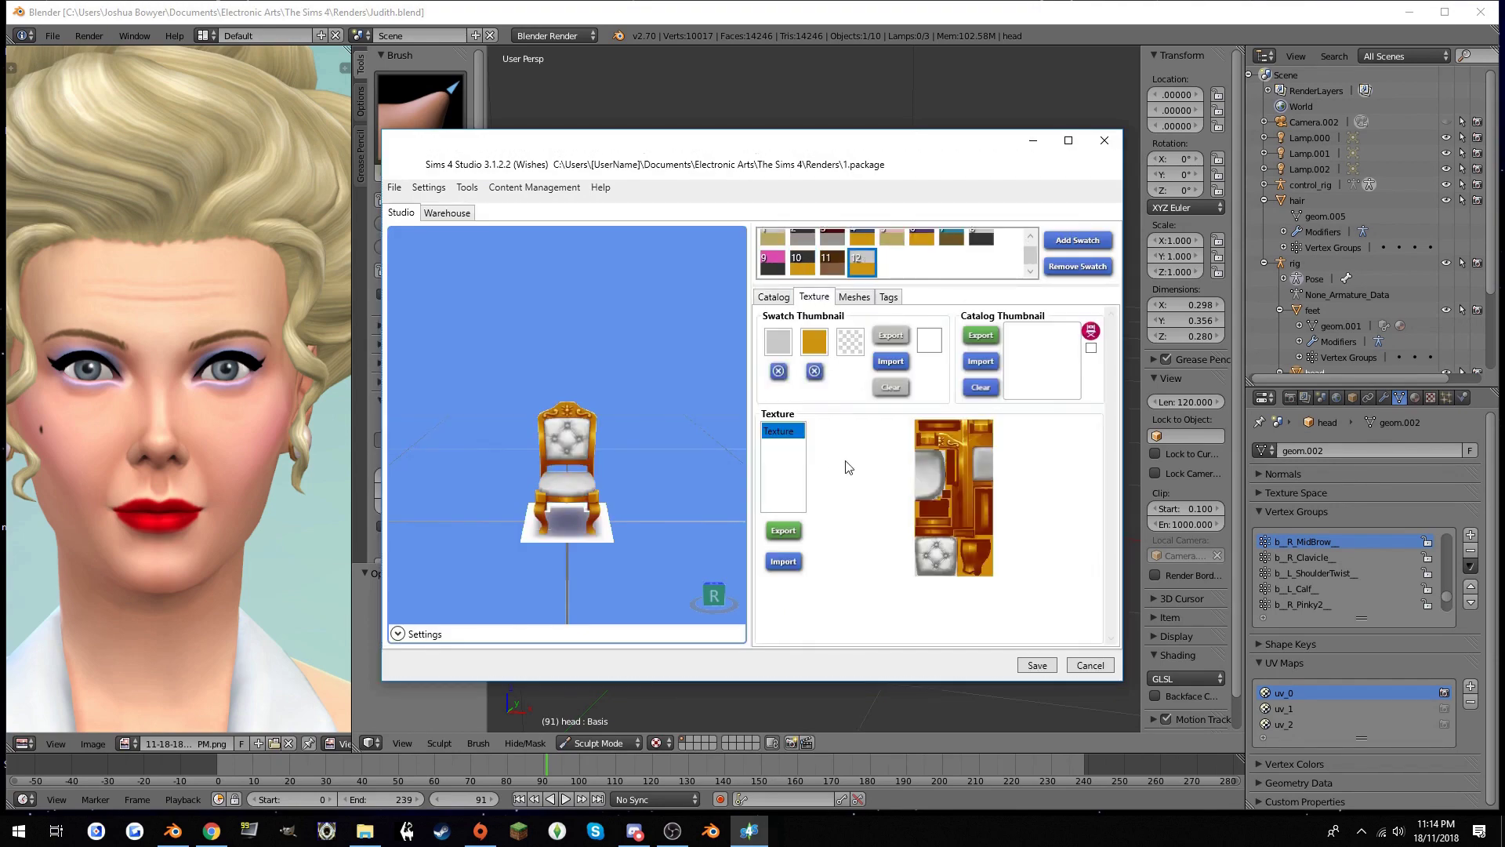
left_click(854, 296)
left_click(919, 362)
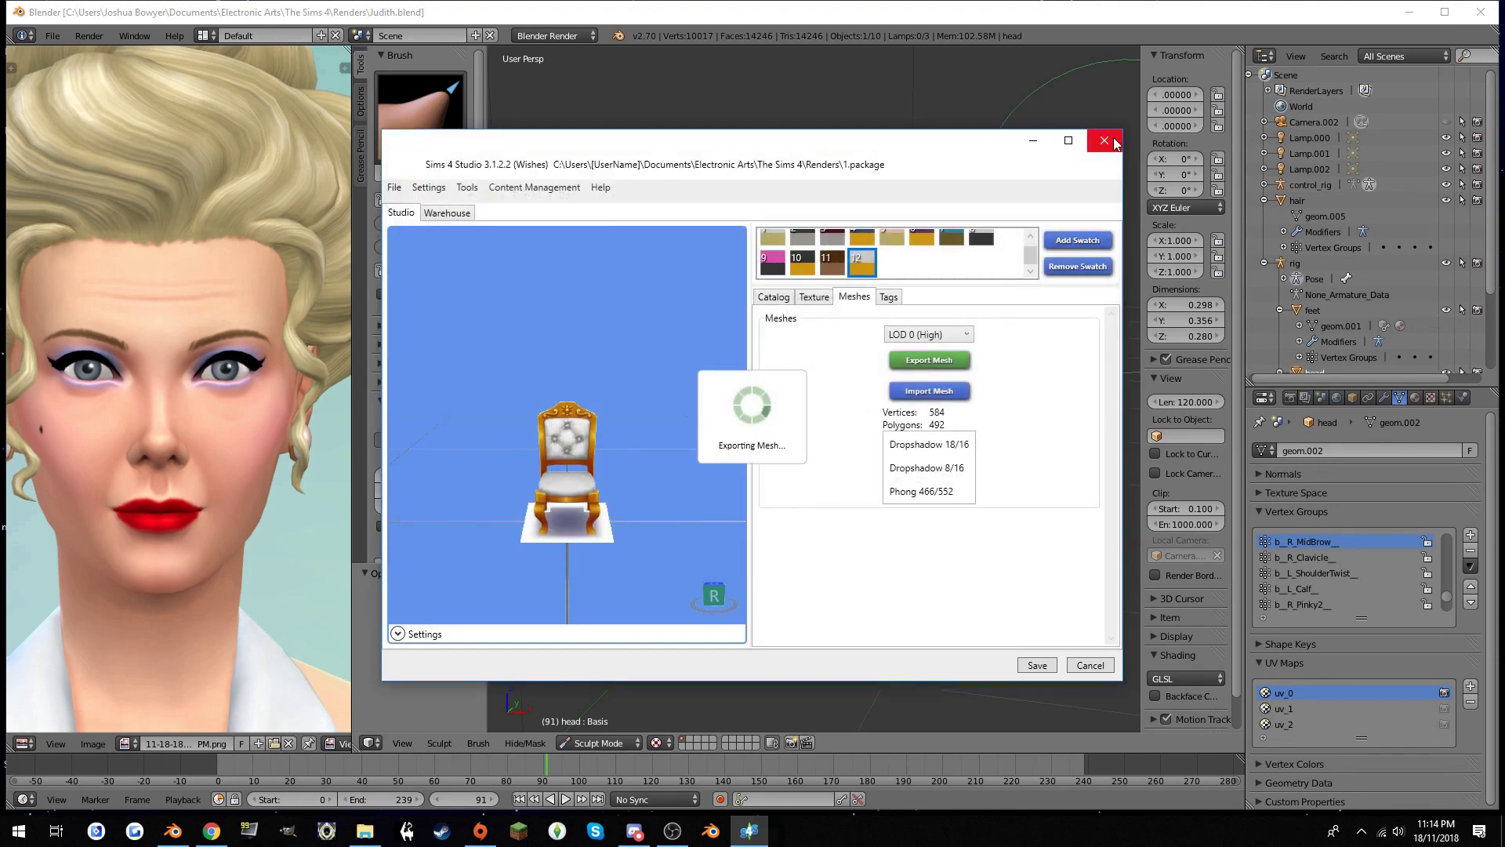
left_click(53, 35)
left_click(96, 302)
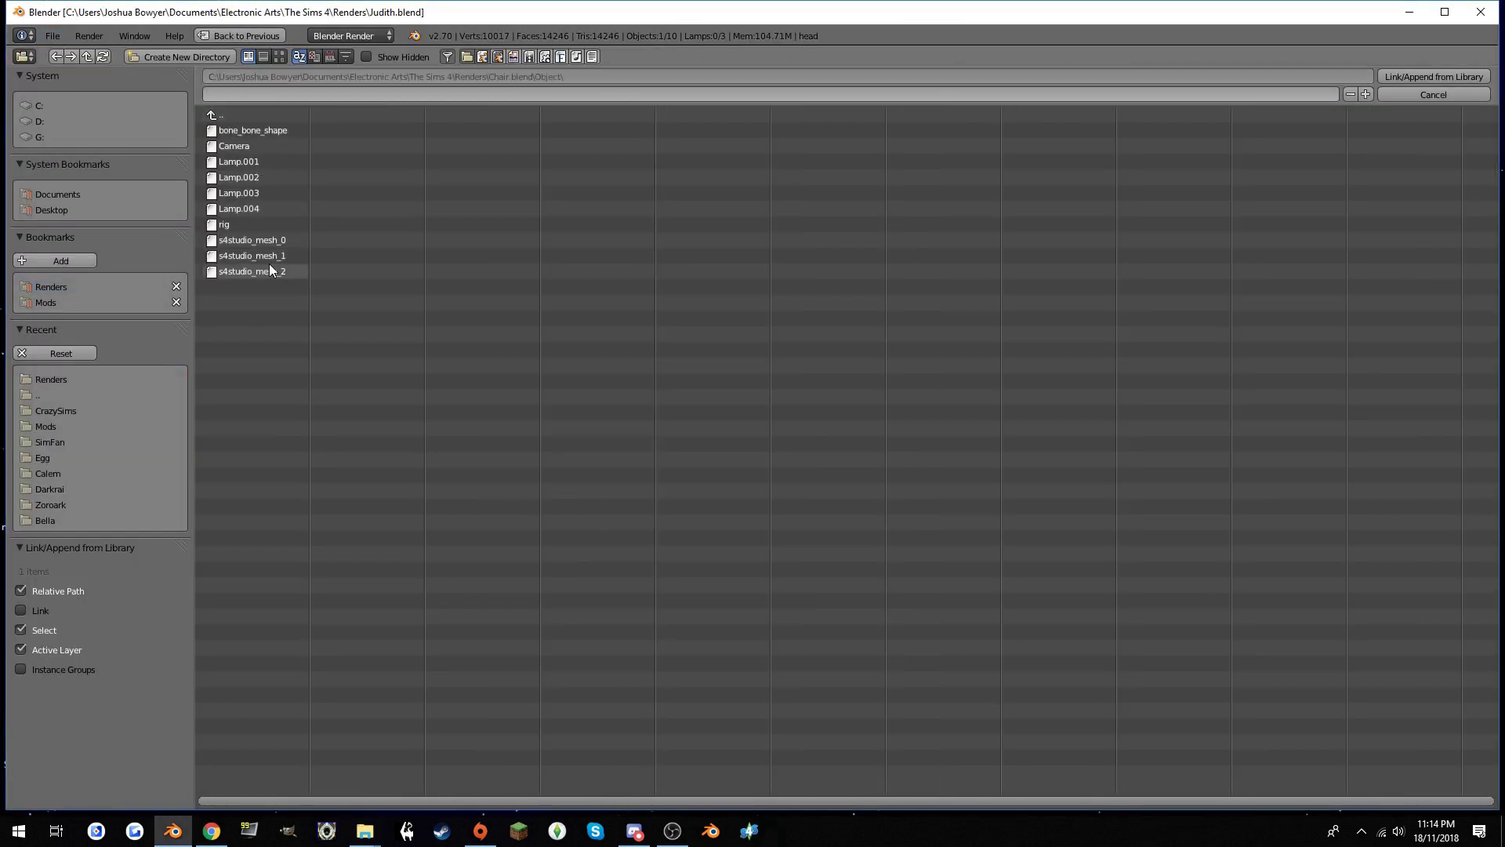
Append the s4studio_mesh_2 chair and move the rig's root bone along Y
double_click(270, 271)
middle_click_drag(784, 471, 869, 541)
key("KP_0")
key("KP_0")
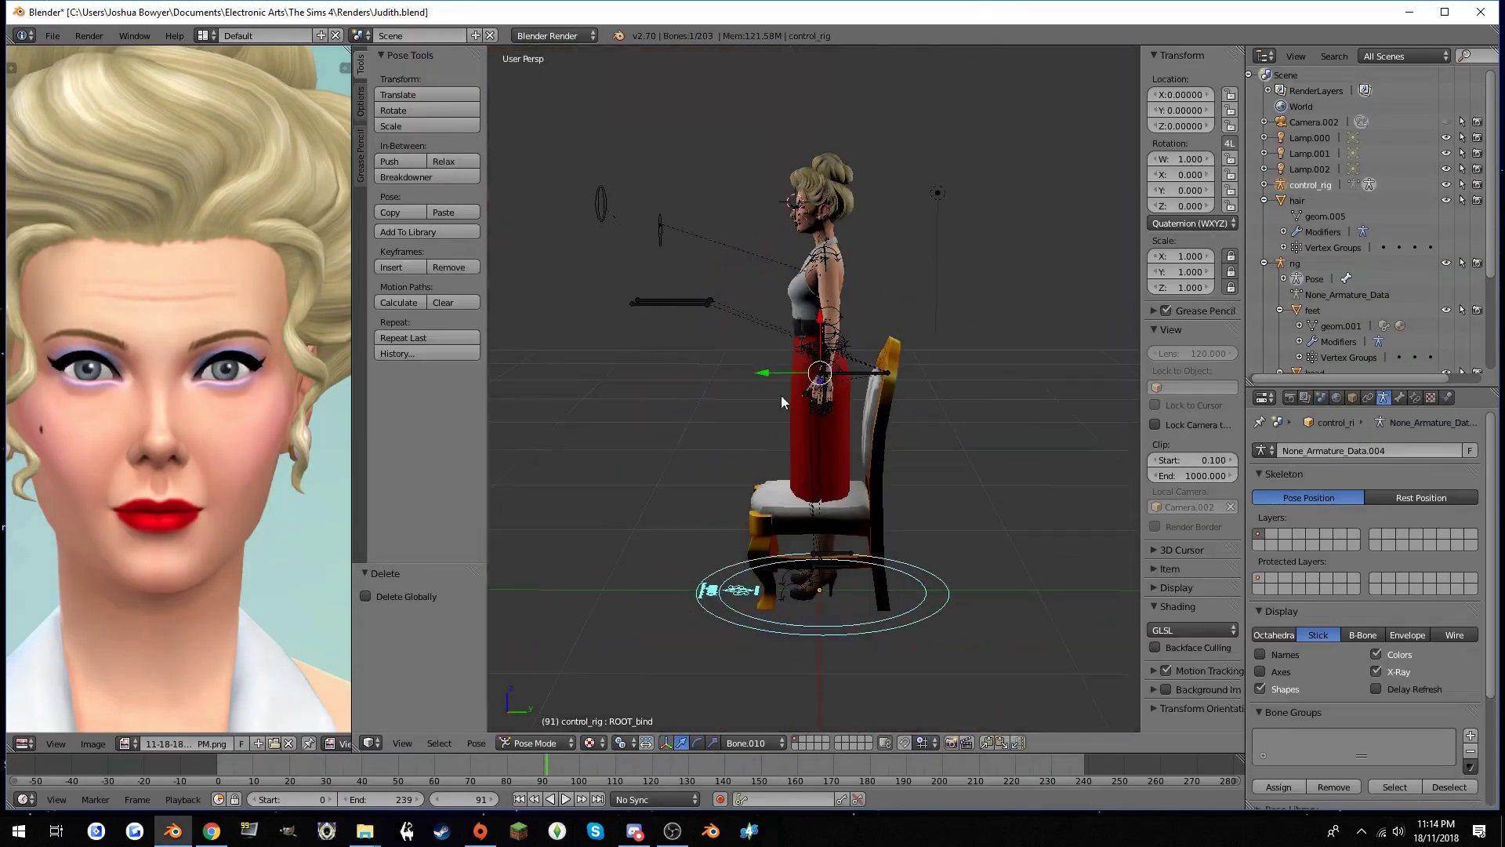
key("g")
key("y")
left_click(939, 588)
middle_click_drag(940, 588, 875, 625)
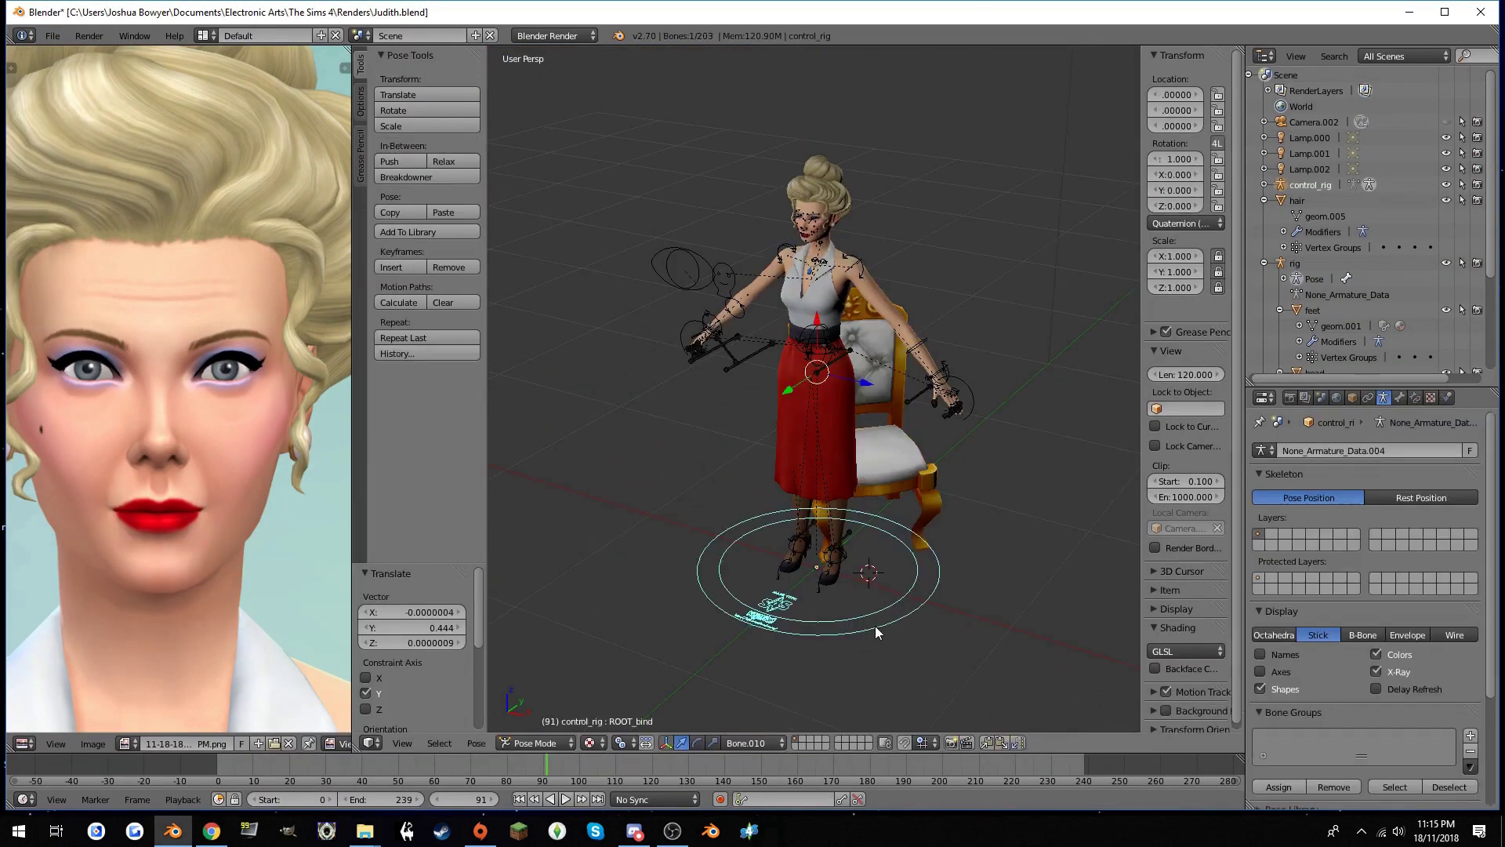
Rotate the rig about Z, setting Axis Angle rotation mode with angle 45
key("r")
key("z")
left_click(1207, 205)
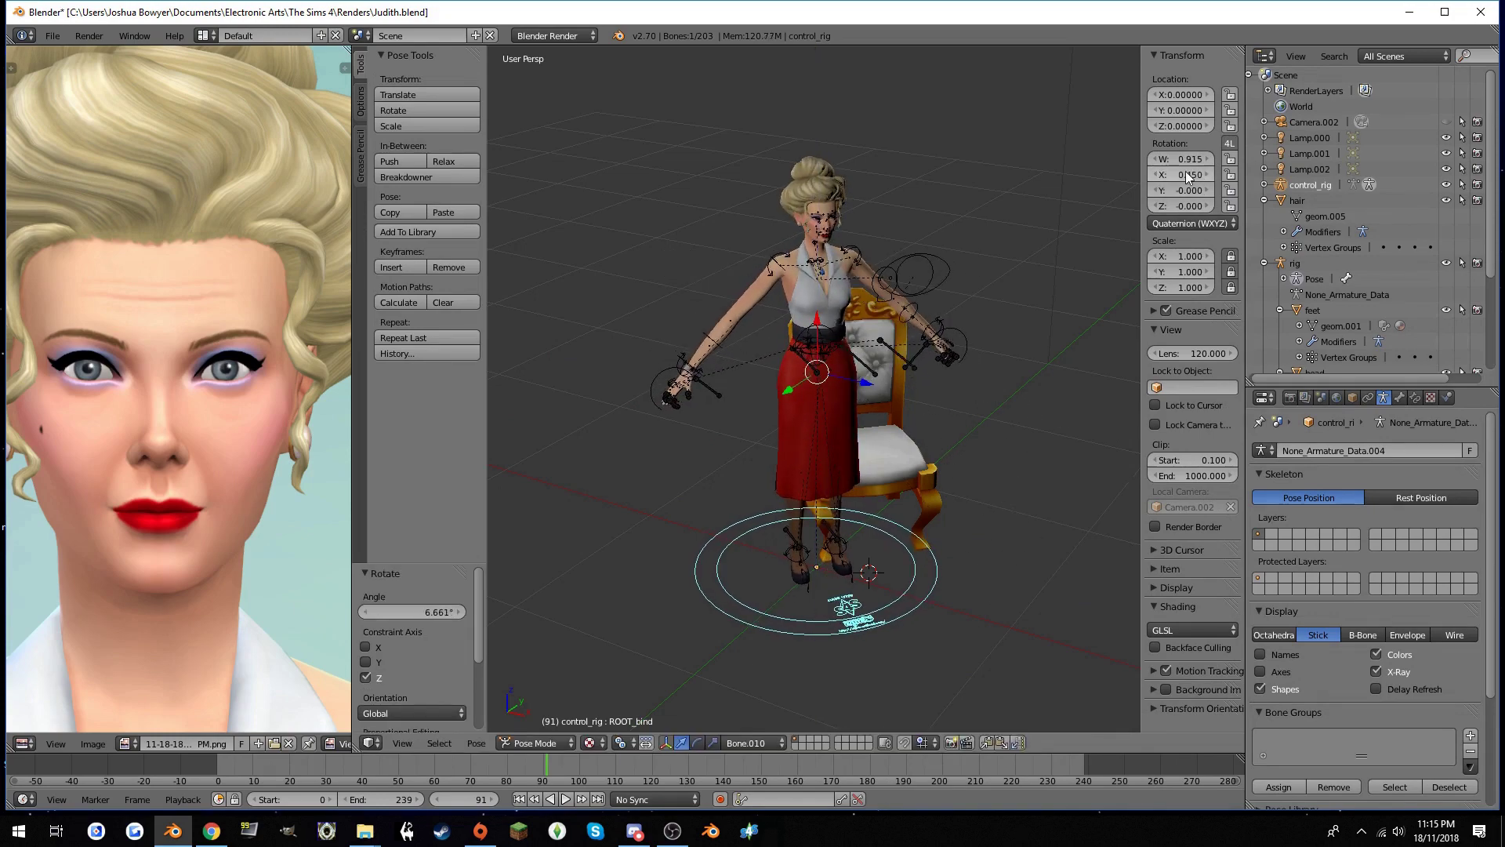
left_click_drag(1186, 176, 581, 237)
left_click(1195, 225)
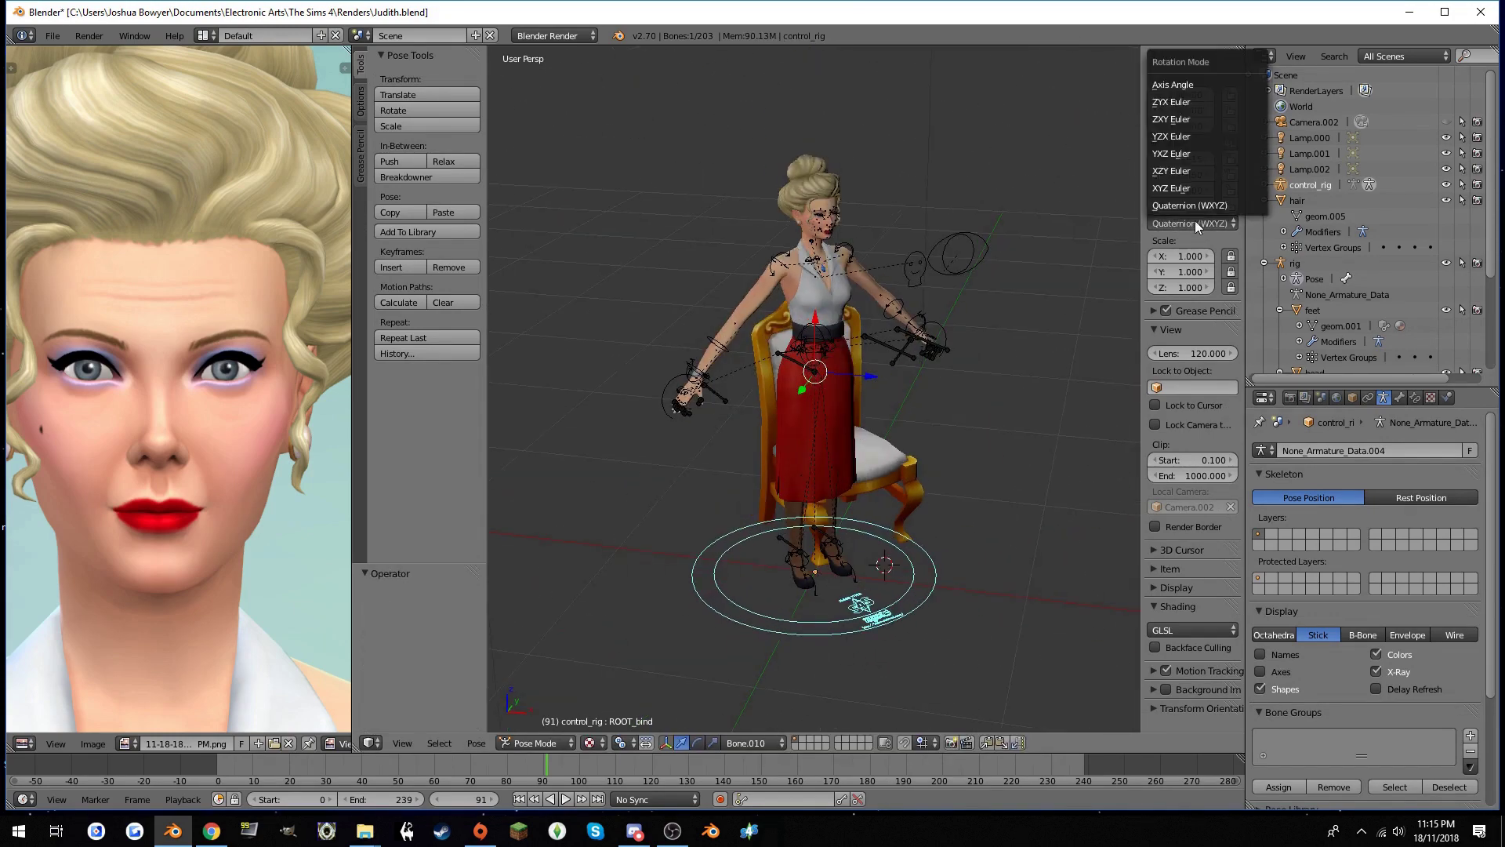
type("45")
key("Return")
Lower the rig along Z and turn her back toward the chair
key("g")
key("z")
left_click(891, 431)
mouse_move(890, 431)
middle_mouse_down()
mouse_move(937, 406)
mouse_move(969, 515)
middle_mouse_up()
key("r")
key("z")
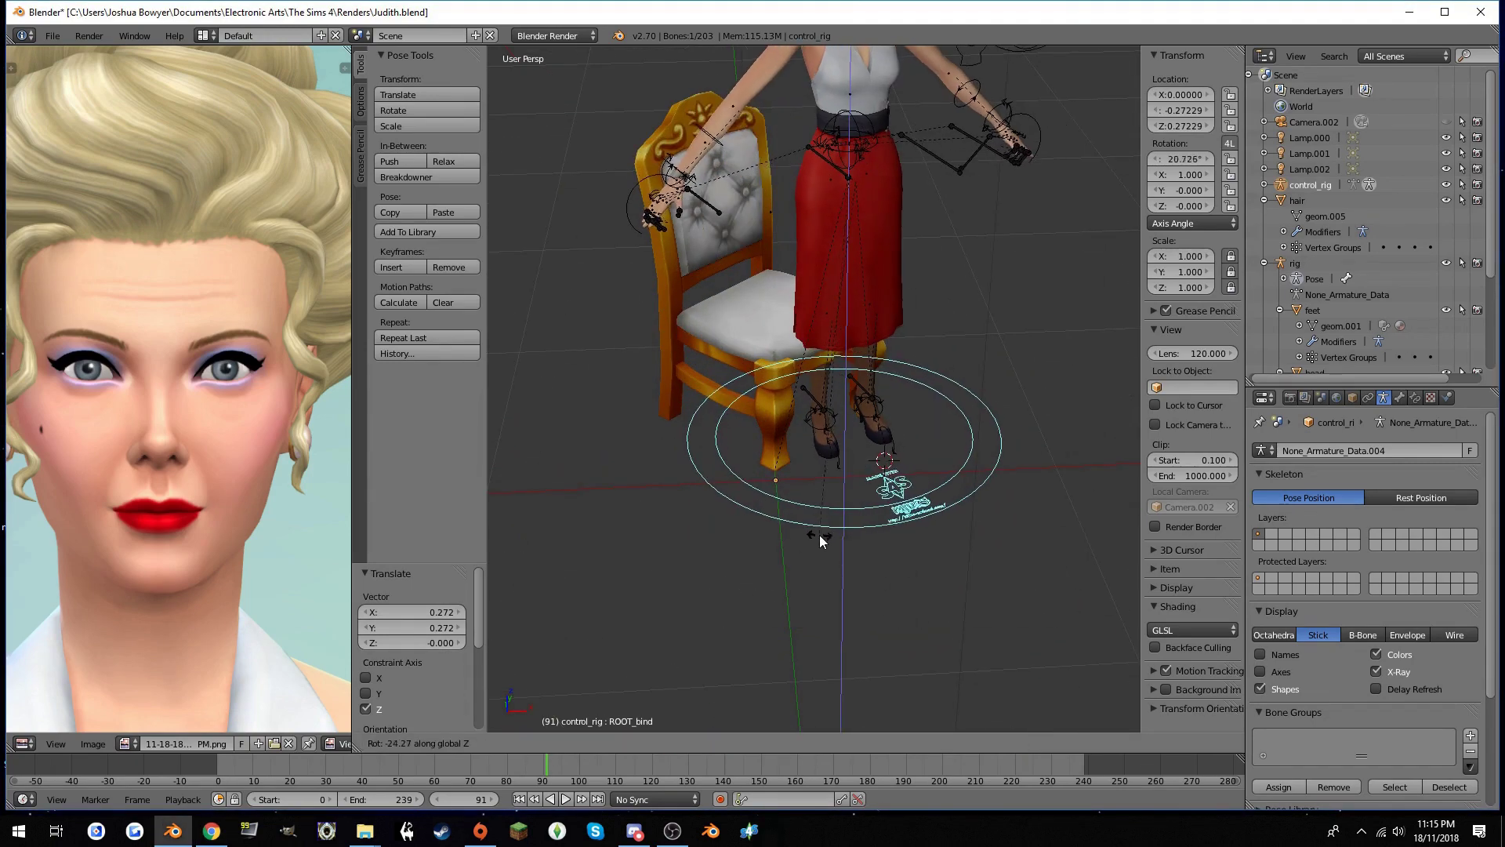
left_click(820, 534)
Select the body control bone and move it along Z
right_click(859, 186)
key("g")
key("z")
left_click(844, 244)
Show the character's full-body reference PNG in the Image Editor beside the model
scroll(913, 372, "up", 4)
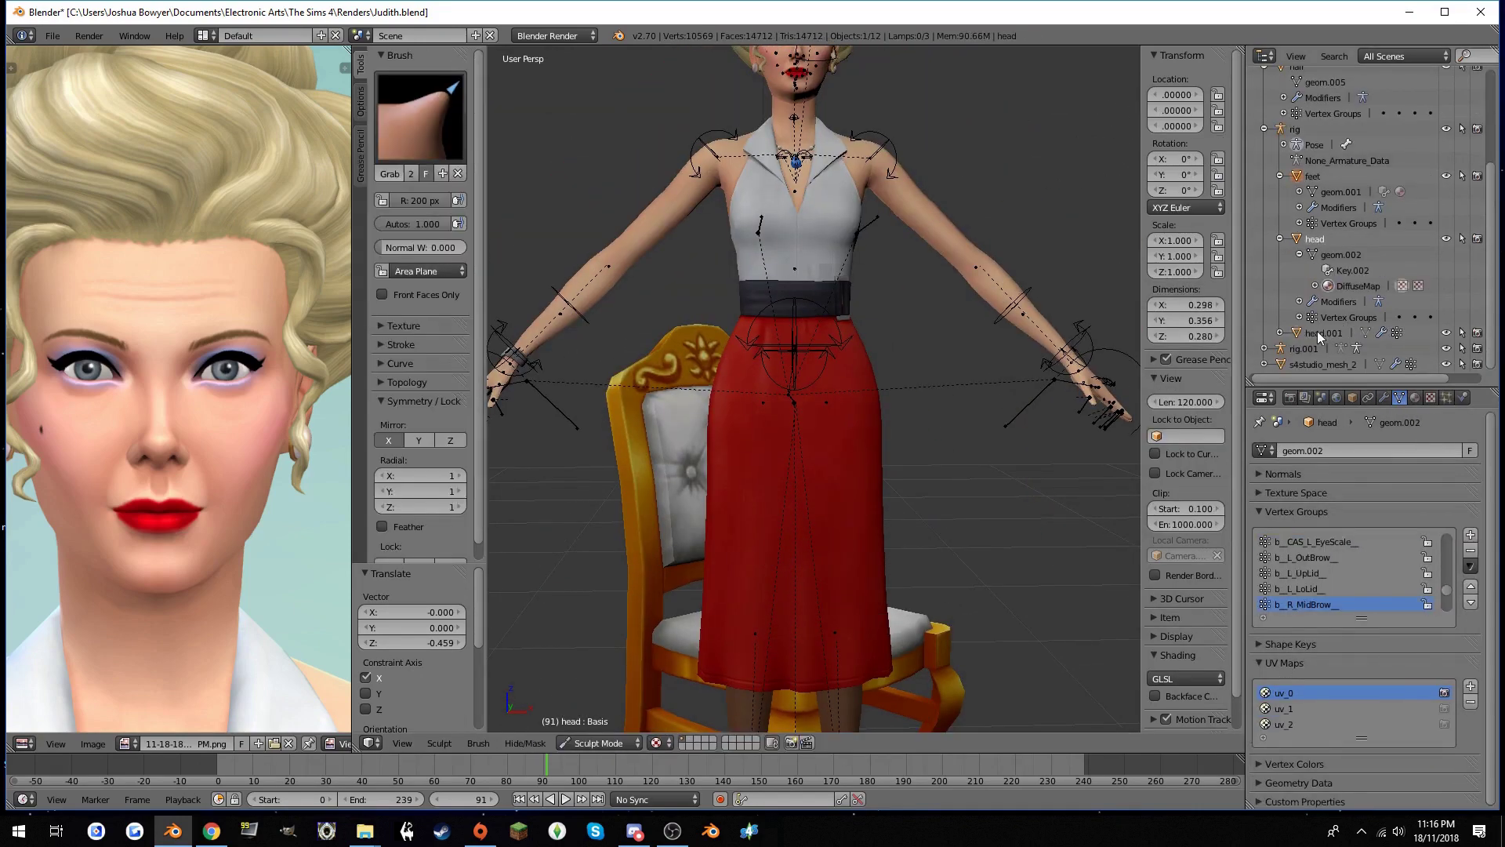
key("ctrl+z")
left_click(594, 690)
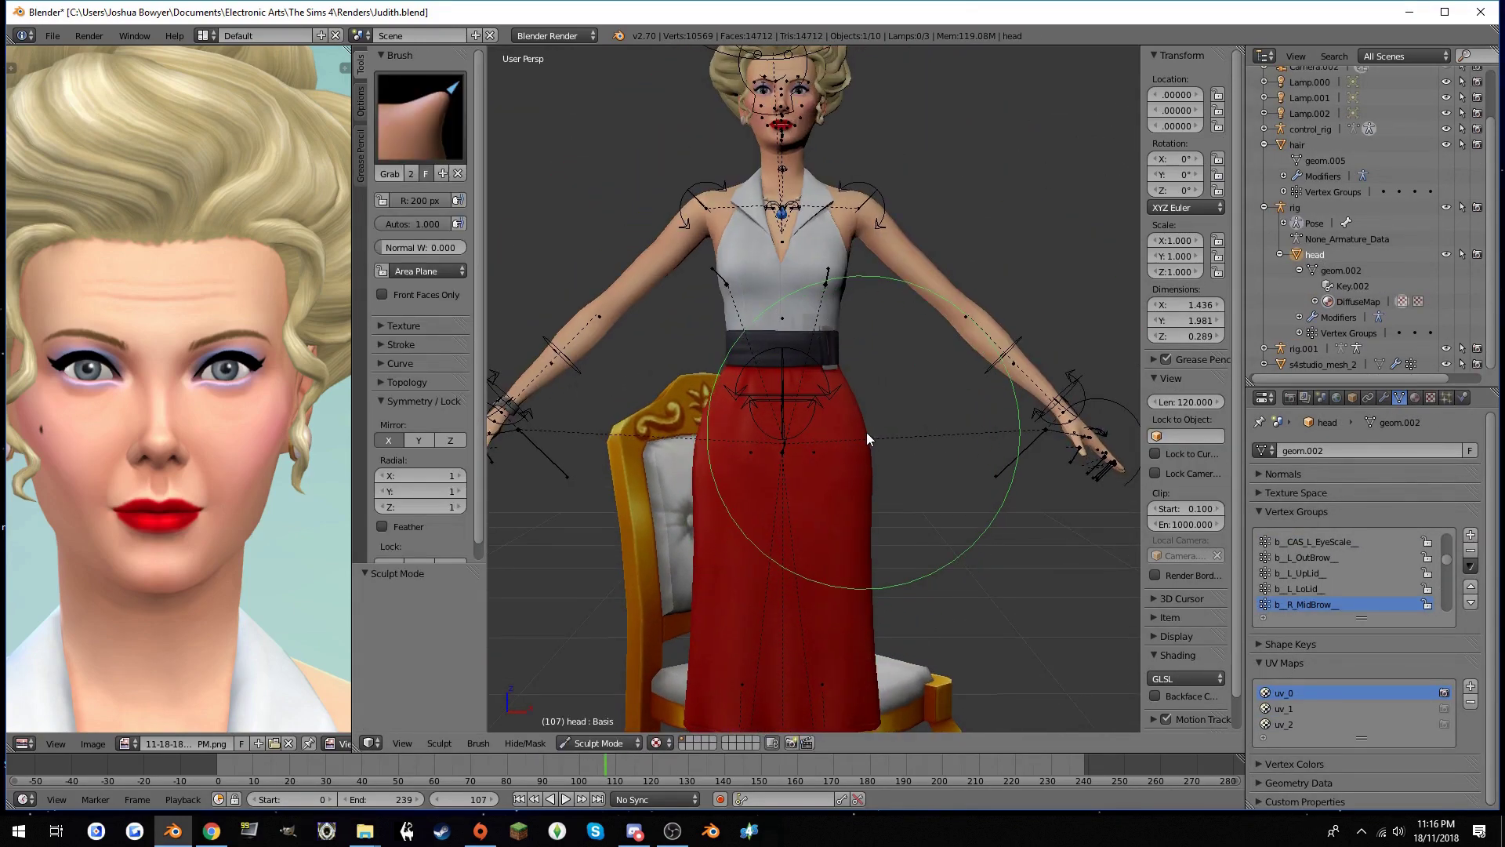
scroll(886, 443, "up", 2)
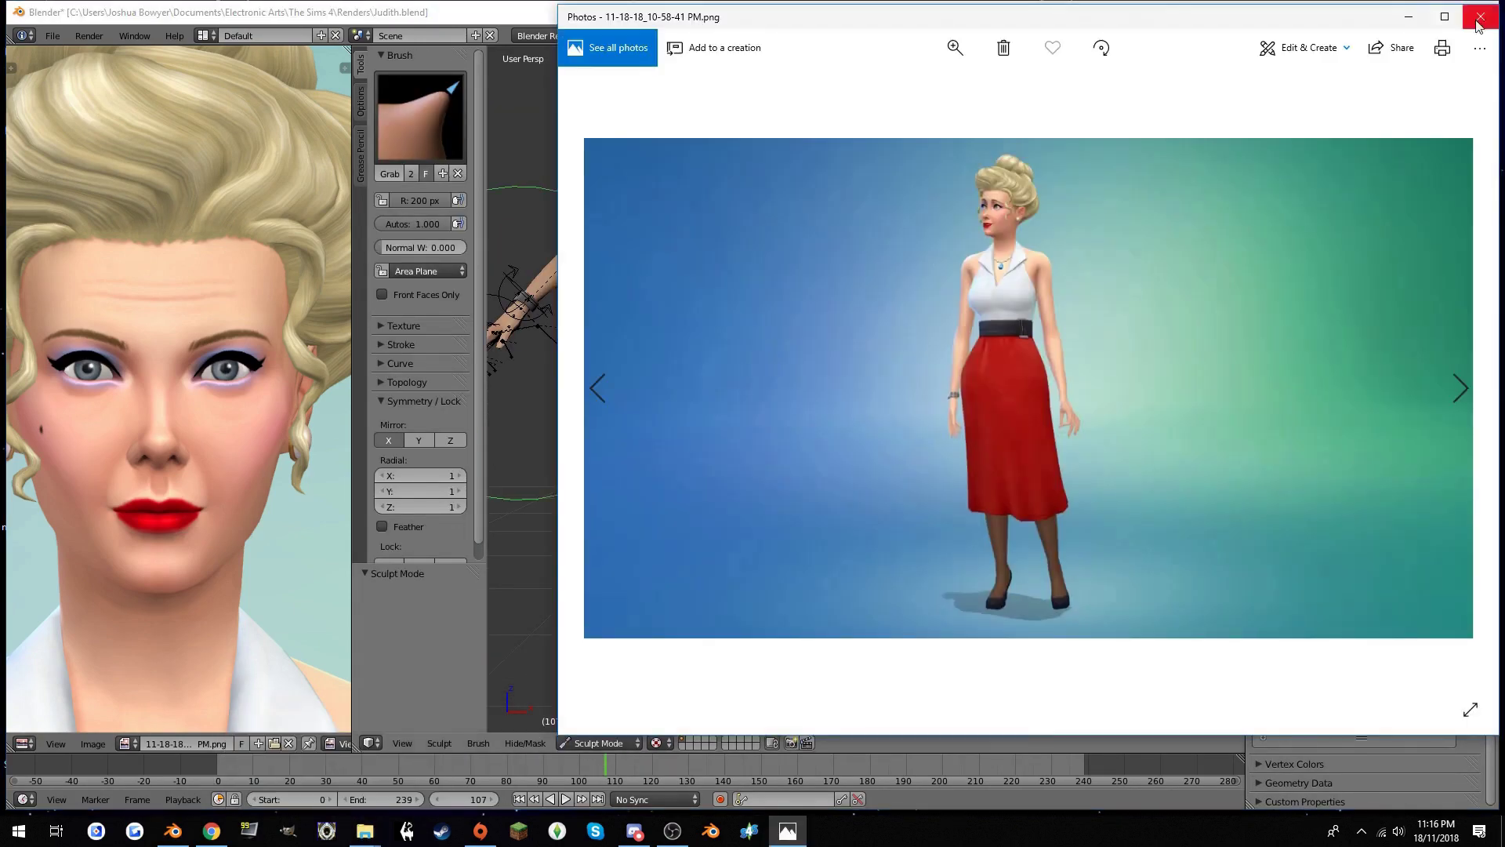
left_click(1478, 22)
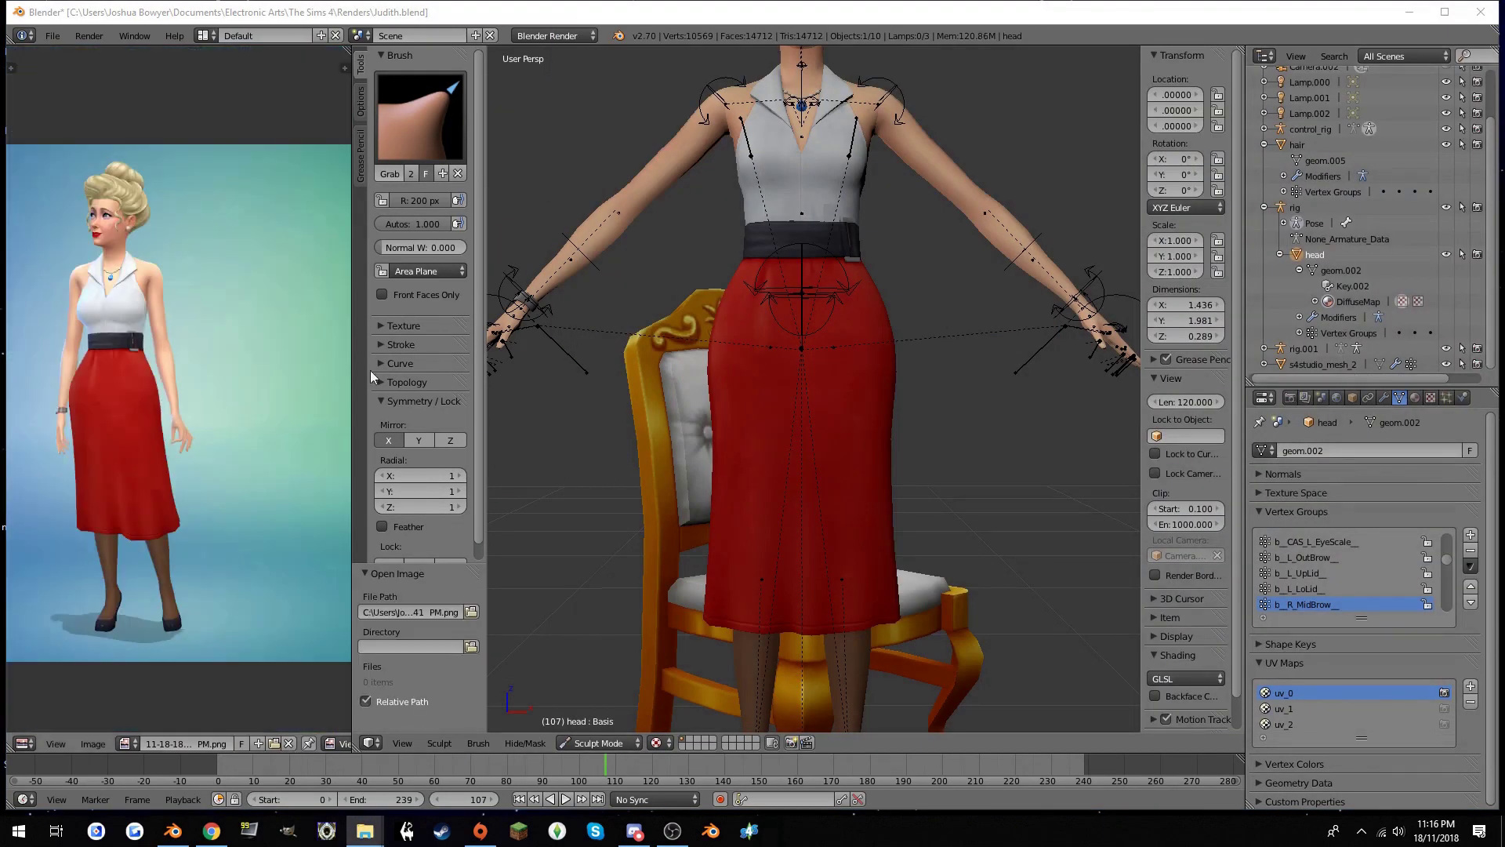
scroll(886, 414, "up", 2)
scroll(872, 384, "up", 2)
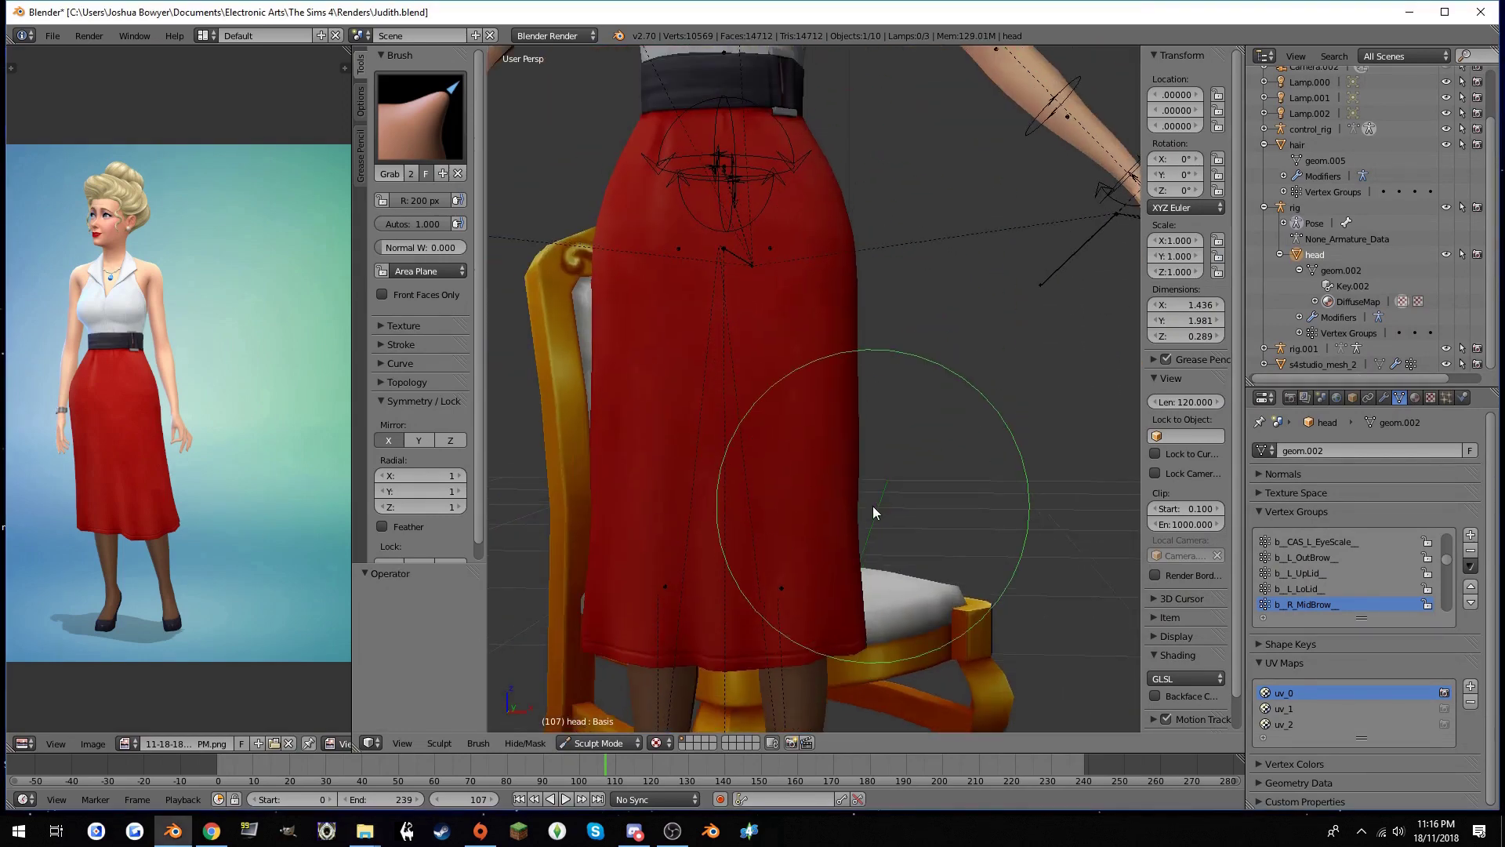
Inspect the legs and torso, then move Body_handle down so she sits on the seat
mouse_move(872, 506)
middle_mouse_down("shift")
mouse_move(896, 273)
mouse_move(900, 397)
mouse_move(684, 350)
mouse_move(815, 308)
mouse_move(799, 160)
mouse_move(788, 257)
middle_mouse_up("shift")
scroll(900, 397, "up", 2)
scroll(788, 256, "down", 2)
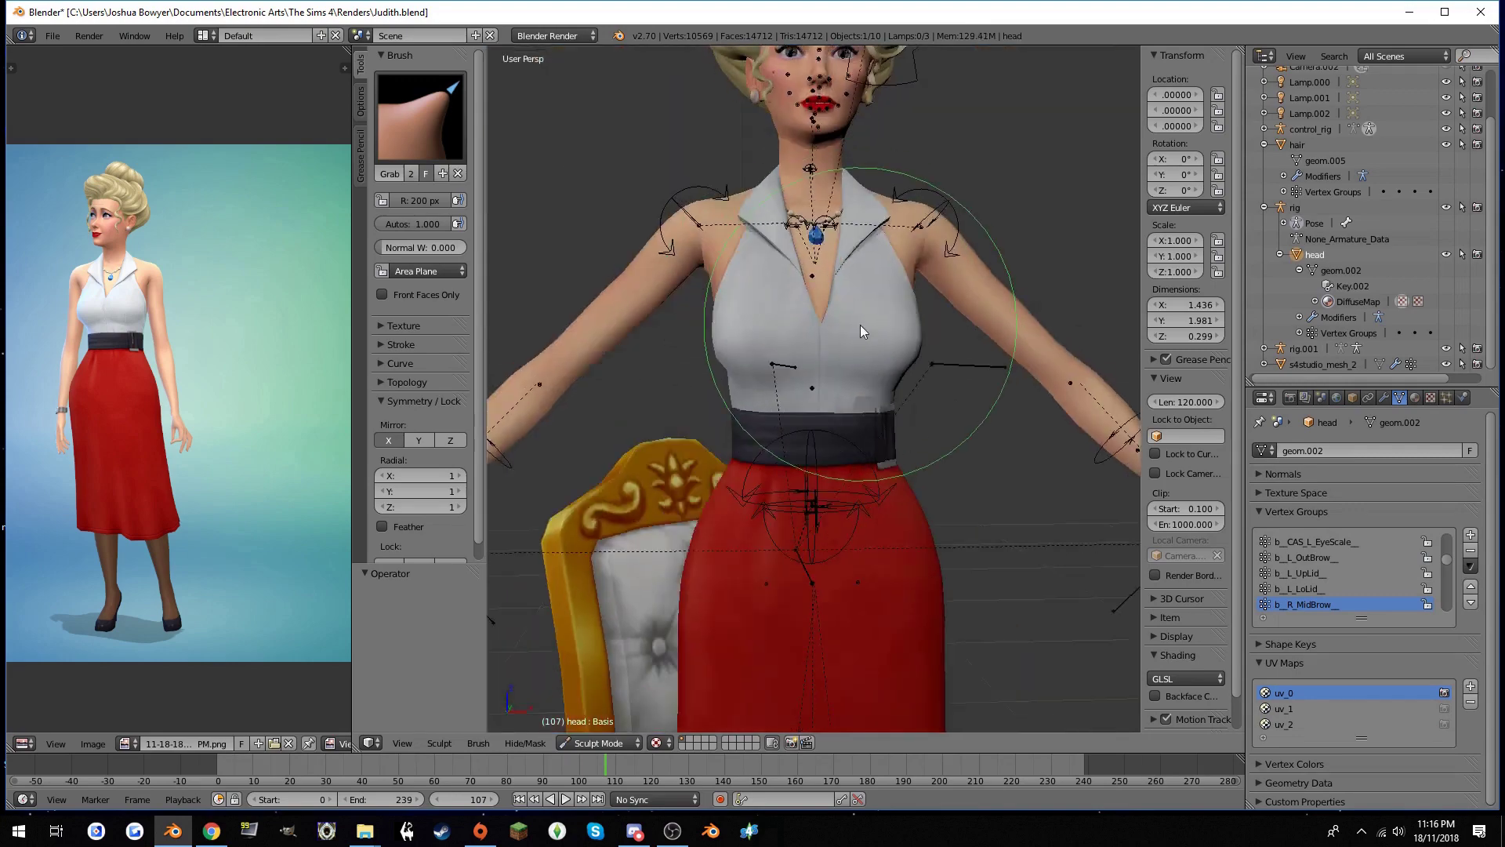
mouse_move(859, 324)
middle_mouse_down()
mouse_move(938, 370)
mouse_move(877, 253)
middle_mouse_up()
scroll(877, 252, "up", 4)
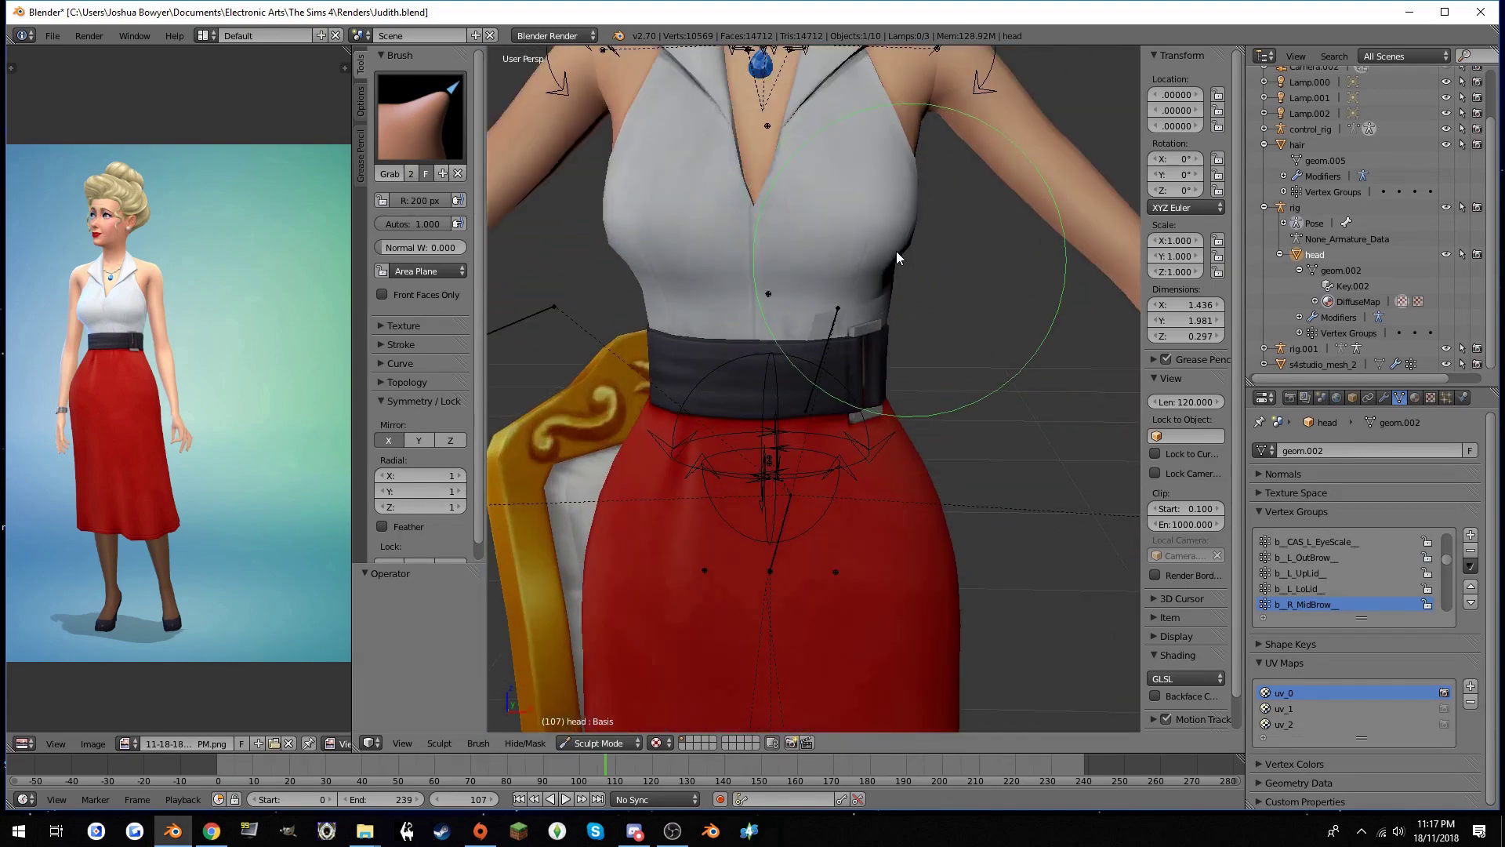
scroll(896, 251, "down", 3)
right_click(927, 362)
mouse_move(927, 363)
middle_mouse_down()
mouse_move(822, 407)
mouse_move(860, 411)
middle_mouse_up()
key("g")
left_click(830, 440)
Move the left foot control along Y and check it through the scene camera
right_click(923, 634)
key("g")
key("y")
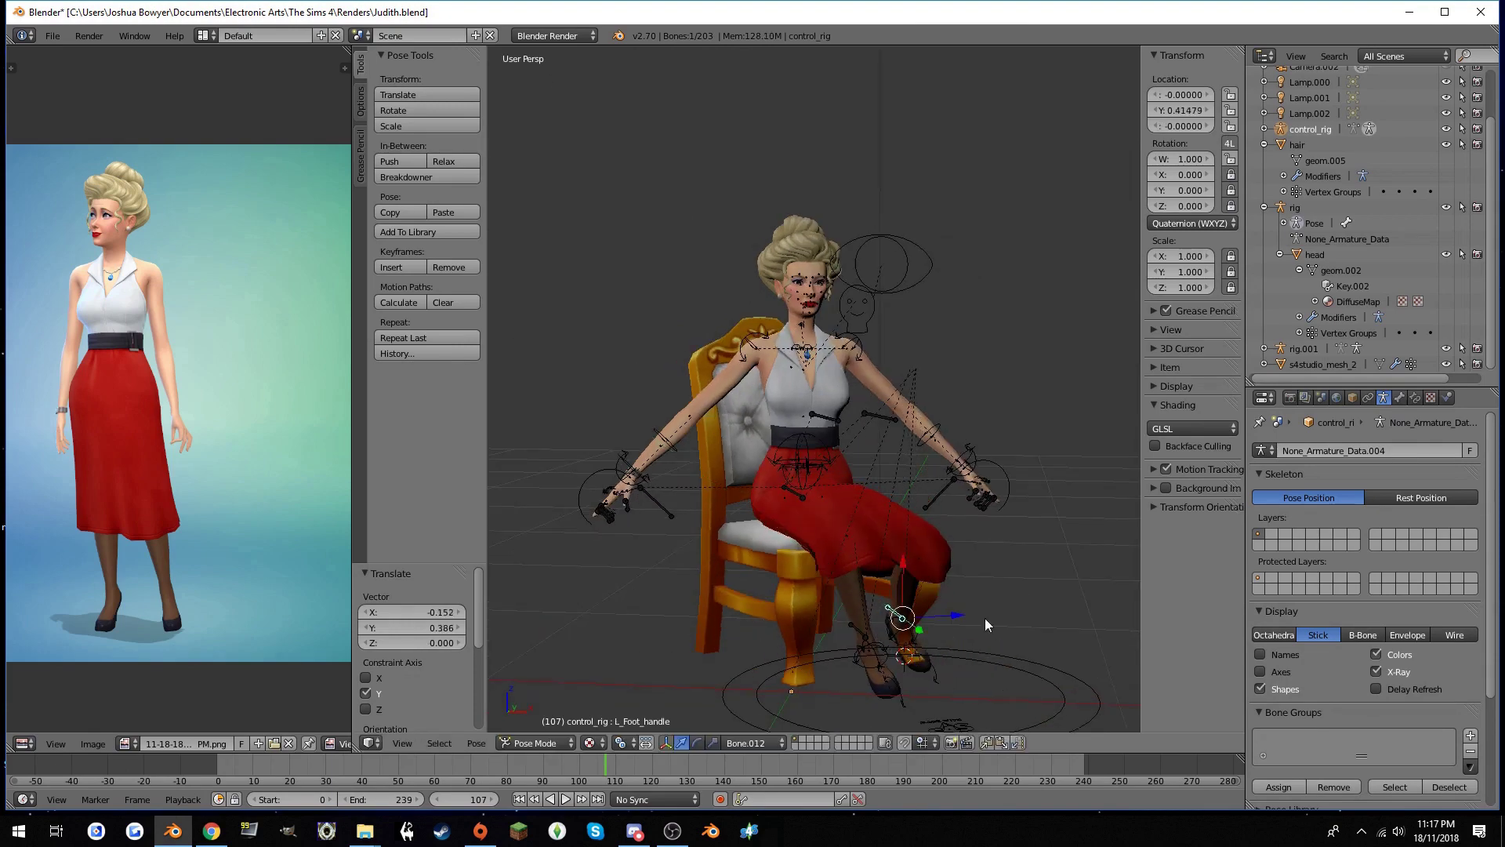
left_click(959, 604)
mouse_move(960, 604)
middle_mouse_down()
mouse_move(897, 618)
mouse_move(949, 605)
middle_mouse_up()
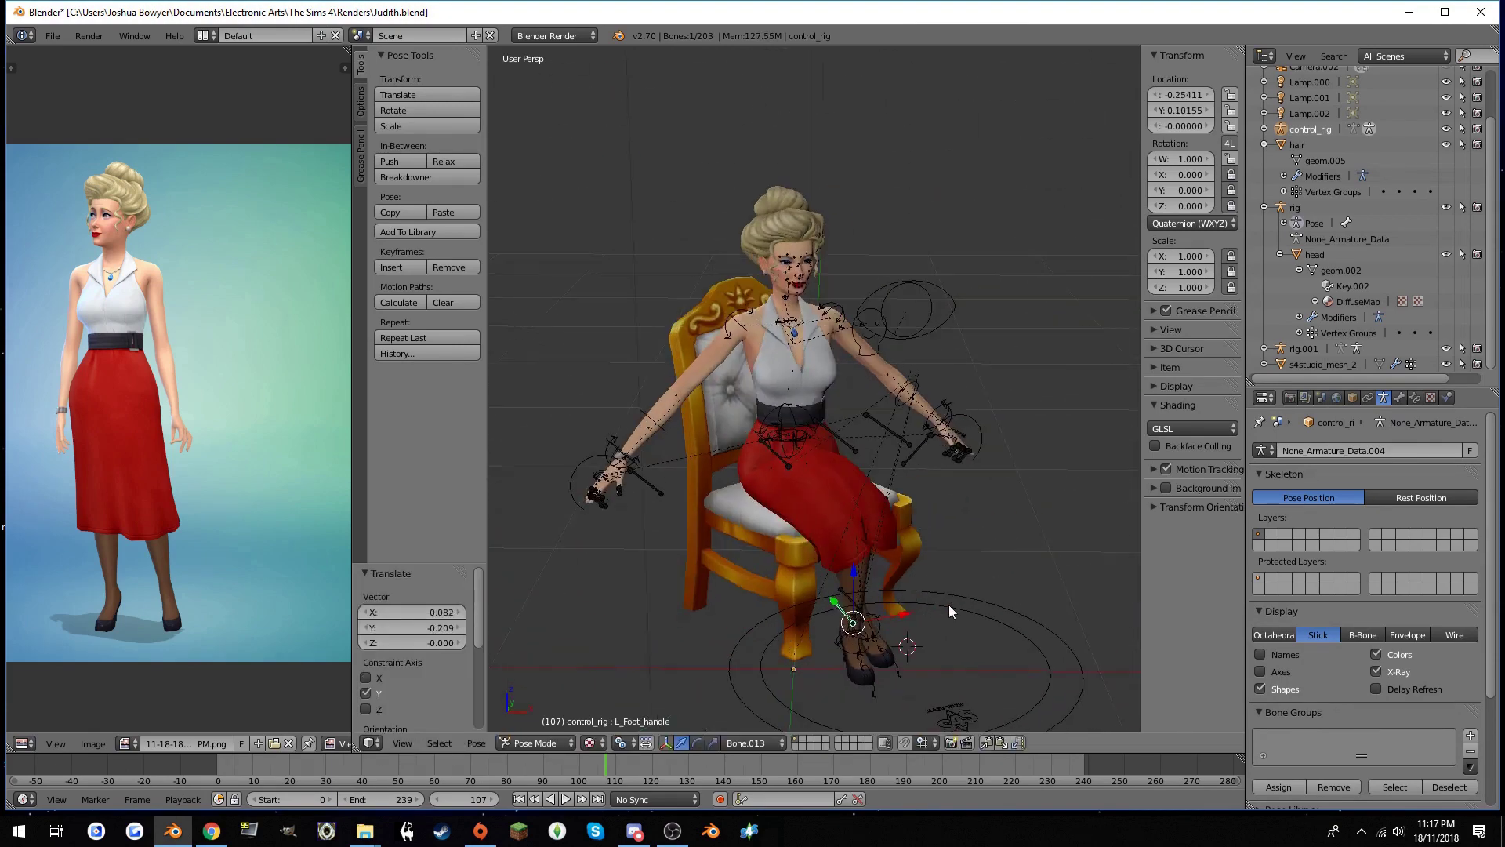
key("KP_0")
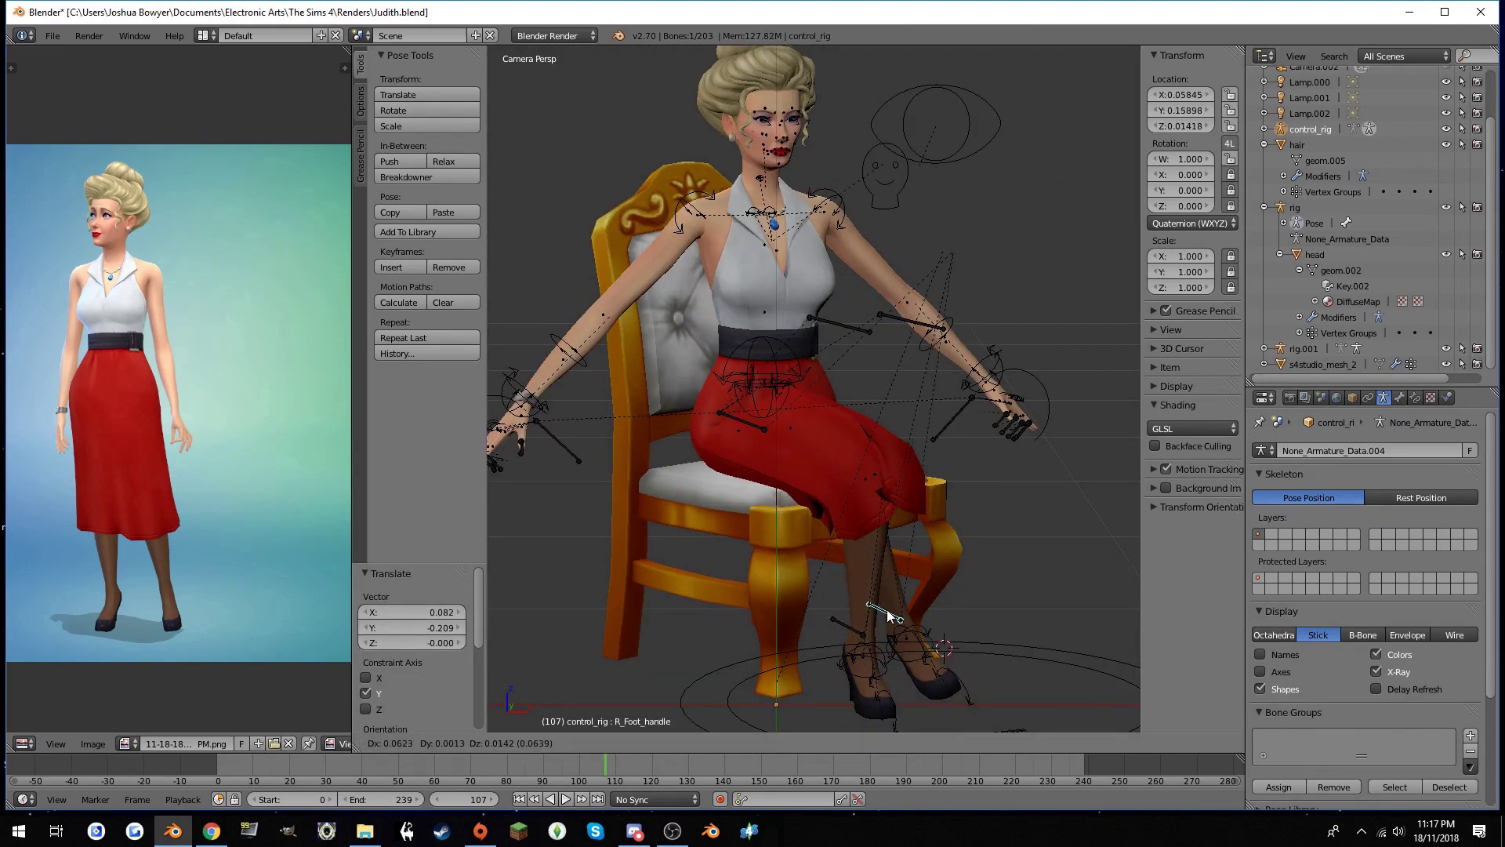
Refine the left foot's placement with further X and Y moves
key("g")
key("x")
left_click(983, 610)
middle_click_drag(984, 610, 823, 576)
key("g")
key("y")
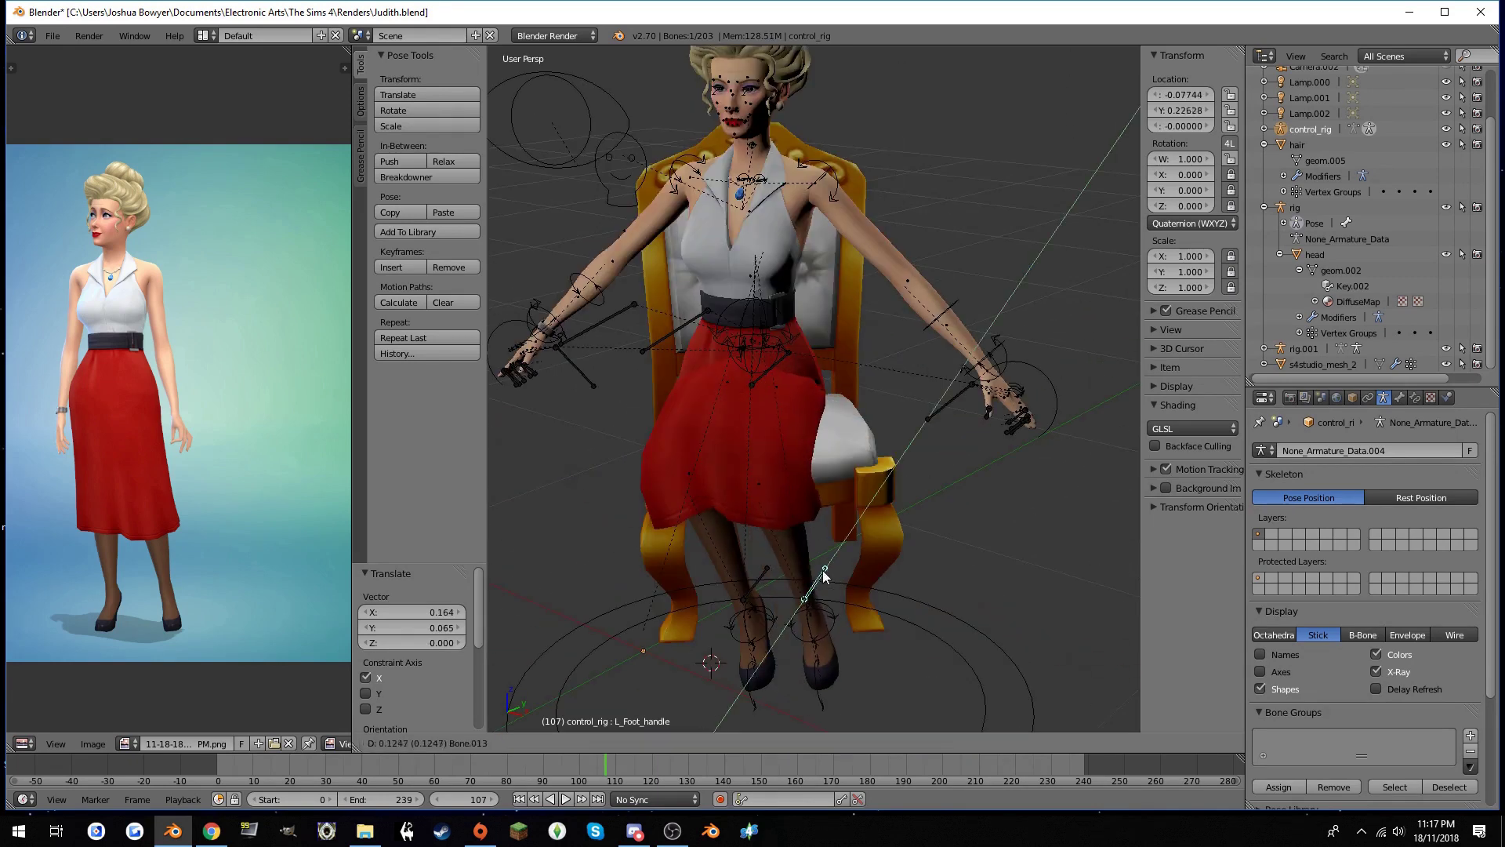
left_click(825, 577)
key("KP_0")
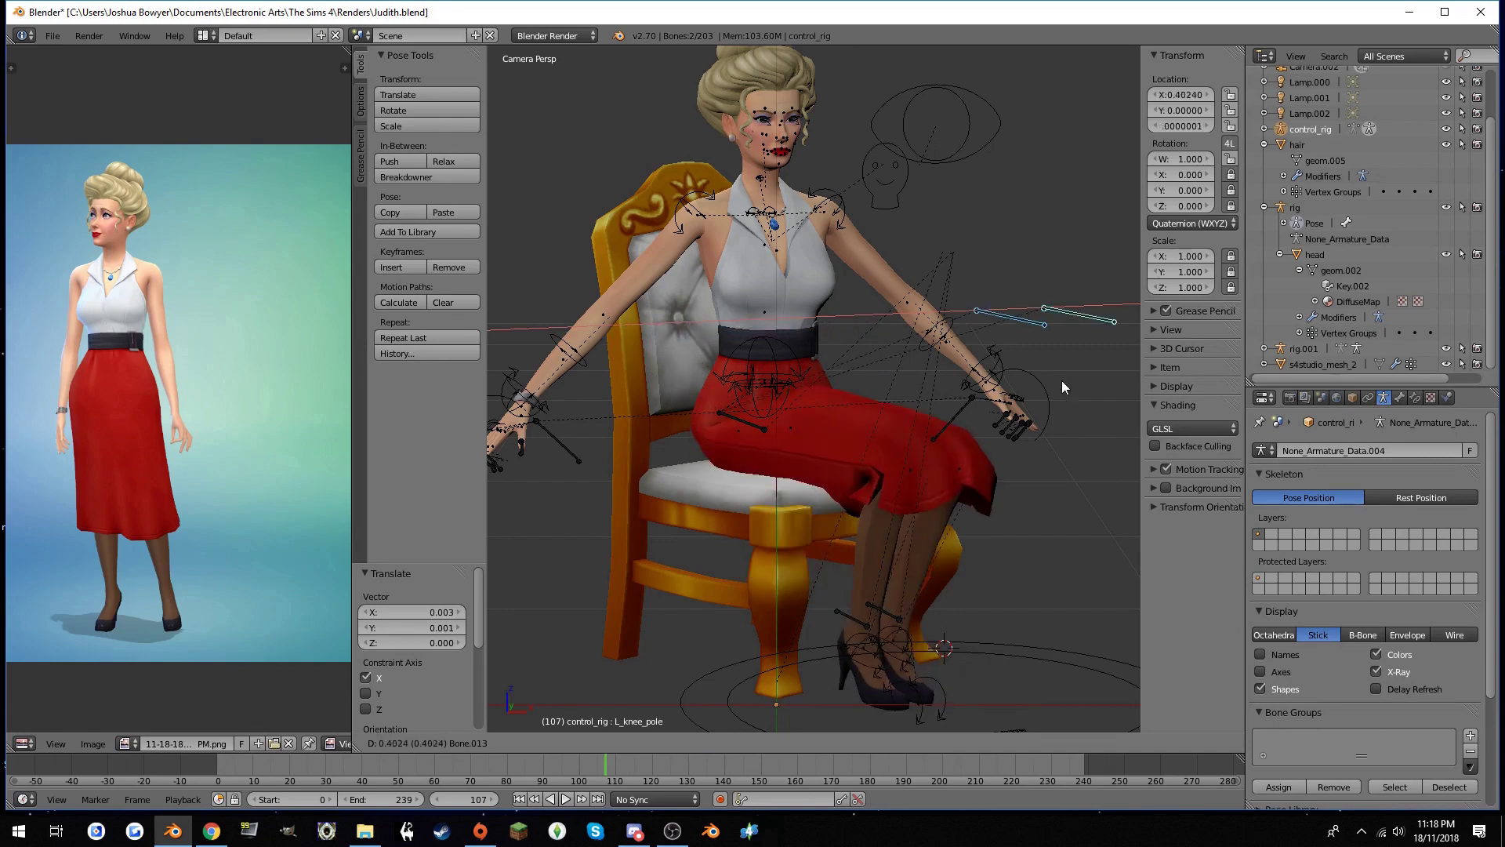
Select the left knee pole, then tilt Body_handle back slightly
right_click(769, 323)
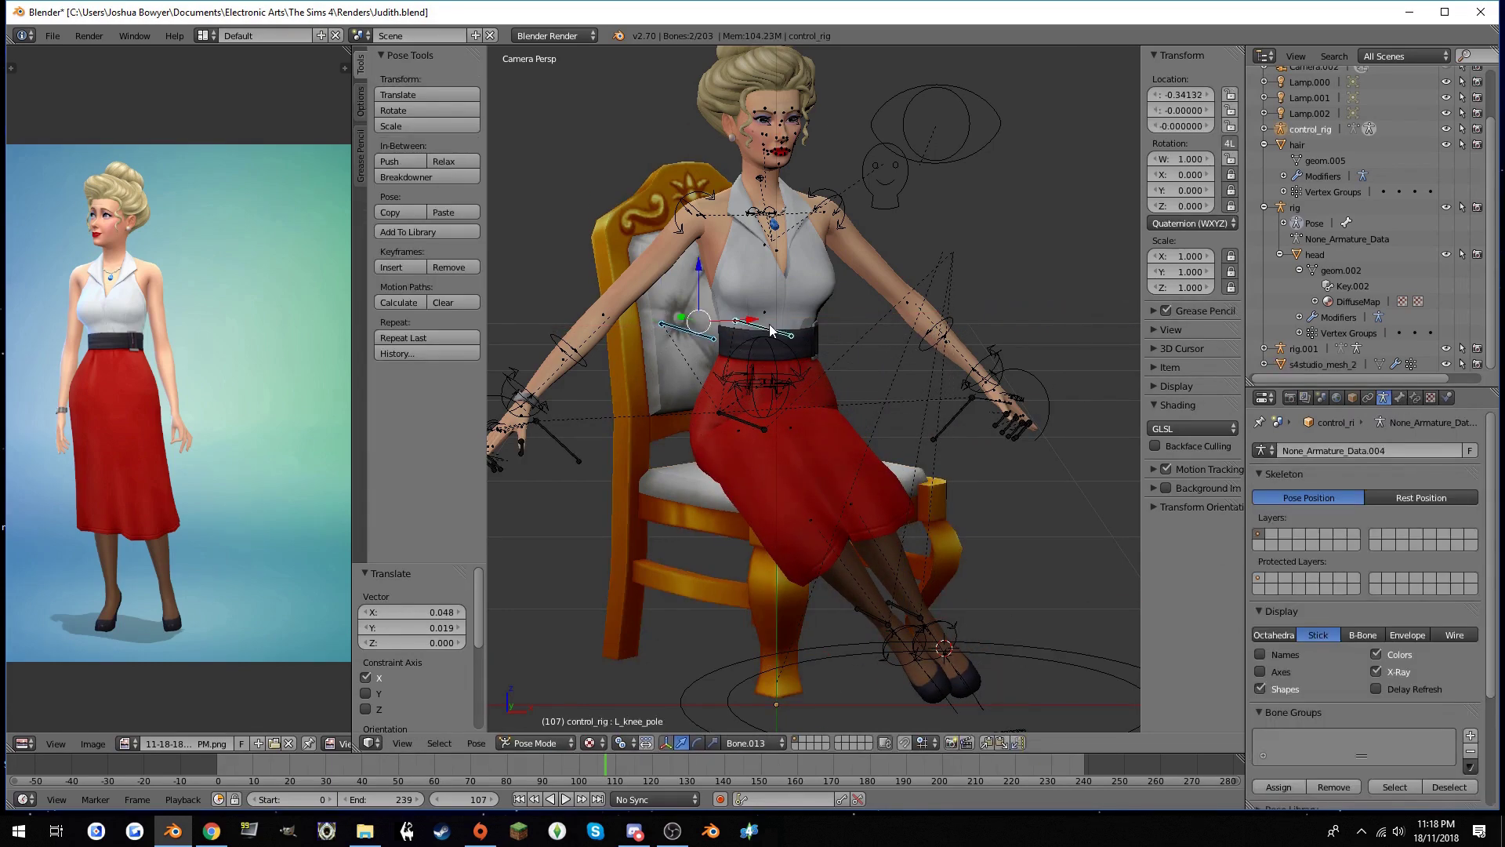
scroll(963, 426, "down", 3)
middle_click_drag(832, 472, 910, 483)
right_click(818, 503)
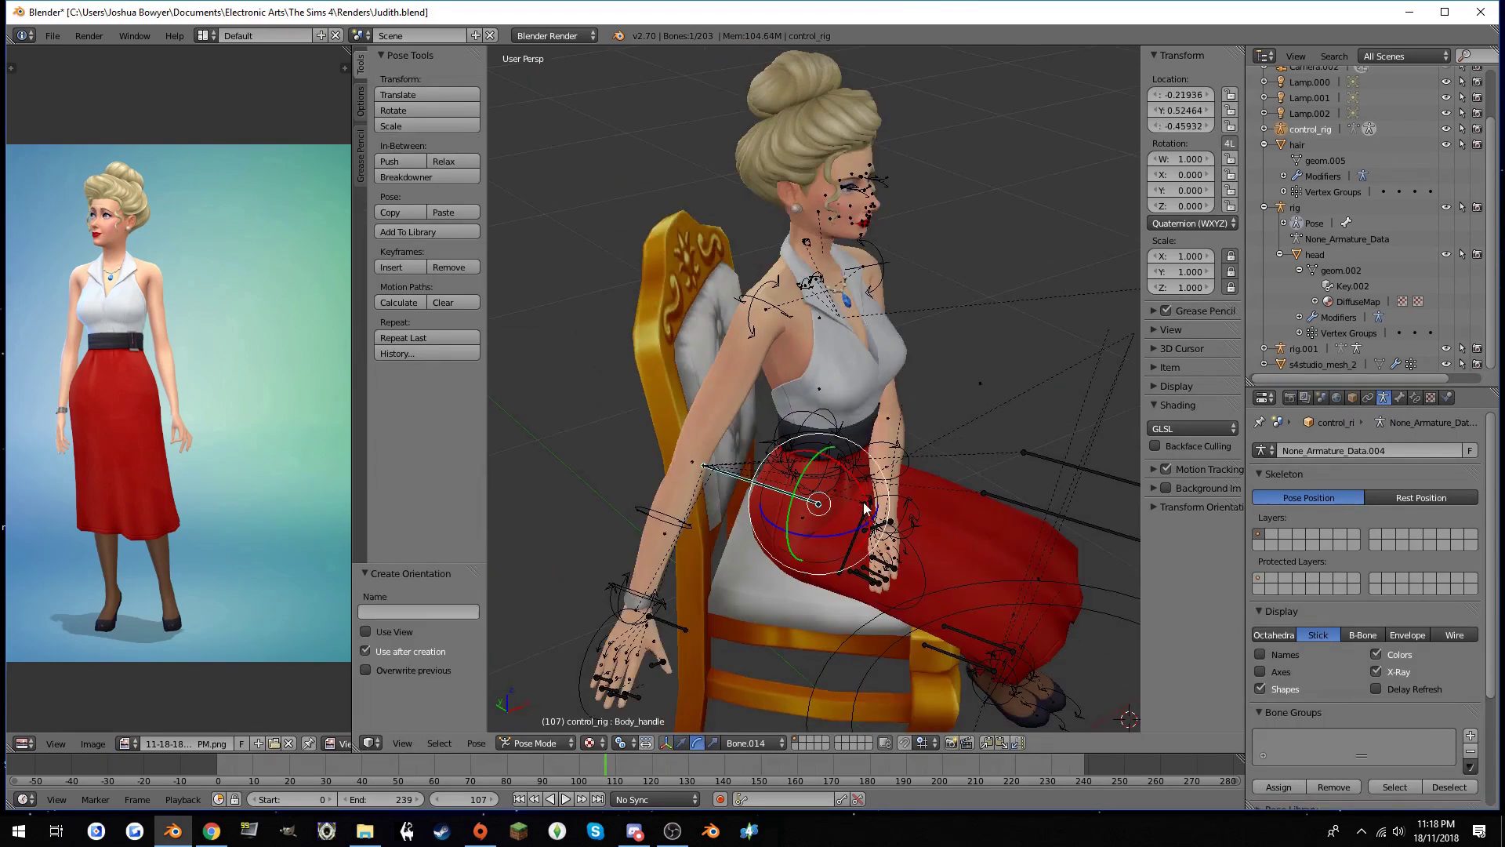
left_click_drag(815, 471, 830, 459)
key("KP_0")
Rotate Spine0 about X by roughly -22° to lean forward, then select ROOT_bind
right_click(762, 369)
key("r")
key("x")
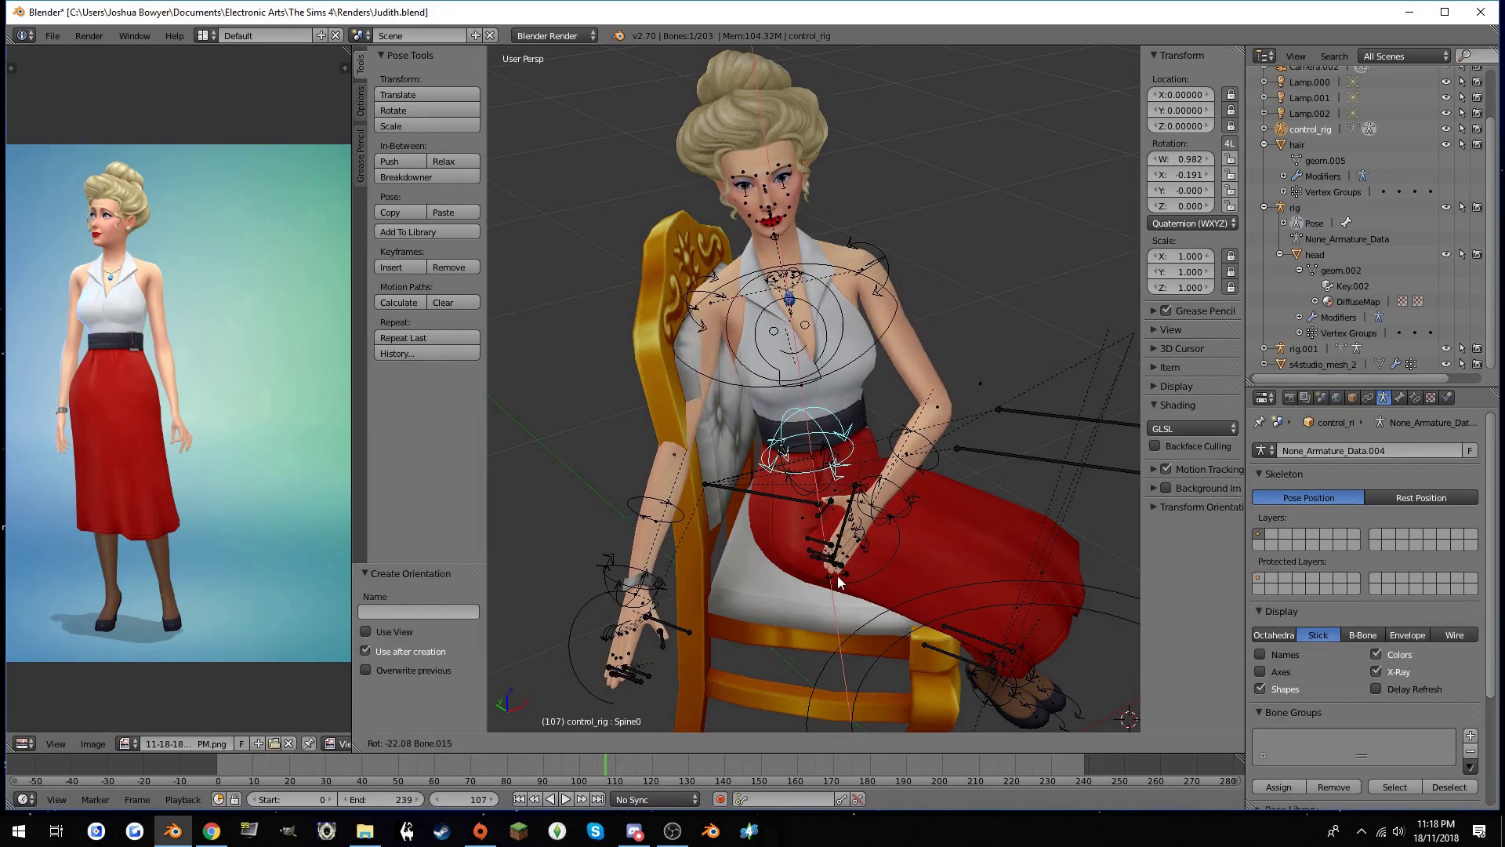
left_click(837, 572)
scroll(831, 397, "up", 3)
middle_click_drag(832, 397, 957, 636)
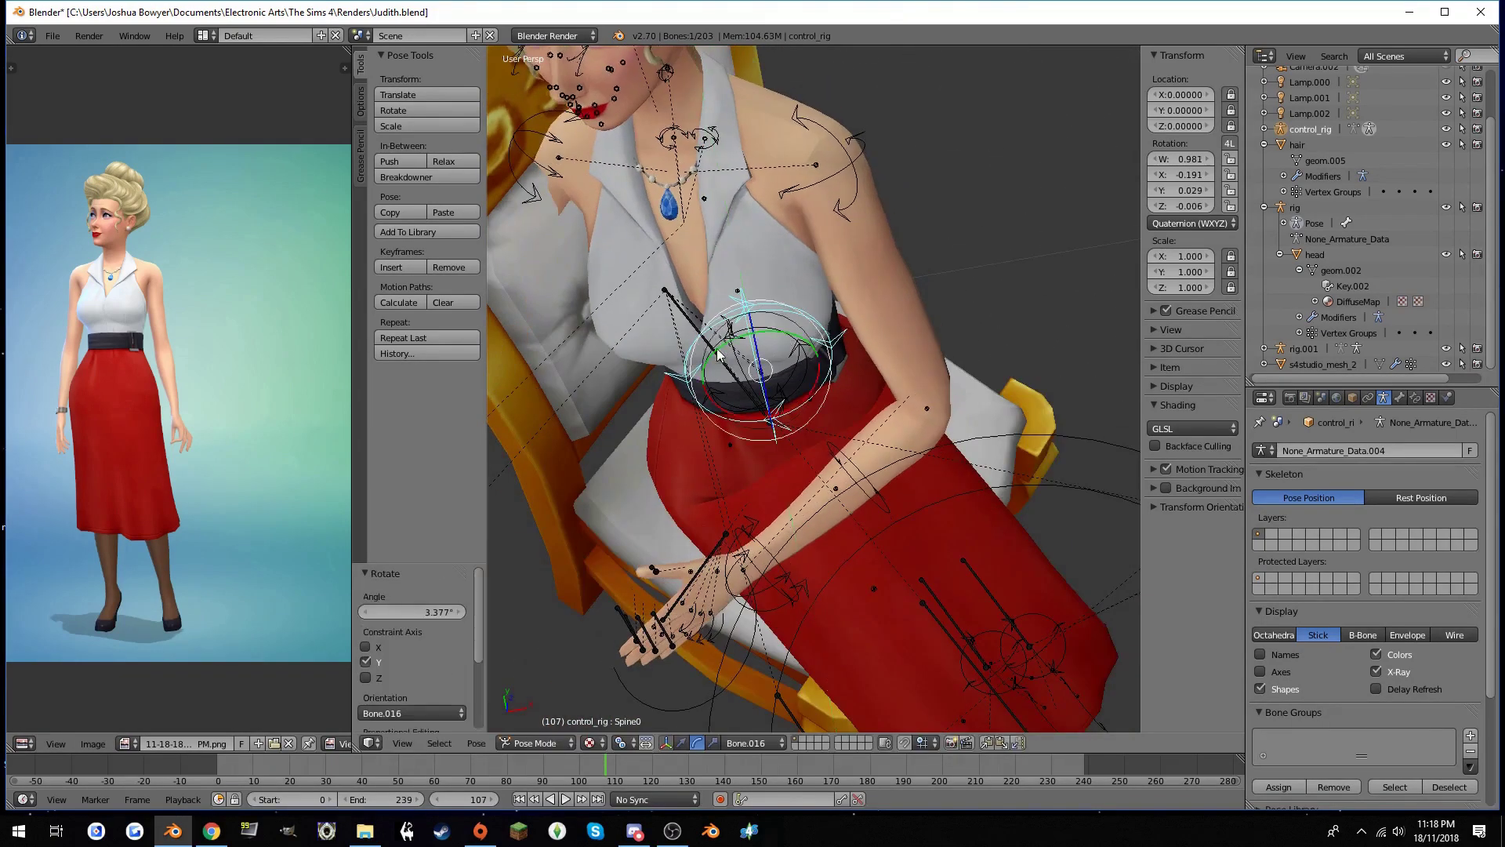
scroll(956, 635, "down", 5)
right_click(1024, 661)
Shift the whole rig slightly on the chair and return to the camera view
key("g")
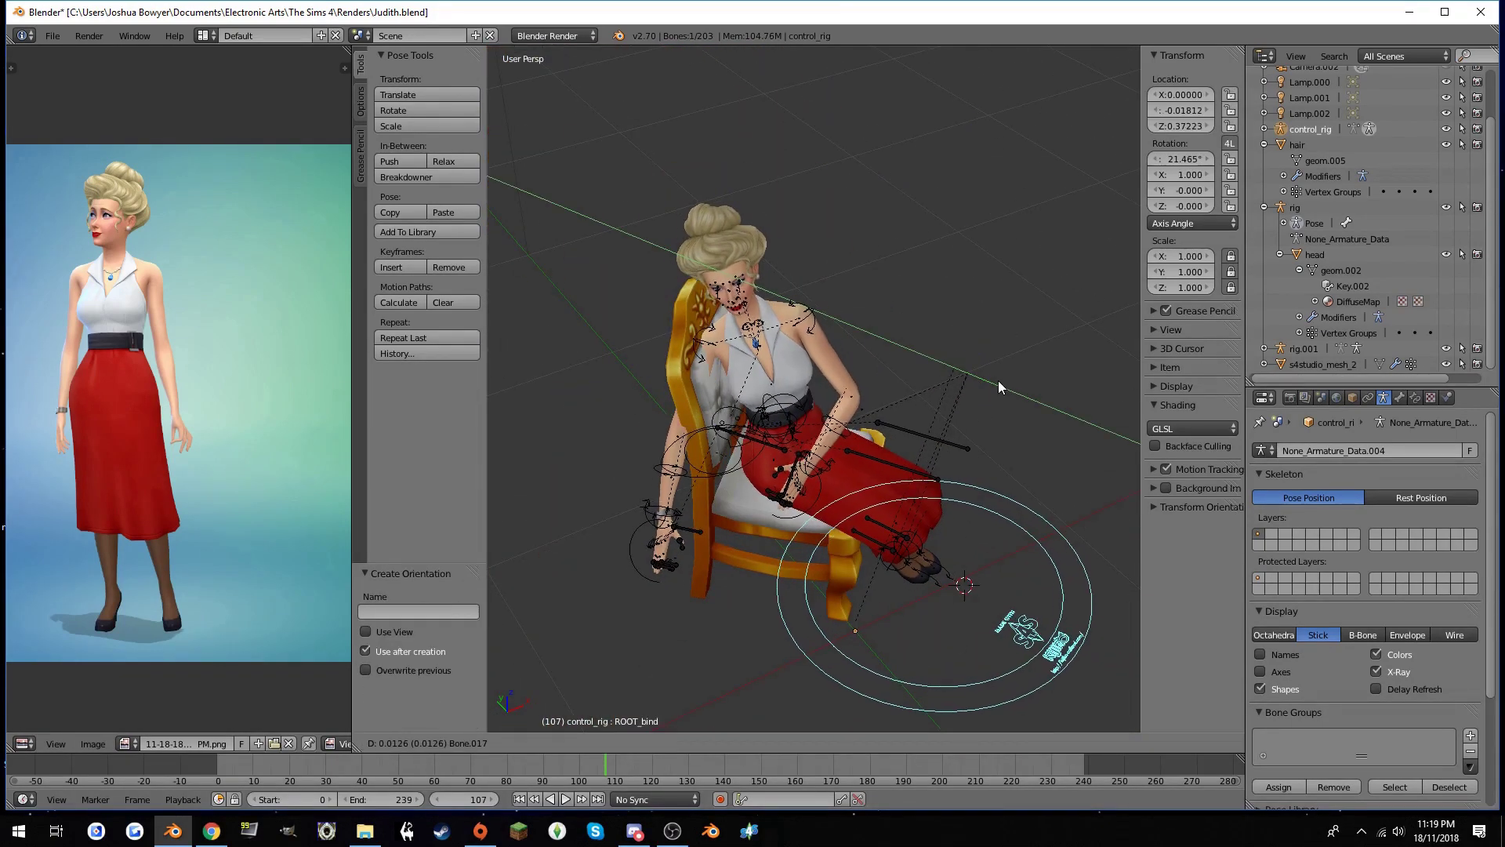
left_click(999, 381)
key("KP_0")
scroll(999, 381, "down", 3)
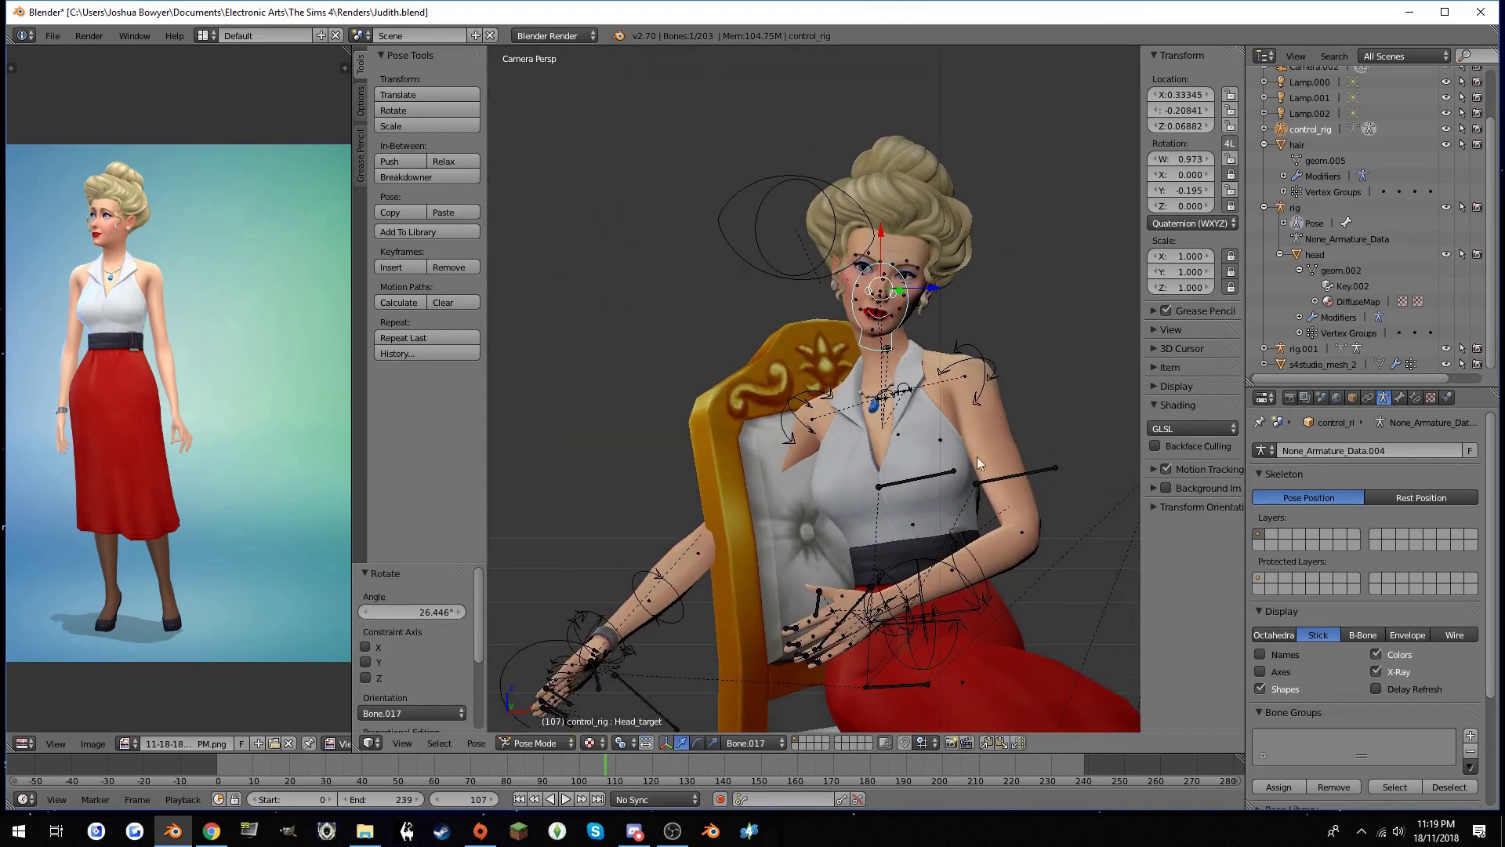
scroll(977, 457, "up", 4)
Move the right hand bone and R_UpperArm to raise the right arm
right_click(634, 369)
key("a")
scroll(910, 521, "down", 3)
scroll(911, 520, "up", 1)
scroll(720, 577, "down", 1)
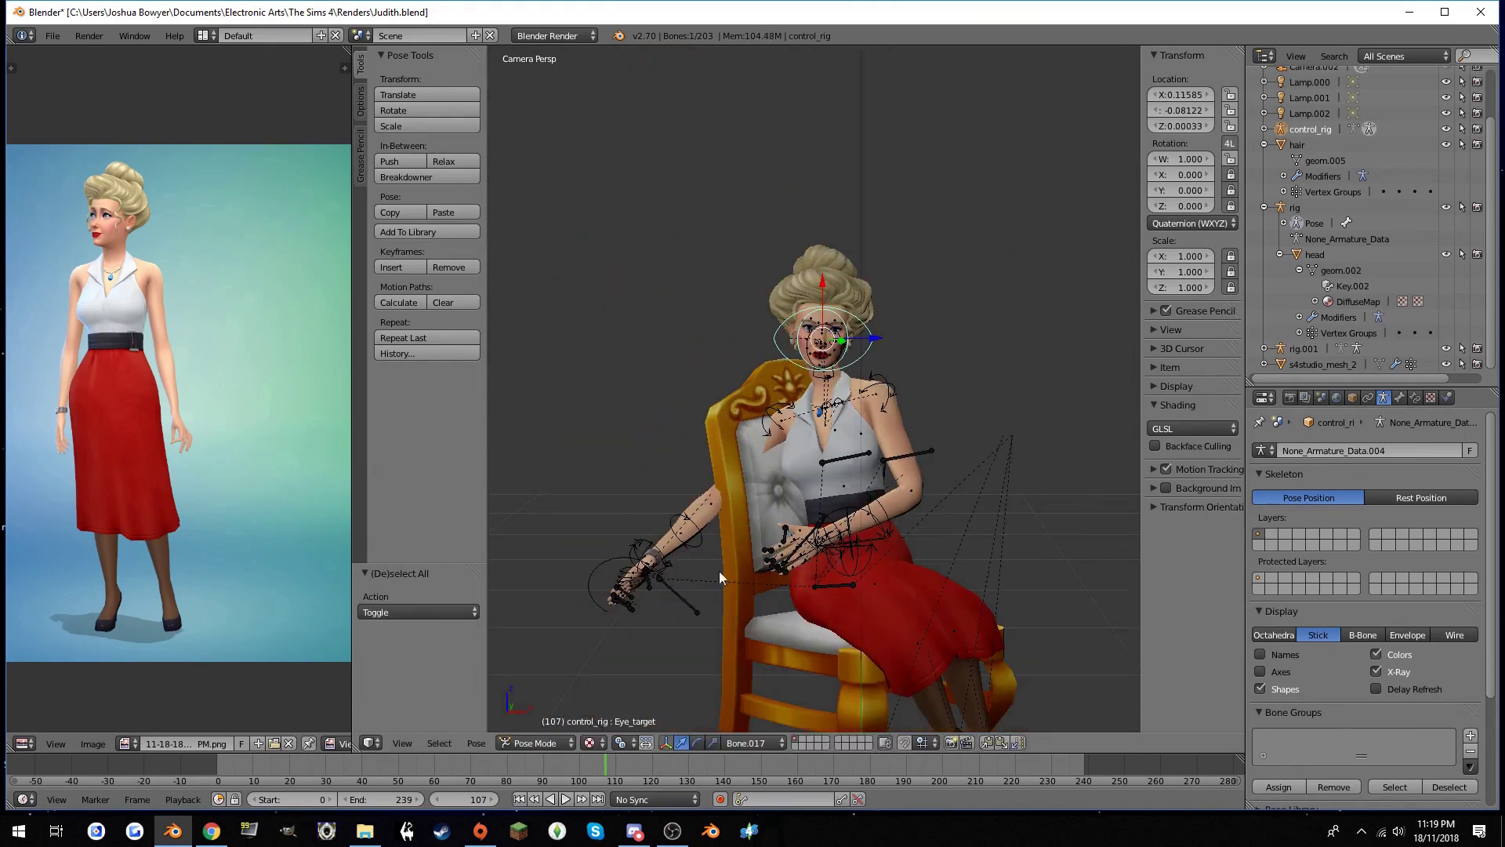
left_click(752, 420)
scroll(745, 414, "up", 2)
key("g")
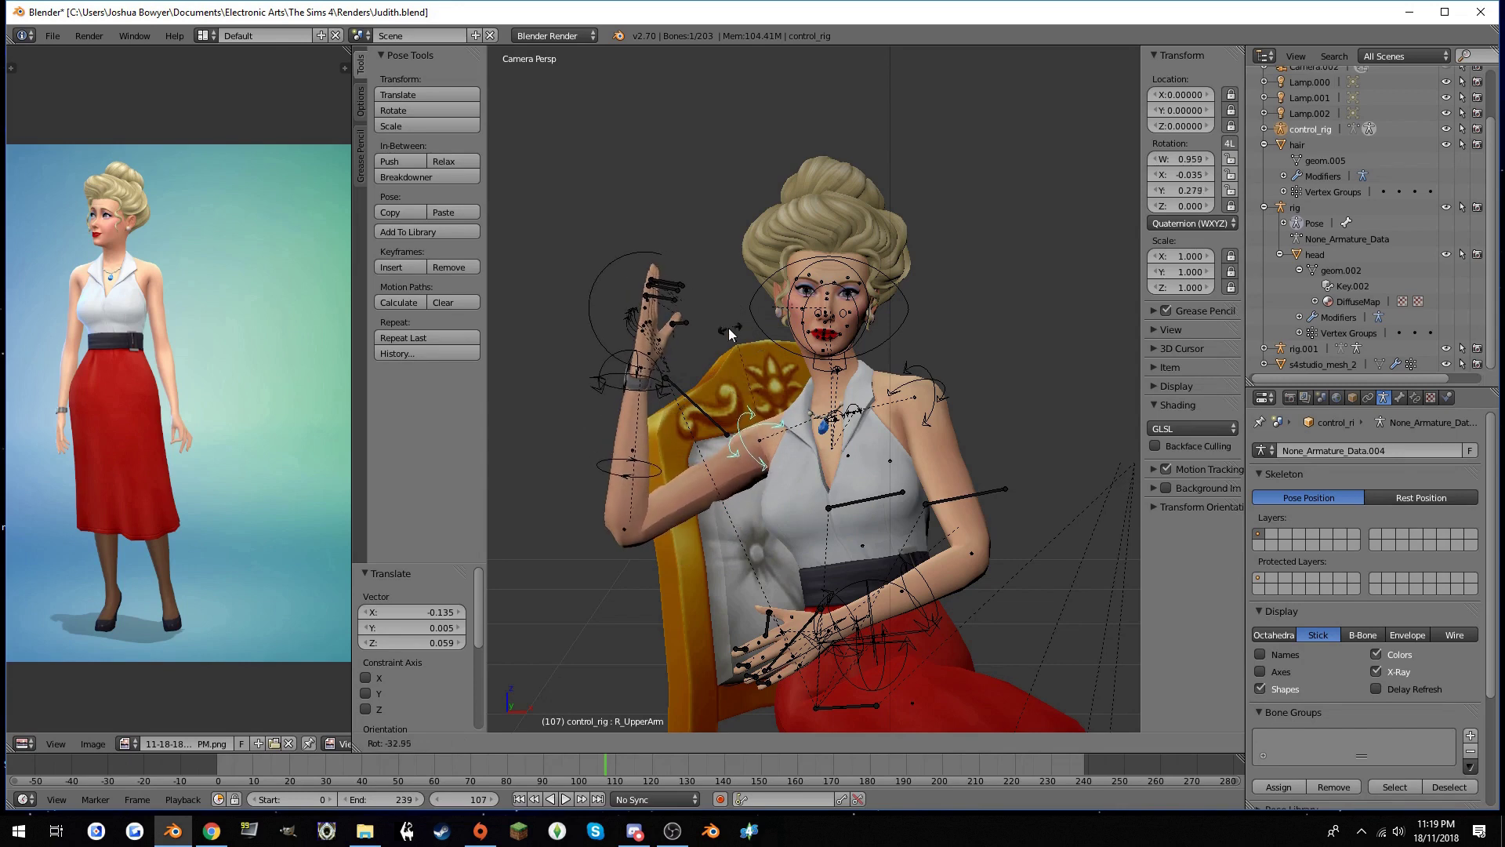
left_click(729, 334)
scroll(947, 563, "down", 3)
Move ROOT_bind along Z, then shift the selected bone along Y
right_click(1076, 647)
key("ctrl+alt+space")
key("g")
key("z")
key("z")
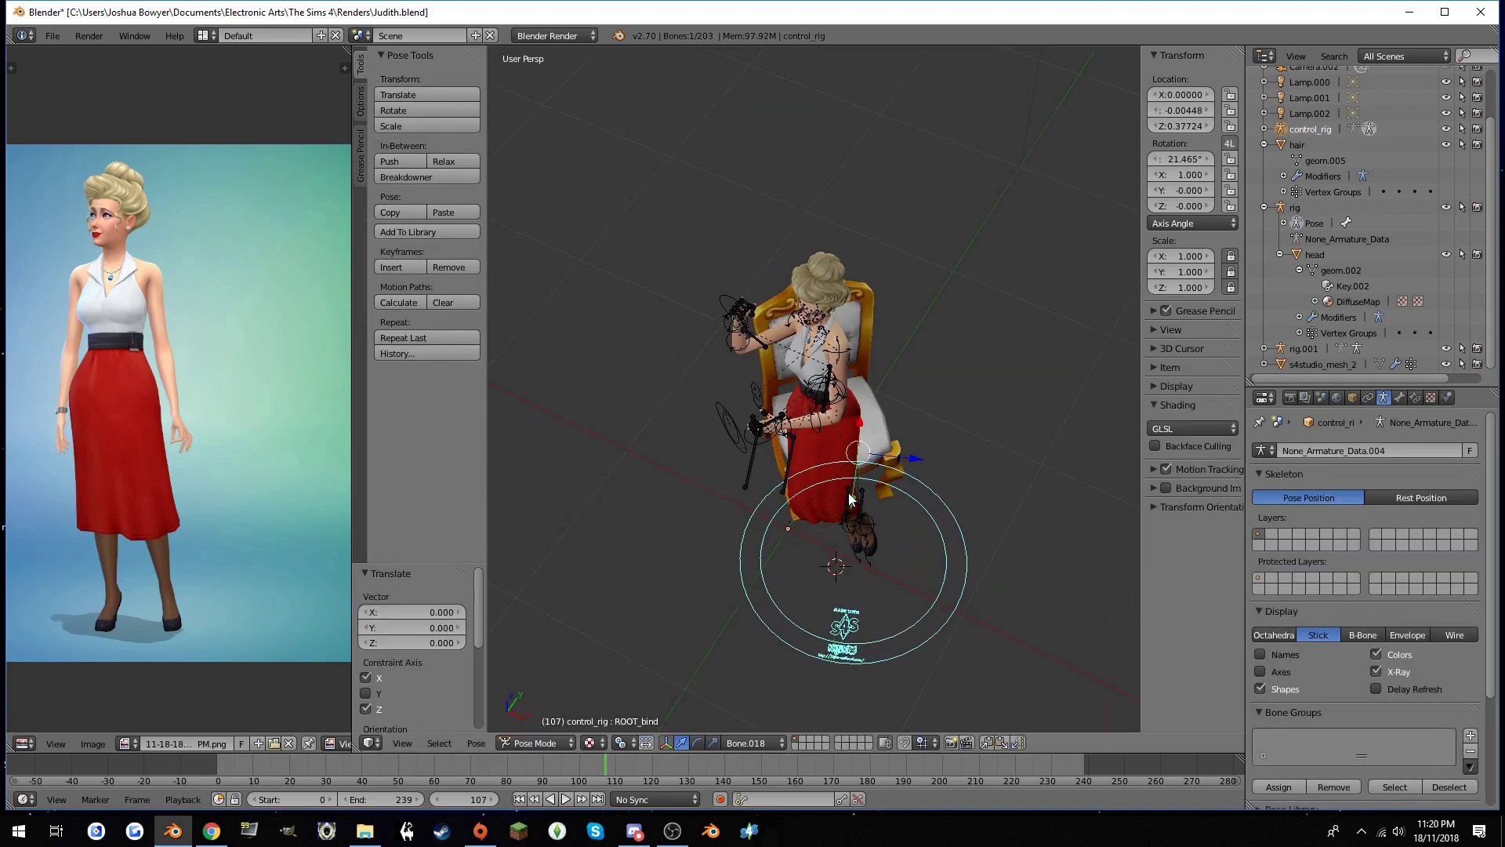
scroll(886, 381, "down", 3)
key("g")
key("y")
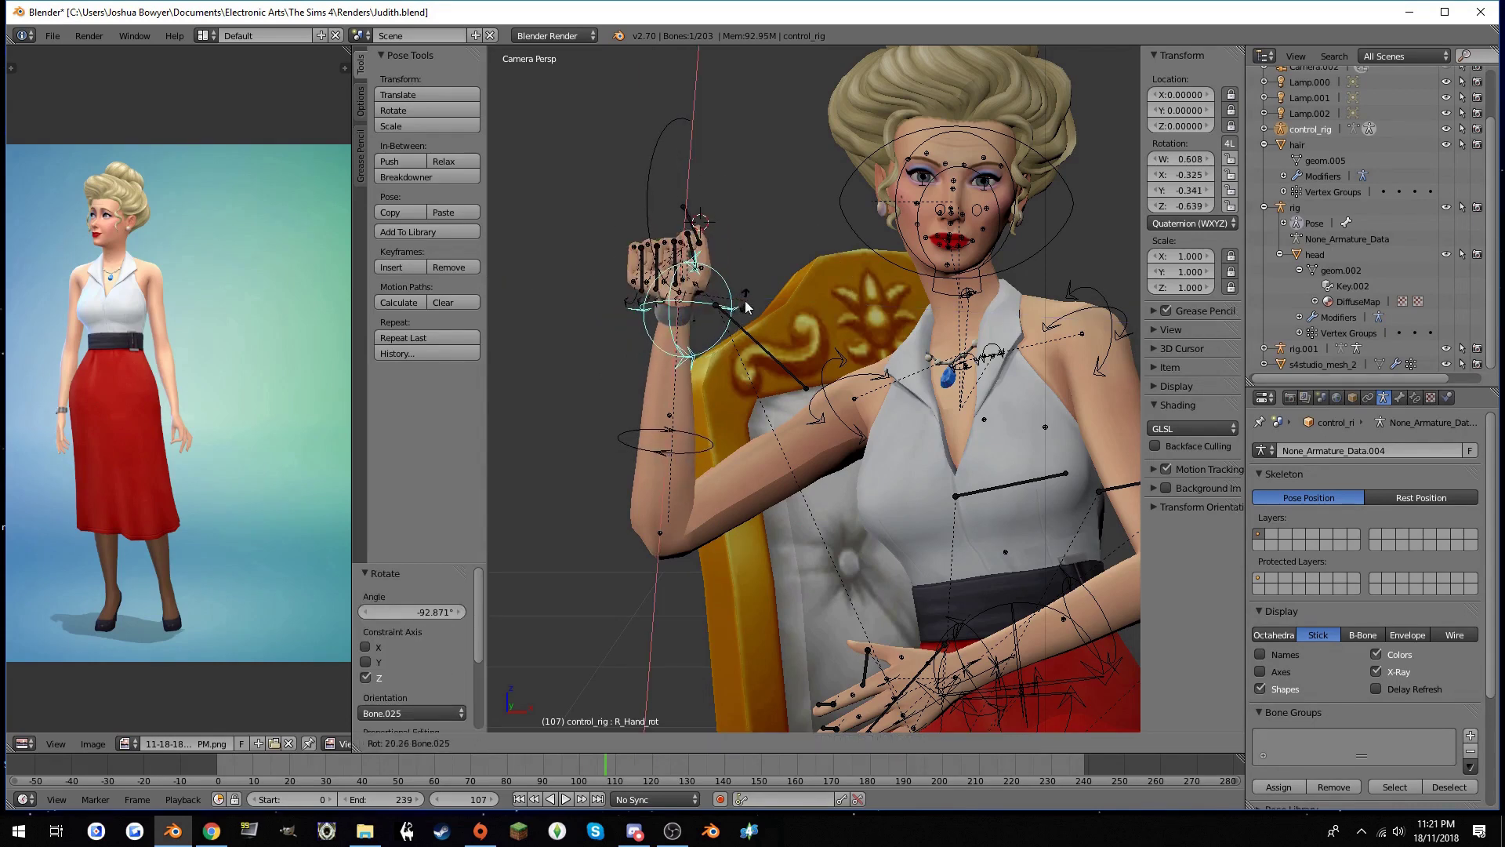
Rotate R_Hand_rot to turn the right wrist beside her face
key("ctrl+alt+space")
key("r")
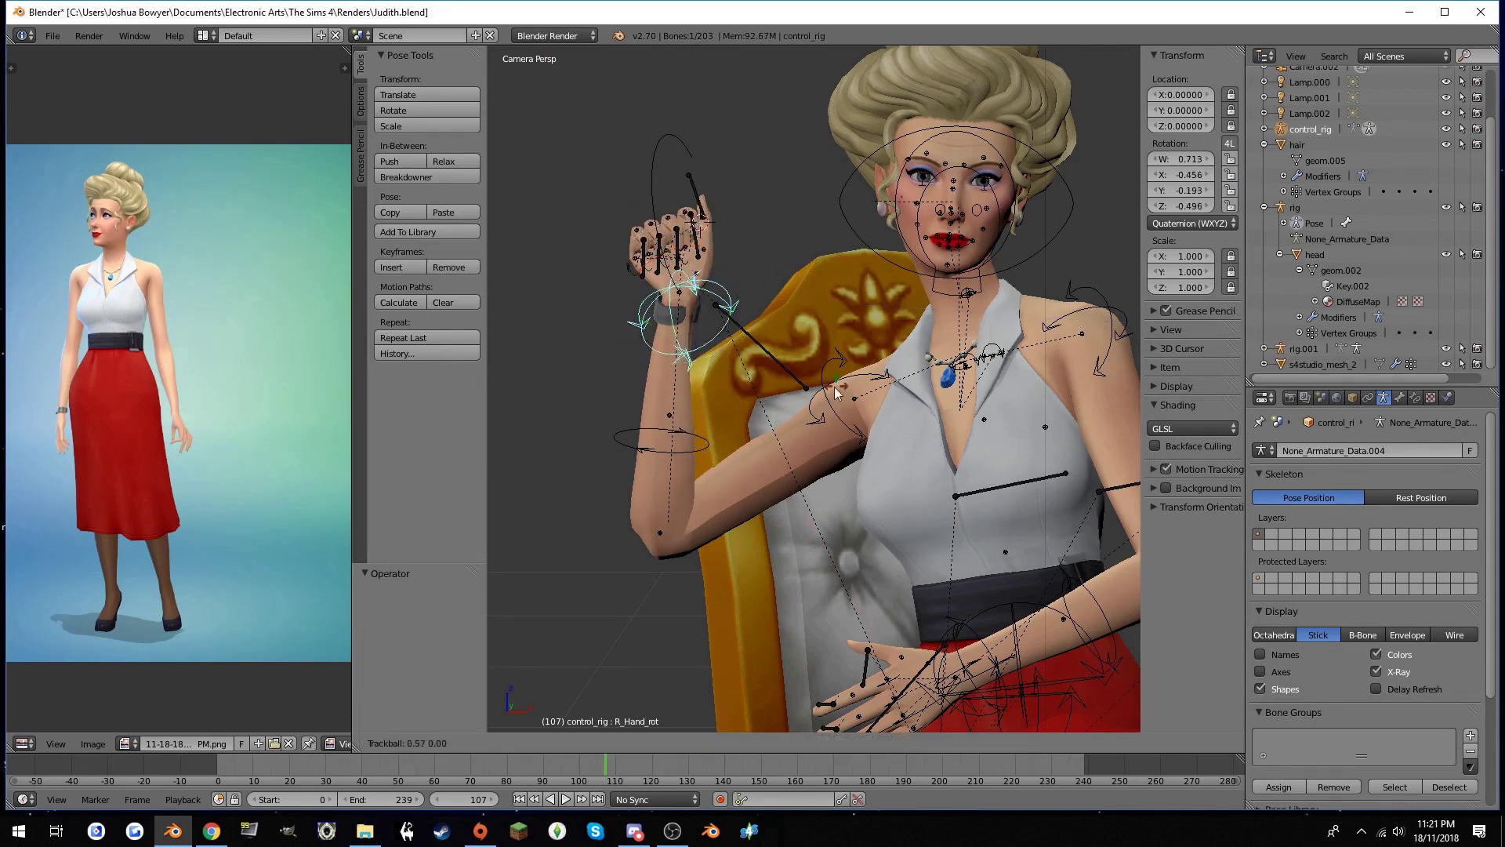
left_click(676, 318)
scroll(745, 338, "up", 2)
key("r")
key("r")
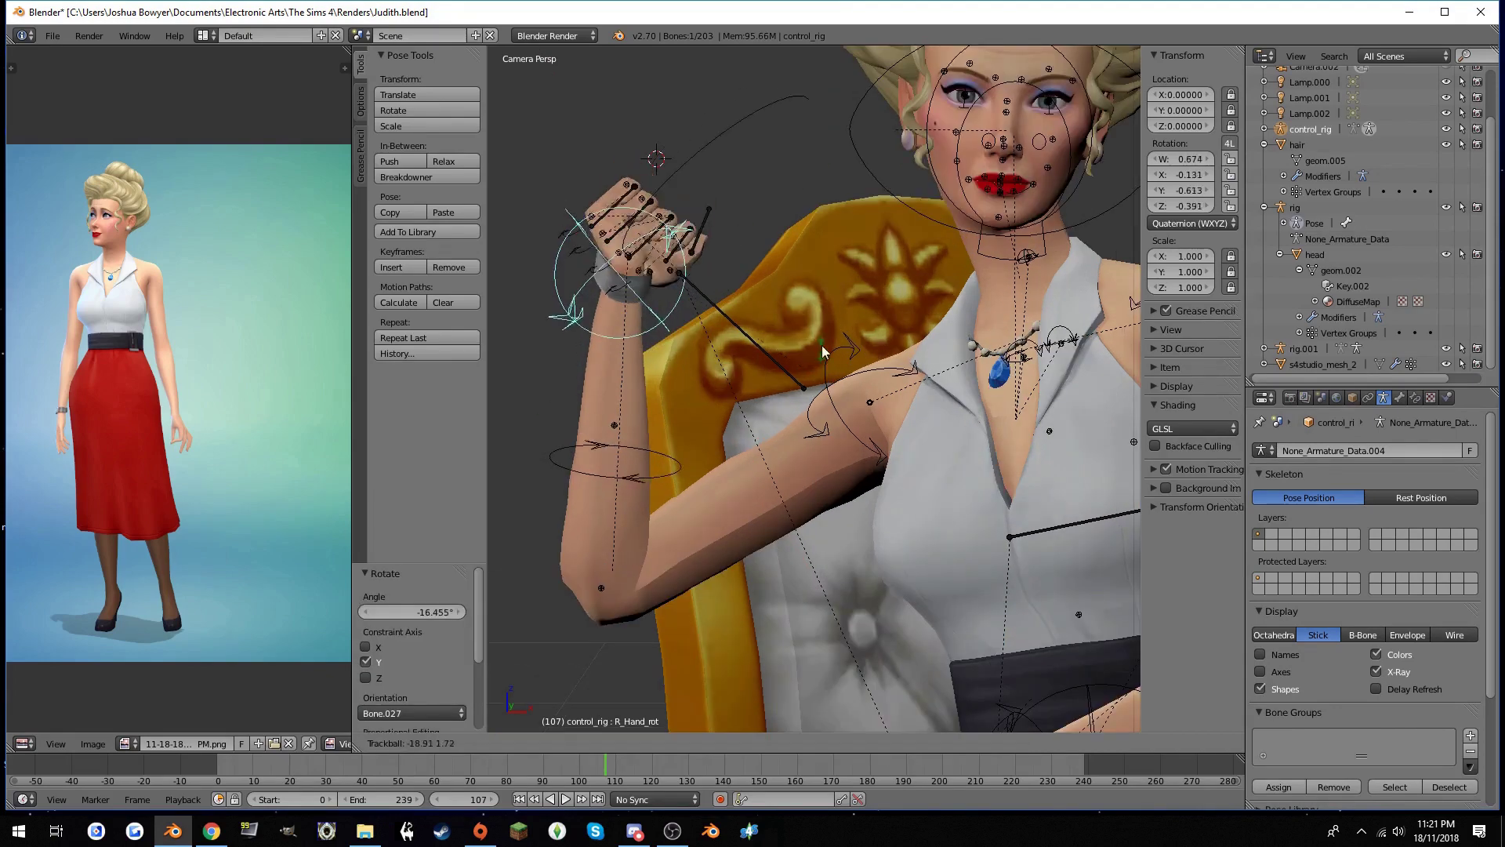
key("Escape")
scroll(806, 417, "down", 4)
Turn the whole figure about 13° on Z using ROOT_bind and select the chair mesh
right_click(1029, 596)
key("r")
key("z")
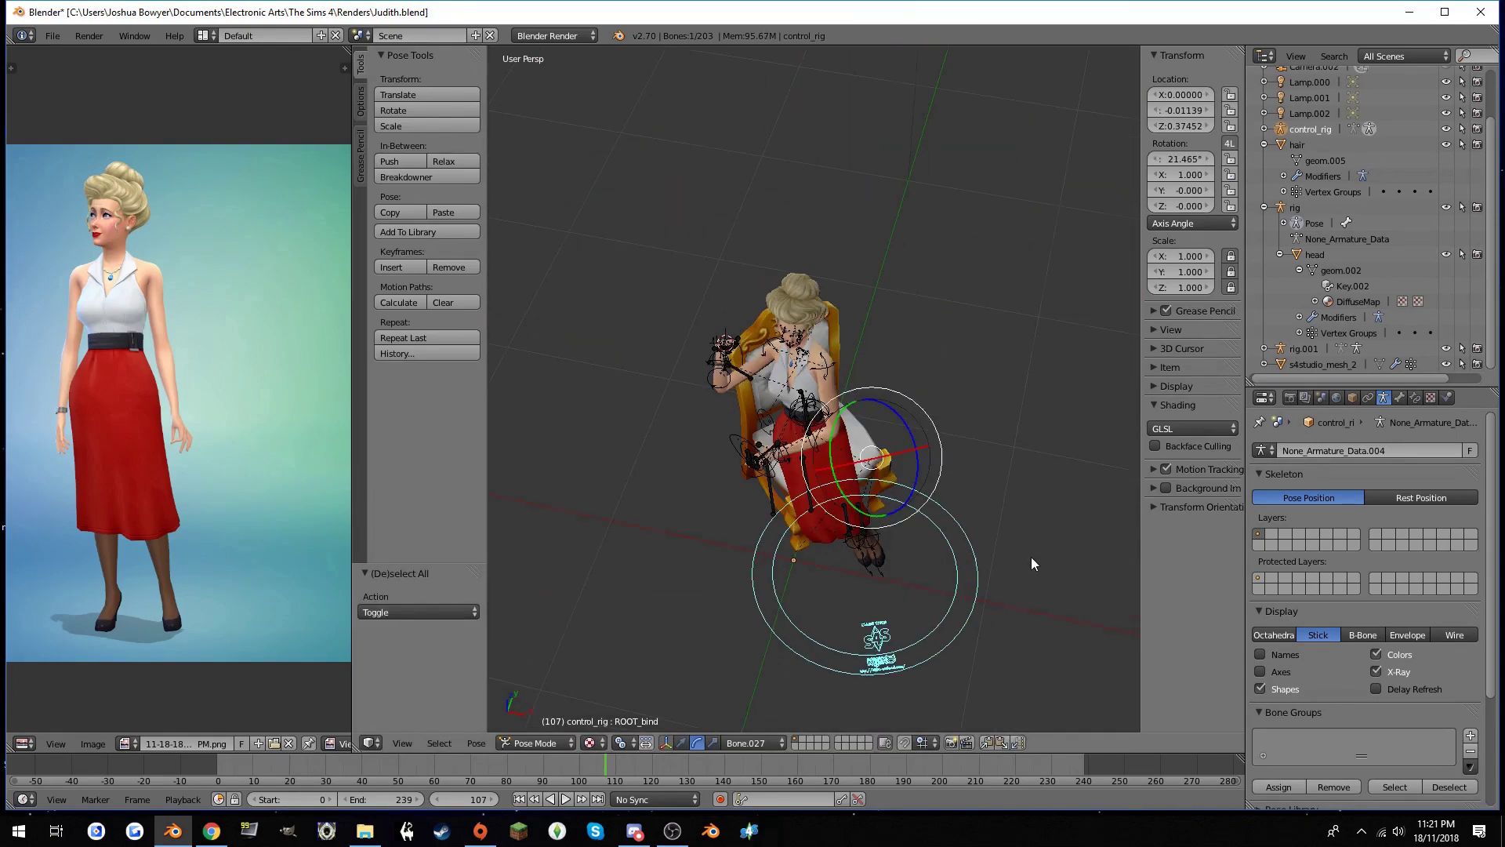
left_click(1044, 552)
scroll(1044, 555, "up", 3)
left_click(1323, 364)
Edit the chair mesh, lowering its upper backrest behind her shoulder, then leave Edit Mode
key("Tab")
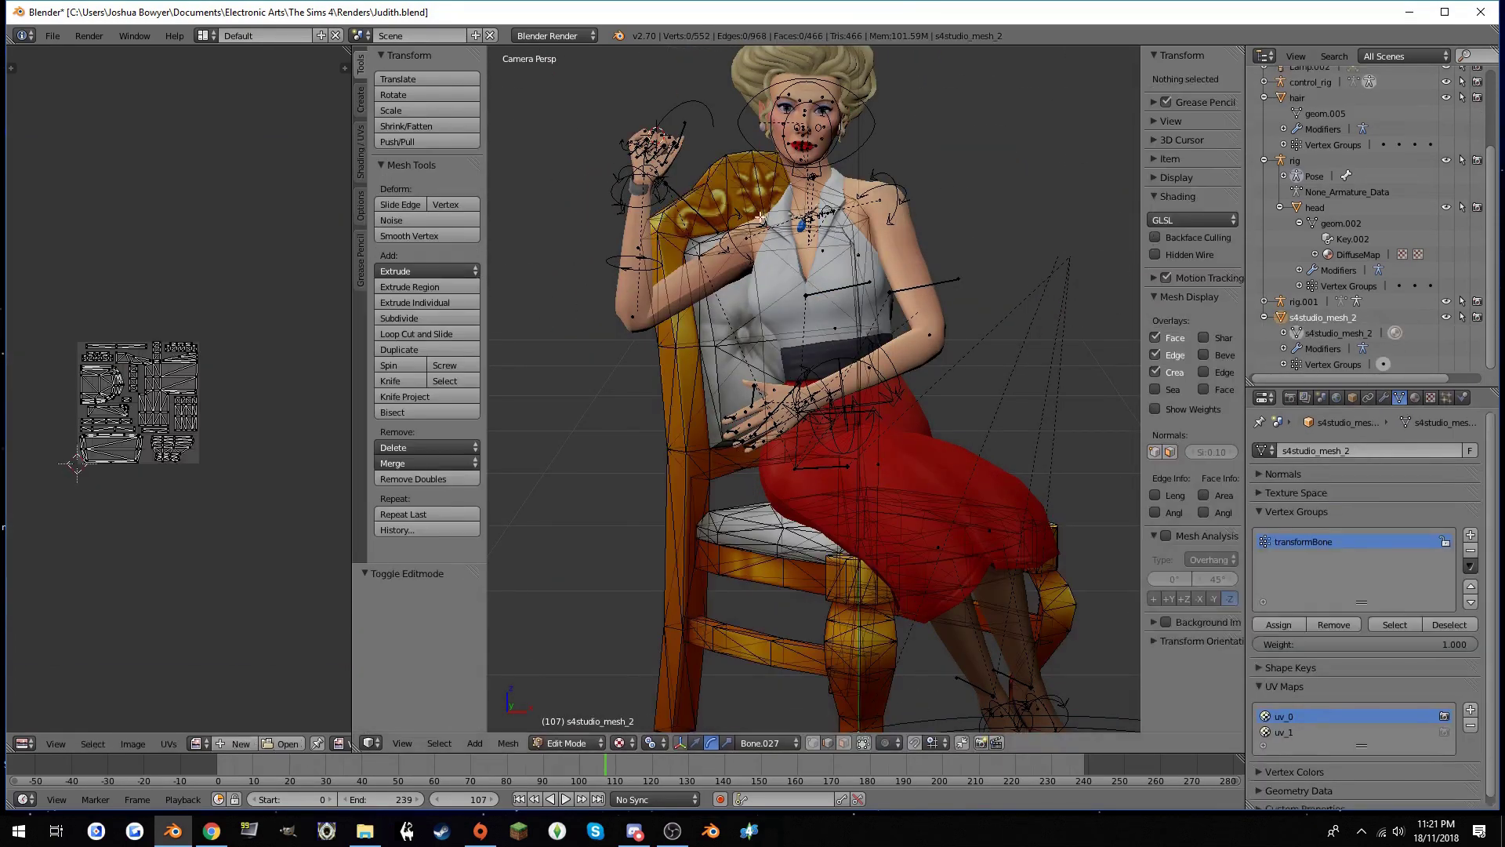
key("a")
key("a")
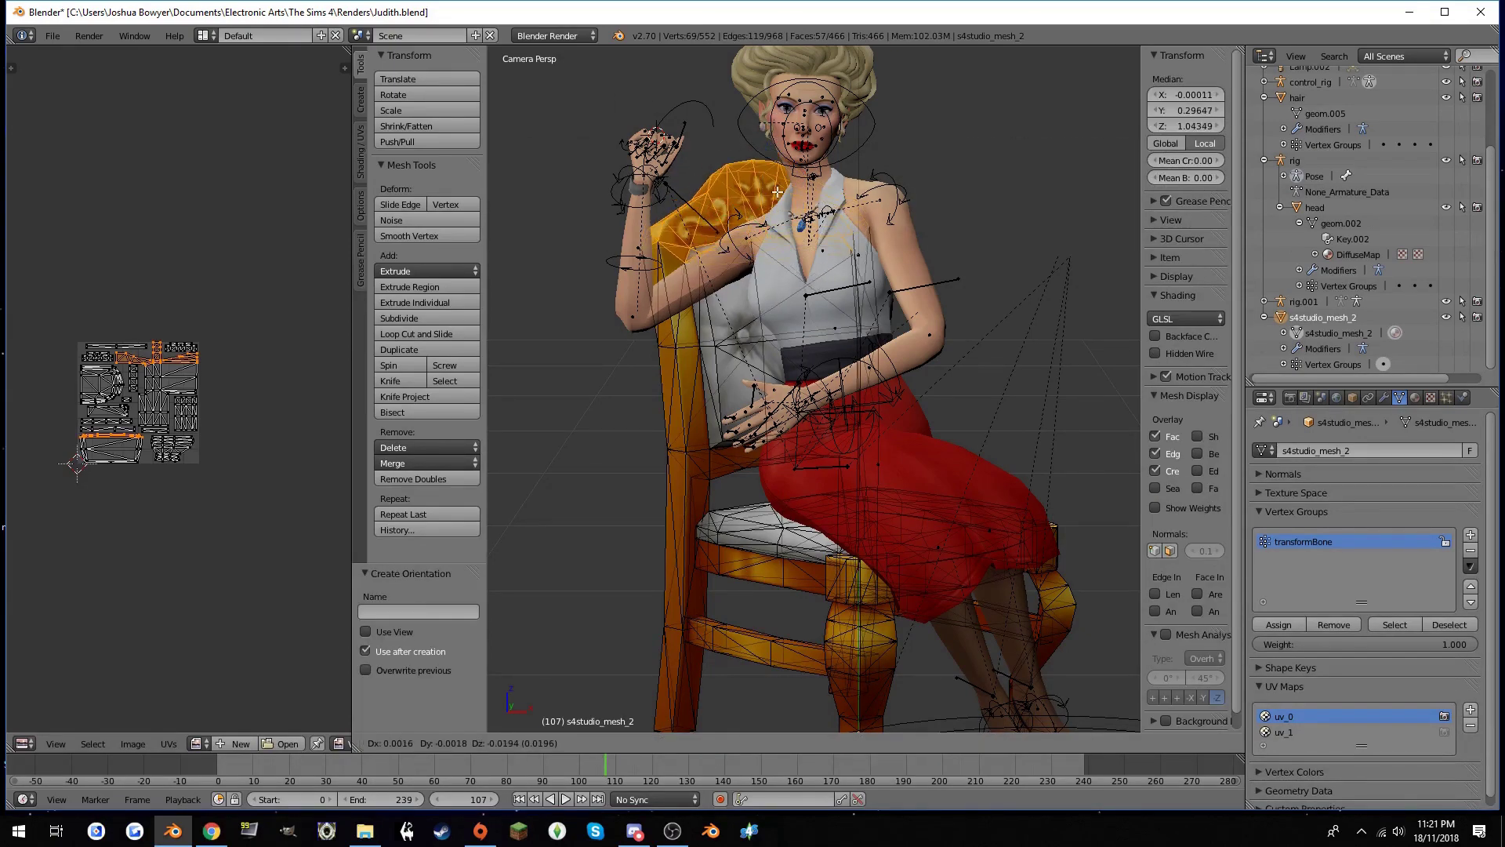
key("Escape")
scroll(776, 191, "down", 3)
mouse_move(777, 192)
middle_mouse_down()
mouse_move(649, 368)
mouse_move(703, 207)
middle_mouse_up()
scroll(650, 369, "up", 3)
key("Tab")
Return the rig to Pose Mode and view the figure from the front
key("ctrl+Tab")
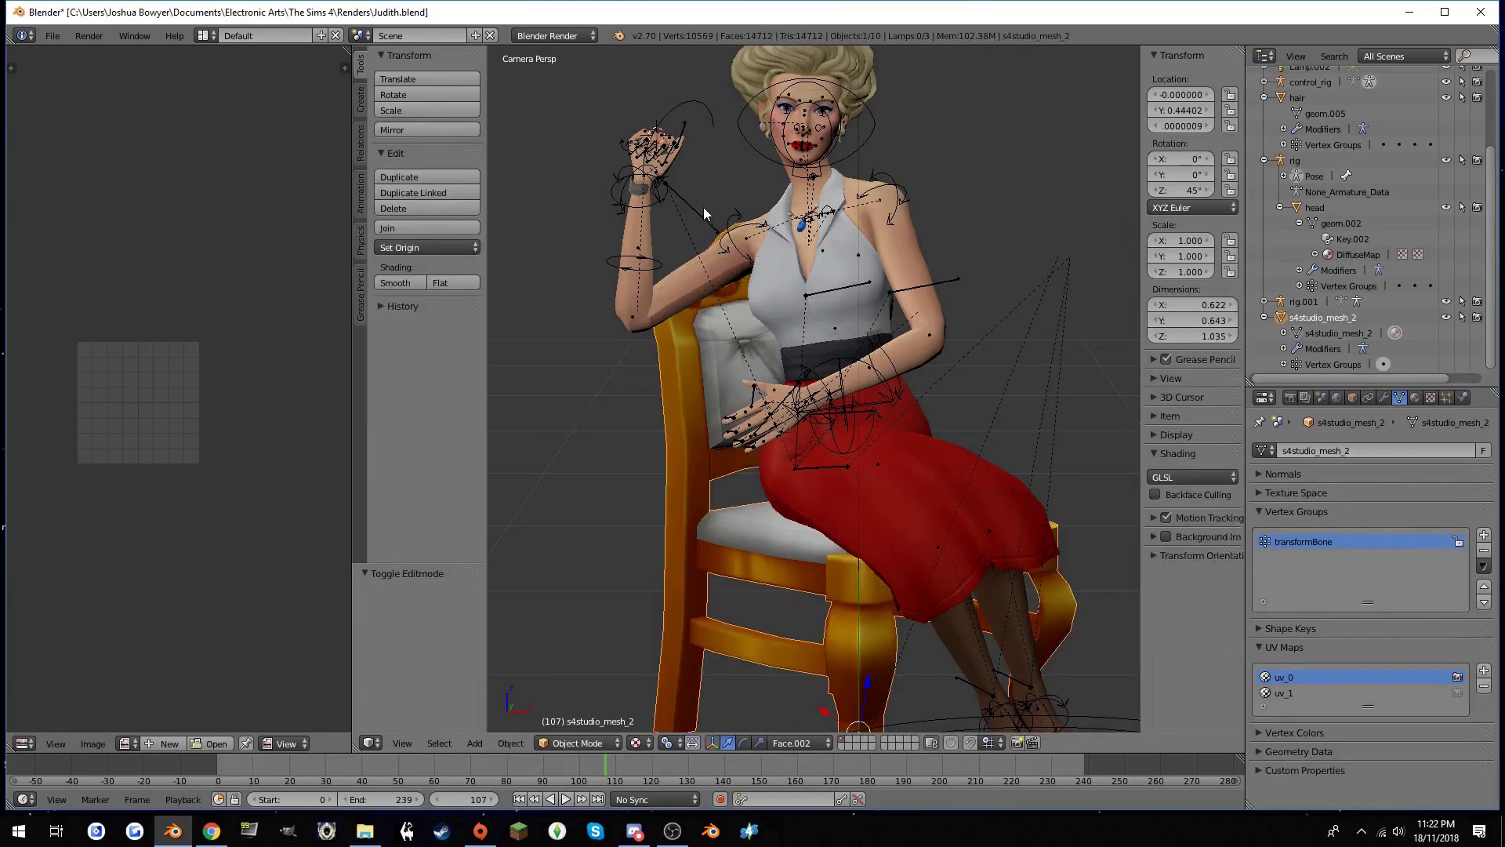
right_click_drag(807, 302, 900, 336)
key("KP_1")
Place the right hand handle, then shift the whole ROOT_bind rig along the Y axis
key("g")
left_click(827, 335)
scroll(792, 410, "up", 3)
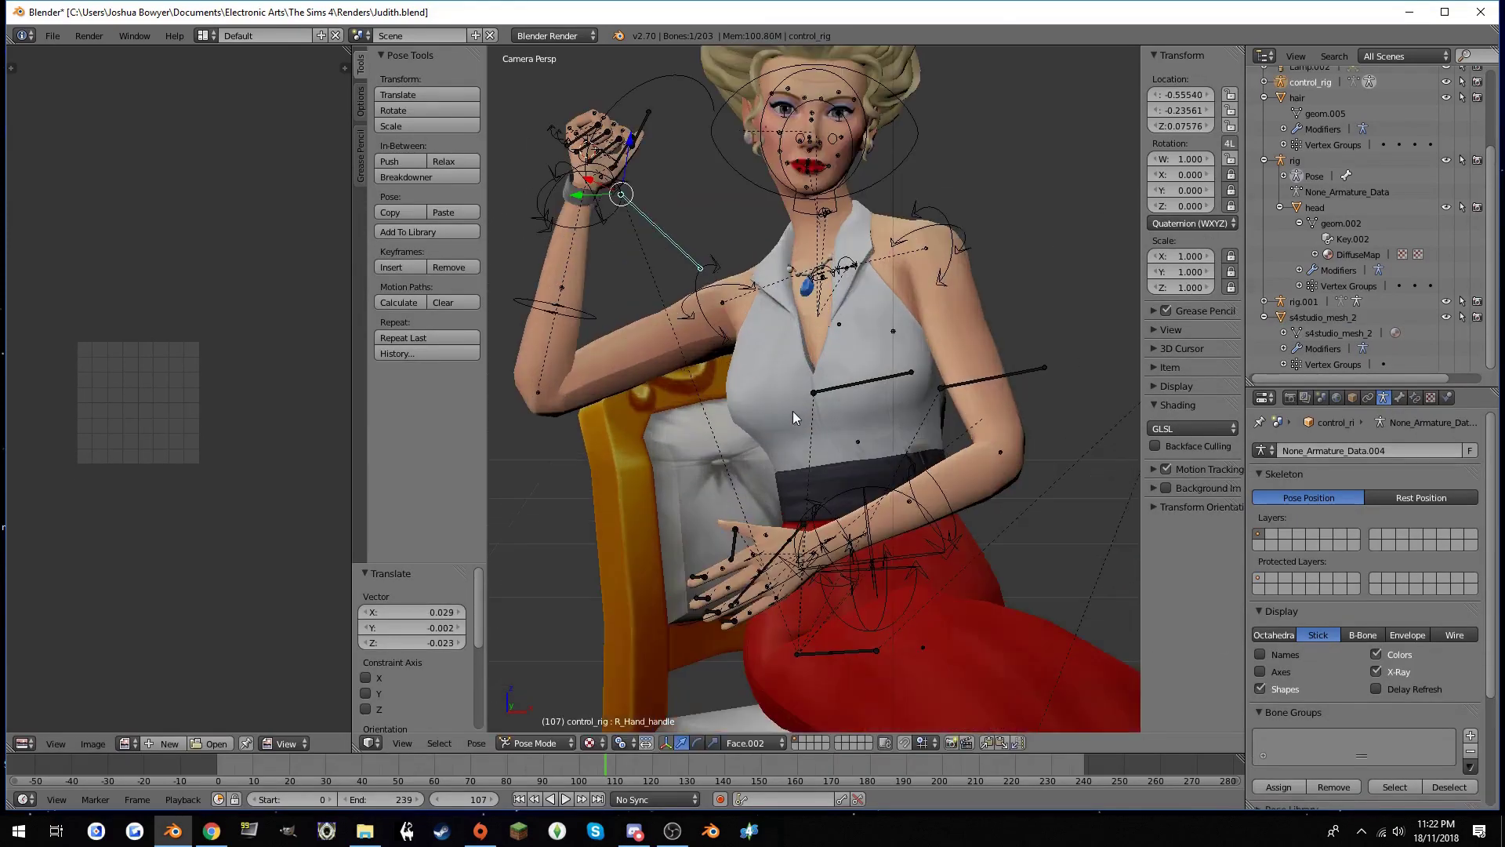
mouse_move(792, 411)
middle_mouse_down()
mouse_move(1081, 459)
mouse_move(907, 431)
middle_mouse_up()
right_click(1081, 466)
key("g")
key("y")
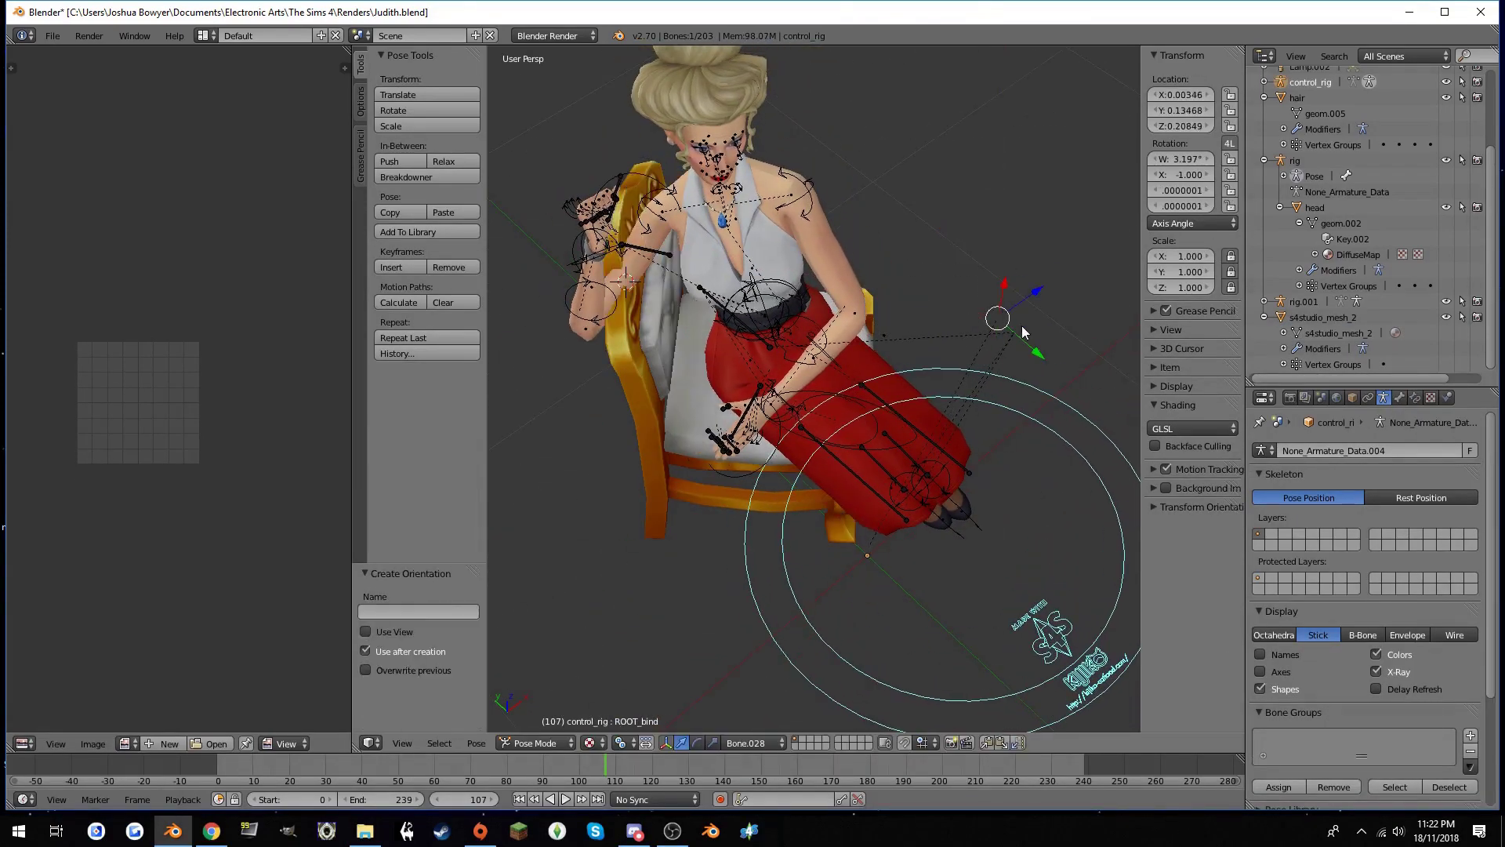
left_click(1002, 292)
Rotate the Spine0 bone about the Z axis, viewed through the camera
key("KP_0")
scroll(693, 289, "up", 3)
right_click(792, 356)
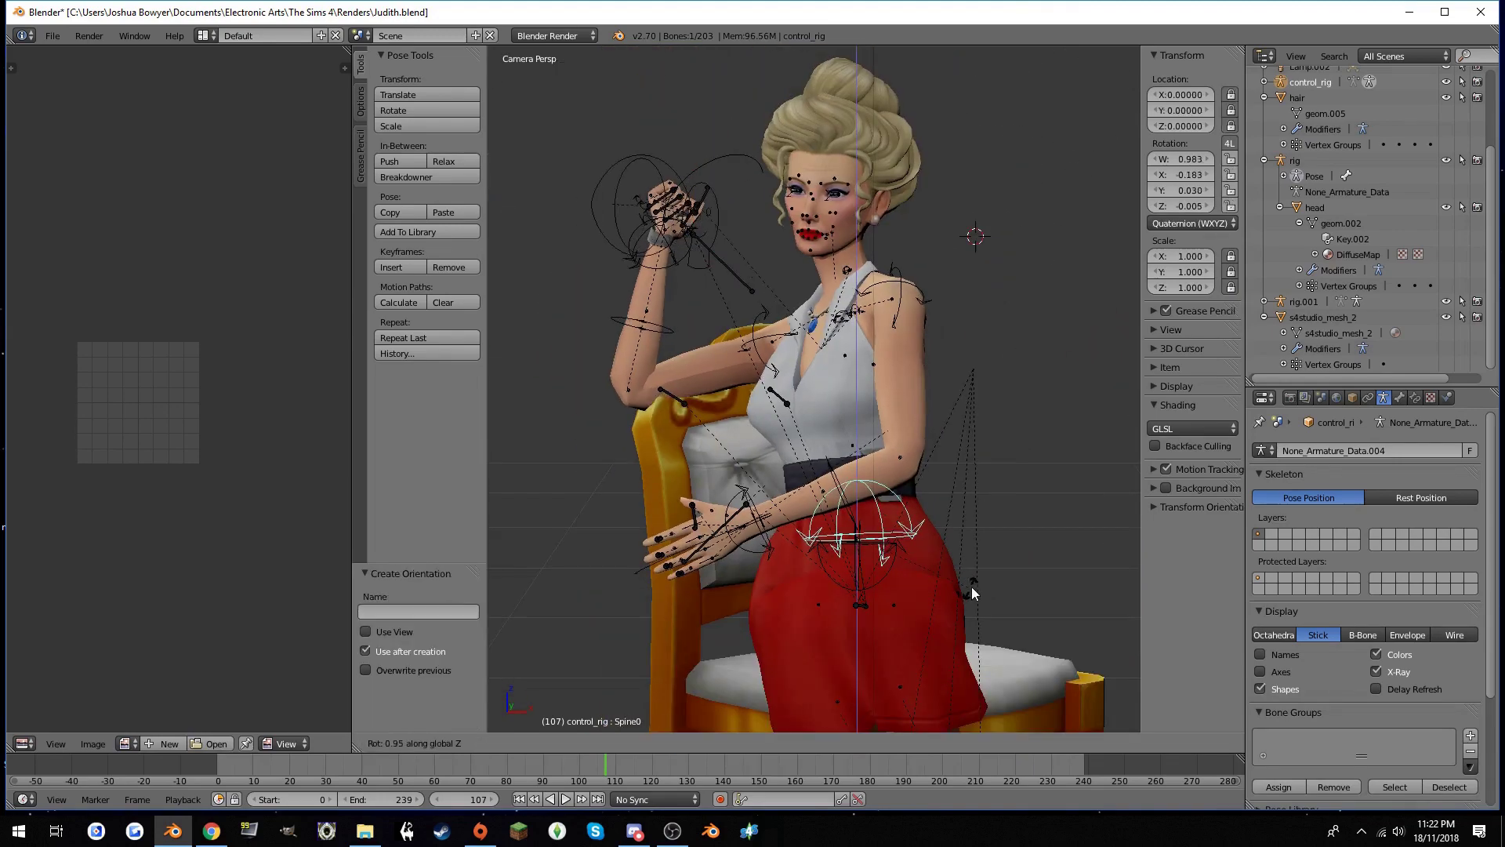
key("r")
key("z")
left_click(794, 409)
Rotate the right upper arm and reposition the right hand handle
right_click(734, 281)
key("g")
left_click(740, 251)
scroll(740, 251, "up", 3)
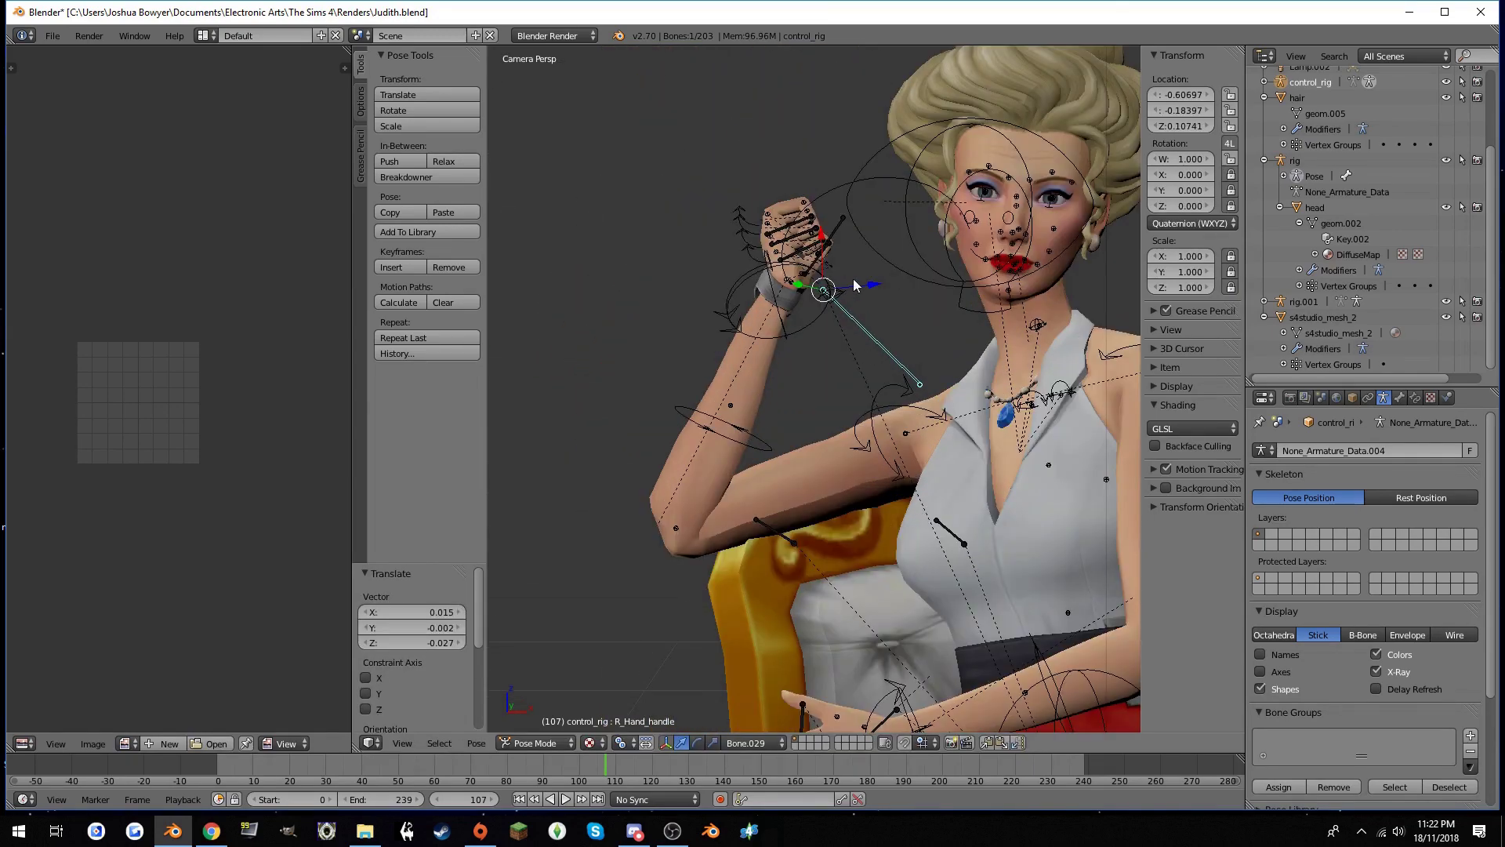
right_click(886, 408)
key("r")
left_click(964, 510)
right_click(808, 338)
Save the blend file and move the right hand closer to her face
key("ctrl+s")
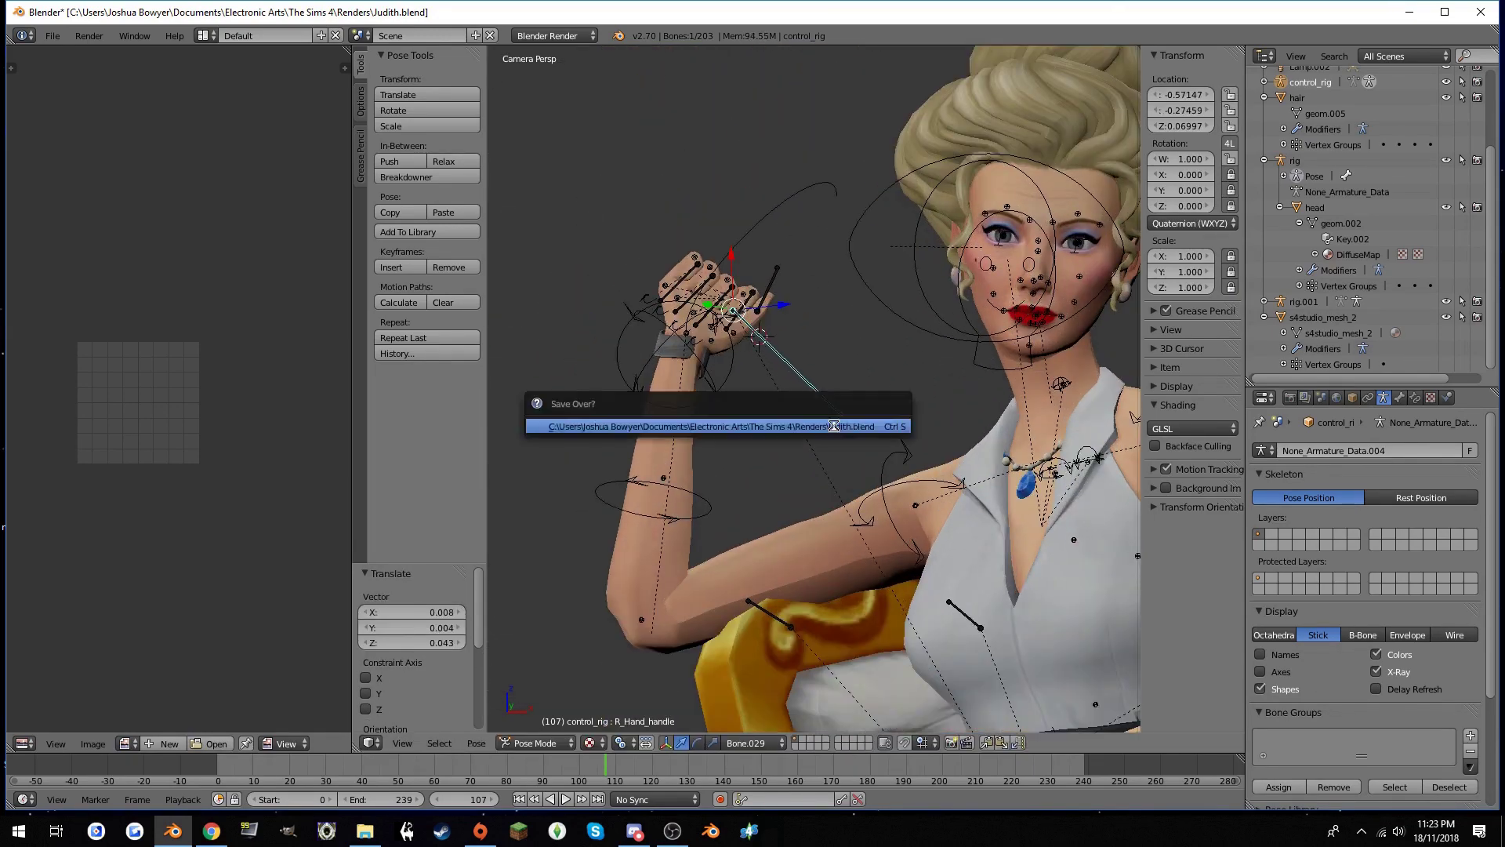
left_click(773, 419)
middle_click_drag(773, 420, 857, 460)
key("g")
key("KP_0")
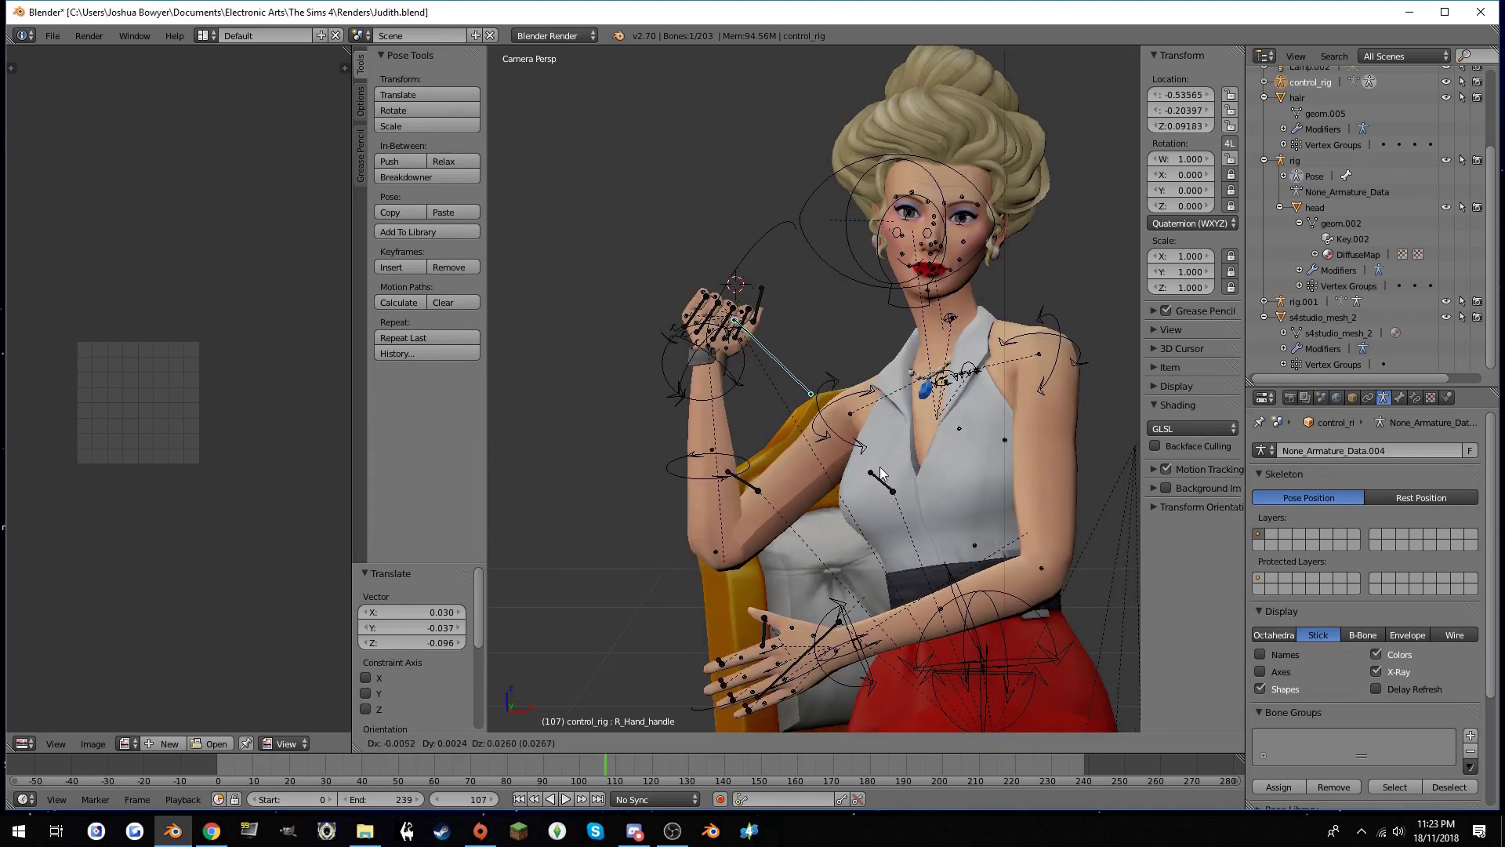
Rotate the right upper arm again, check the R_Hand_rot control, then deselect all bones
right_click(831, 411)
key("r")
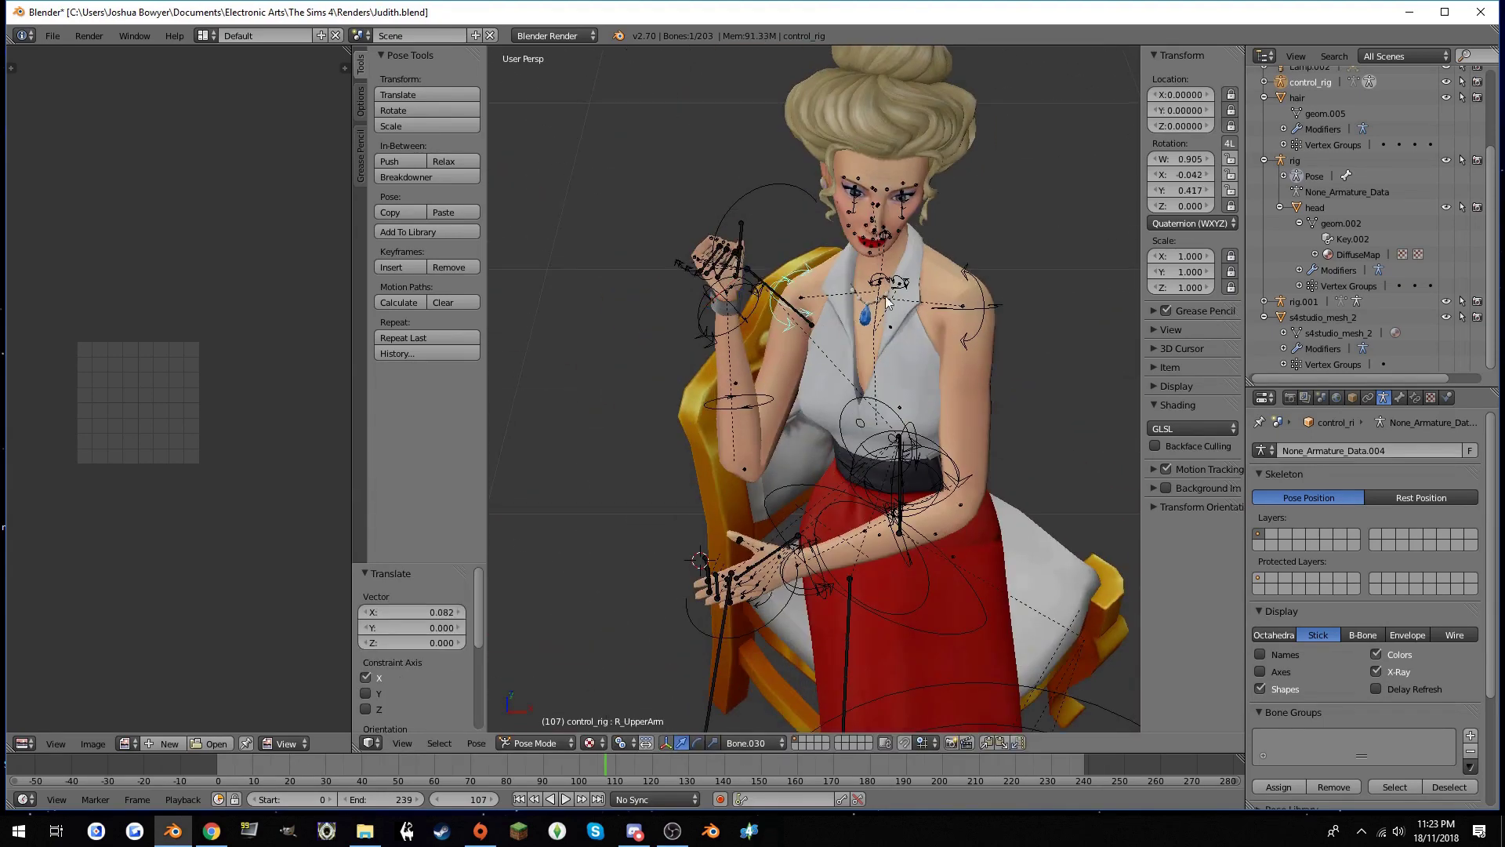
left_click(950, 398)
scroll(770, 385, "up", 3)
right_click(712, 491)
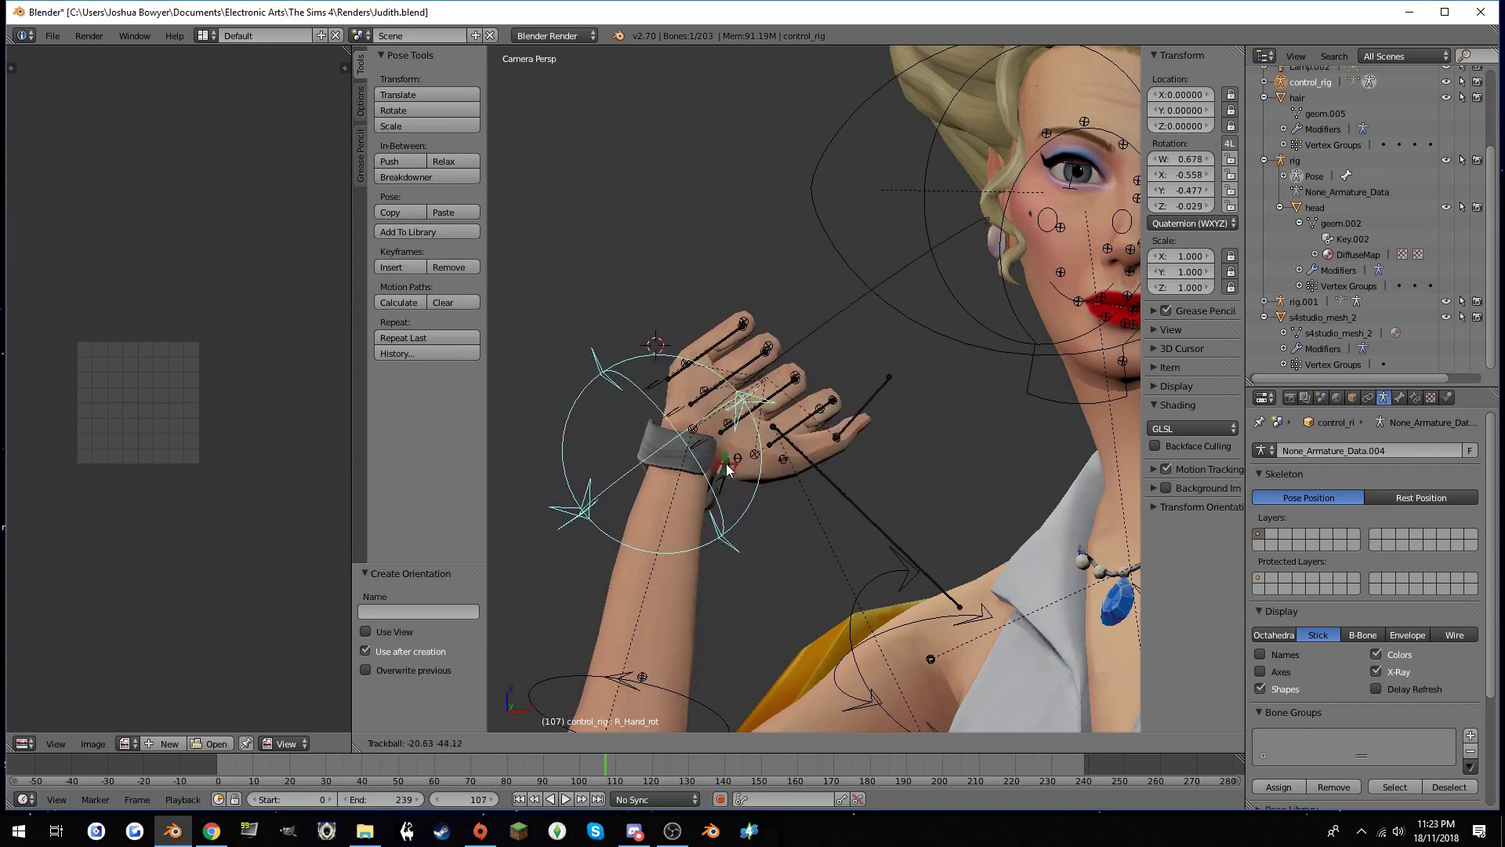
scroll(763, 500, "down", 3)
key("a")
scroll(762, 500, "down", 3)
Move the left foot handle to a new position
right_click(831, 541)
key("ctrl+alt+space")
middle_click_drag(853, 564, 699, 384)
left_click(885, 502)
scroll(902, 494, "up", 3)
scroll(934, 482, "down", 3)
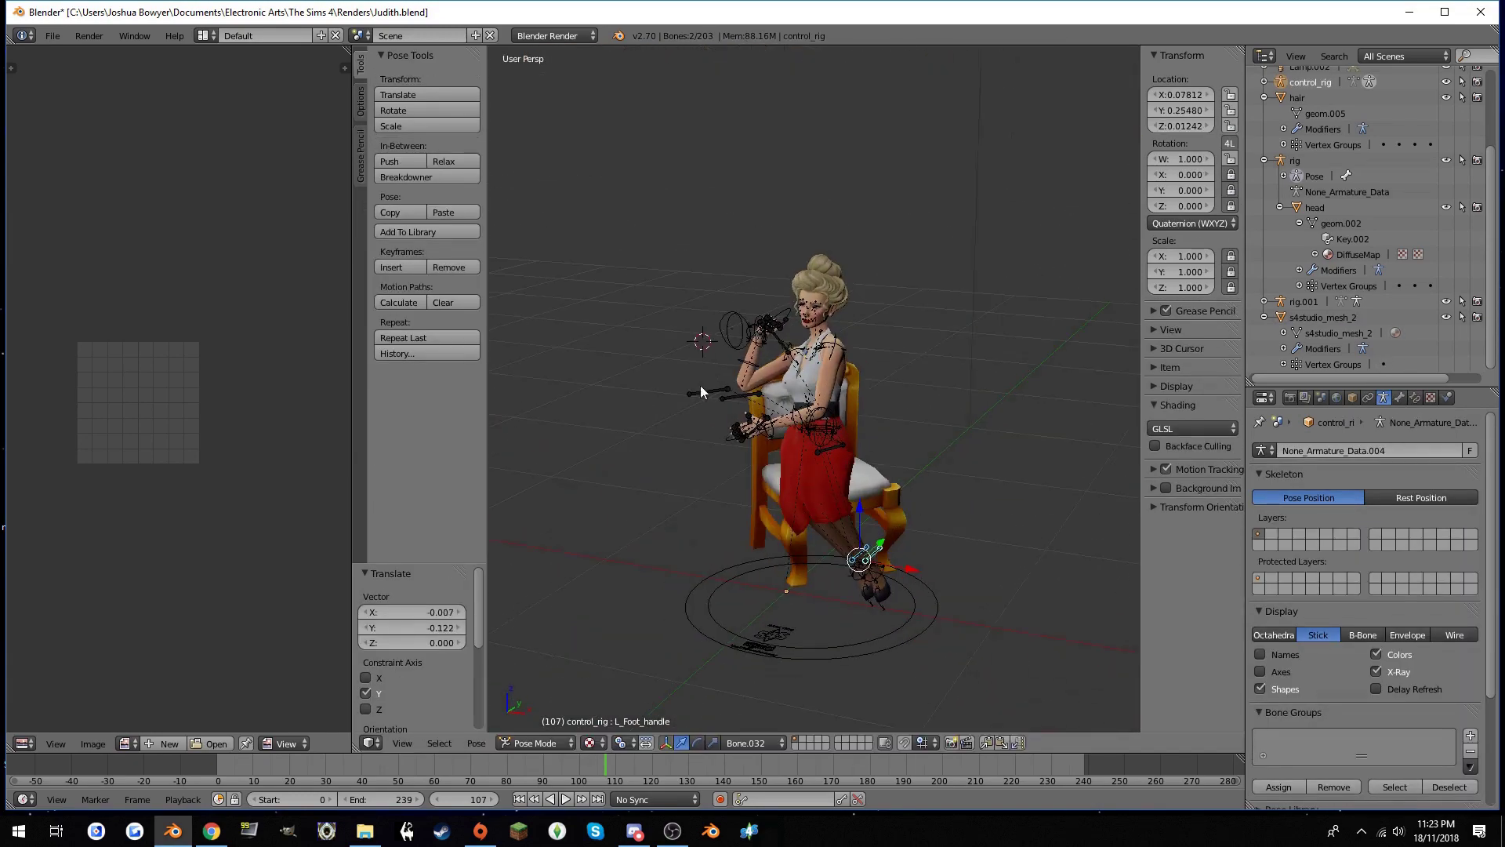
scroll(902, 634, "up", 3)
scroll(910, 610, "down", 3)
Shift the left foot along Y and sideways, undoing a trial raise
right_click(910, 610)
key("g")
key("y")
left_click(878, 565)
middle_click_drag(878, 565, 868, 525)
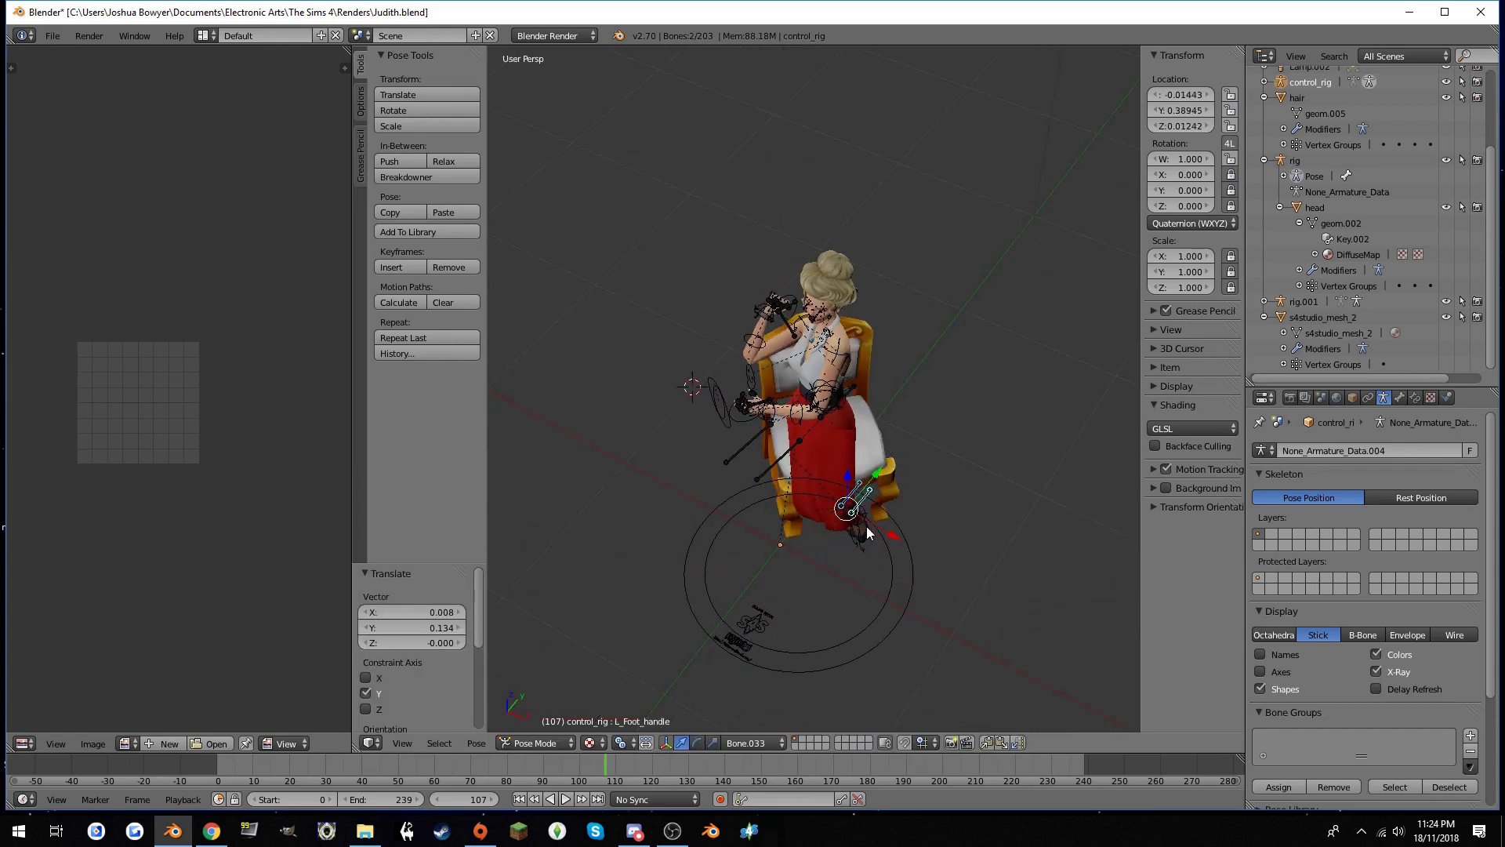
left_click(875, 514)
key("KP_0")
key("Escape")
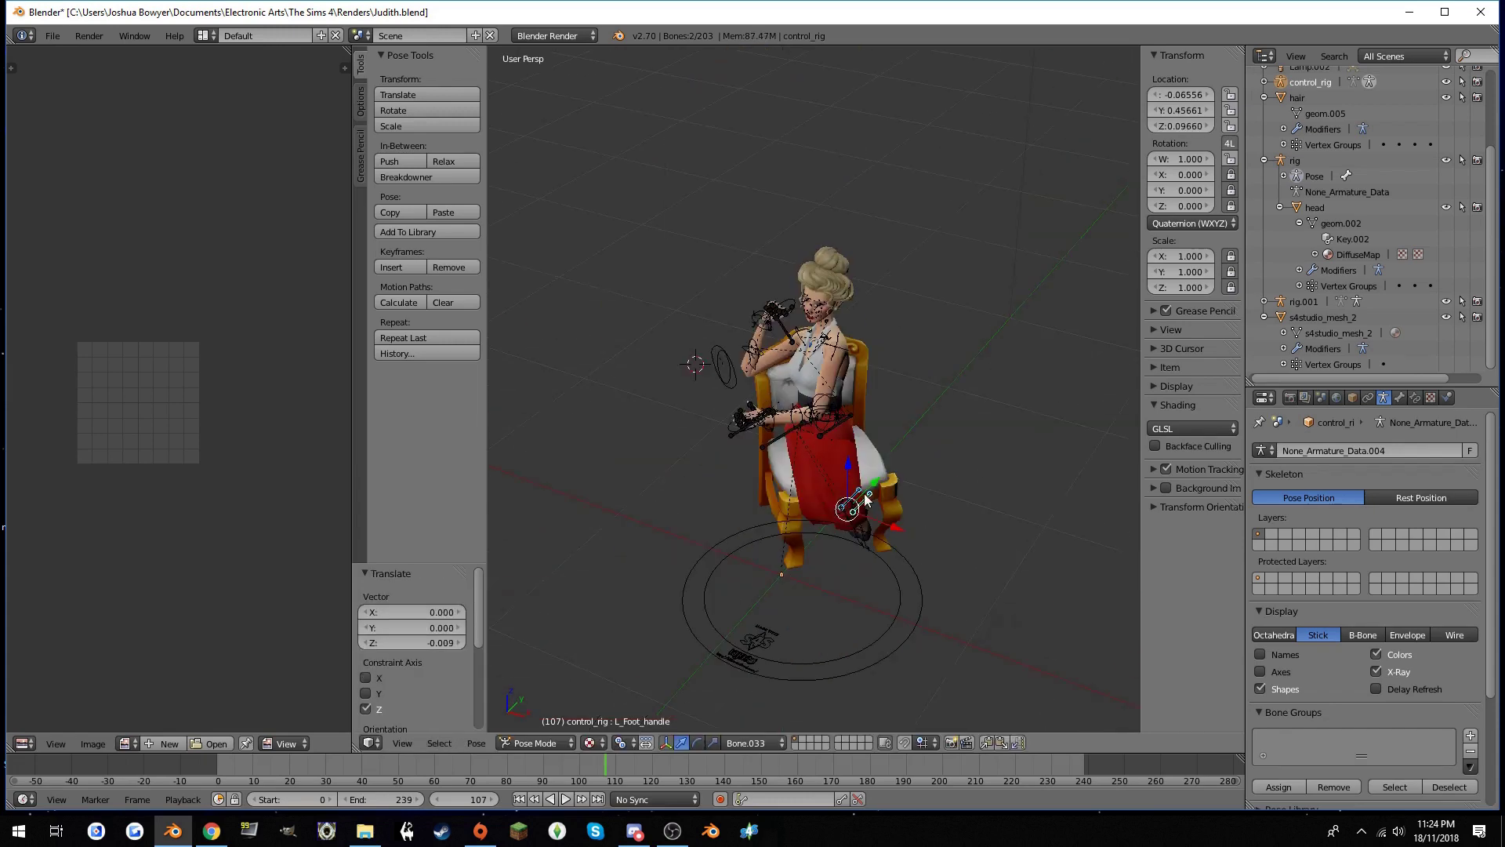
key("ctrl+z")
key("ctrl+z")
Try moving the left hand handle toward her lap from the camera view
middle_click_drag(883, 576, 816, 563)
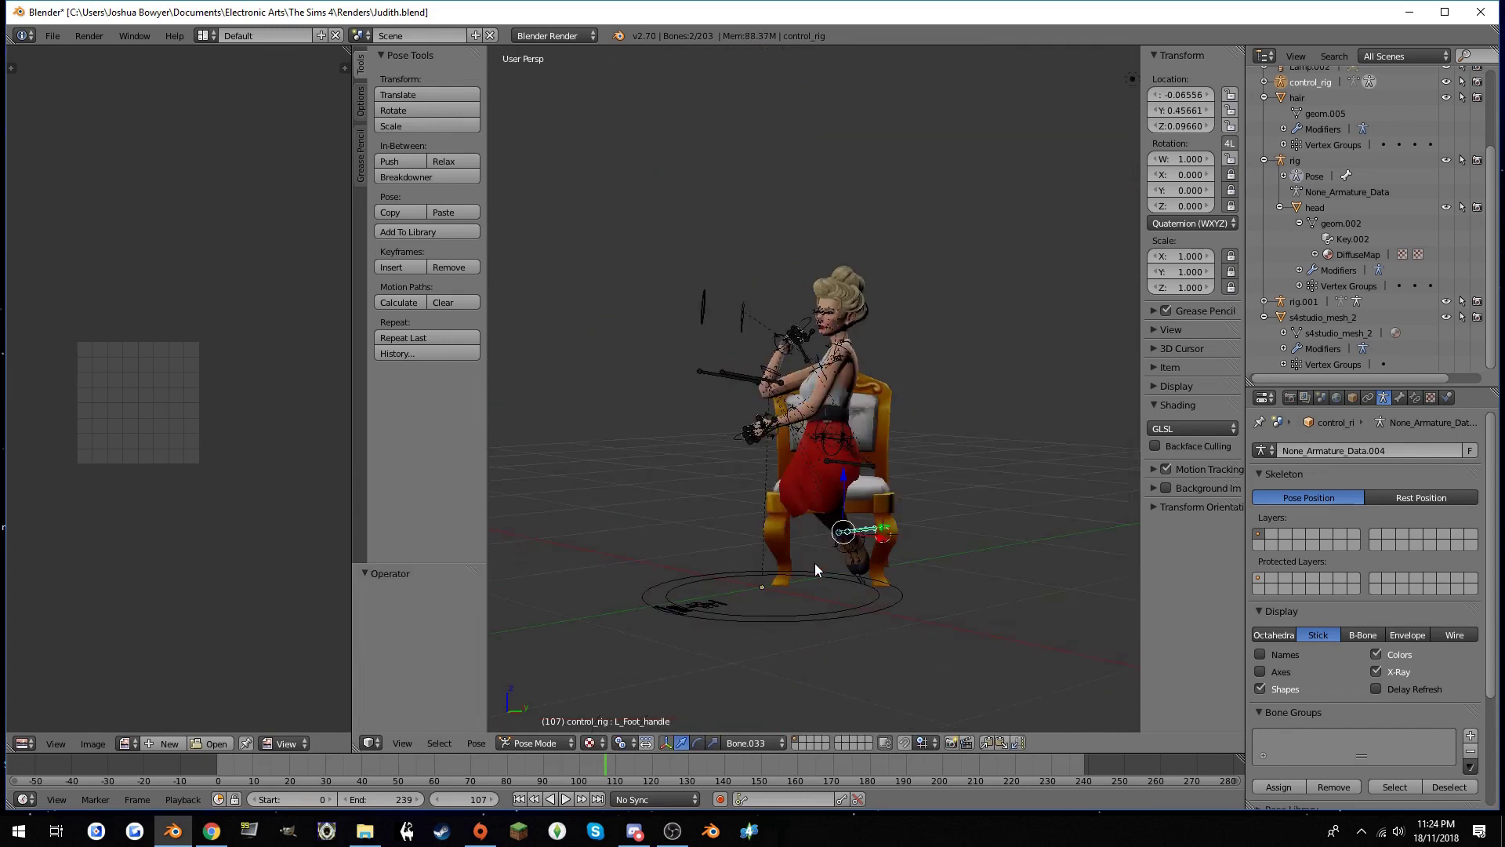
key("KP_0")
scroll(963, 534, "up", 2)
right_click(832, 529)
key("g")
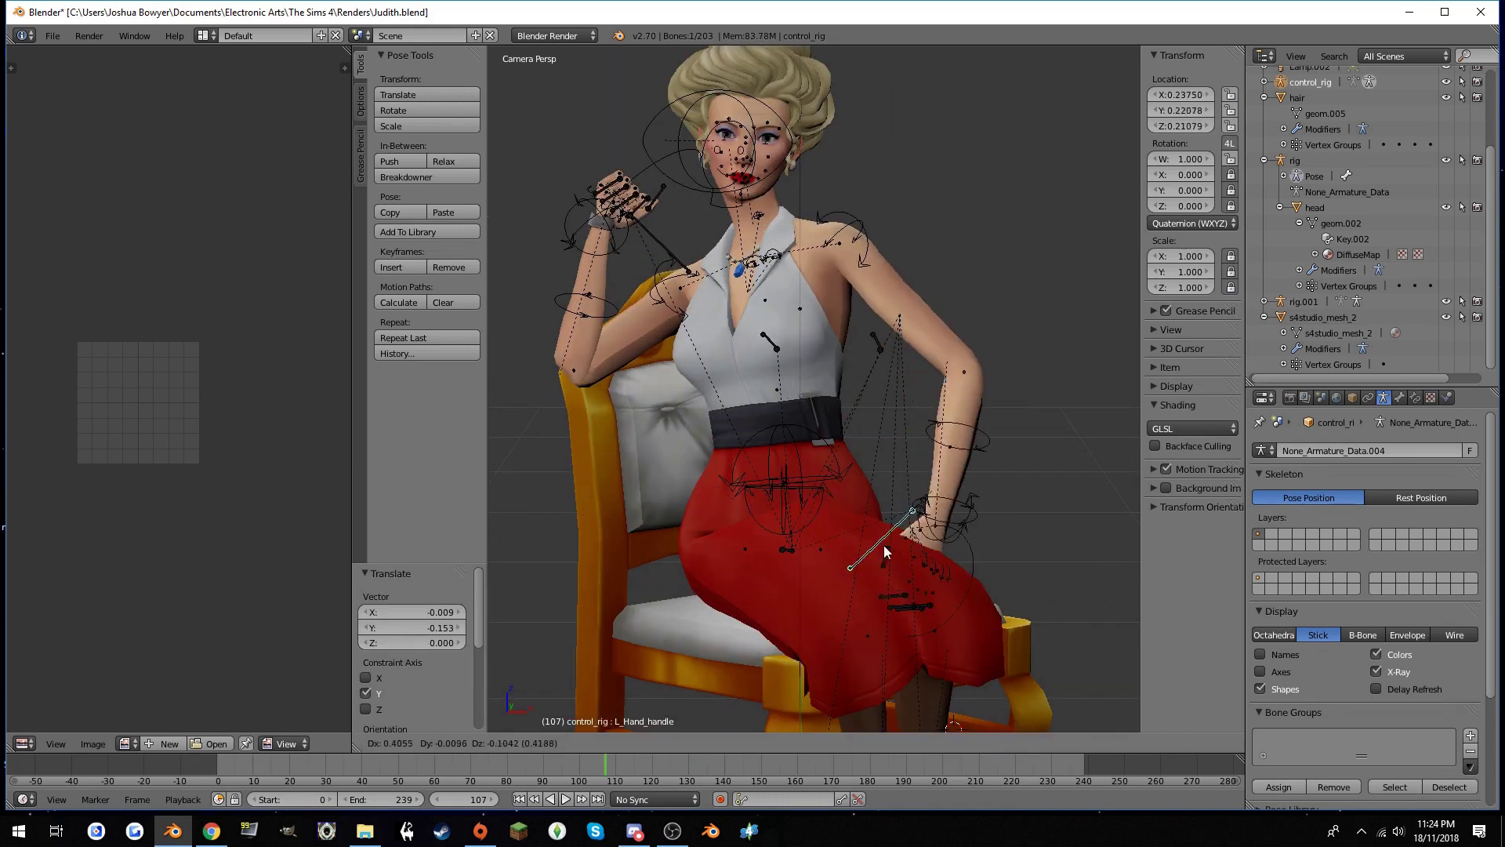
key("Escape")
Select the left forearm control and start an F12 render
scroll(866, 460, "down", 2)
scroll(866, 460, "up", 3)
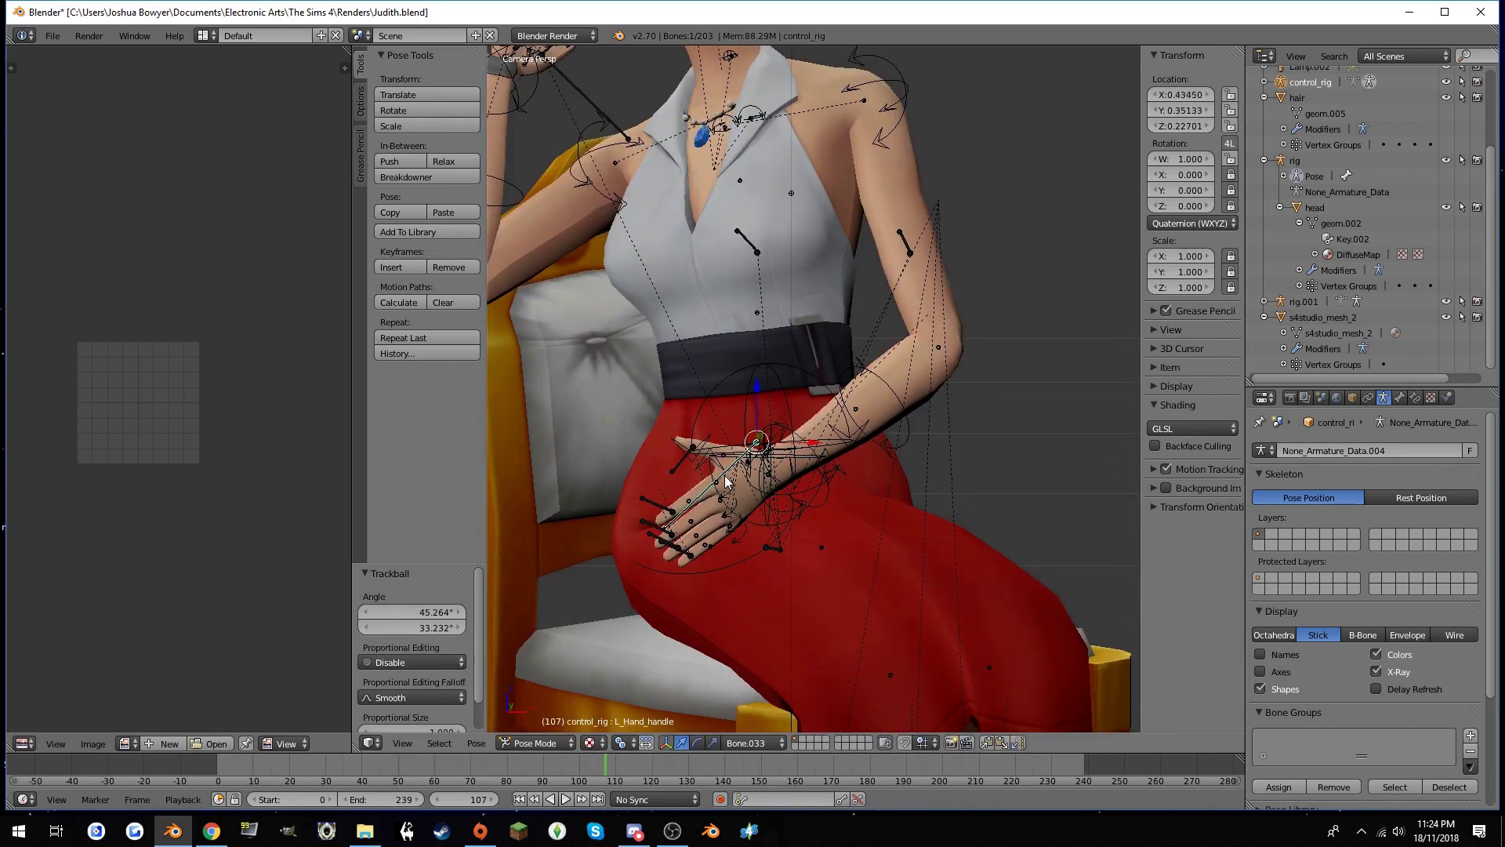
scroll(832, 493, "down", 3)
right_click(831, 492)
key("F12")
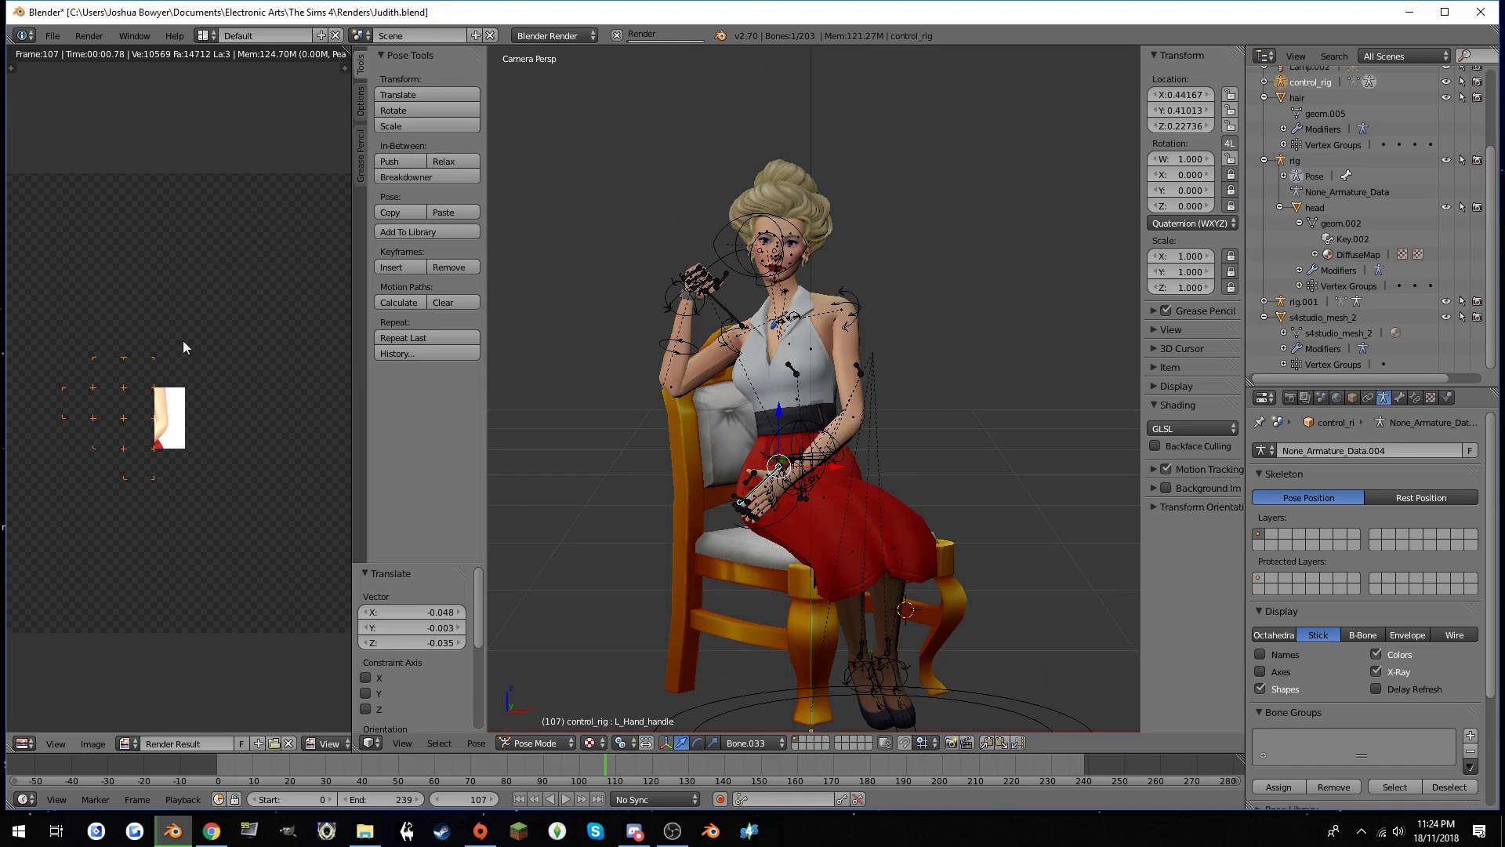
Select the left forearm rotation and left foot handle bones while zooming in
scroll(827, 461, "up", 2)
right_click(827, 461)
scroll(892, 544, "down", 3)
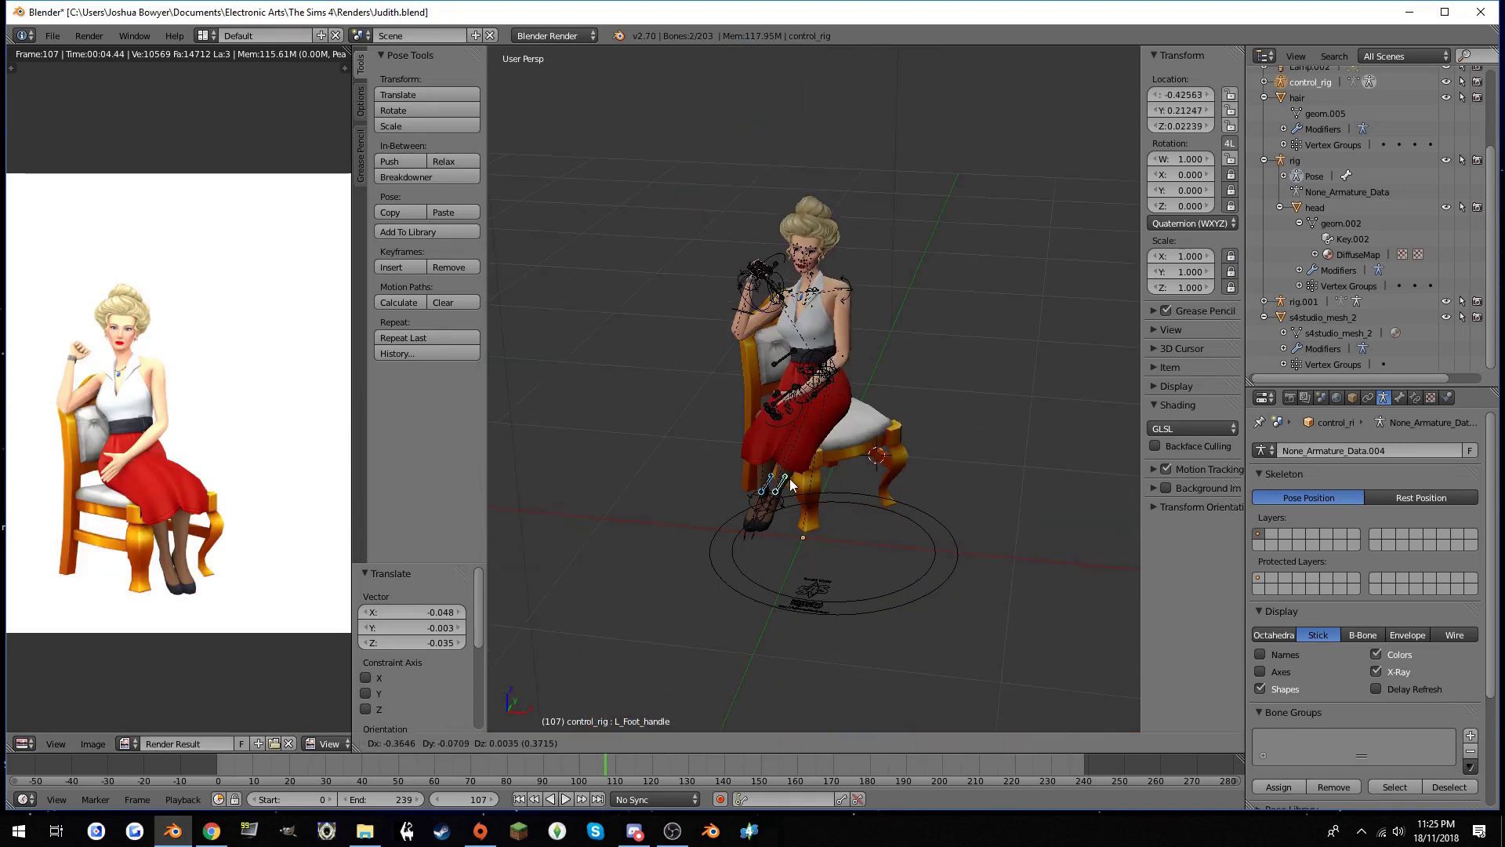
scroll(789, 478, "up", 2)
right_click(678, 603)
scroll(735, 528, "up", 3)
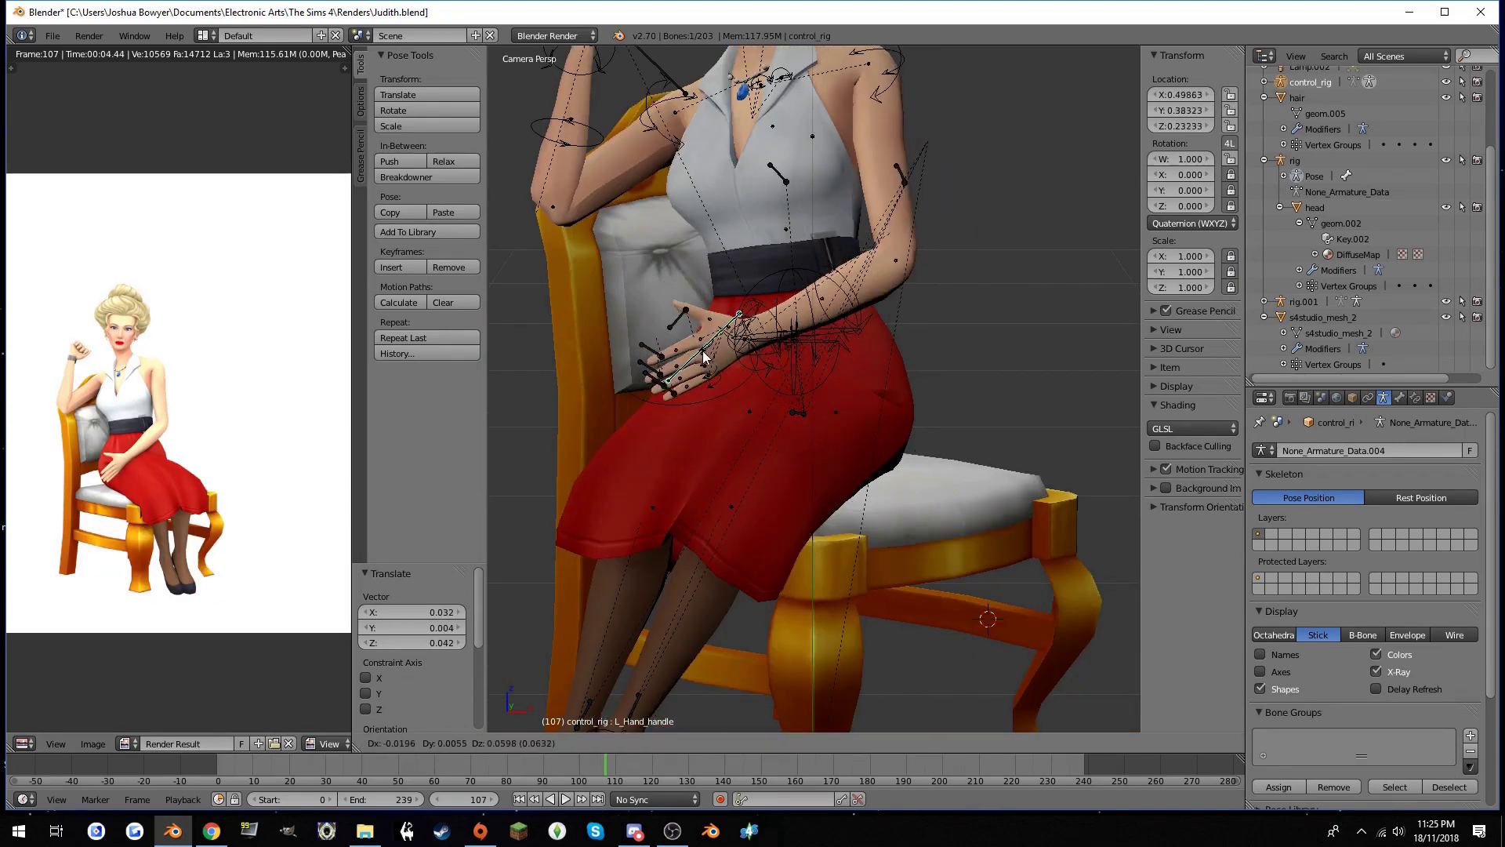
scroll(831, 429, "down", 3)
scroll(866, 359, "up", 3)
Rotate the left hand bone about 90° on X and render the pose
right_click(866, 359)
key("r")
key("x")
key("Return")
key("F12")
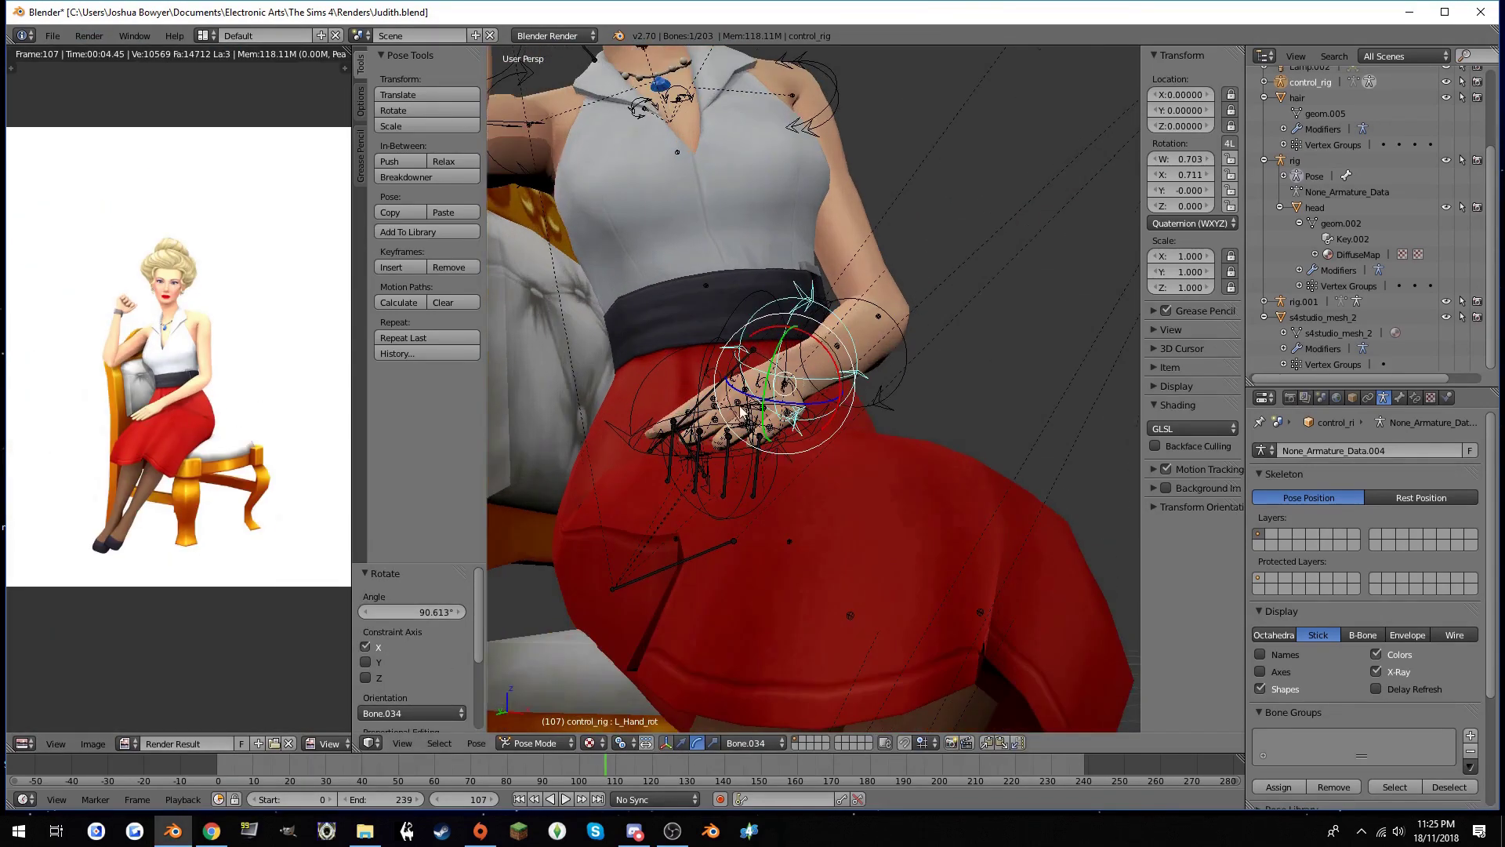
Move the left hand handle onto her lap and bend the left index finger
scroll(826, 425, "up", 3)
middle_click_drag(826, 430, 679, 280)
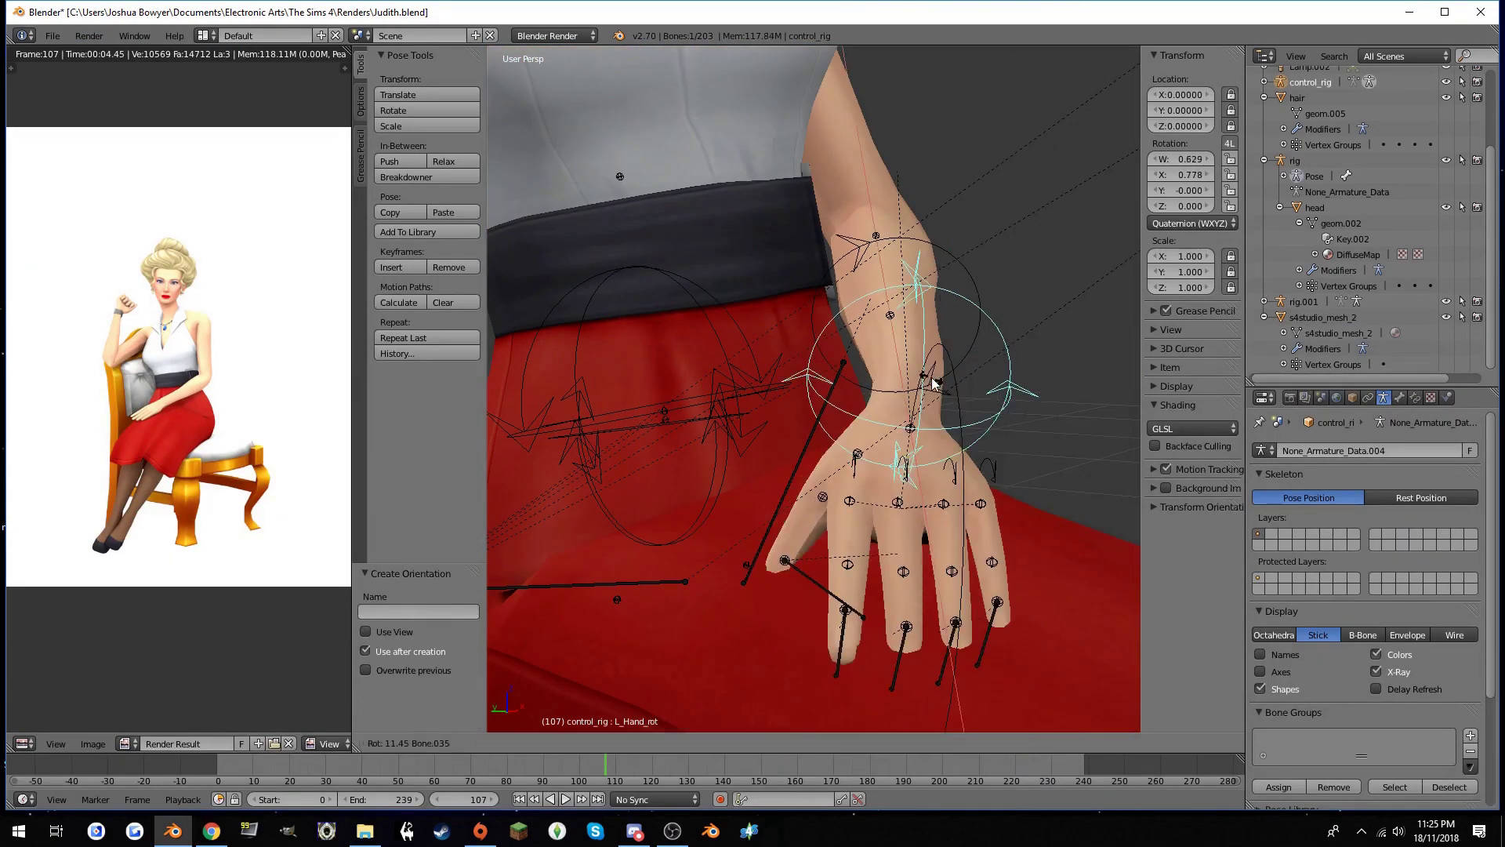
right_click(782, 440)
key("g")
left_click(782, 440)
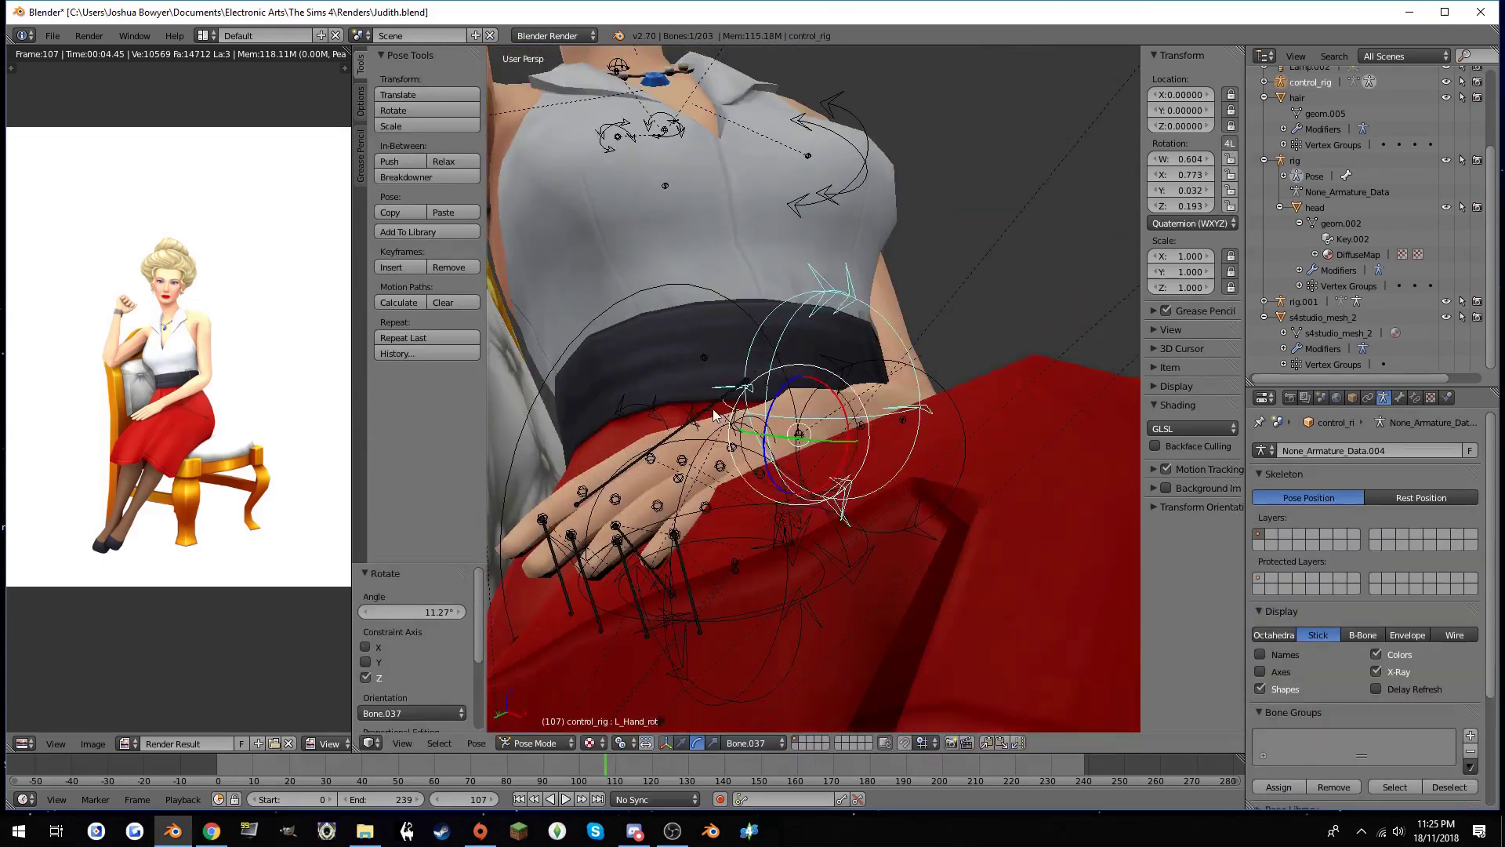
mouse_move(782, 440)
middle_mouse_down()
mouse_move(701, 438)
mouse_move(679, 474)
middle_mouse_up()
right_click(679, 474)
key("r")
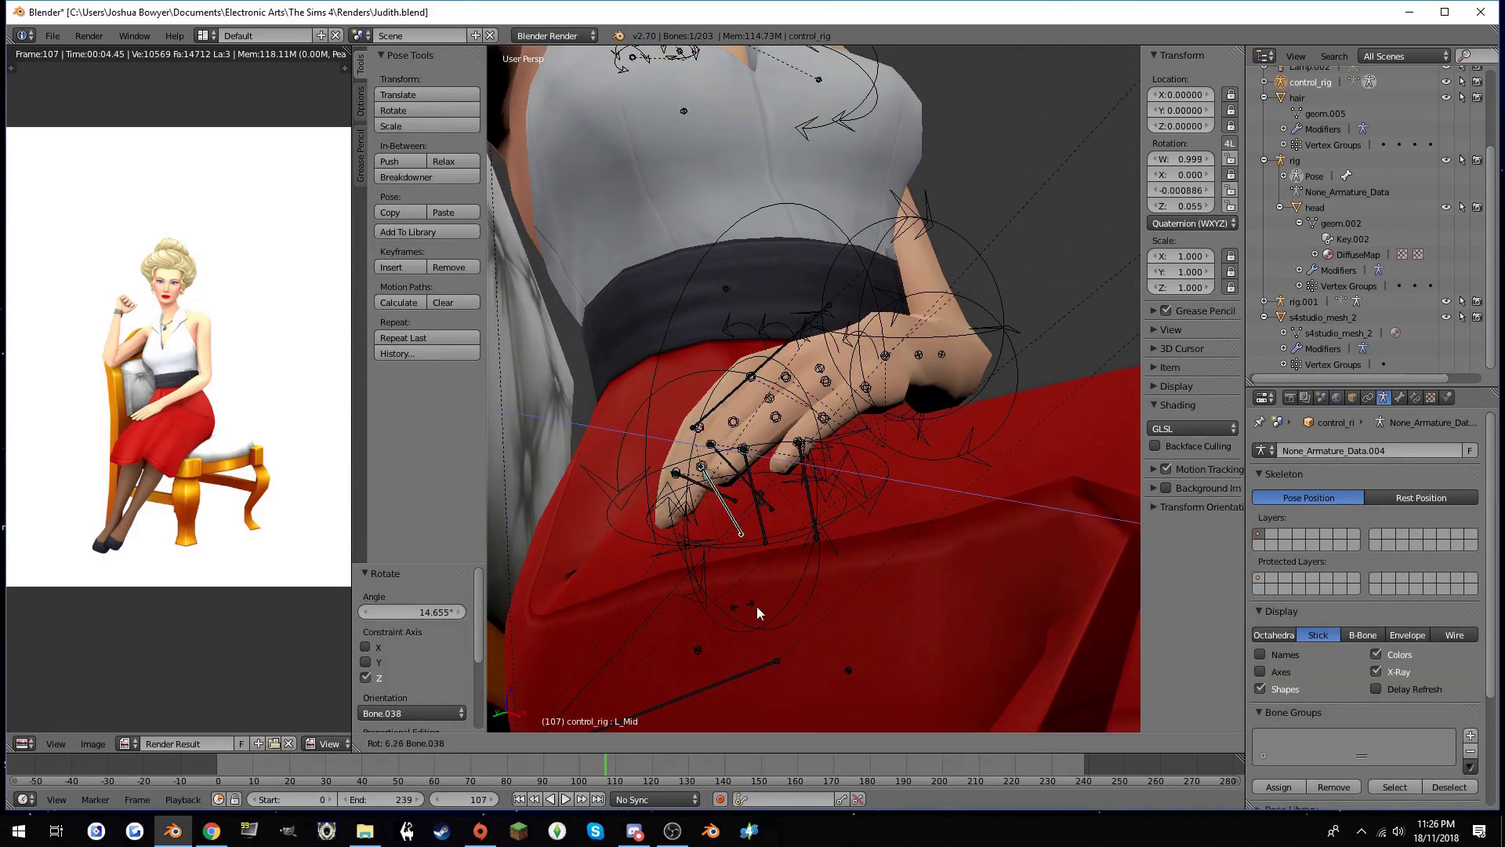
scroll(812, 510, "down", 5)
Move the left knee pole target to a new position from the camera view
mouse_move(787, 520)
middle_mouse_down()
mouse_move(872, 548)
mouse_move(766, 541)
mouse_move(850, 439)
middle_mouse_up()
right_click(765, 541)
key("ctrl+alt+space")
key("KP_0")
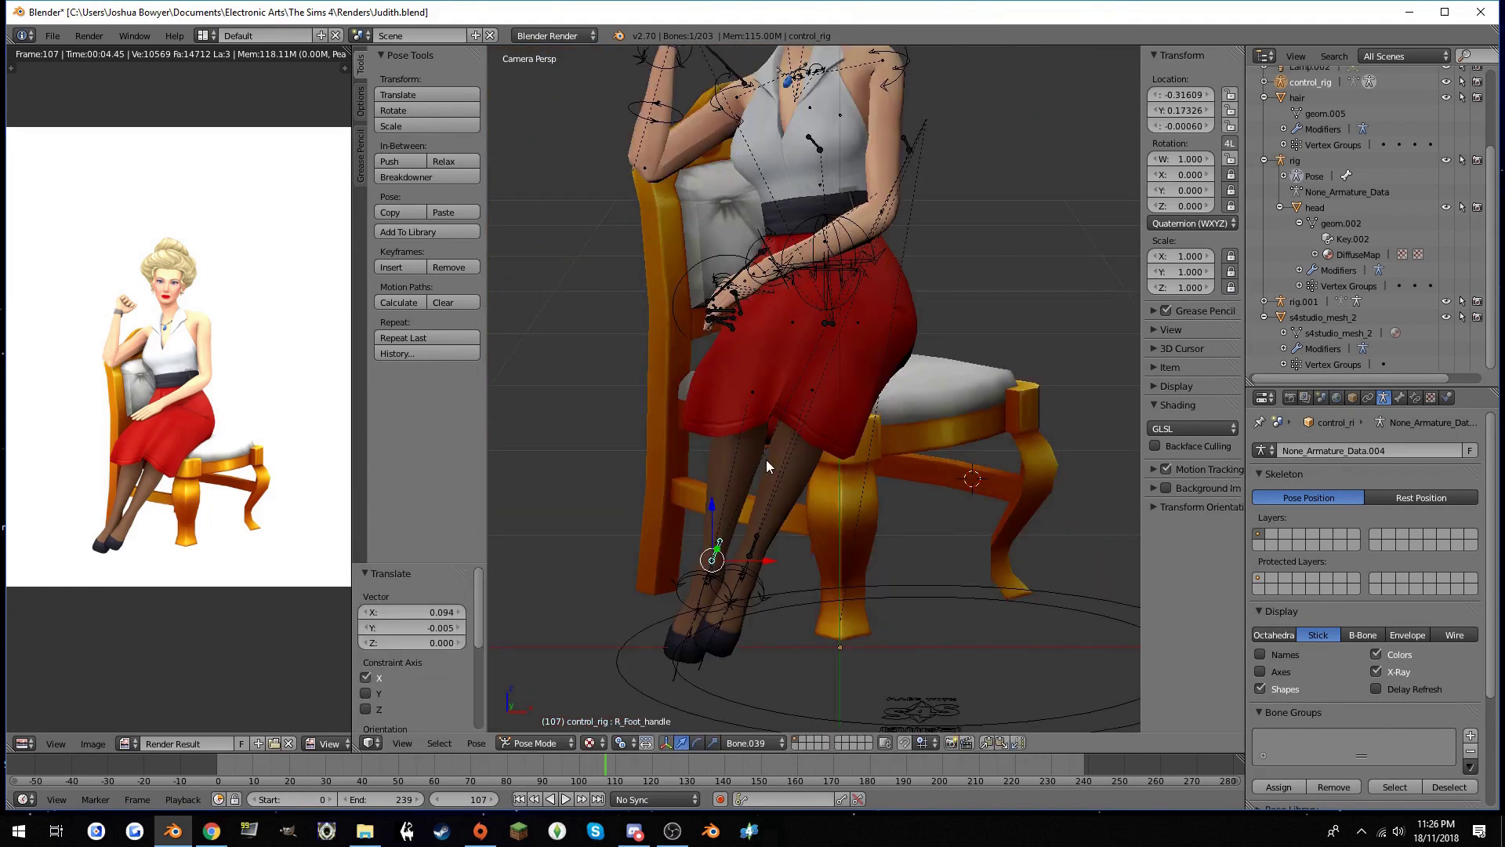
scroll(765, 459, "up", 3)
right_click(951, 254, "shift")
key("g")
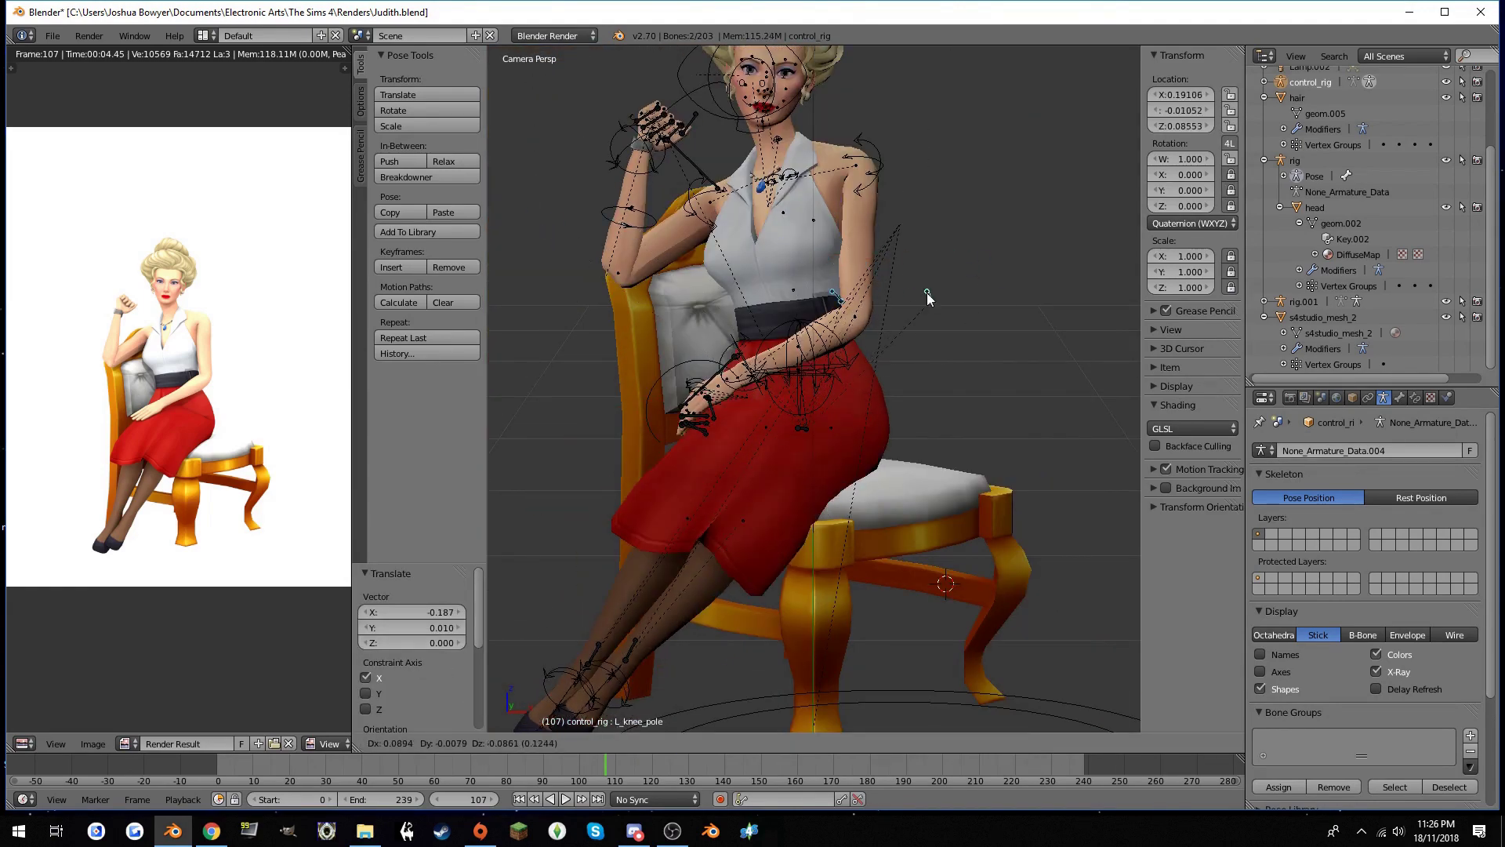
left_click(901, 281)
middle_click_drag(901, 281, 804, 467, "shift")
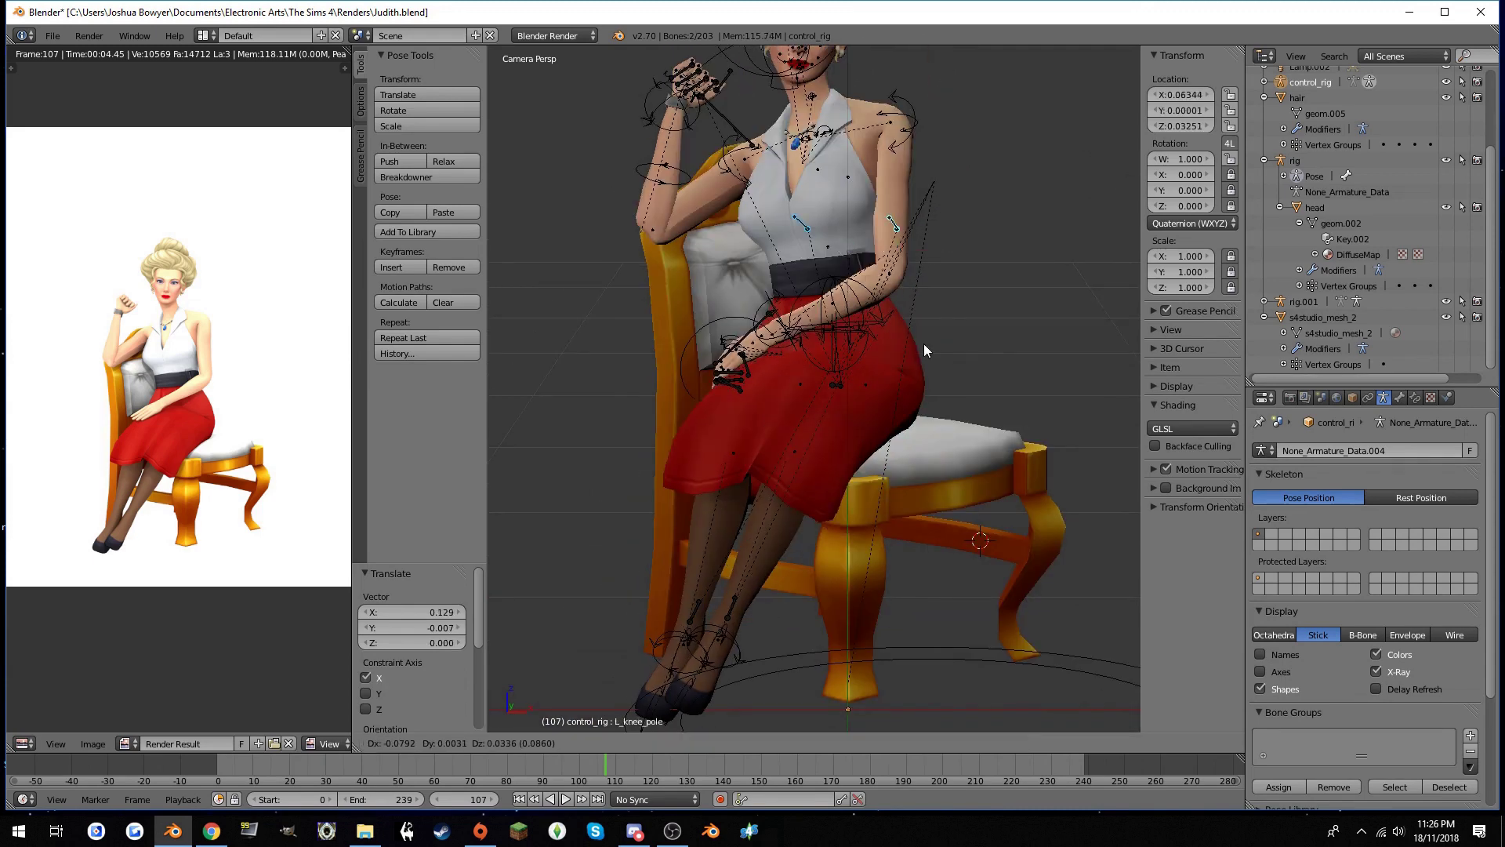
Move the right foot handle along the X axis
scroll(803, 468, "up", 1)
right_click(676, 554)
key("g")
key("x")
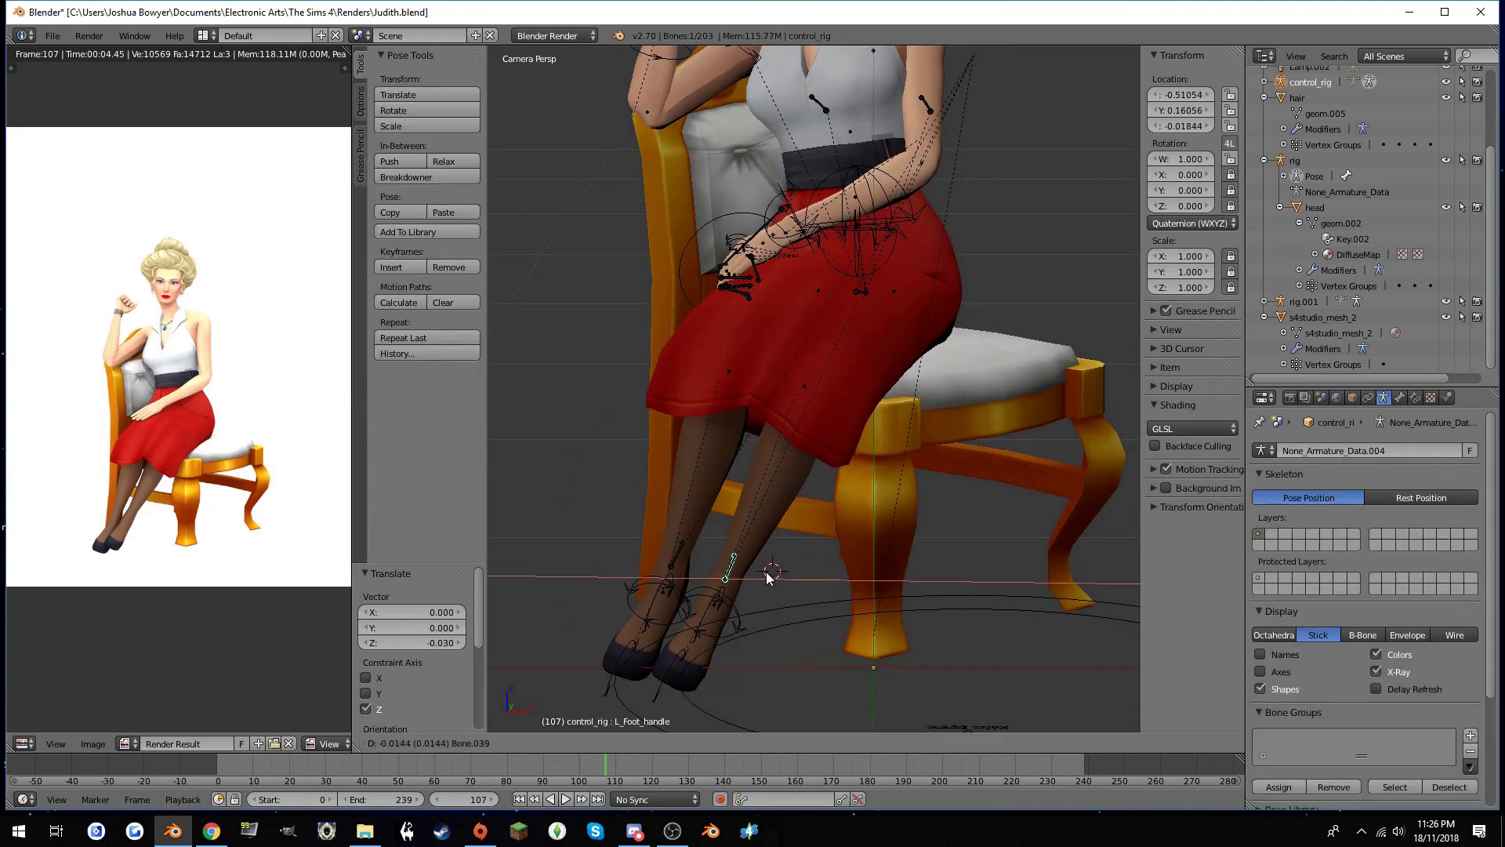
left_click(821, 506)
Confirm the left hand rotation and deselect all bones
scroll(763, 314, "up", 4)
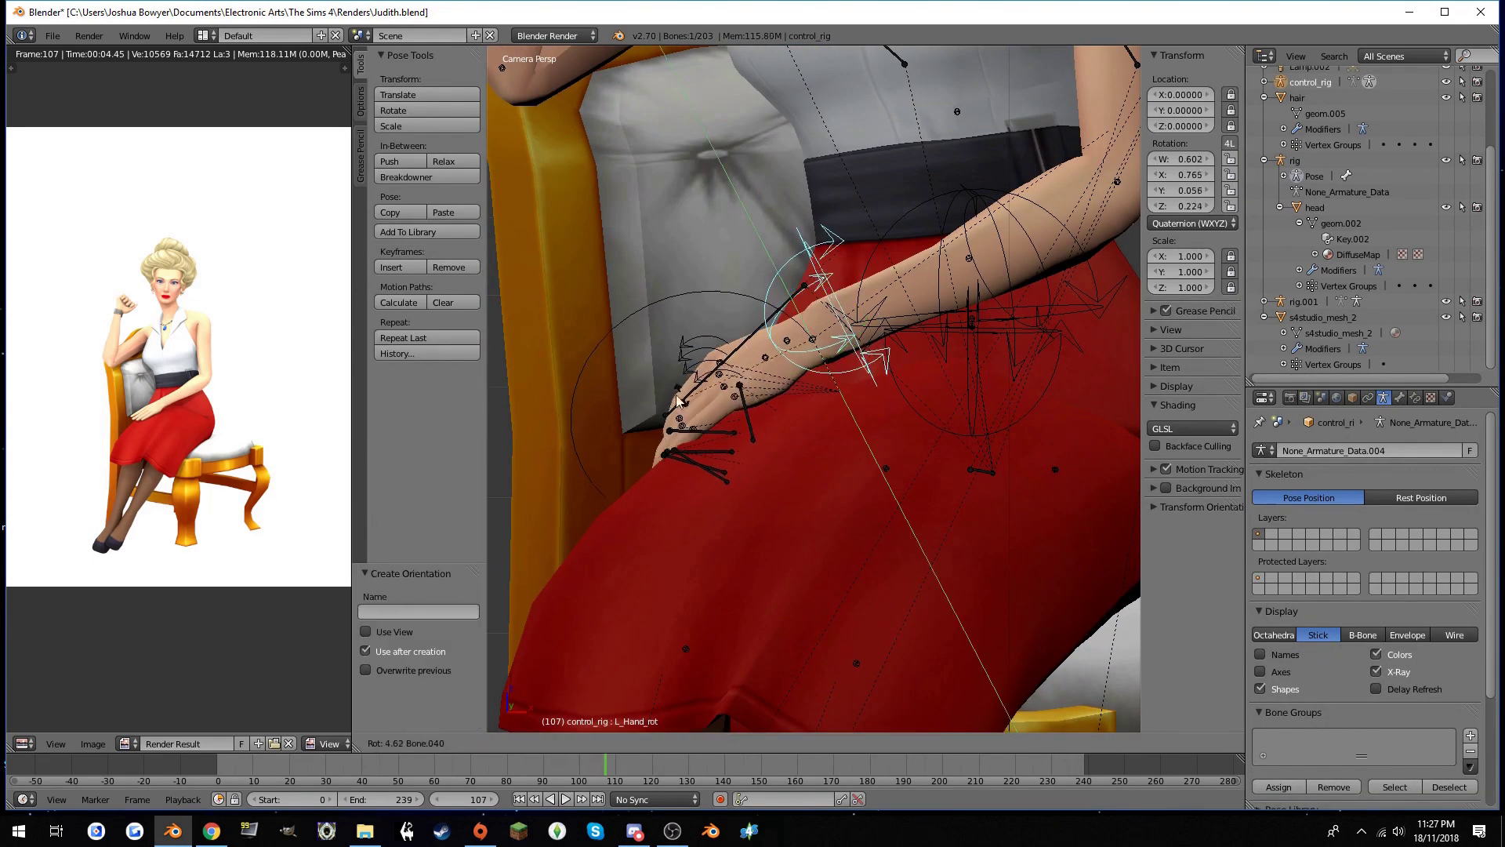
left_click(846, 263)
scroll(847, 264, "down", 3)
key("a")
left_click(89, 36)
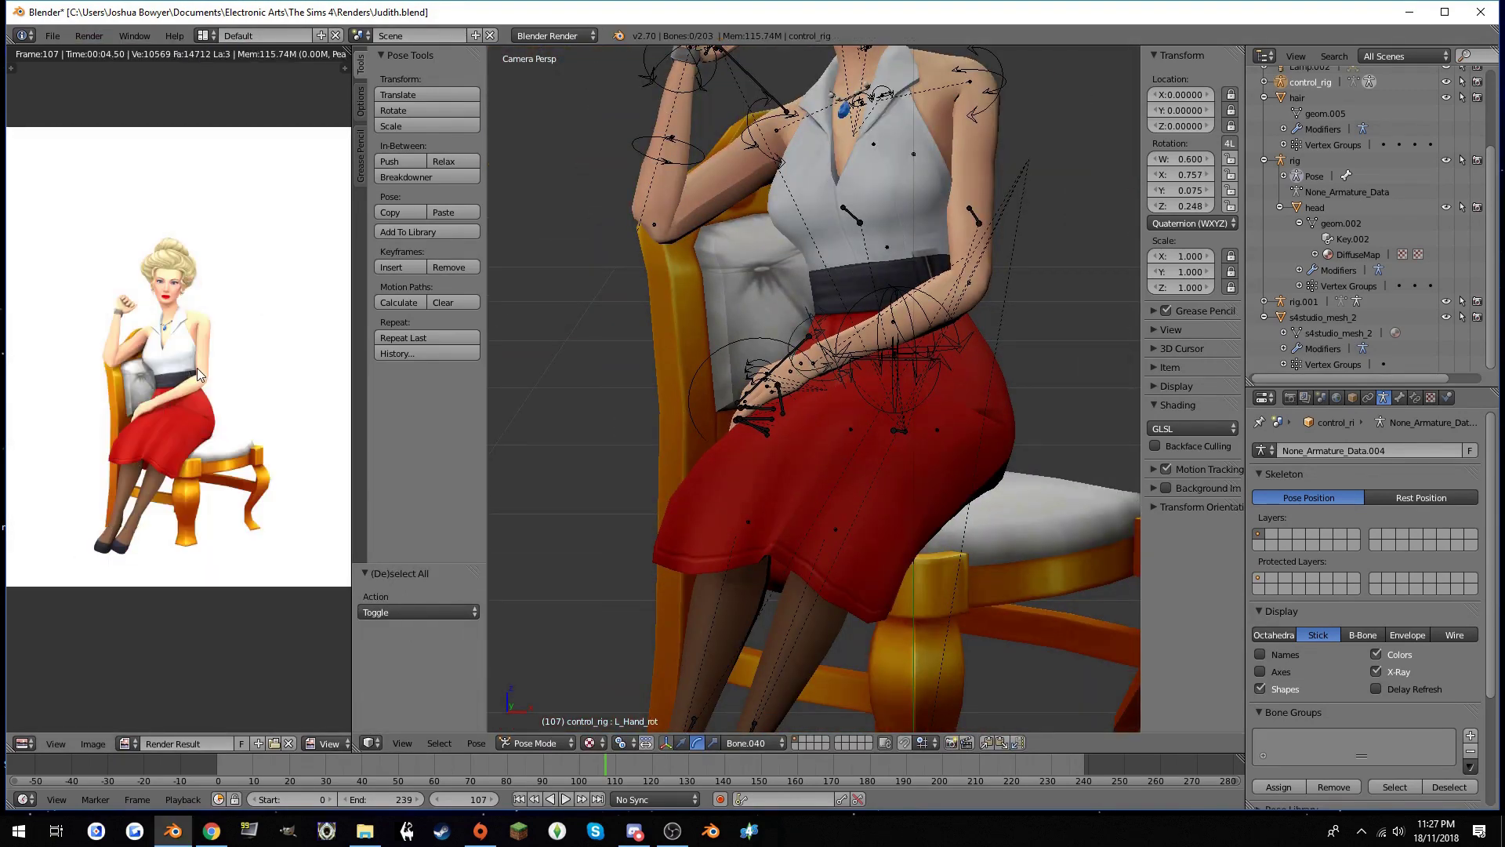
Move the right knee pole target and start a render via Render > Render Image
scroll(841, 326, "up", 2)
right_click(736, 624)
scroll(787, 555, "down", 5)
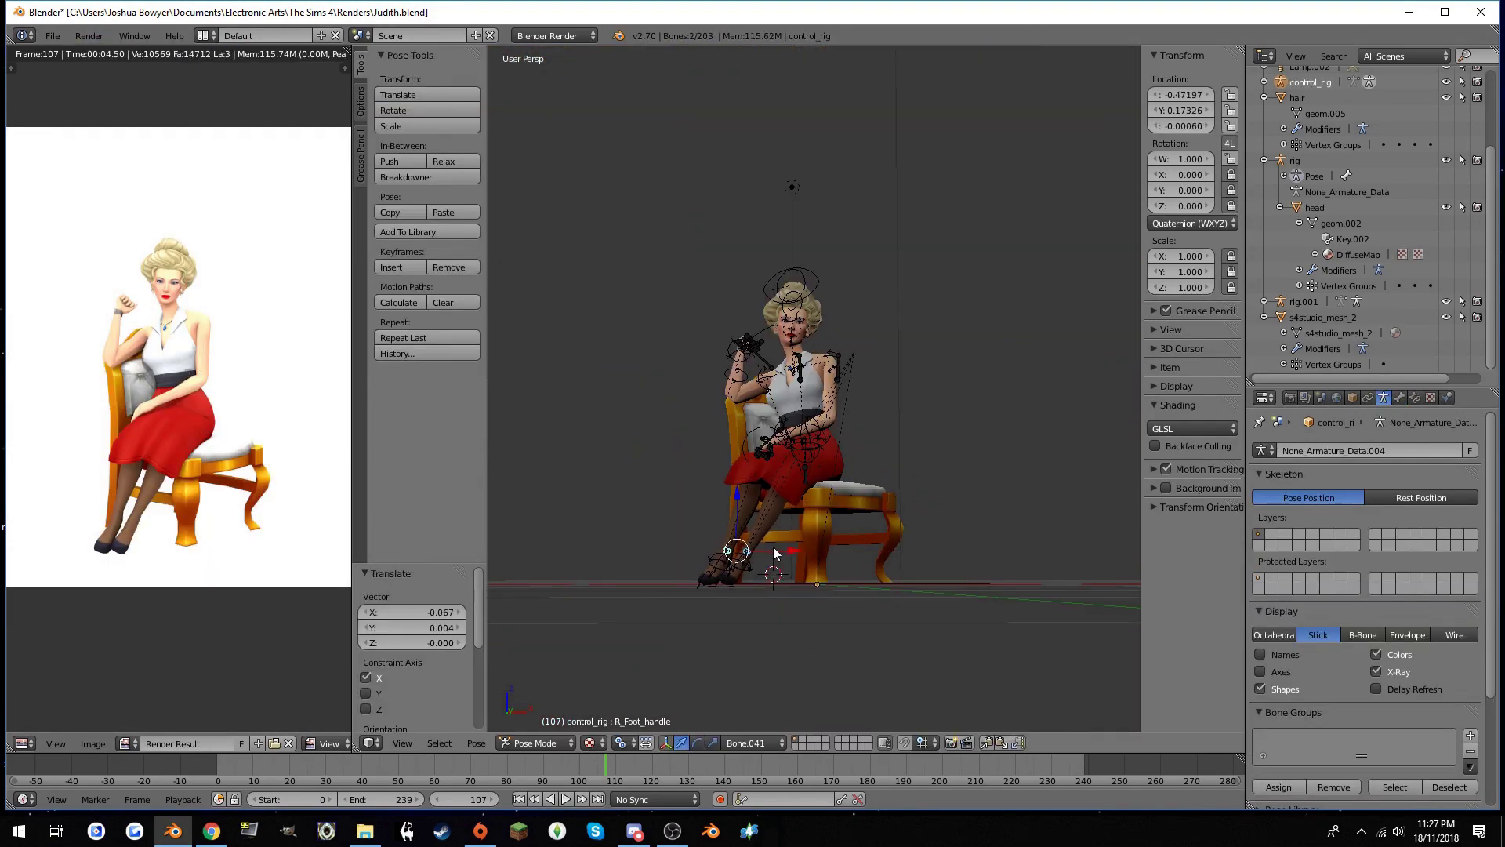
key("KP_0")
right_click(833, 279)
left_click(943, 299)
left_click(89, 35)
Select both foot handles and shift the feet to a new position
left_click(124, 64)
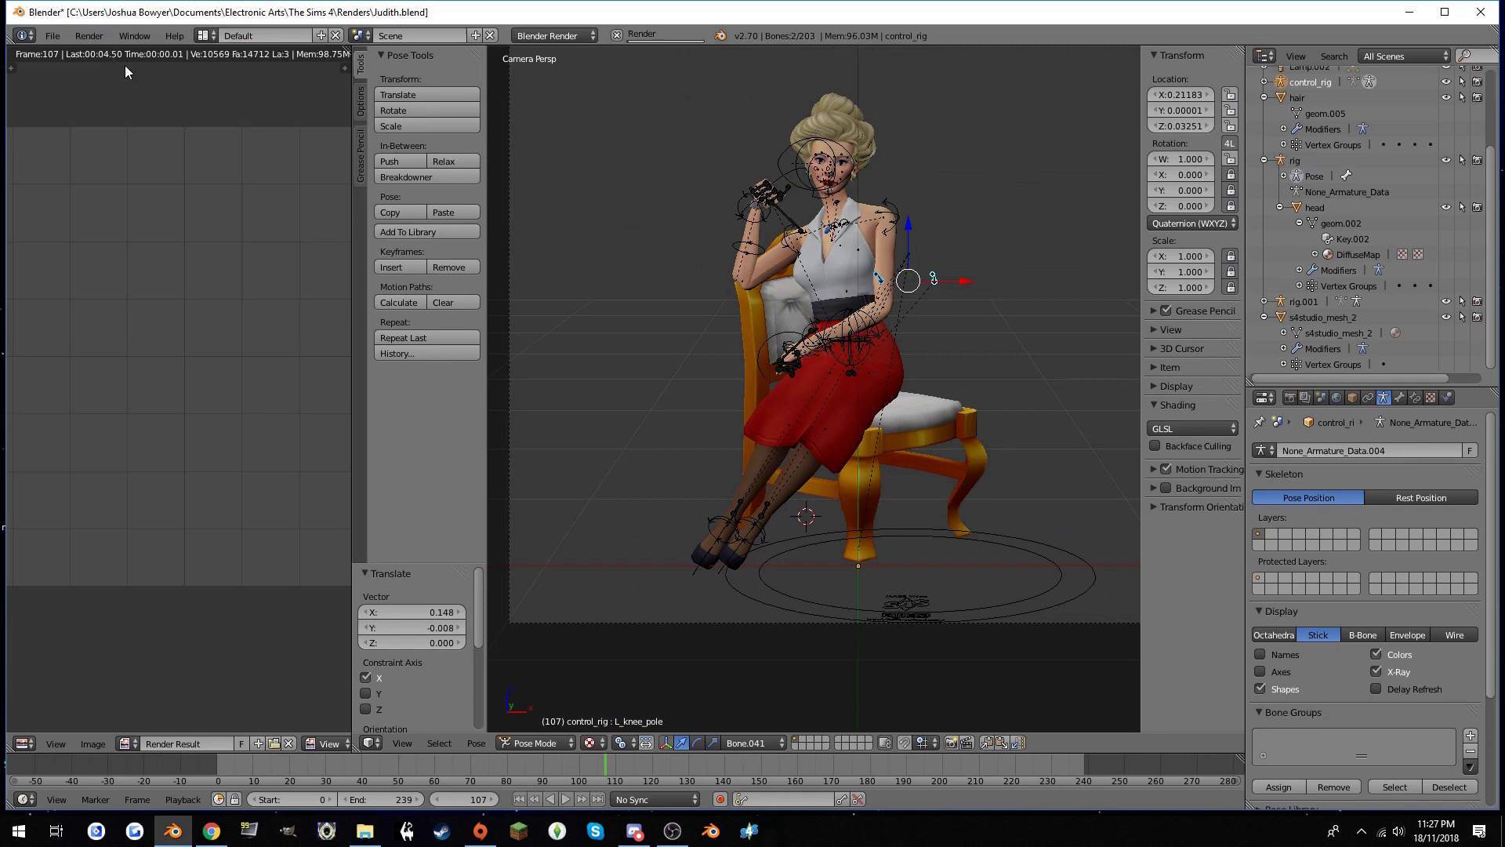
key("KP_0")
right_click(778, 546)
key("KP_0")
right_click(765, 524, "shift")
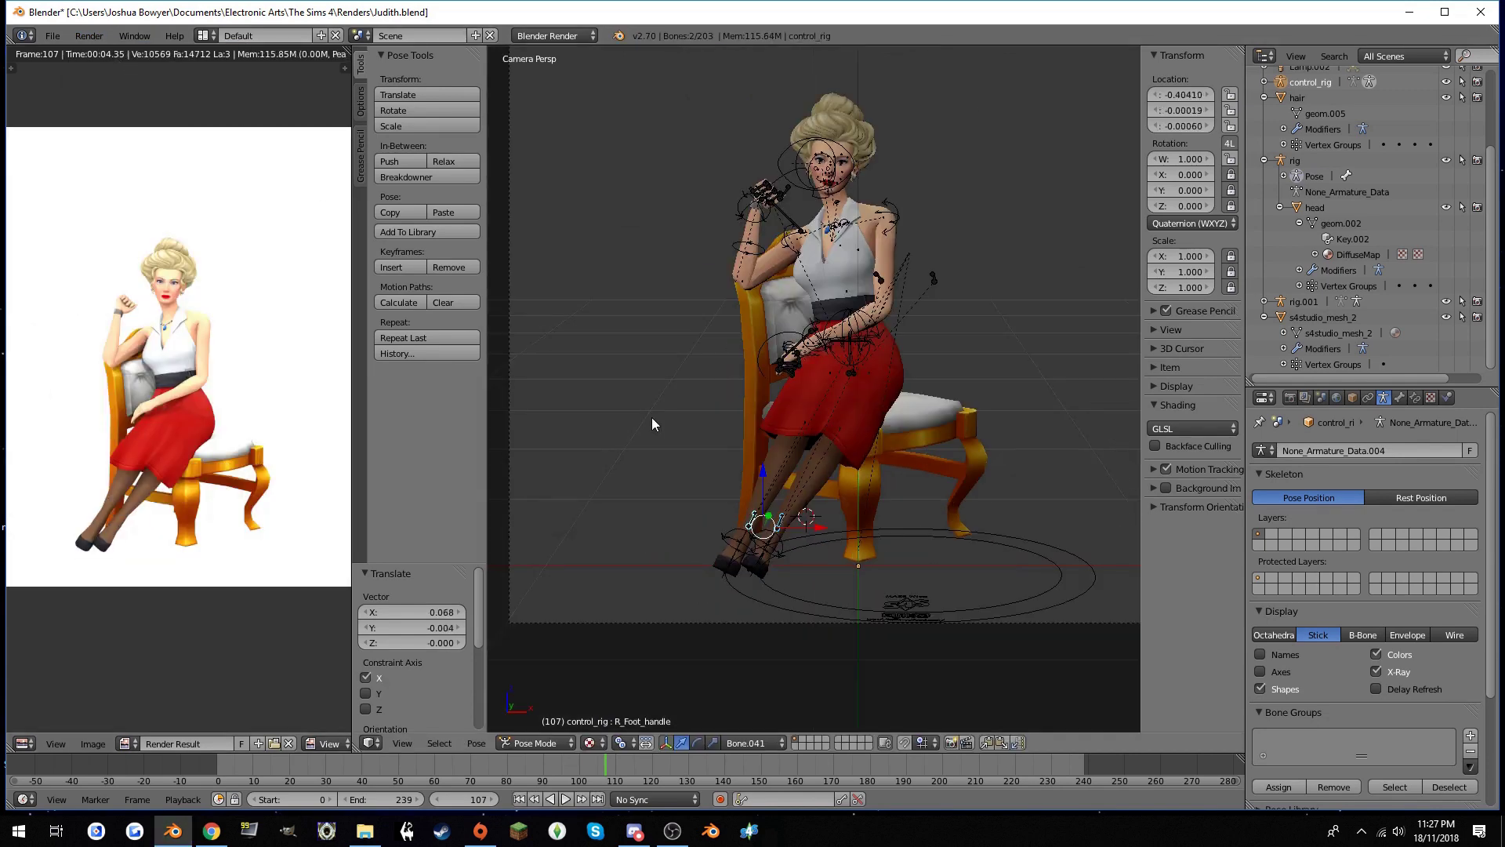
left_click(915, 408)
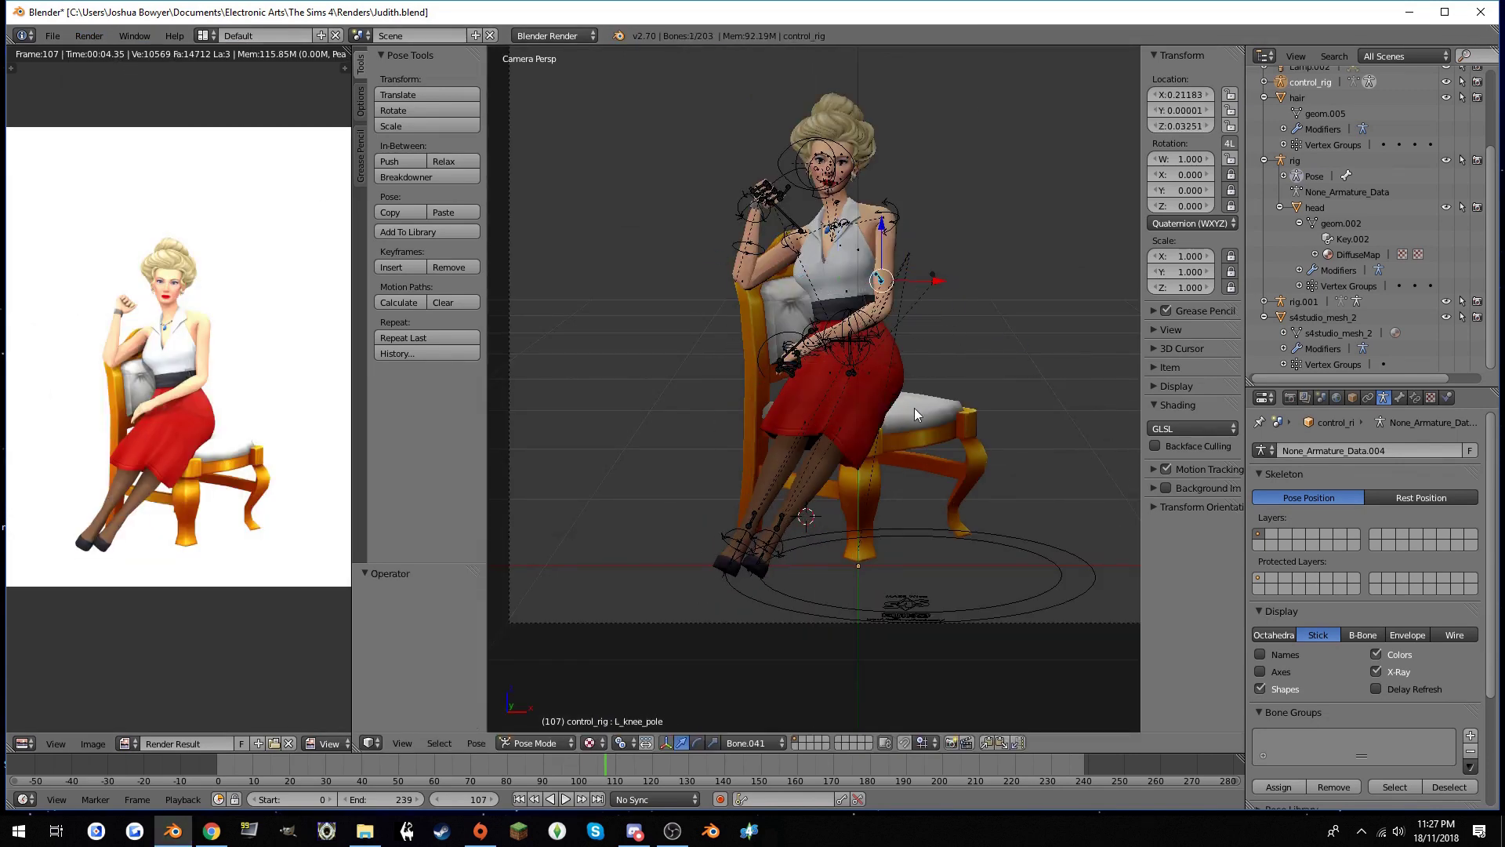
Move both feet along the X axis, then return to the camera view
key("KP_0")
key("g")
key("y")
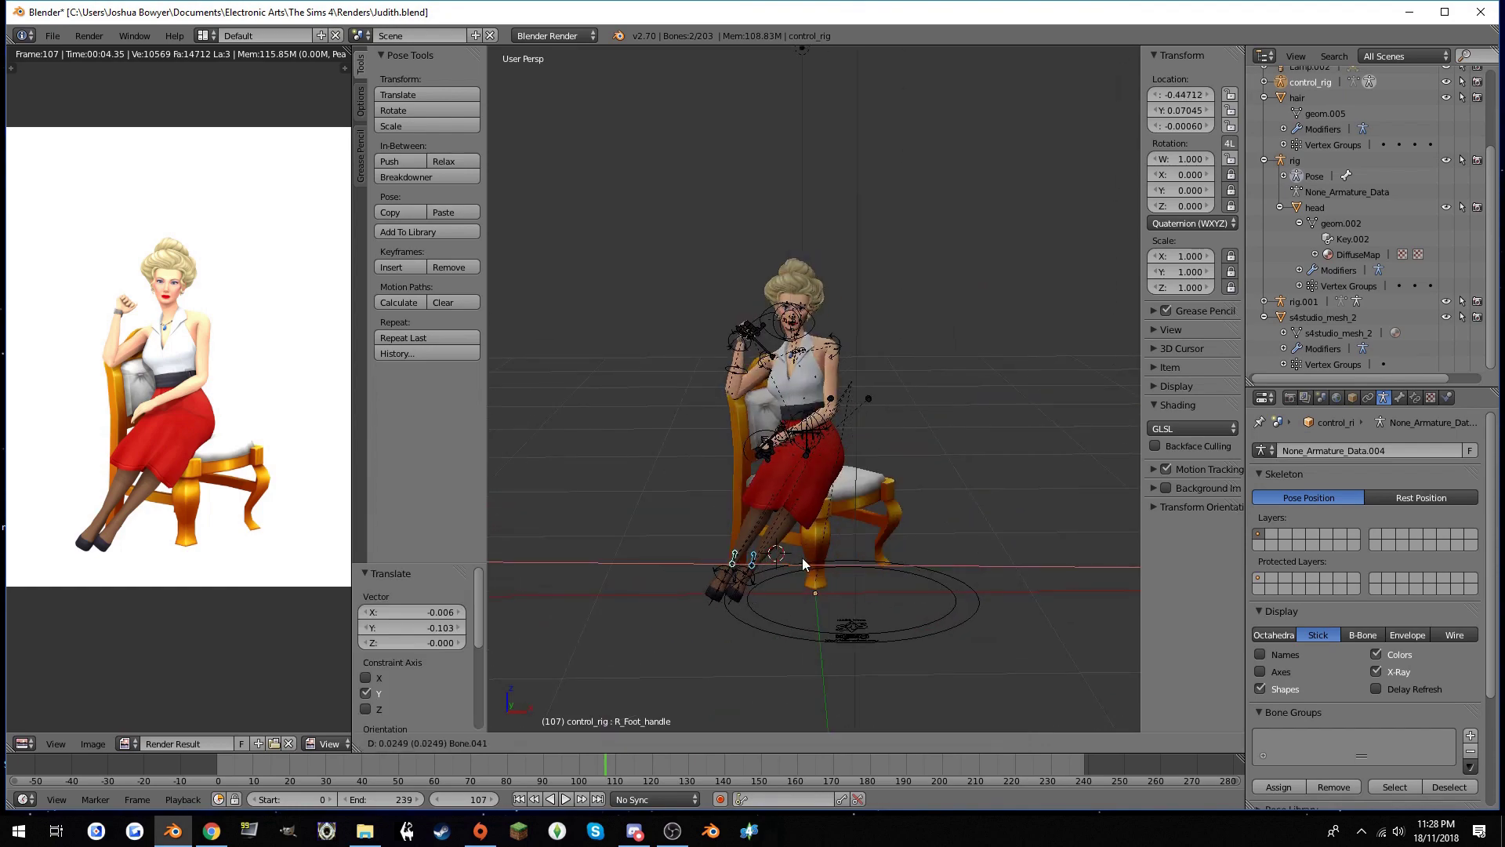
key("x")
left_click(816, 400)
key("KP_0")
Reposition the left hand handle on the skirt and rotate the hand around Z
left_click(761, 359)
scroll(869, 495, "down", 3)
key("g")
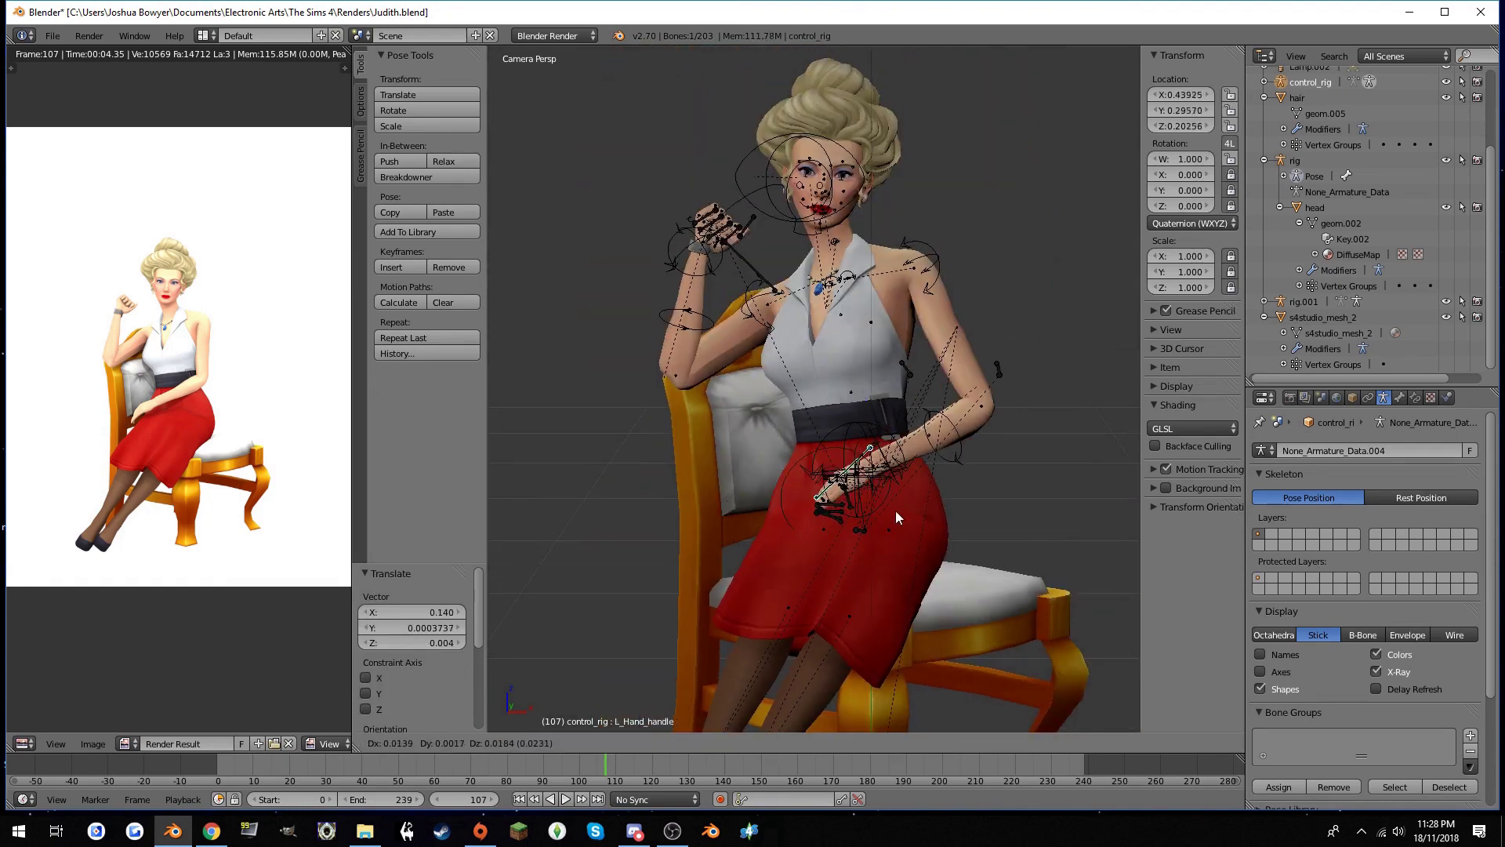
left_click(872, 519)
scroll(871, 494, "up", 3)
key("r")
key("z")
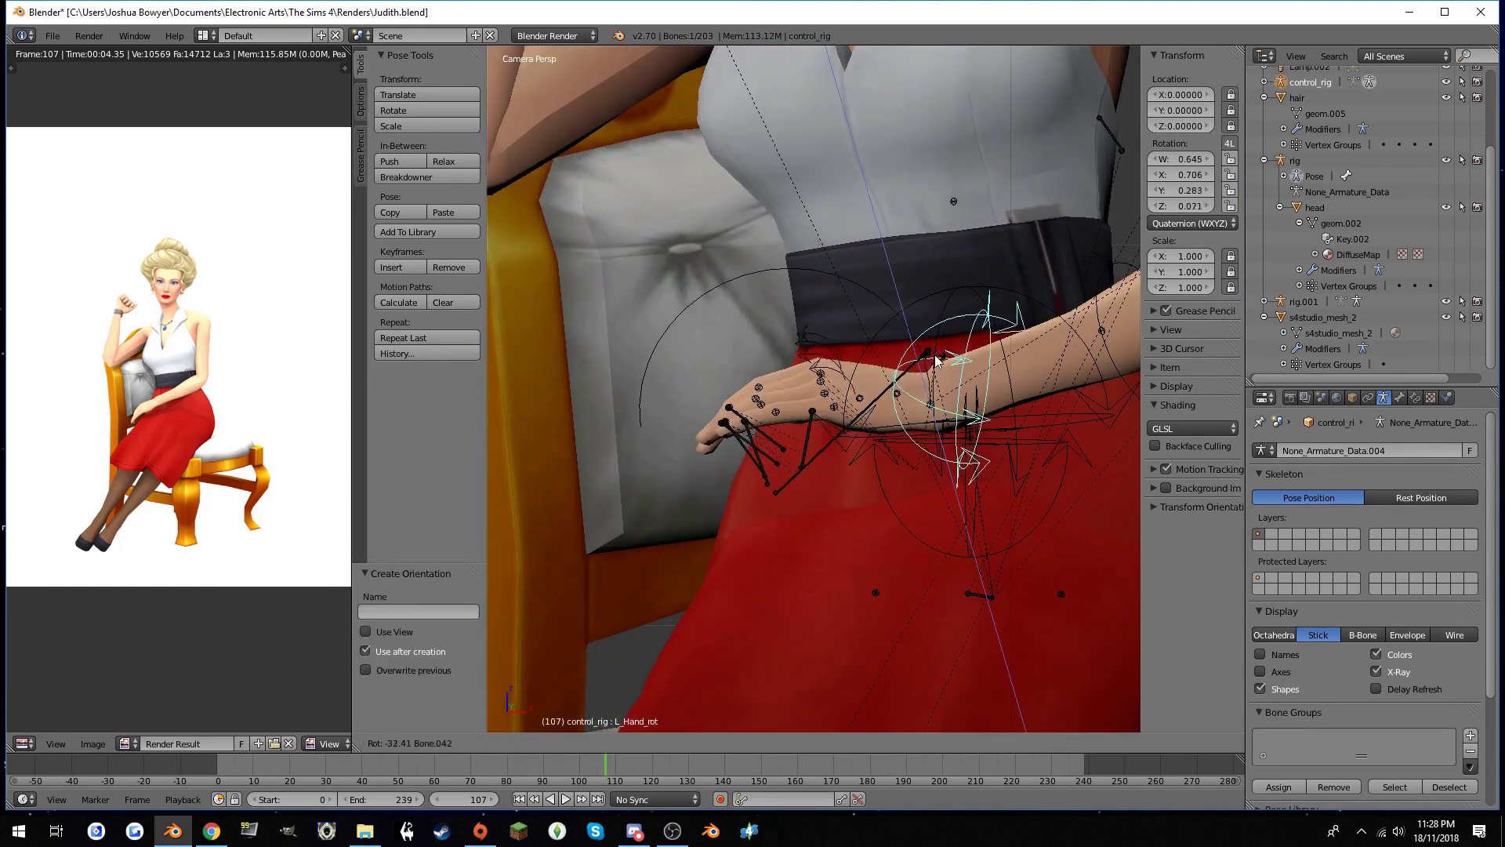
left_click(852, 506)
key("g")
Change the angle of the left pinky finger bone
right_click(949, 394)
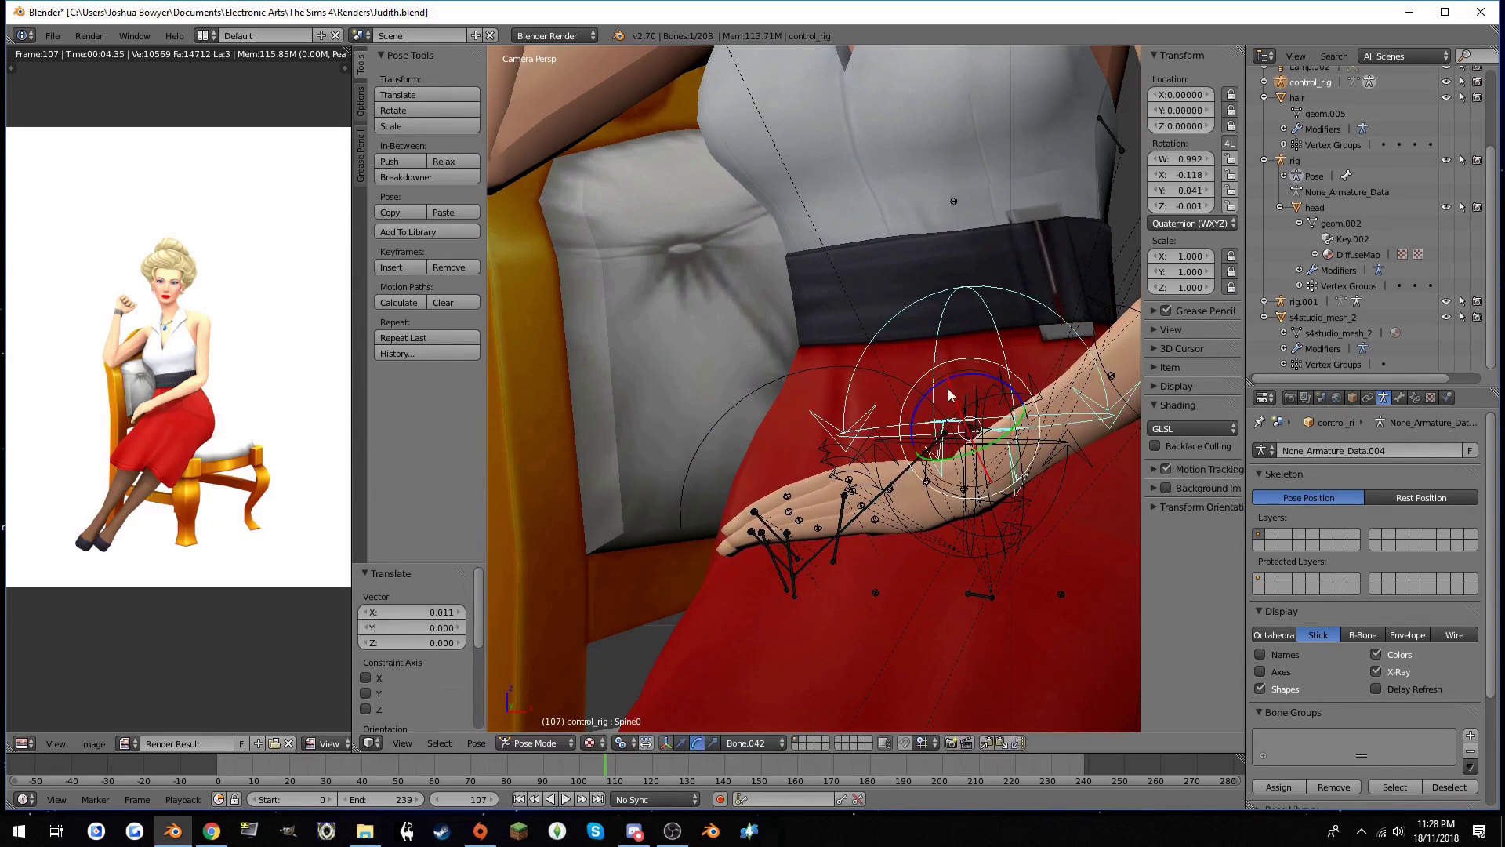
scroll(948, 425, "down", 2)
scroll(824, 510, "up", 2)
right_click(796, 553)
key("r")
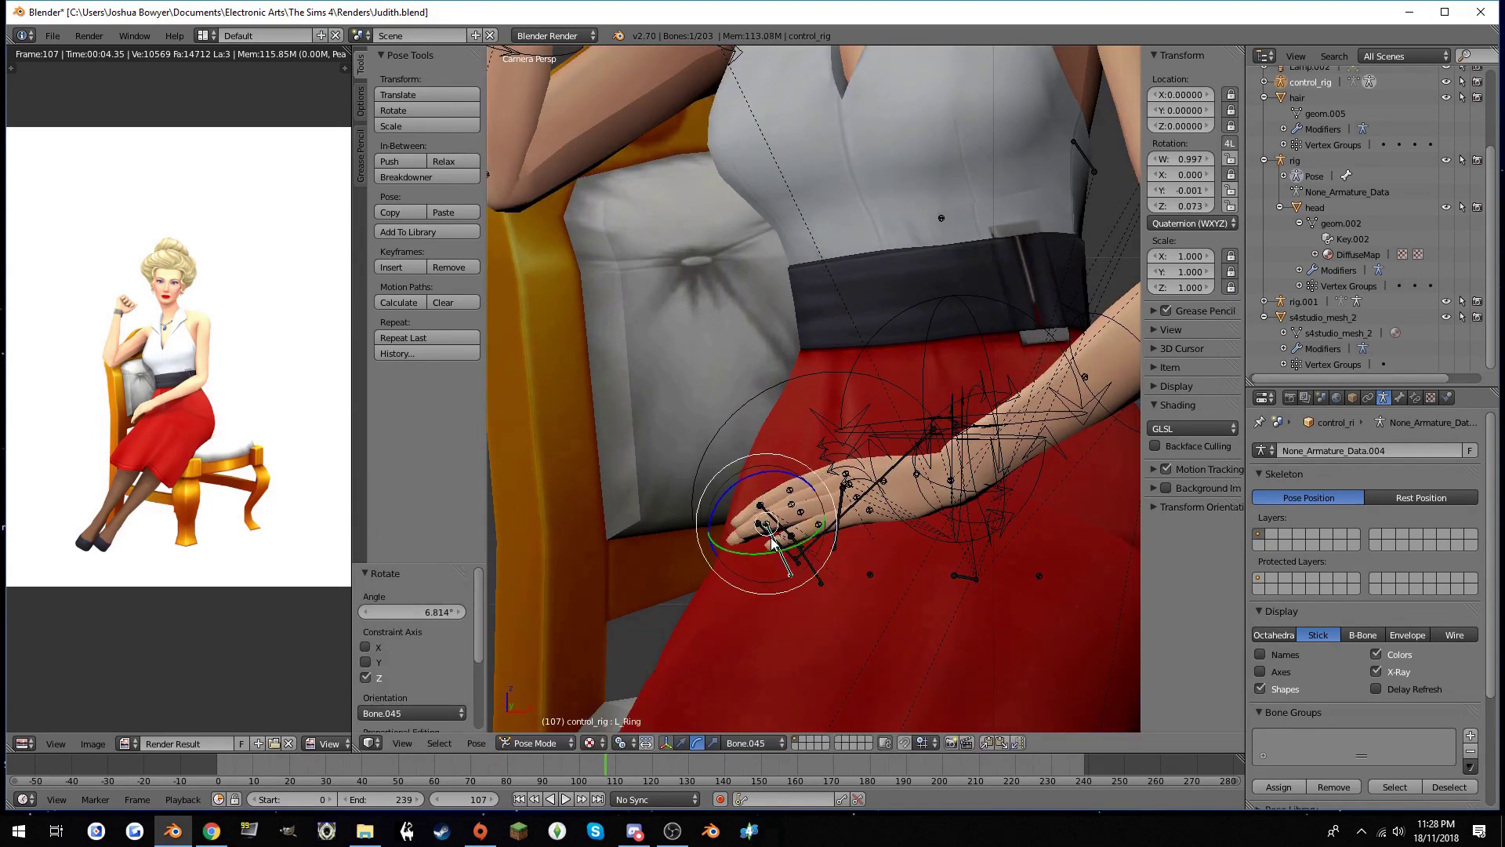
left_click(723, 615)
scroll(835, 547, "down", 2)
scroll(784, 439, "up", 2)
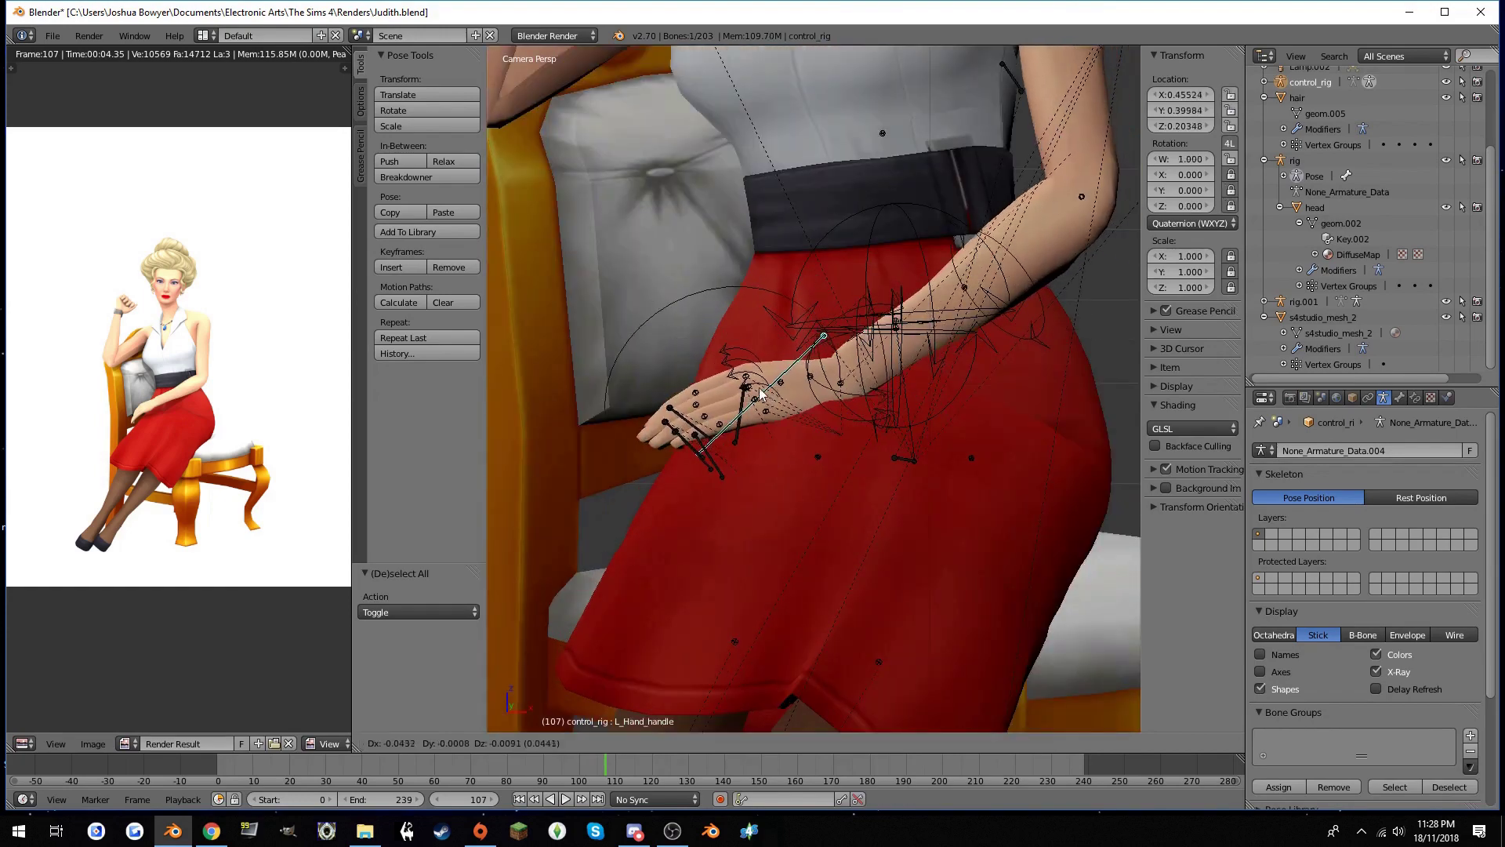
Rotate the left hand rotation bone, deselect all and render a test frame
right_click(831, 353)
key("r")
scroll(783, 370, "down", 2)
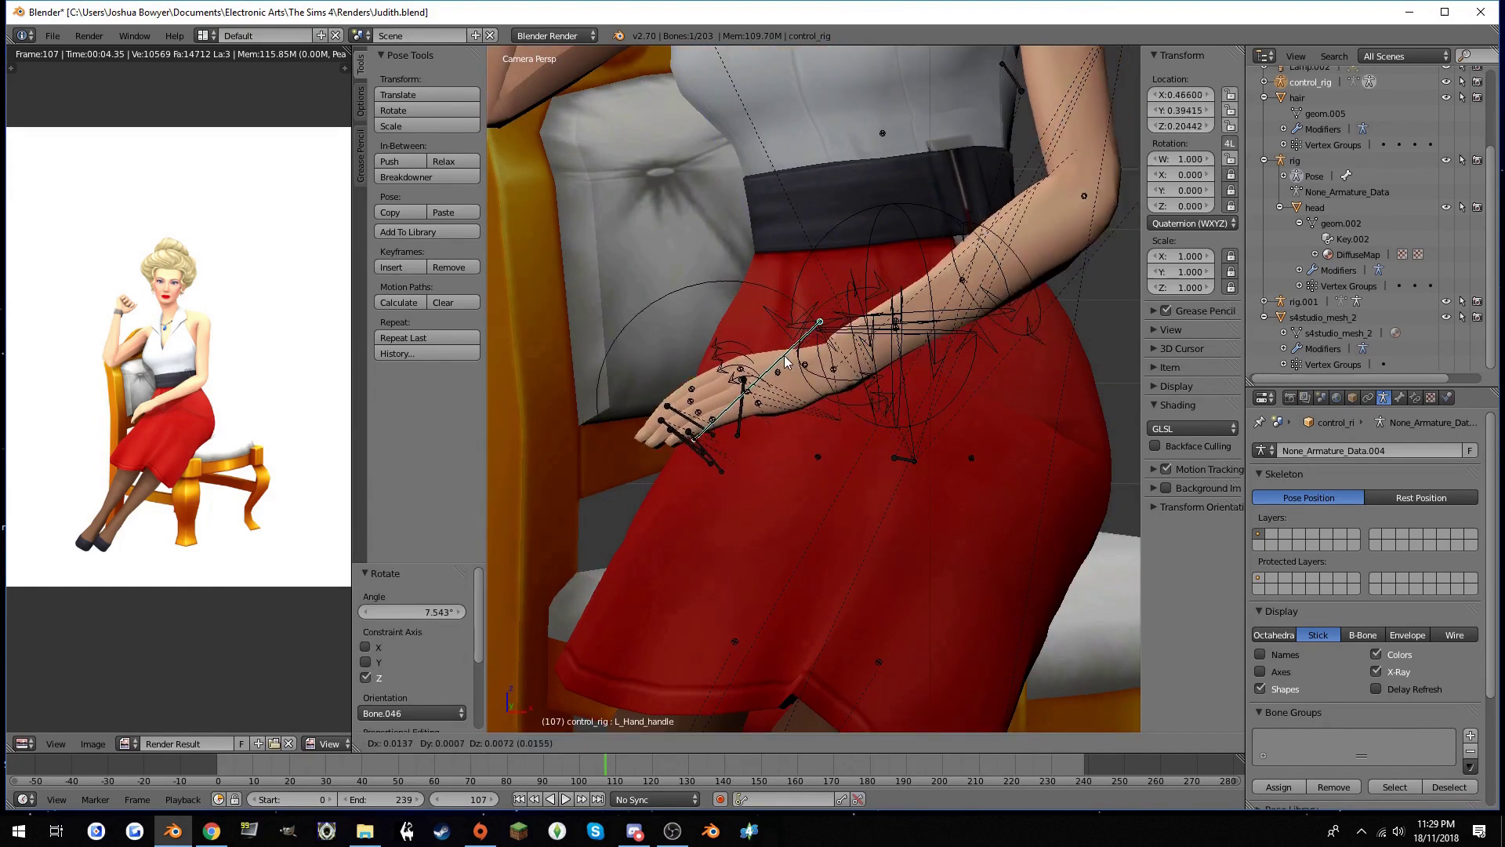
scroll(863, 384, "down", 3)
key("a")
key("F12")
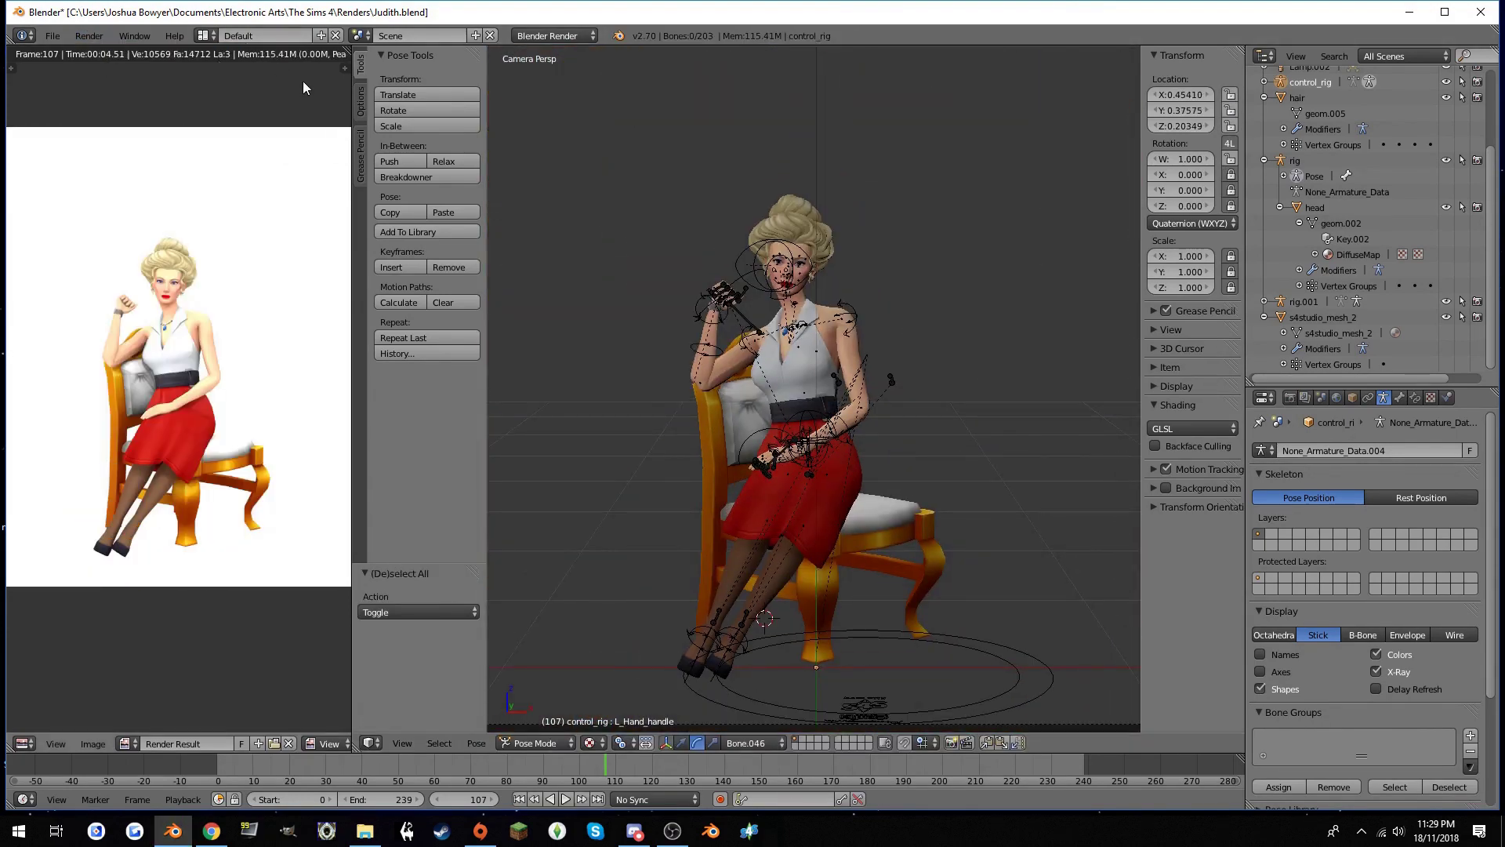
Finish re-angling the feet and adjust the right foot handle
scroll(701, 401, "up", 5)
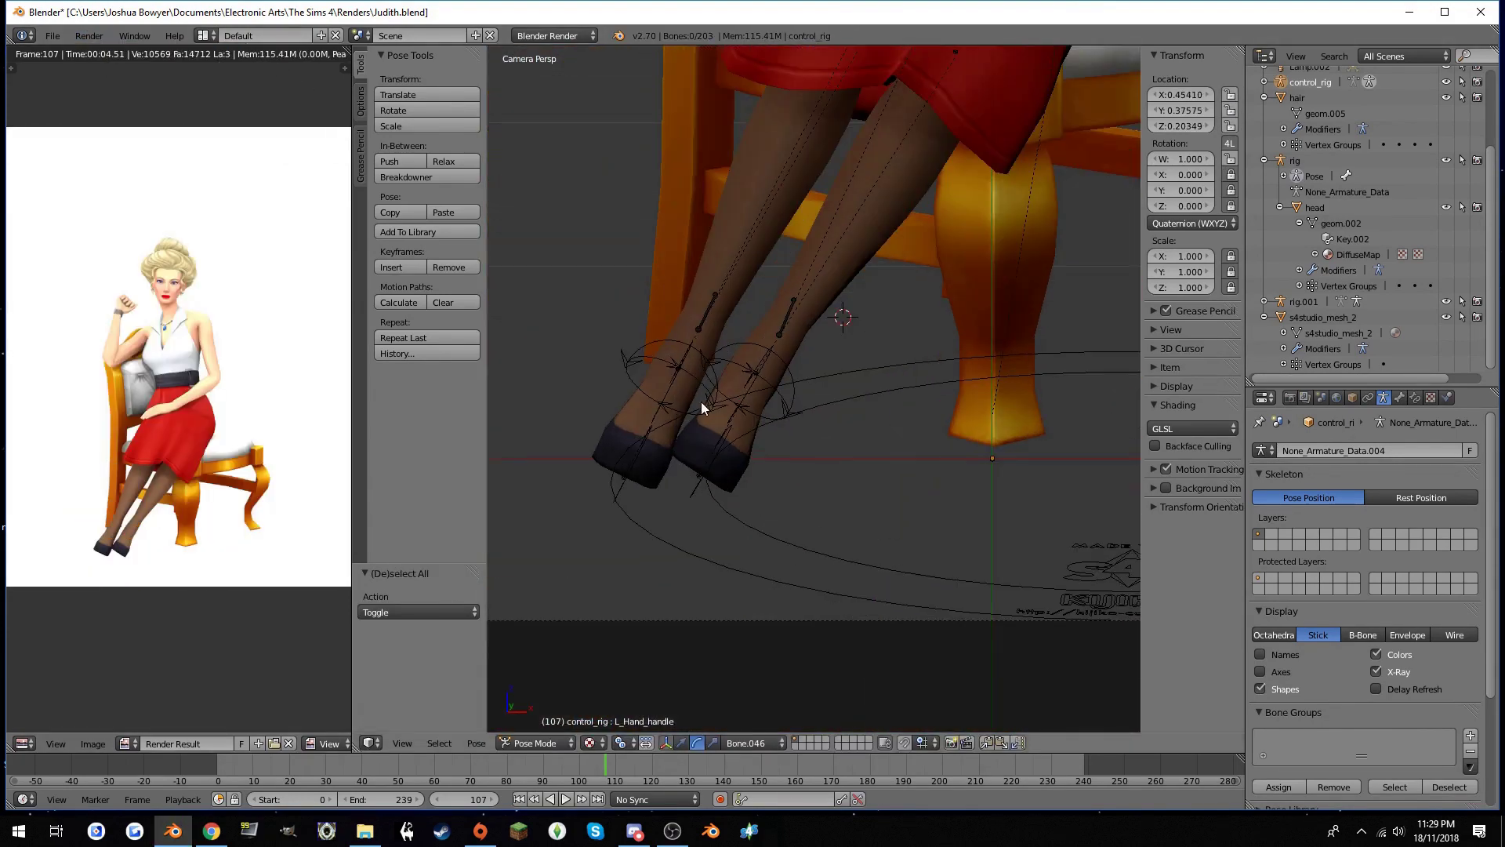
left_click(801, 507)
left_click(622, 316)
key("a")
scroll(740, 478, "down", 3)
right_click(740, 479)
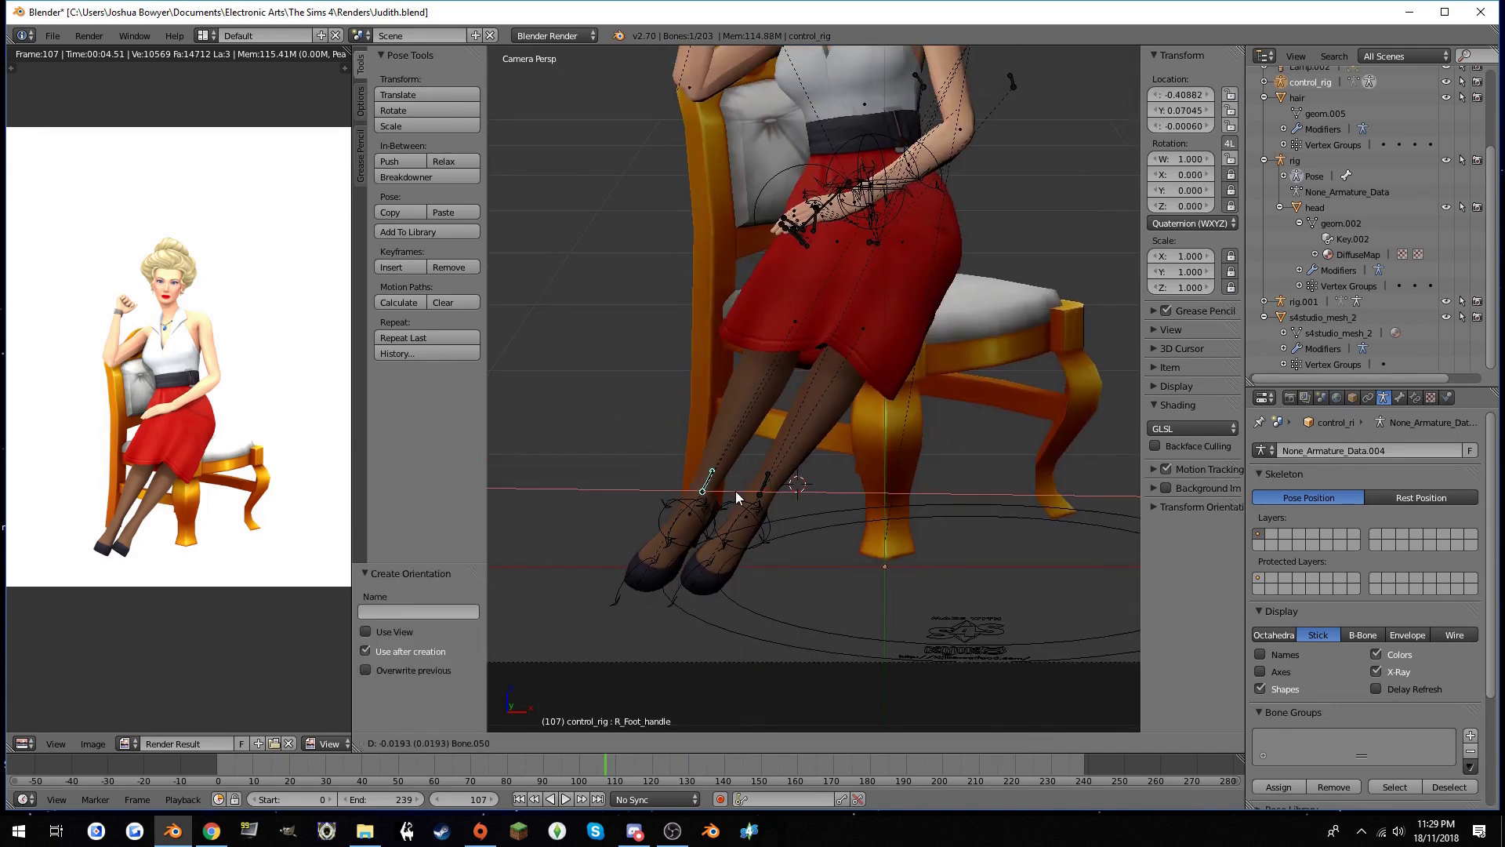
left_click(741, 601)
scroll(910, 383, "down", 3)
Check the legs from a side view, then return to the camera view
middle_click_drag(910, 382, 930, 314)
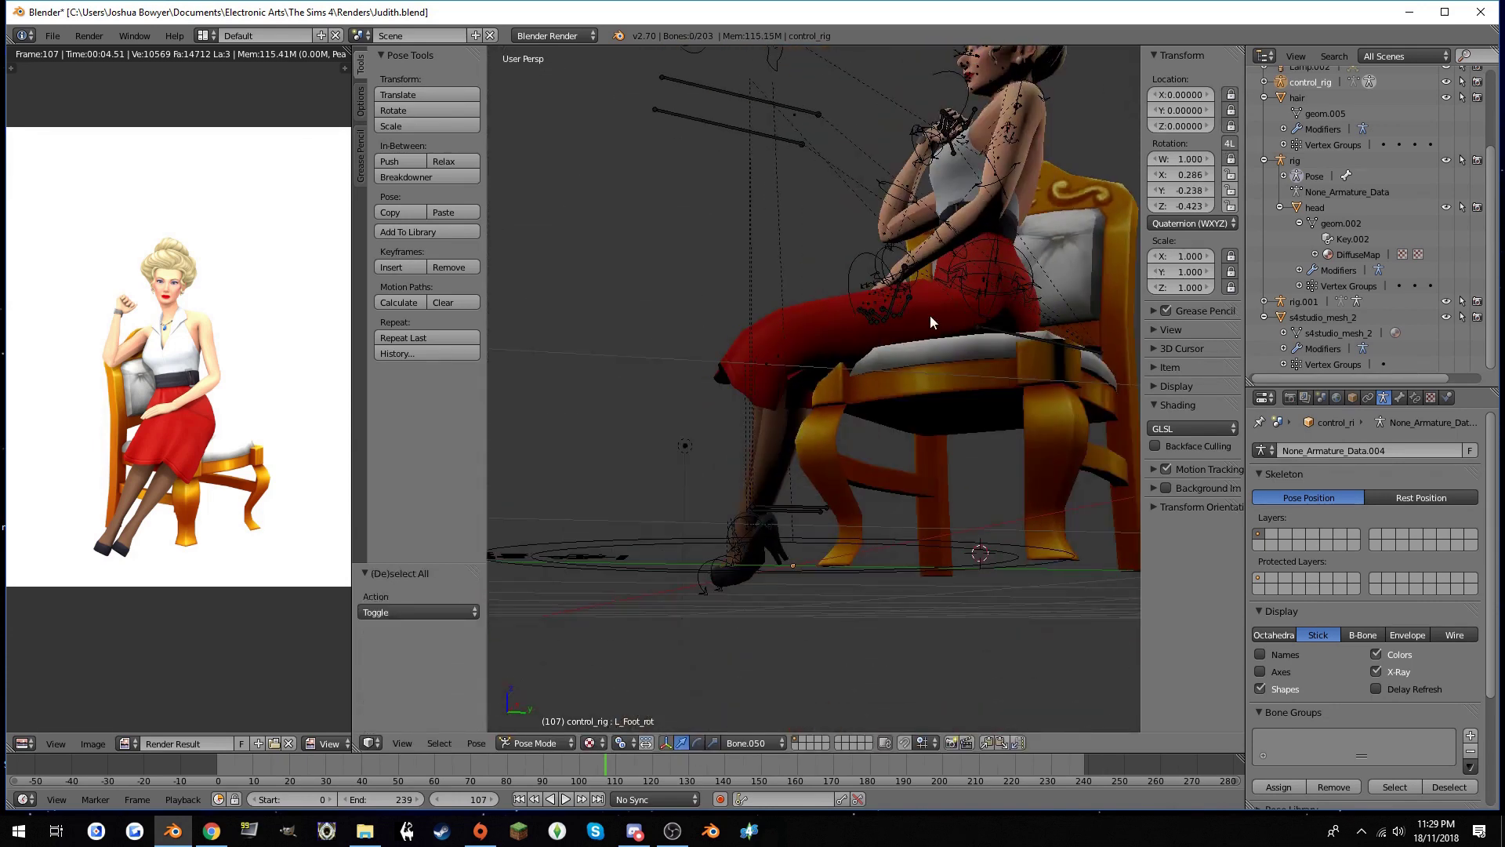
scroll(792, 482, "up", 3)
key("KP_0")
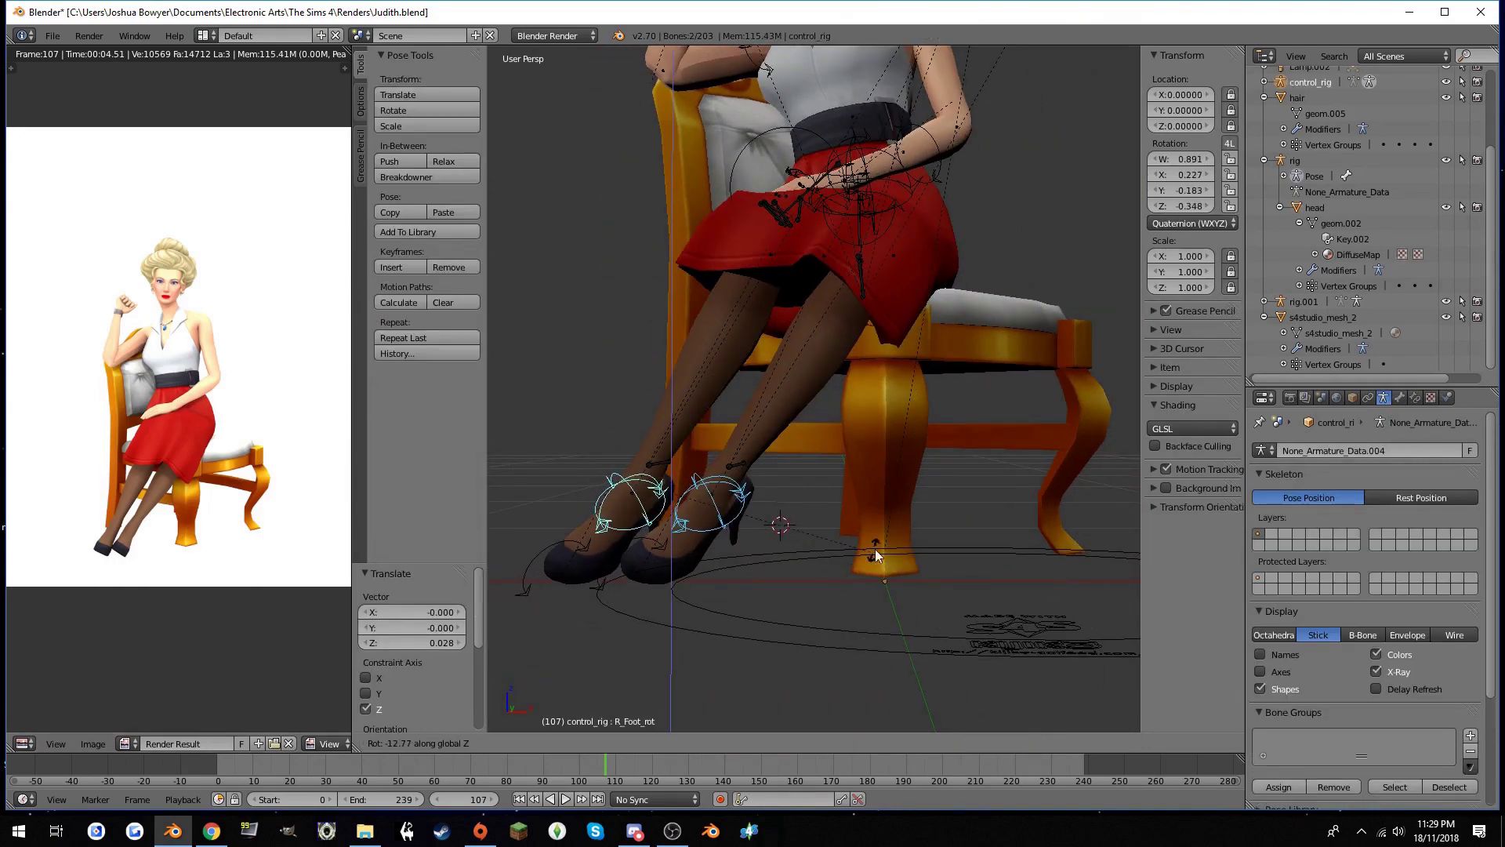
scroll(770, 533, "down", 3)
scroll(834, 334, "up", 5)
key("a")
Rotate the L_Hand_rot bone around the Z axis
right_click(833, 333)
scroll(850, 286, "down", 3)
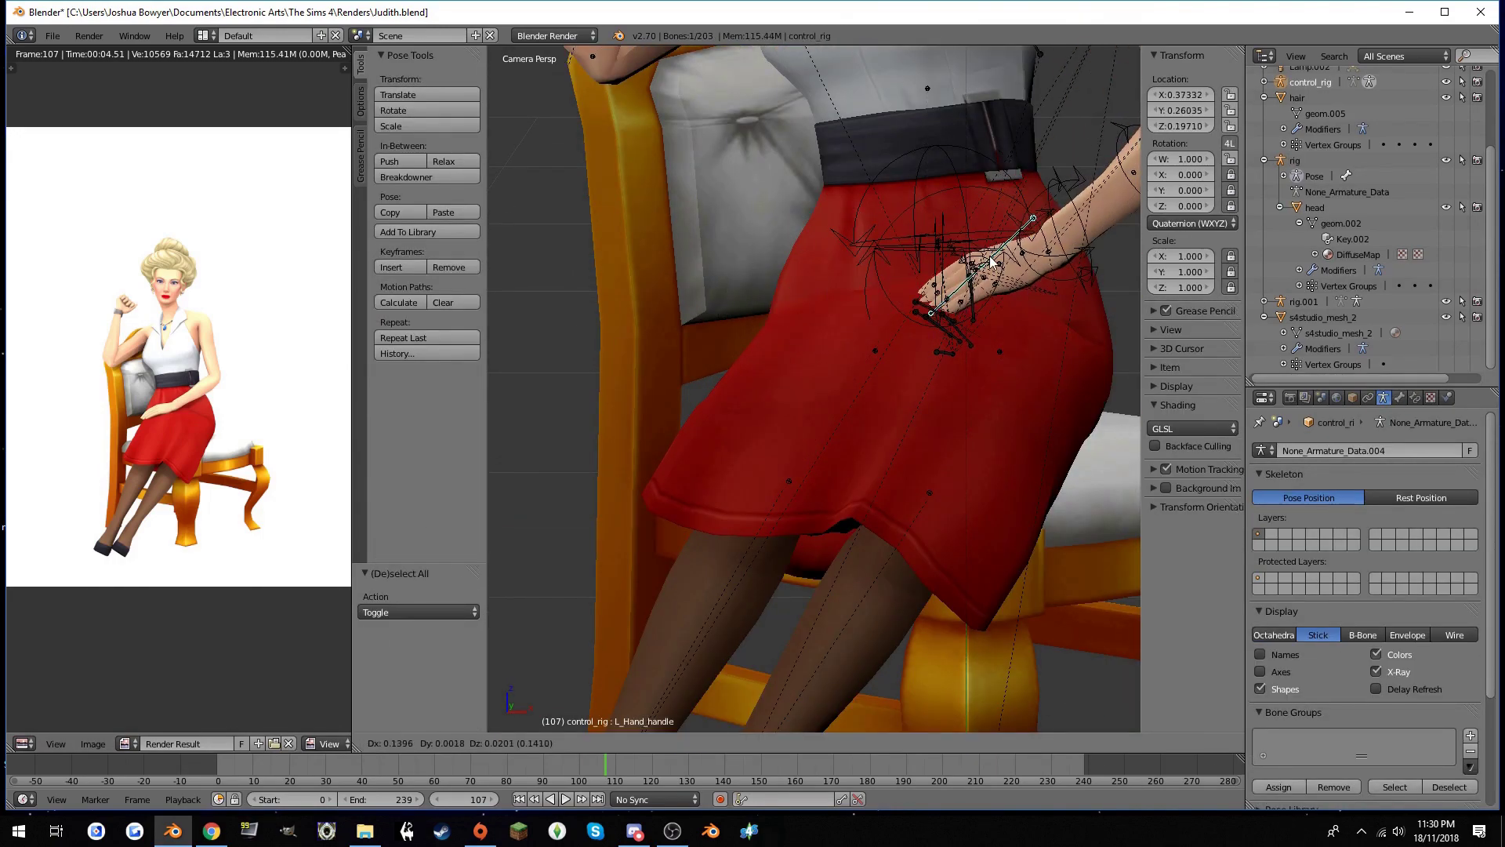
scroll(941, 353, "up", 3)
right_click(953, 357)
key("ctrl+alt+space")
key("r")
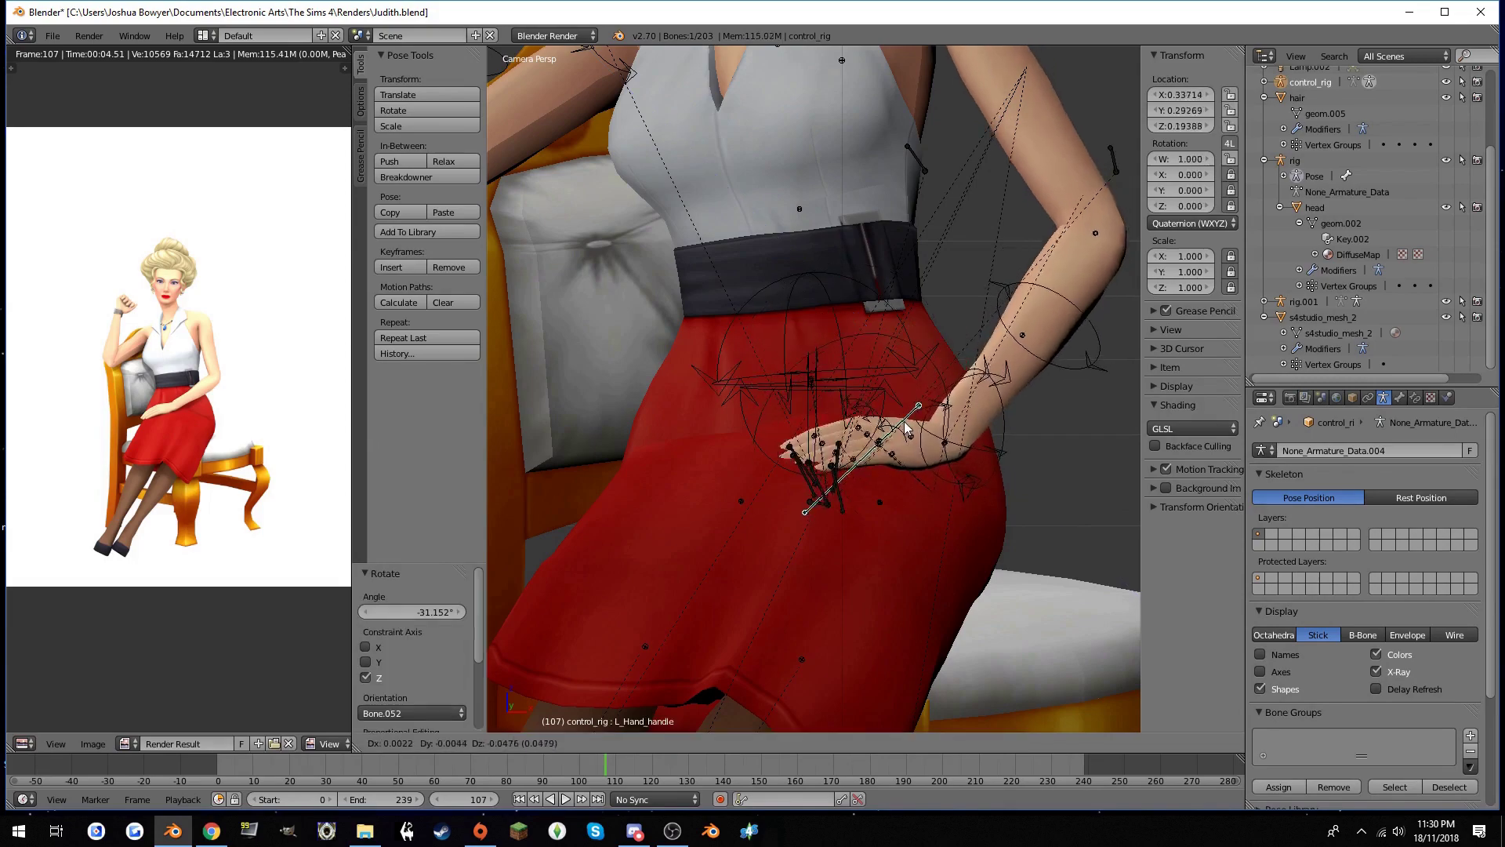
left_click(965, 362)
In camera view, deselect all bones and render the seated figure with F12
mouse_move(965, 362)
middle_mouse_down()
mouse_move(820, 383)
mouse_move(964, 399)
middle_mouse_up()
scroll(820, 382, "up", 3)
right_click(898, 403)
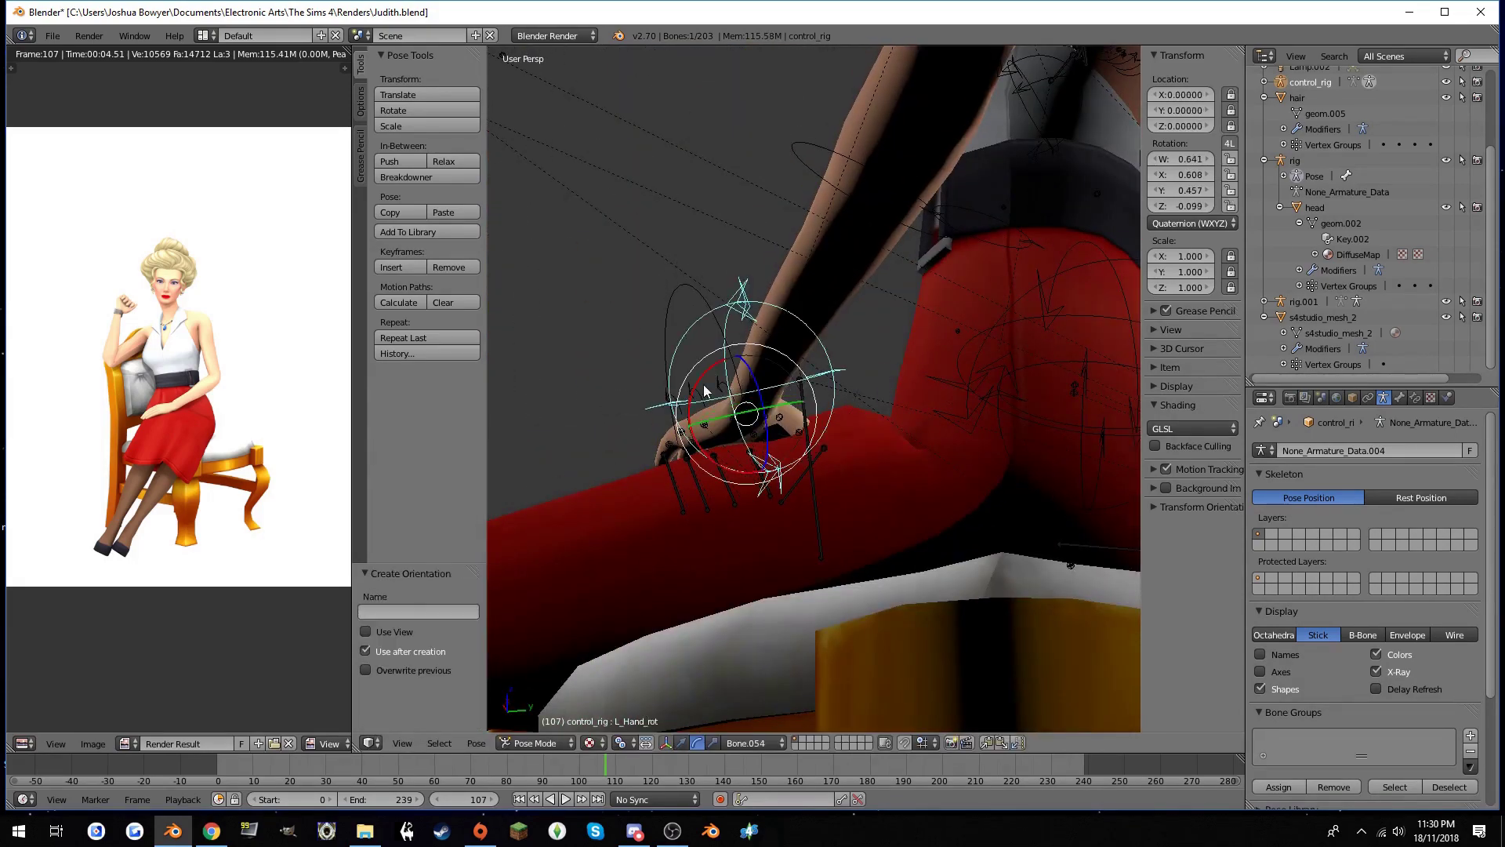
key("KP_0")
scroll(839, 300, "down", 3)
key("a")
key("F12")
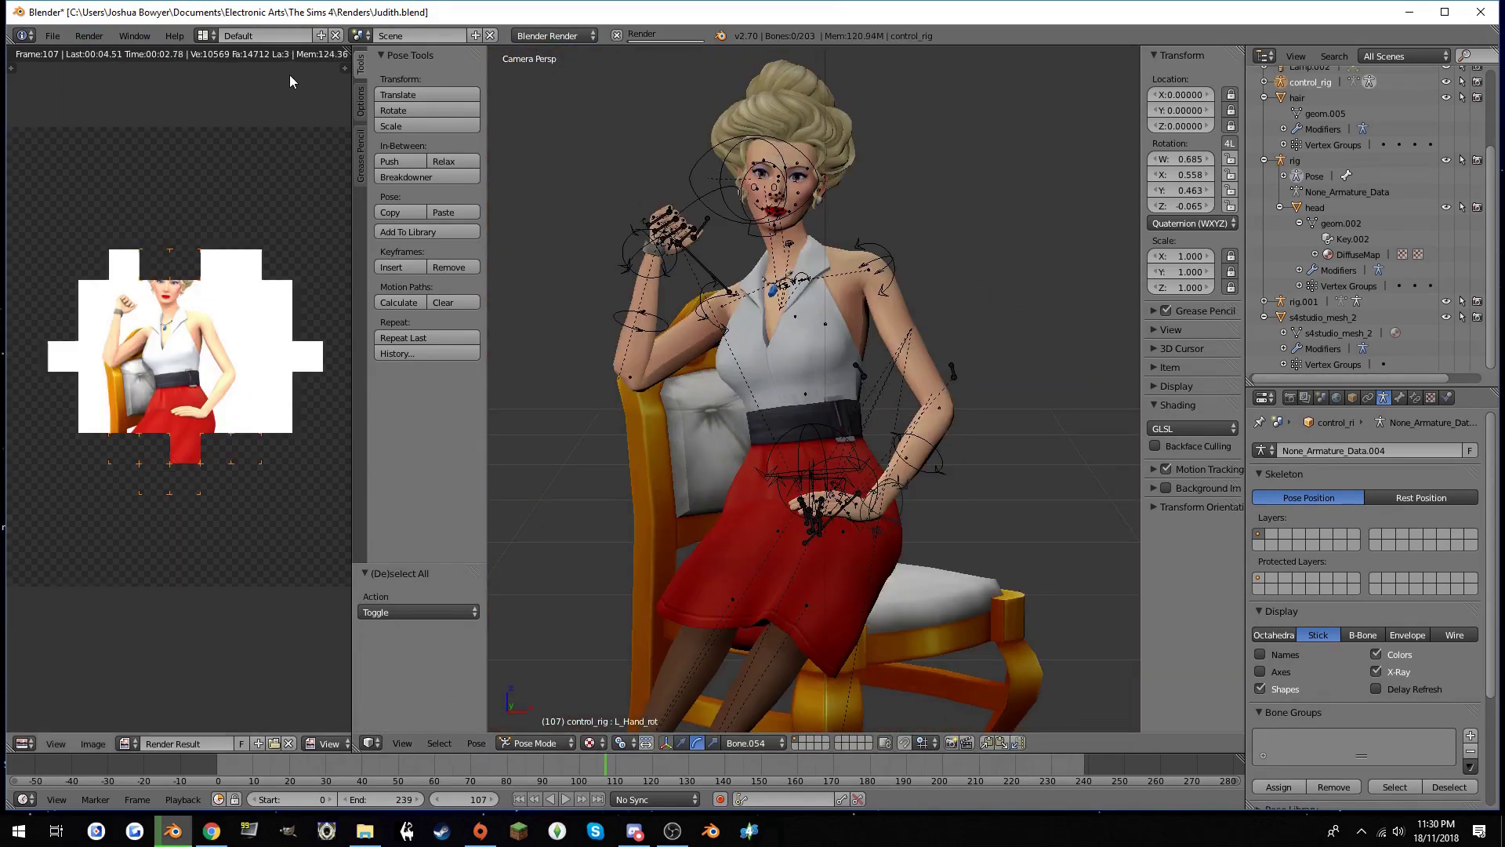
Zoom in on the torso and move the left hand handle toward the cushion
scroll(784, 353, "up", 3)
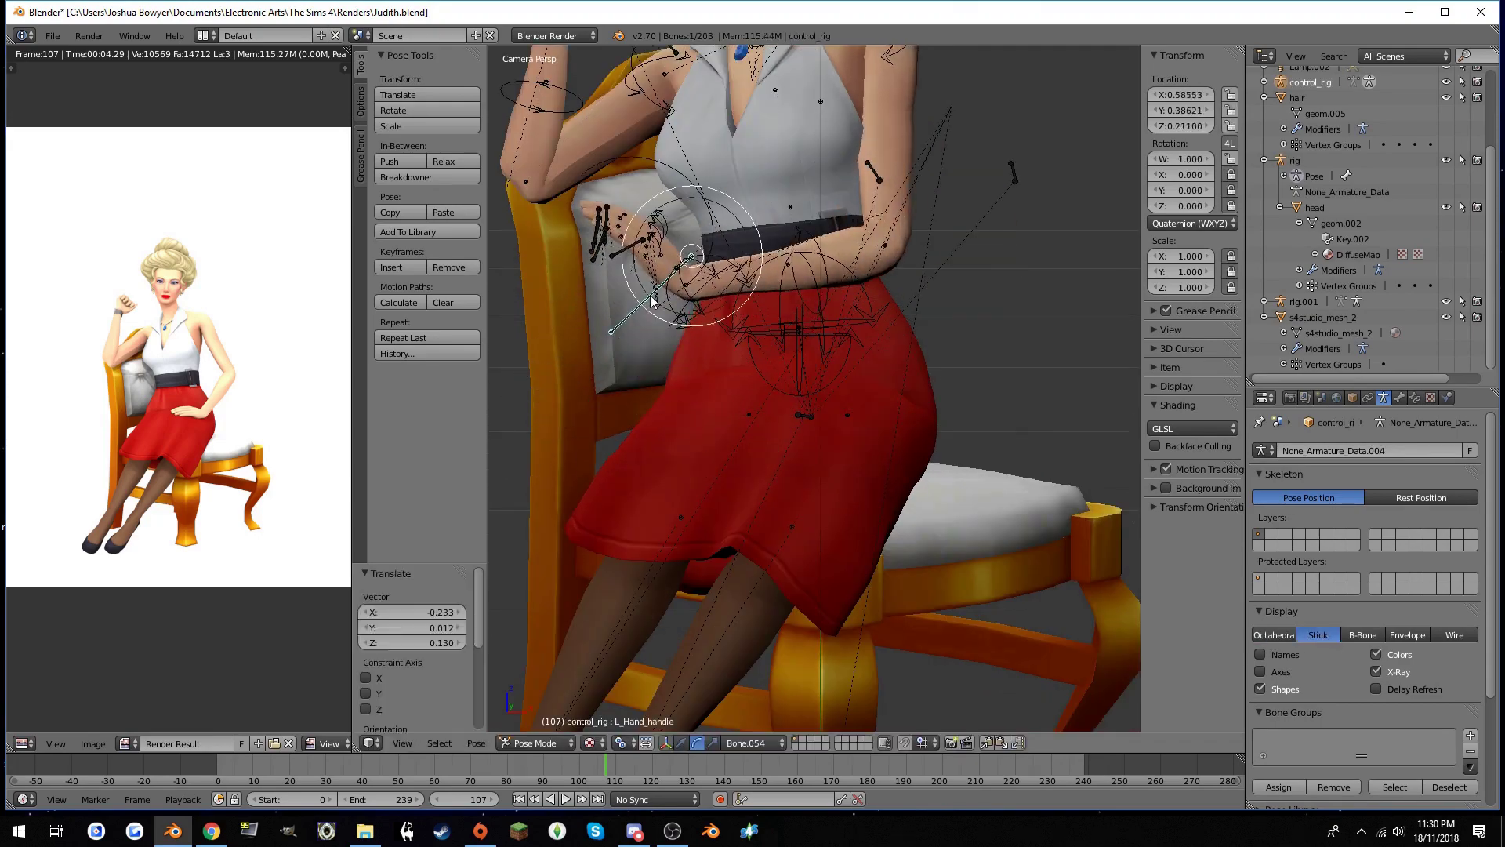
middle_click_drag(825, 402, 902, 329)
right_click_drag(964, 275, 941, 329)
key("r")
key("r")
key("Escape")
mouse_move(922, 458)
middle_mouse_down()
mouse_move(784, 439)
mouse_move(705, 471)
mouse_move(784, 314)
mouse_move(745, 392)
mouse_move(730, 353)
middle_mouse_up()
right_click(657, 420)
key("g")
left_click(715, 476)
Rotate the left hand control and render a test image of the pose
right_click(705, 455)
key("r")
left_click(734, 427)
scroll(787, 397, "down", 5)
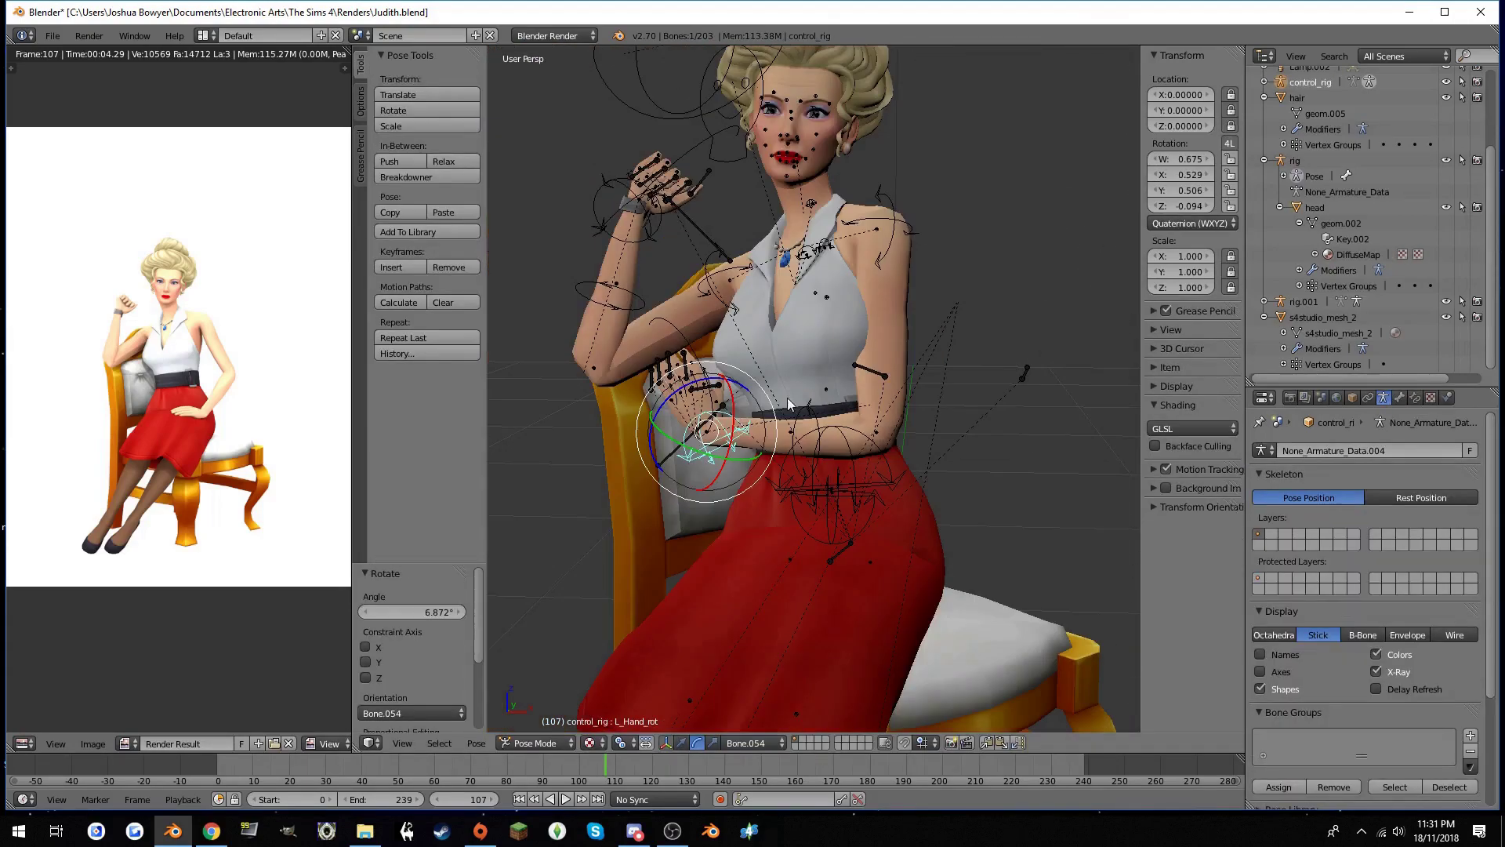
key("F12")
Rotate the left upper arm bone
scroll(787, 397, "up", 2)
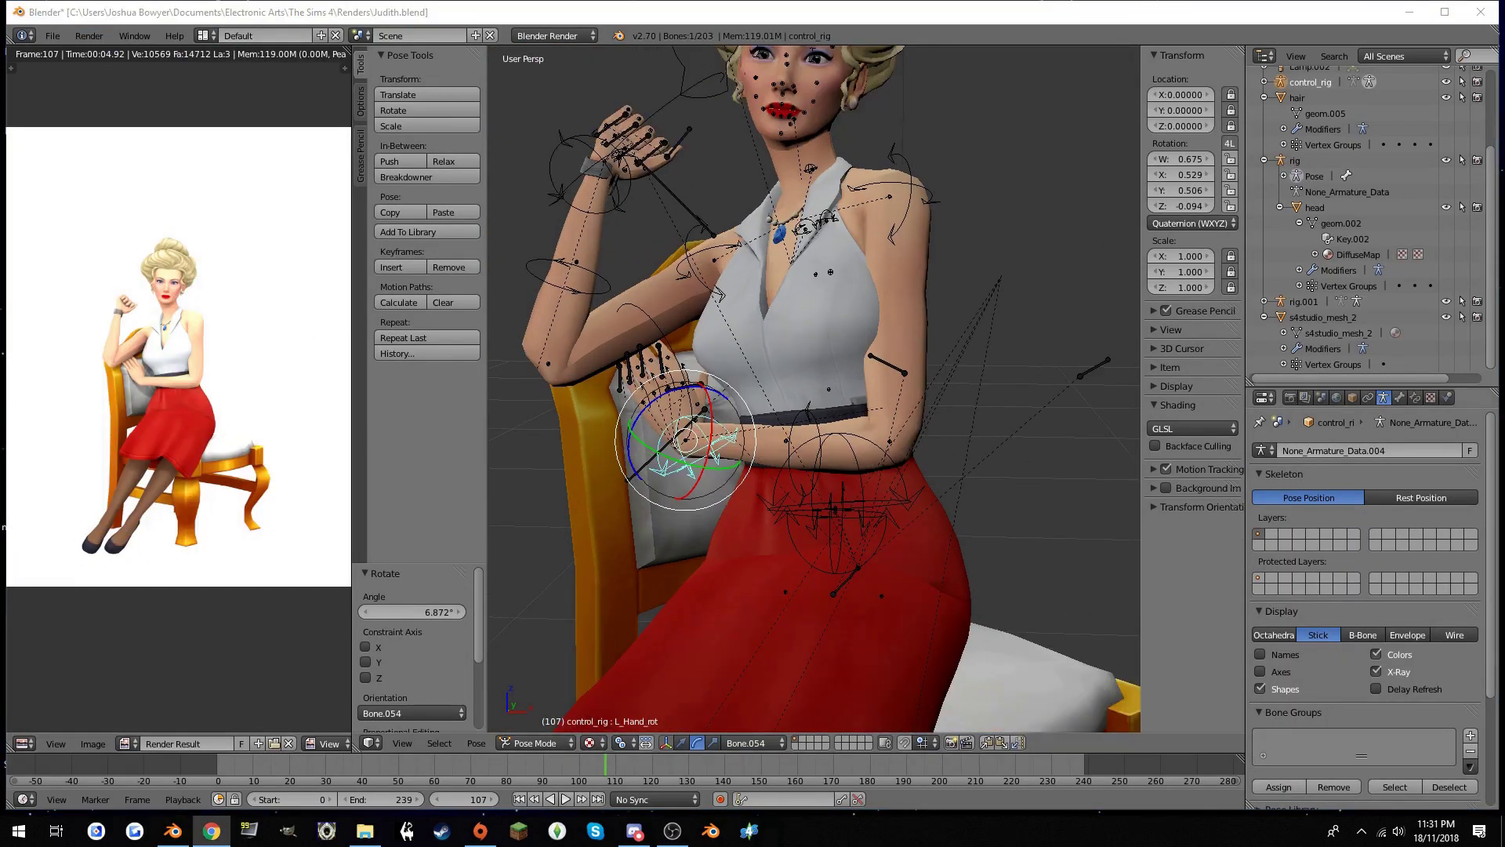
mouse_move(787, 397)
middle_mouse_down()
mouse_move(894, 451)
mouse_move(901, 421)
mouse_move(928, 426)
mouse_move(913, 361)
mouse_move(896, 454)
mouse_move(944, 534)
middle_mouse_up()
right_click(893, 448)
key("r")
key("r")
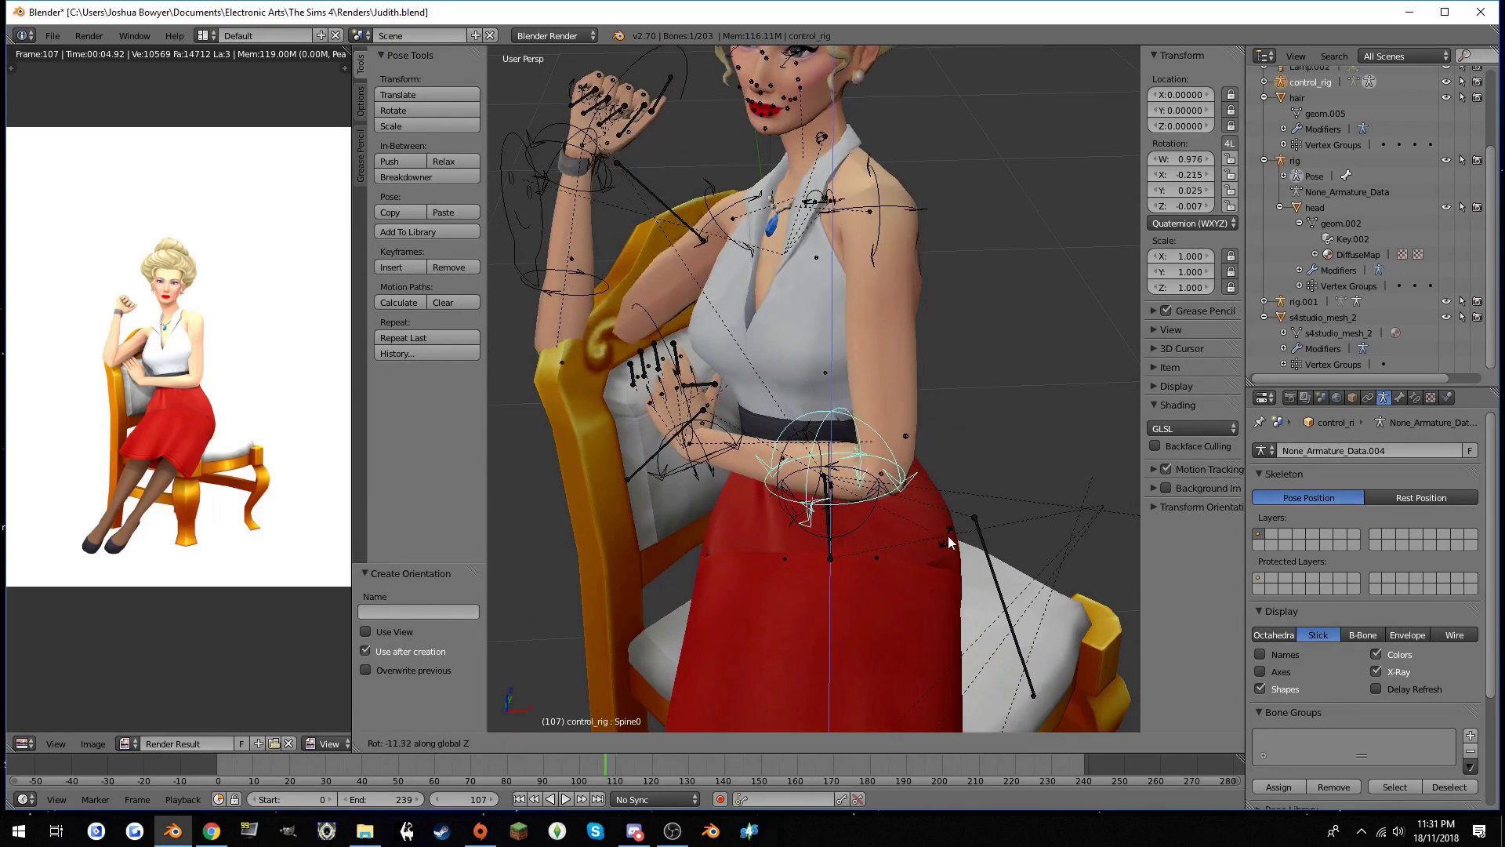
Rotate the left hand handle about the Z axis and move it closer
right_click(948, 534)
key("r")
key("z")
key("Return")
right_click(693, 460)
key("g")
left_click(693, 460)
Check the pose through the camera view and rotate the right thumb bone
mouse_move(693, 460)
middle_mouse_down()
mouse_move(765, 413)
mouse_move(694, 454)
mouse_move(729, 452)
mouse_move(680, 399)
middle_mouse_up()
scroll(729, 452, "up", 2)
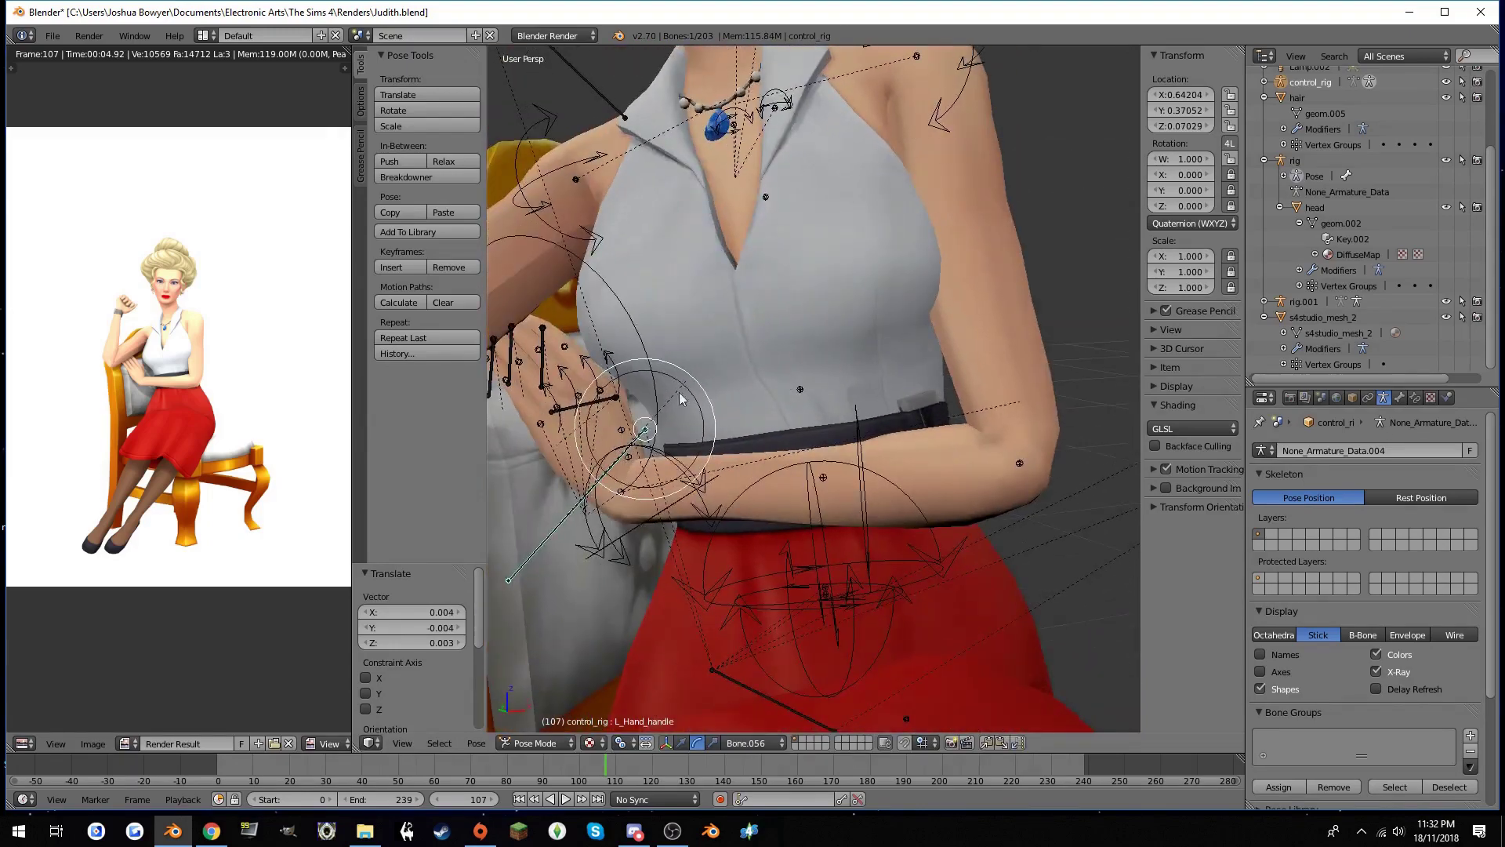
left_click(704, 462)
key("KP_0")
right_click(754, 276)
key("r")
left_click(881, 251)
Move the left hand handle to a new position
middle_click_drag(881, 251, 825, 474)
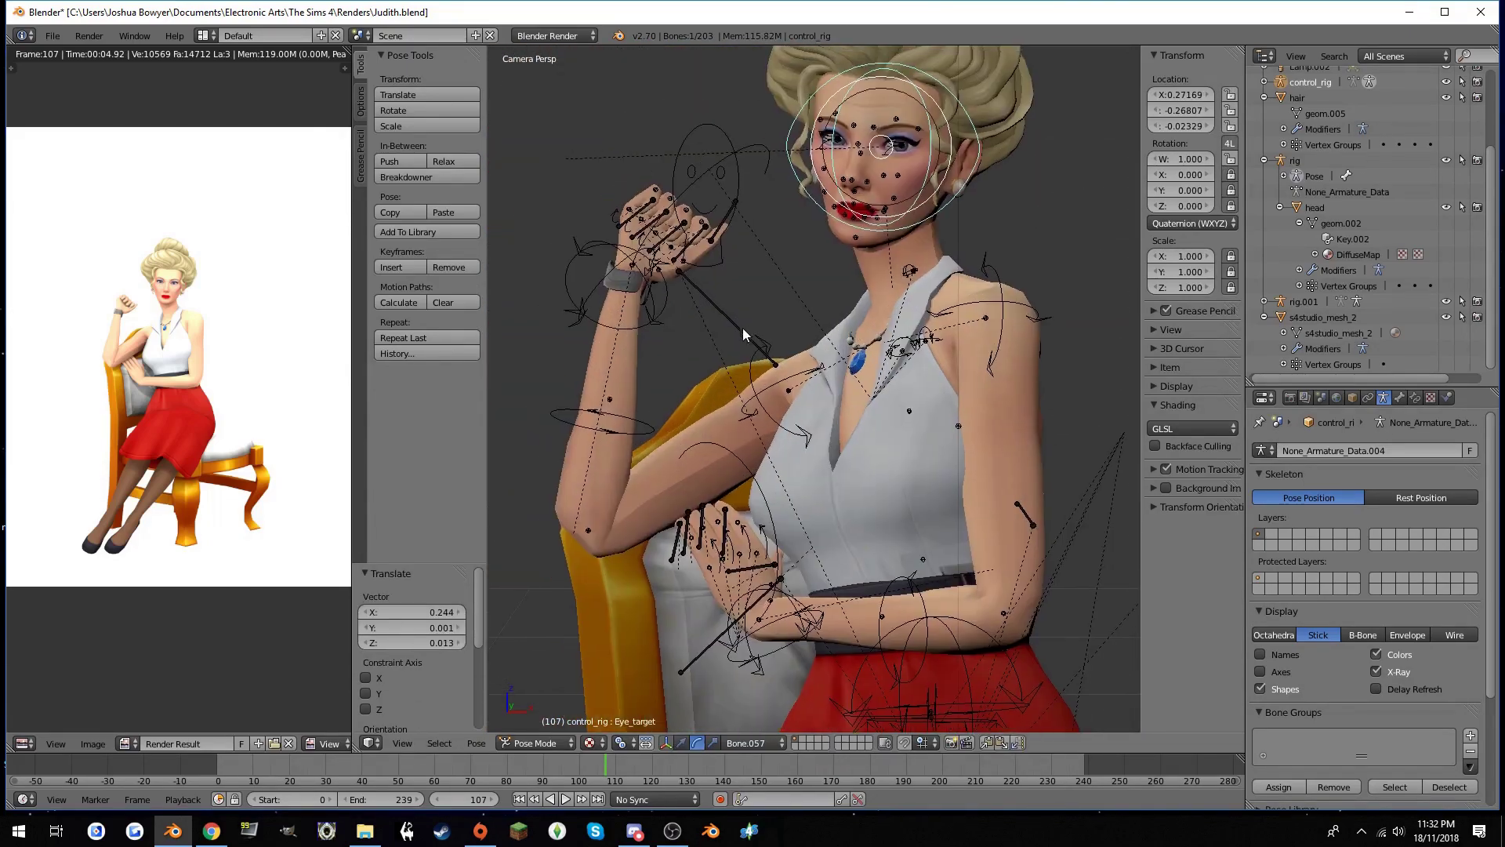
scroll(825, 474, "down", 2)
scroll(725, 383, "up", 4)
right_click(725, 383)
key("g")
left_click(724, 383)
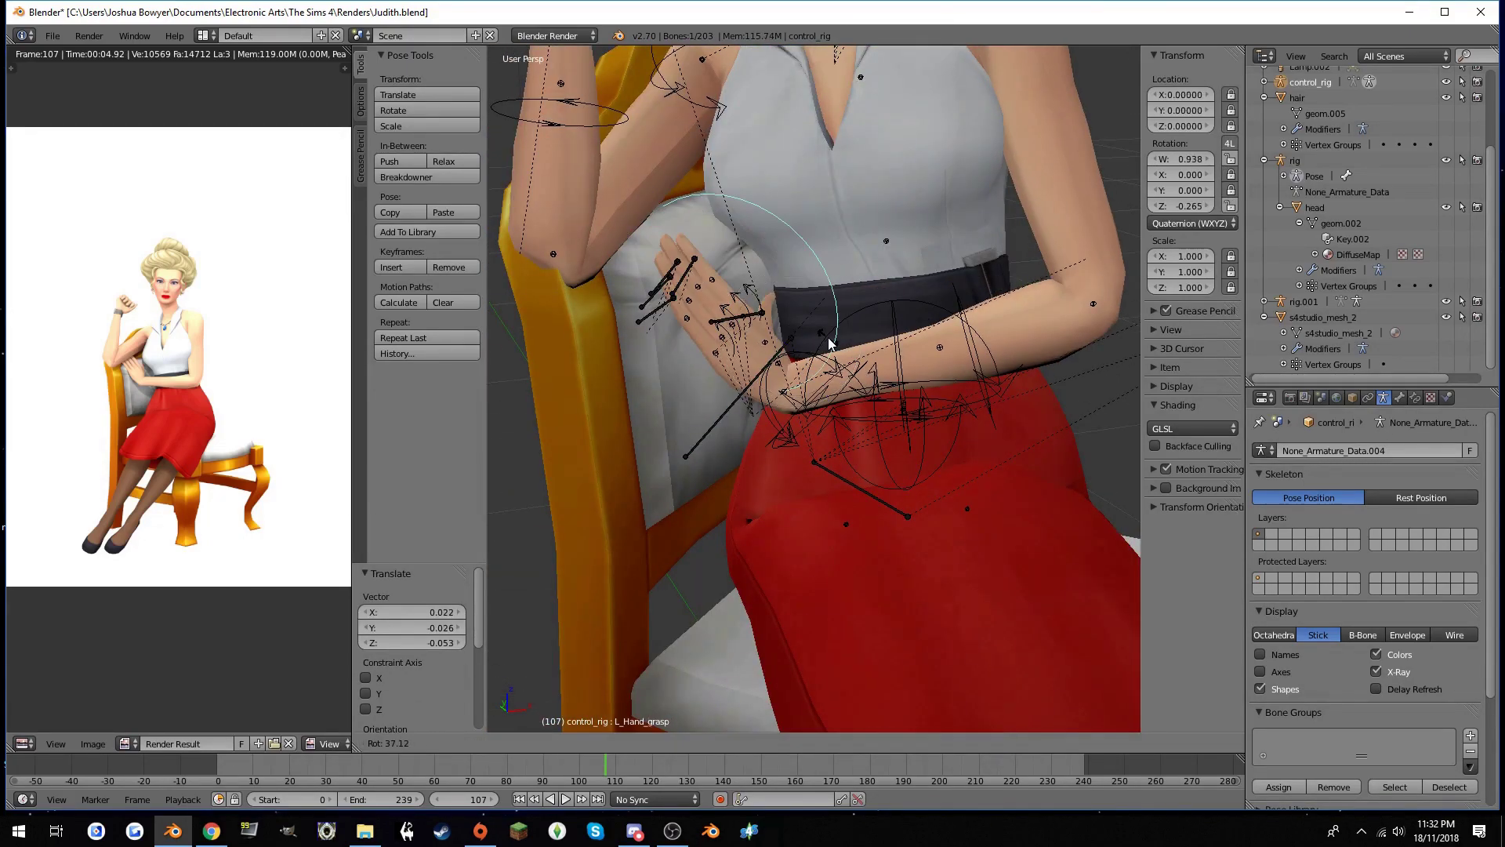
Rotate the left hand grasp control, first about Z, then freely
scroll(725, 382, "up", 3)
right_click(690, 416)
key("r")
key("z")
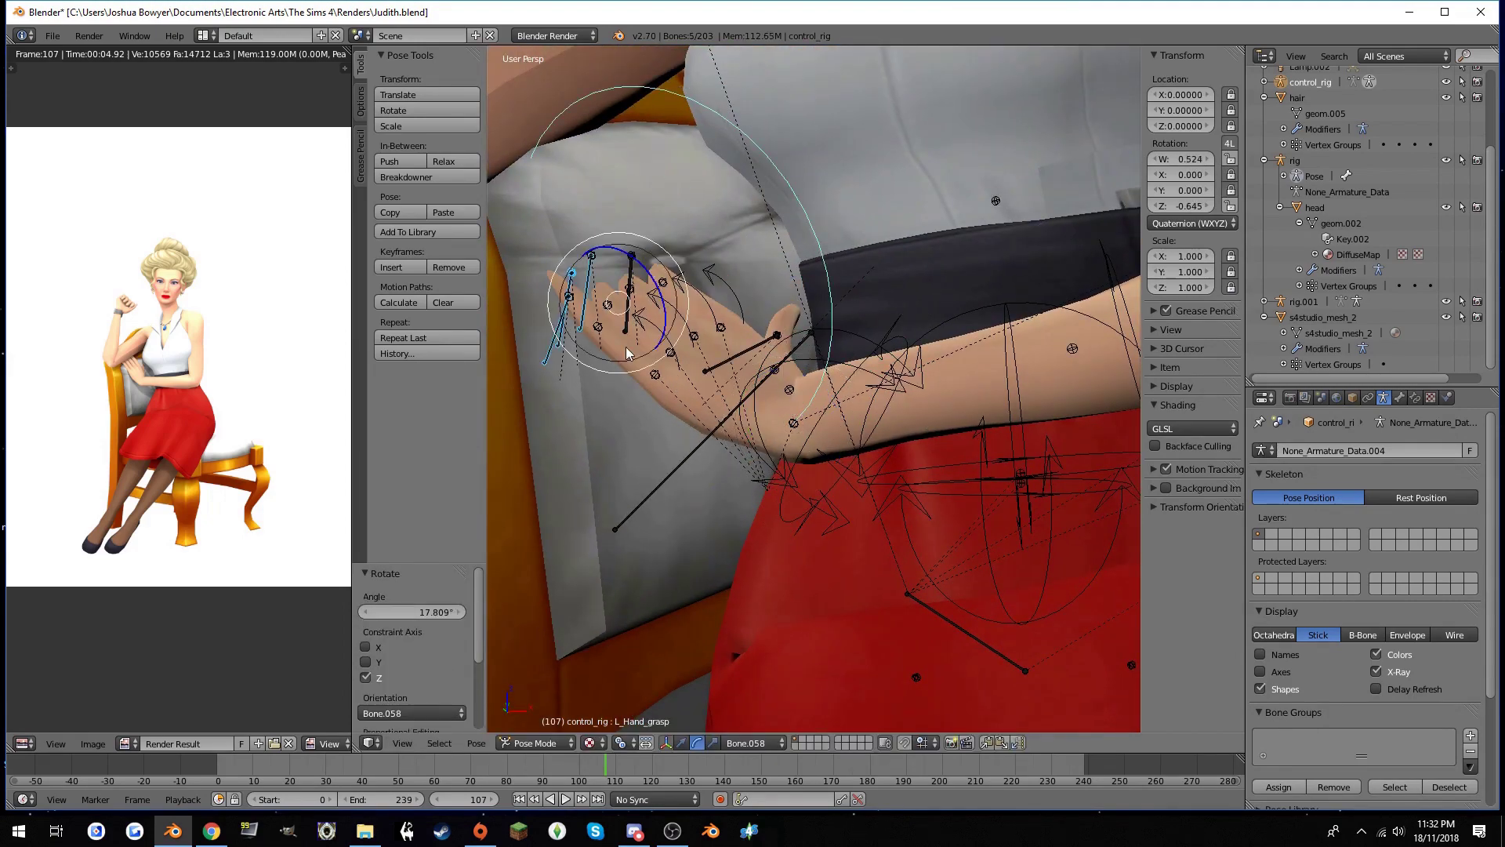
middle_click_drag(628, 353, 784, 440)
key("r")
left_click(867, 492)
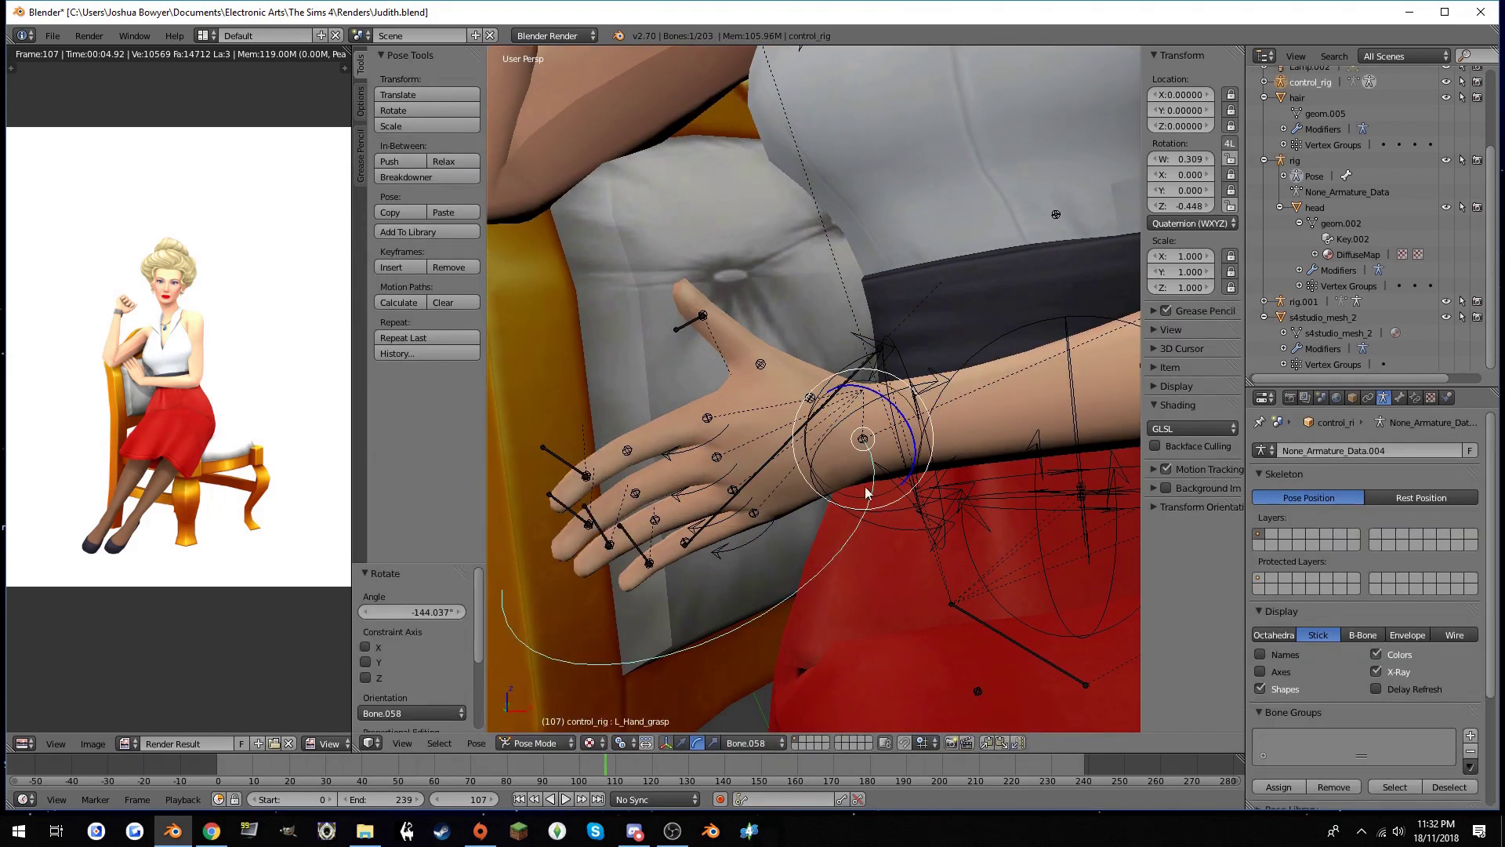
middle_click_drag(867, 493, 811, 474)
Select the left thumb, then the left hand rotation control, viewing around the hand
right_click(841, 383)
key("ctrl+alt+space")
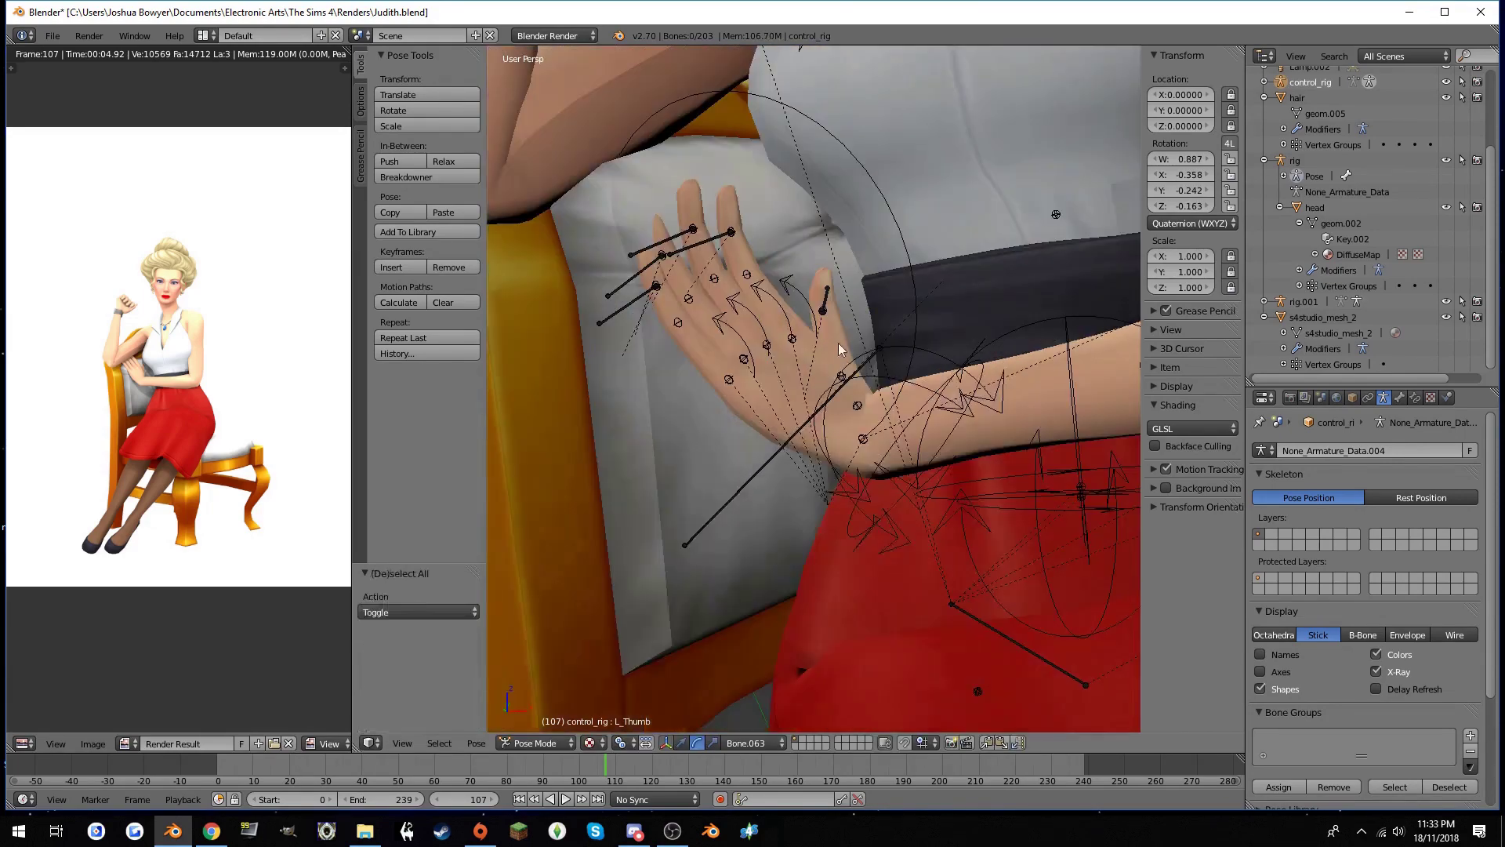
right_click(862, 439)
scroll(953, 444, "down", 4)
scroll(868, 474, "up", 3)
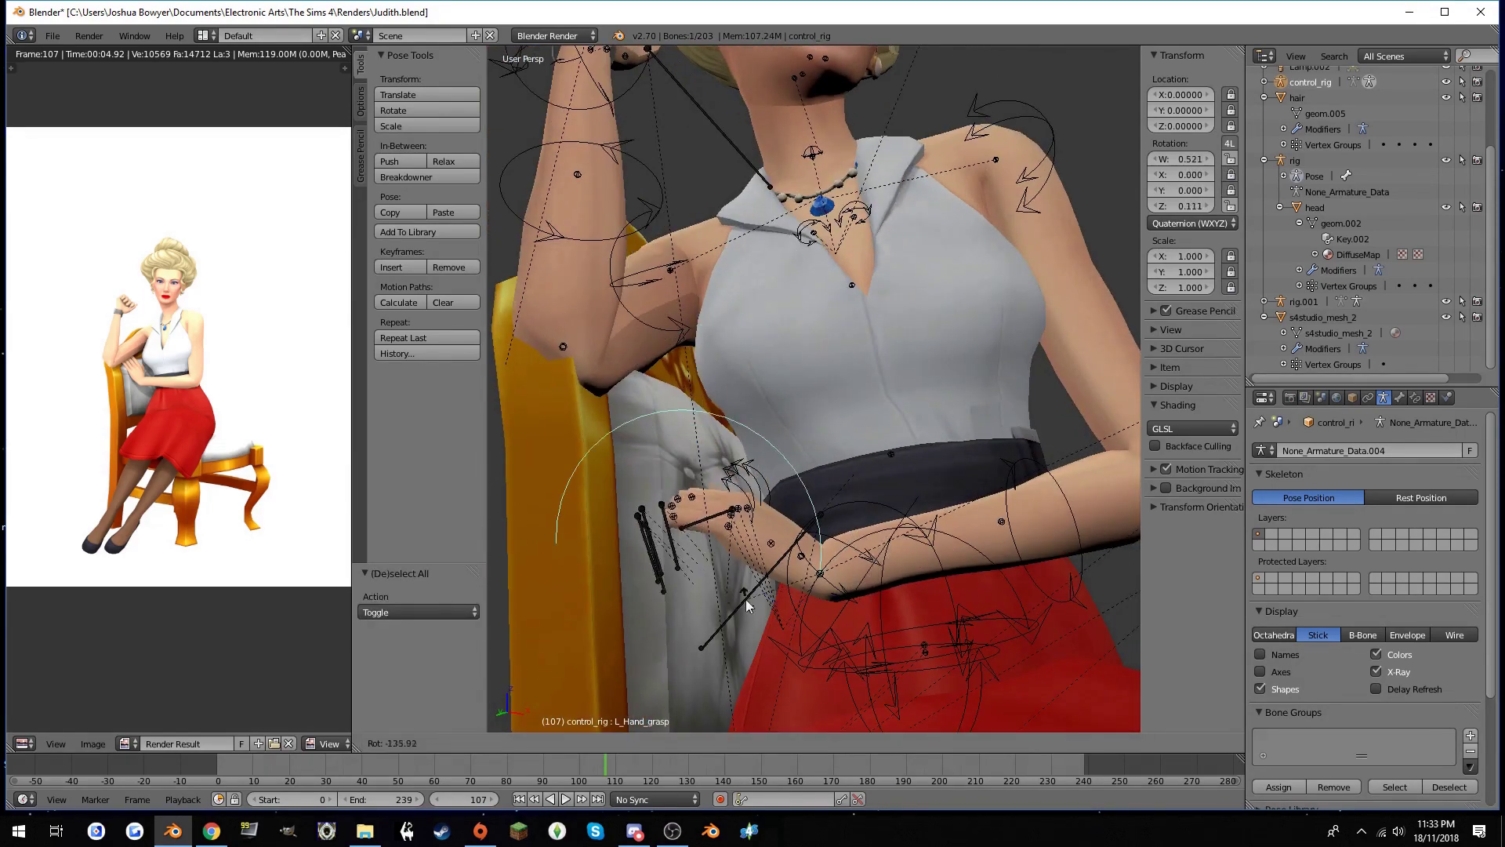
right_click(775, 566)
middle_click_drag(775, 566, 753, 596)
Rotate the left wrist about the Z axis and return to the camera view
key("r")
key("z")
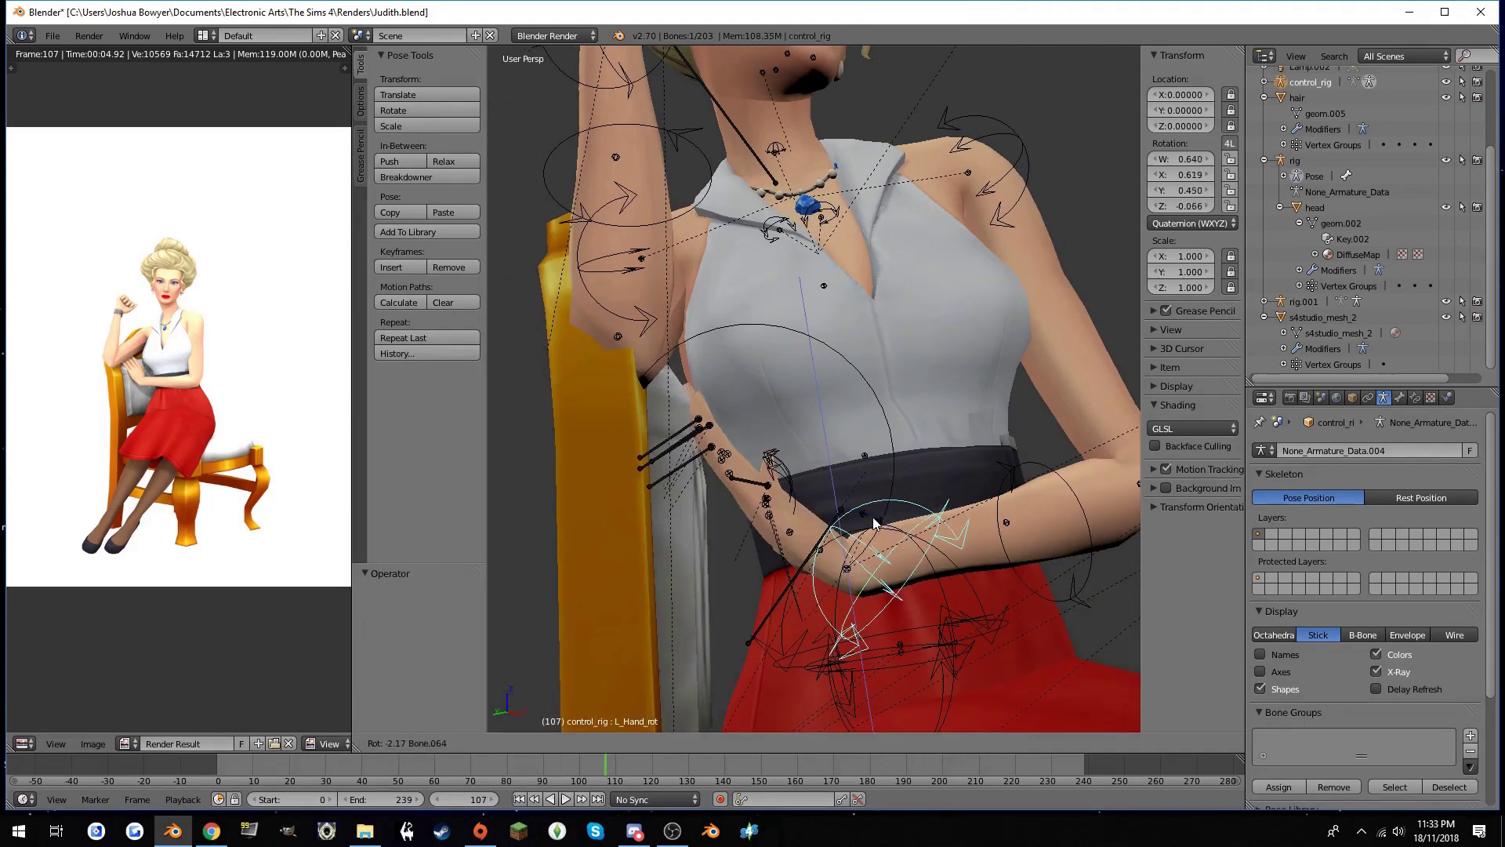
left_click(750, 612)
right_click(753, 615)
scroll(776, 572, "down", 6)
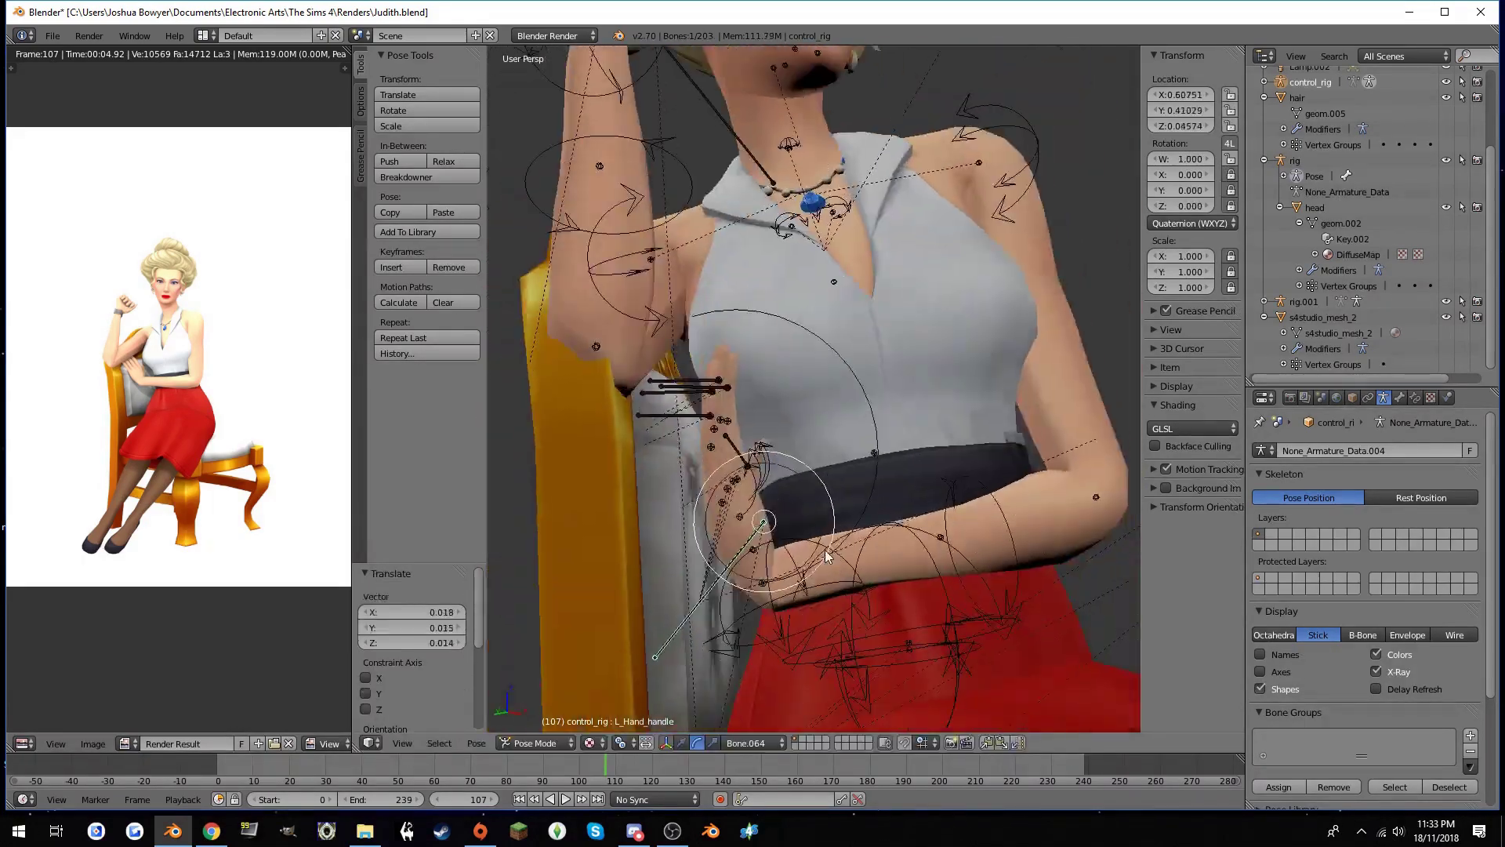
key("a")
key("KP_0")
Move the left hand handle, undoing an unwanted hand rotation
right_click(792, 533)
key("g")
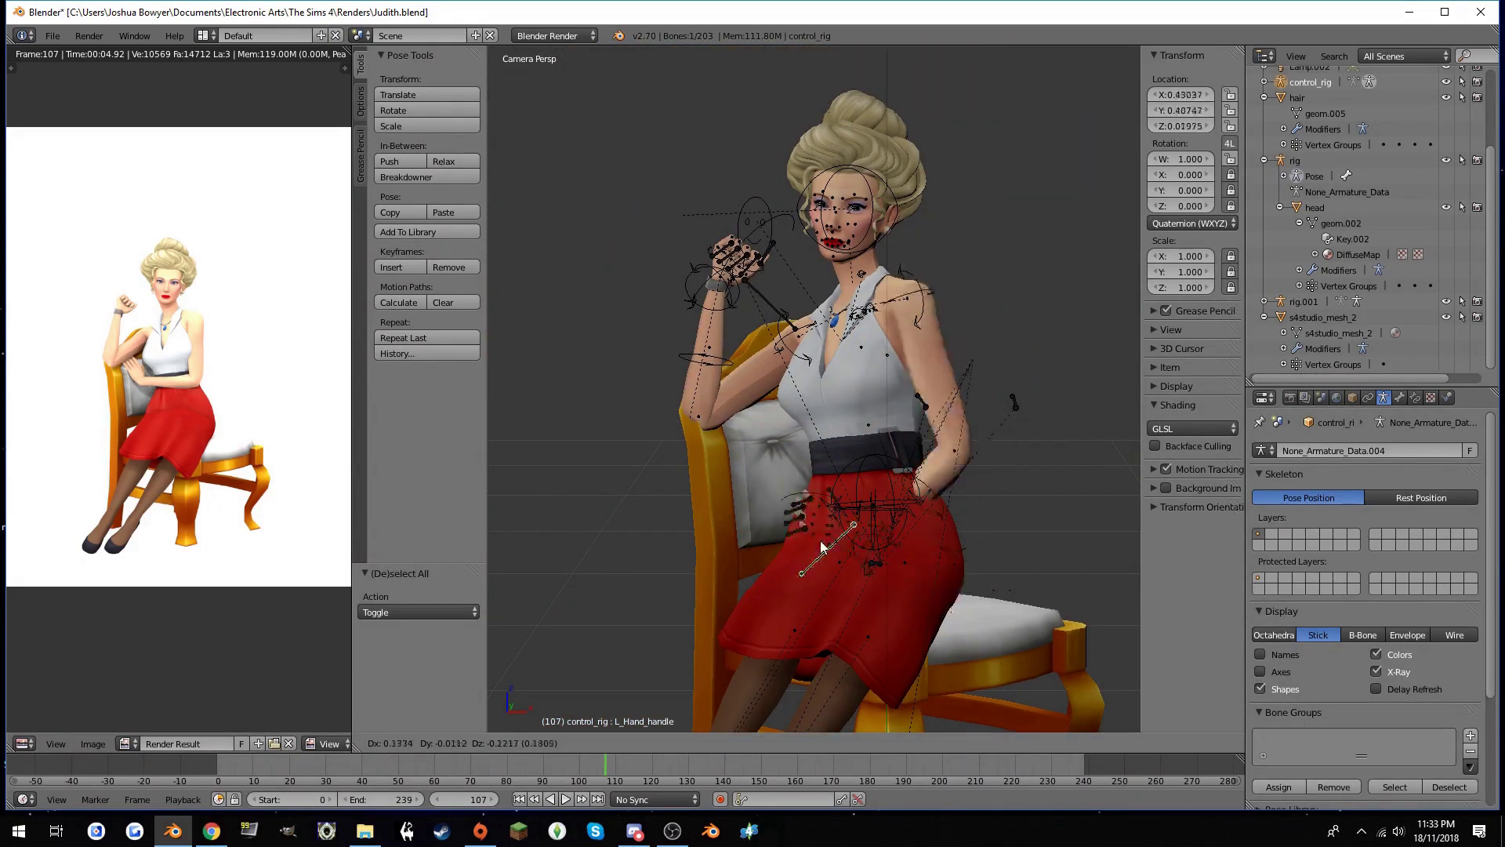
left_click(761, 460)
right_click(760, 460)
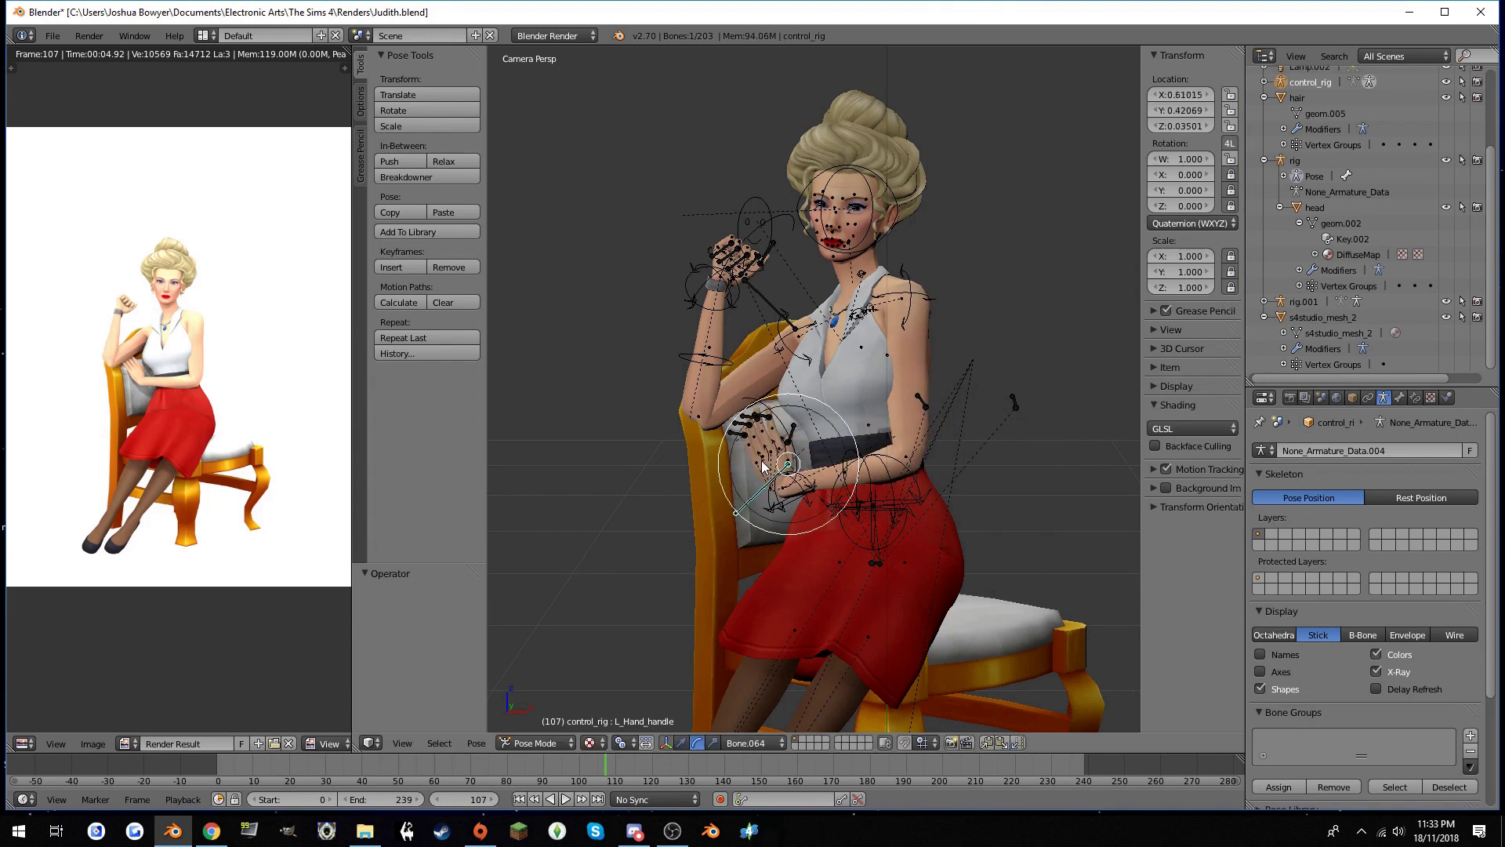
scroll(804, 445, "up", 4)
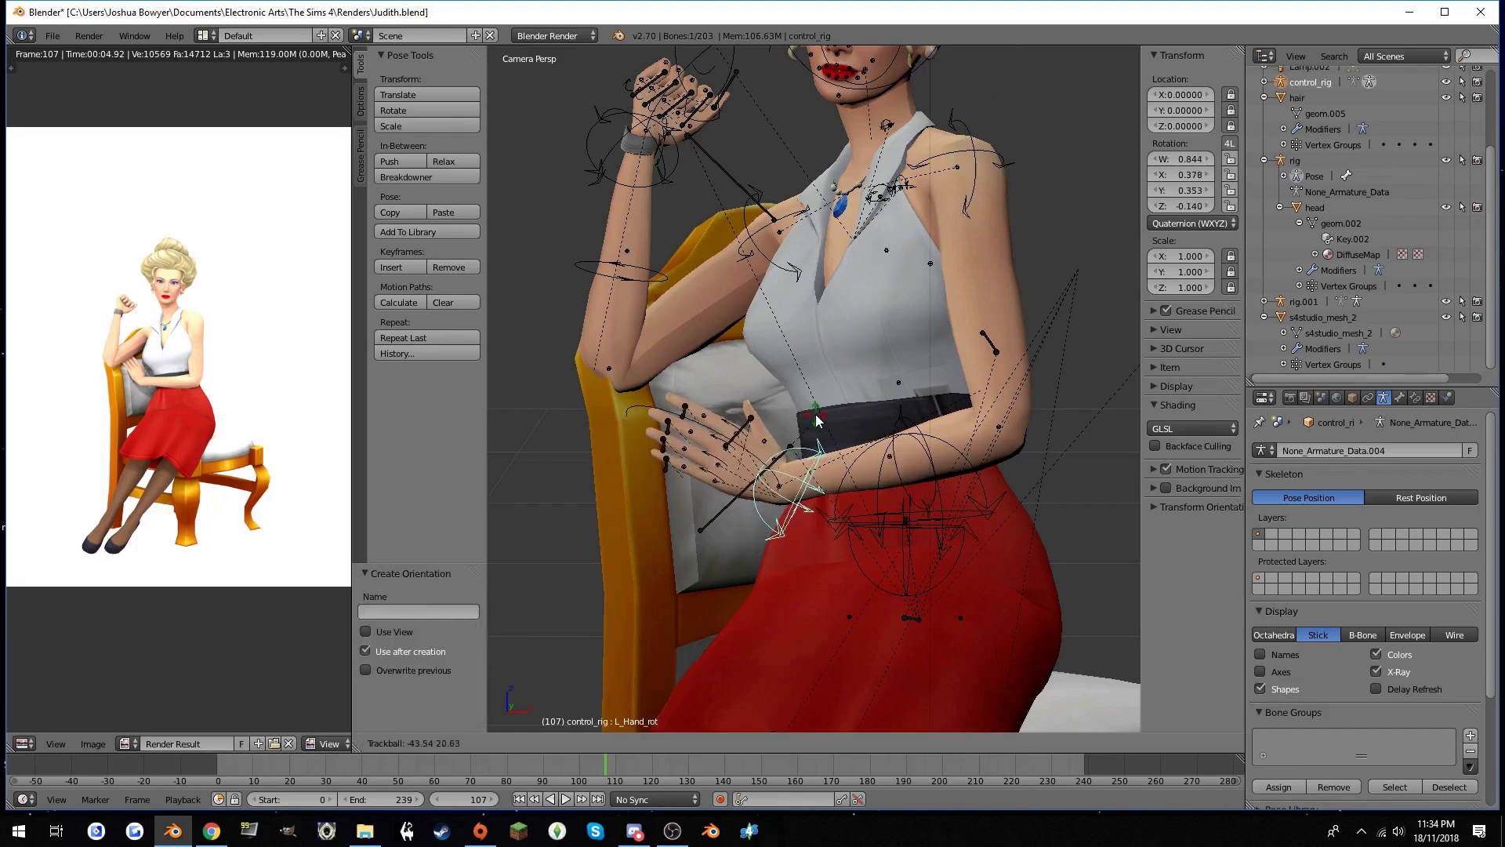
key("Escape")
key("ctrl+z")
middle_click_drag(805, 421, 759, 459)
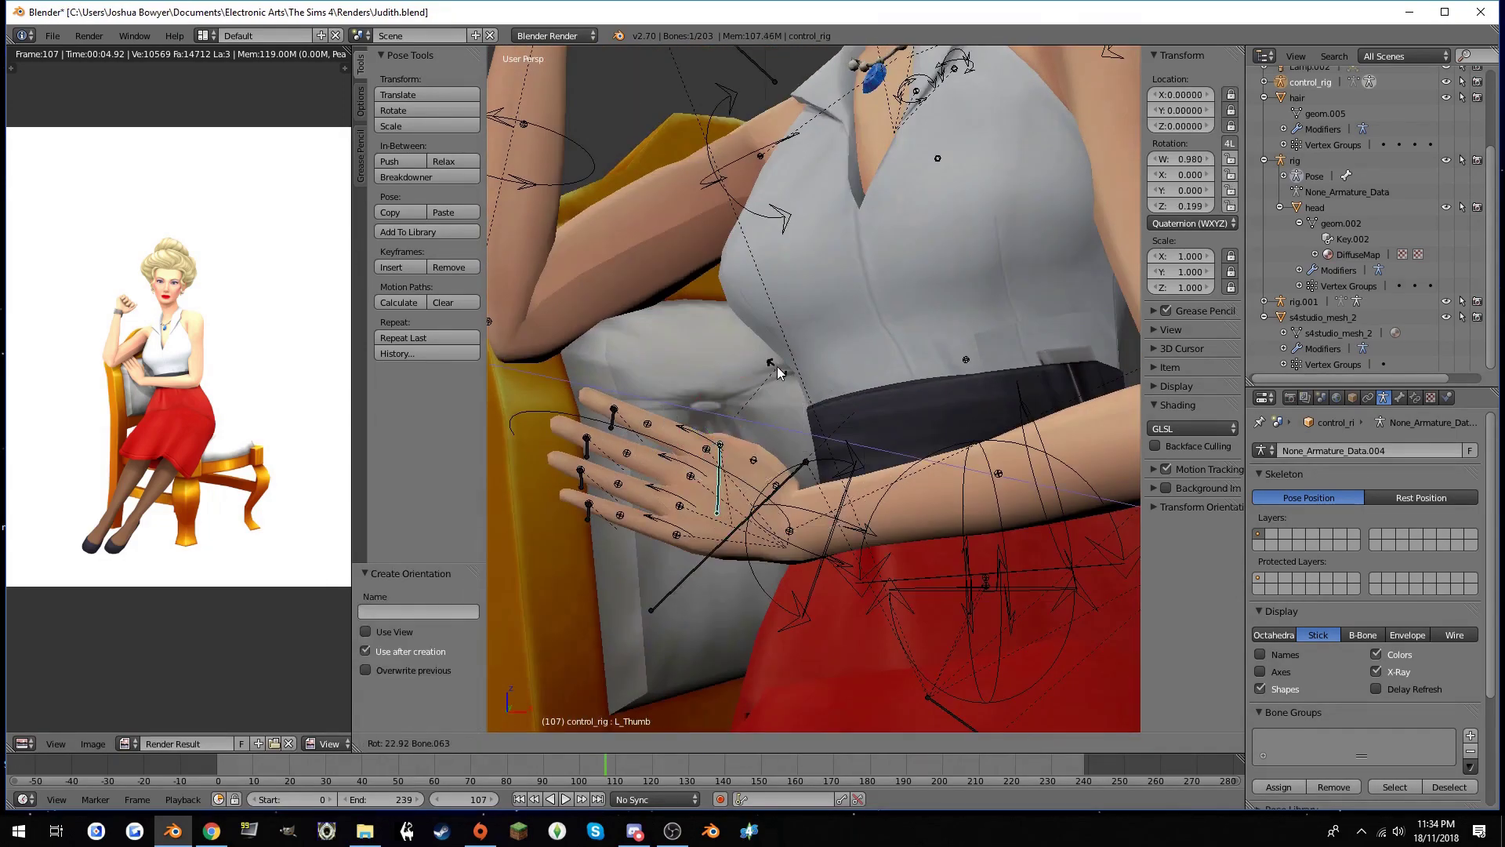
Curl the left thumb and index finger over the skirt
left_click(778, 372)
scroll(705, 419, "up", 3)
scroll(690, 330, "up", 2)
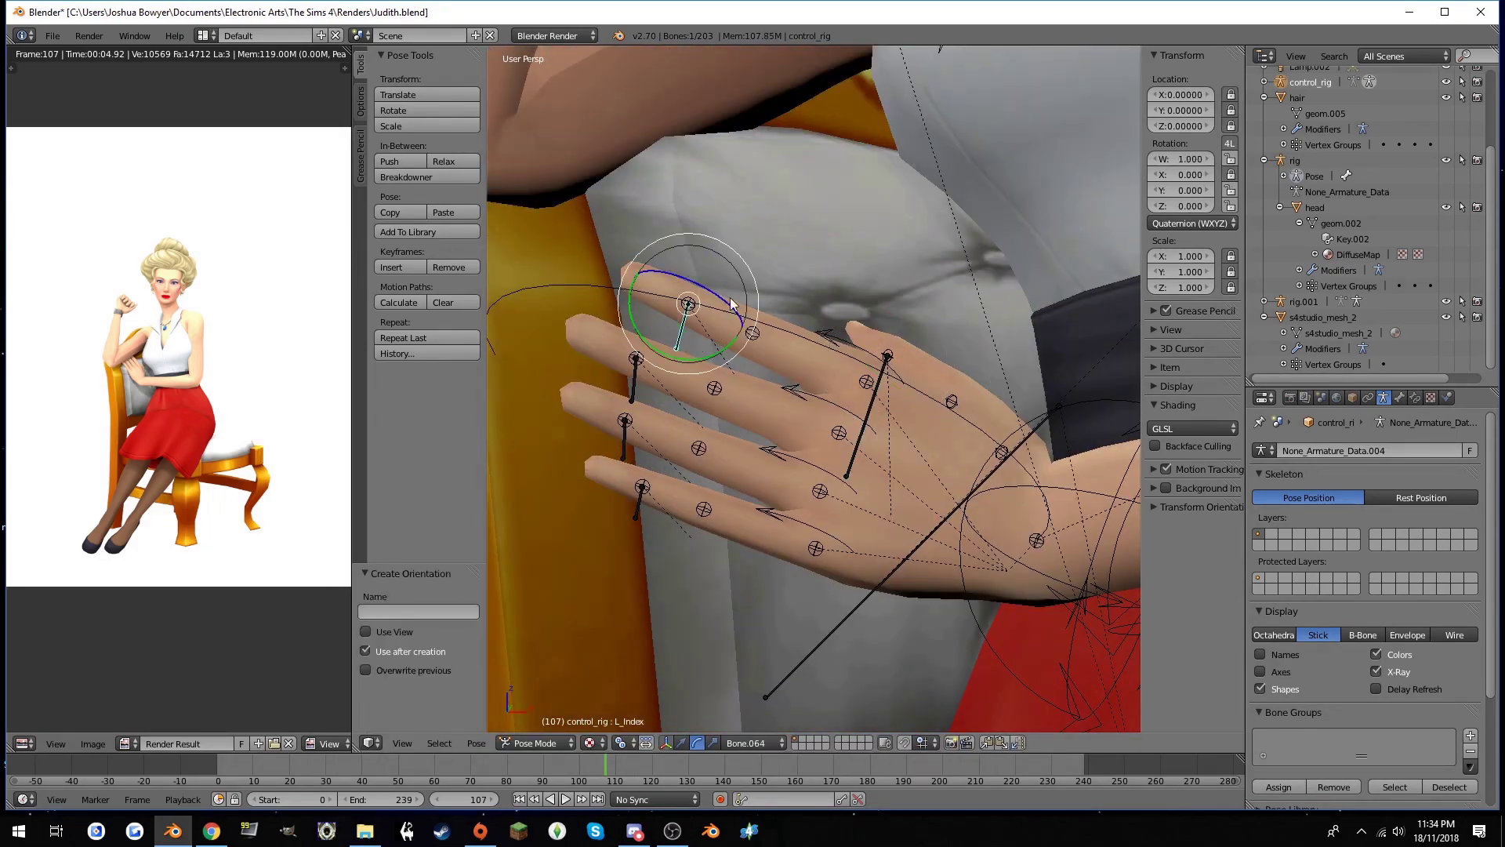
right_click(674, 345)
key("r")
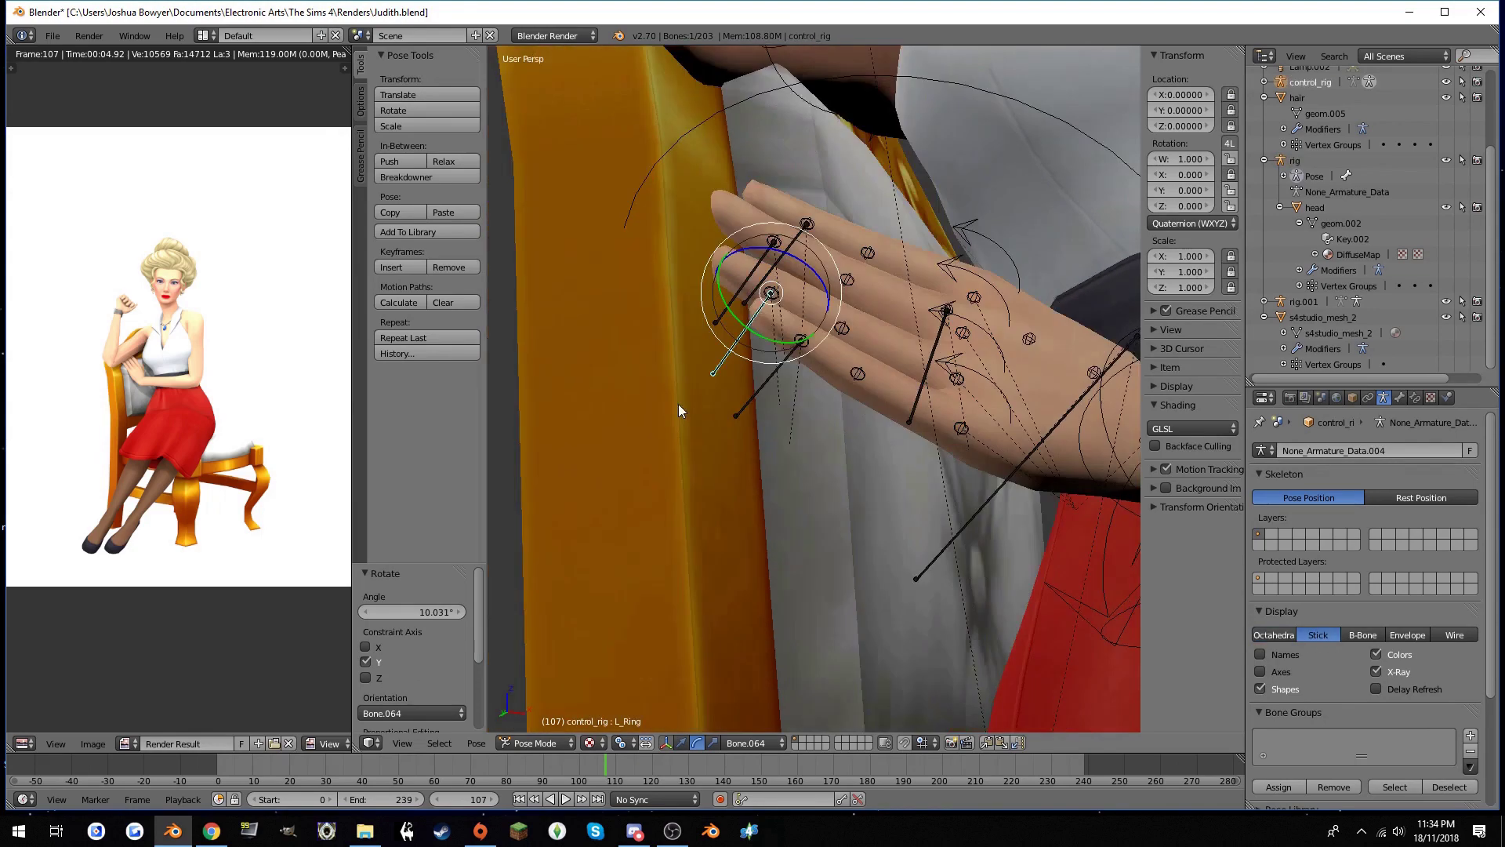
scroll(679, 403, "down", 4)
scroll(679, 403, "up", 4)
Curl the left ring finger and render the image
right_click(573, 415)
key("r")
left_click(625, 522)
scroll(625, 522, "down", 5)
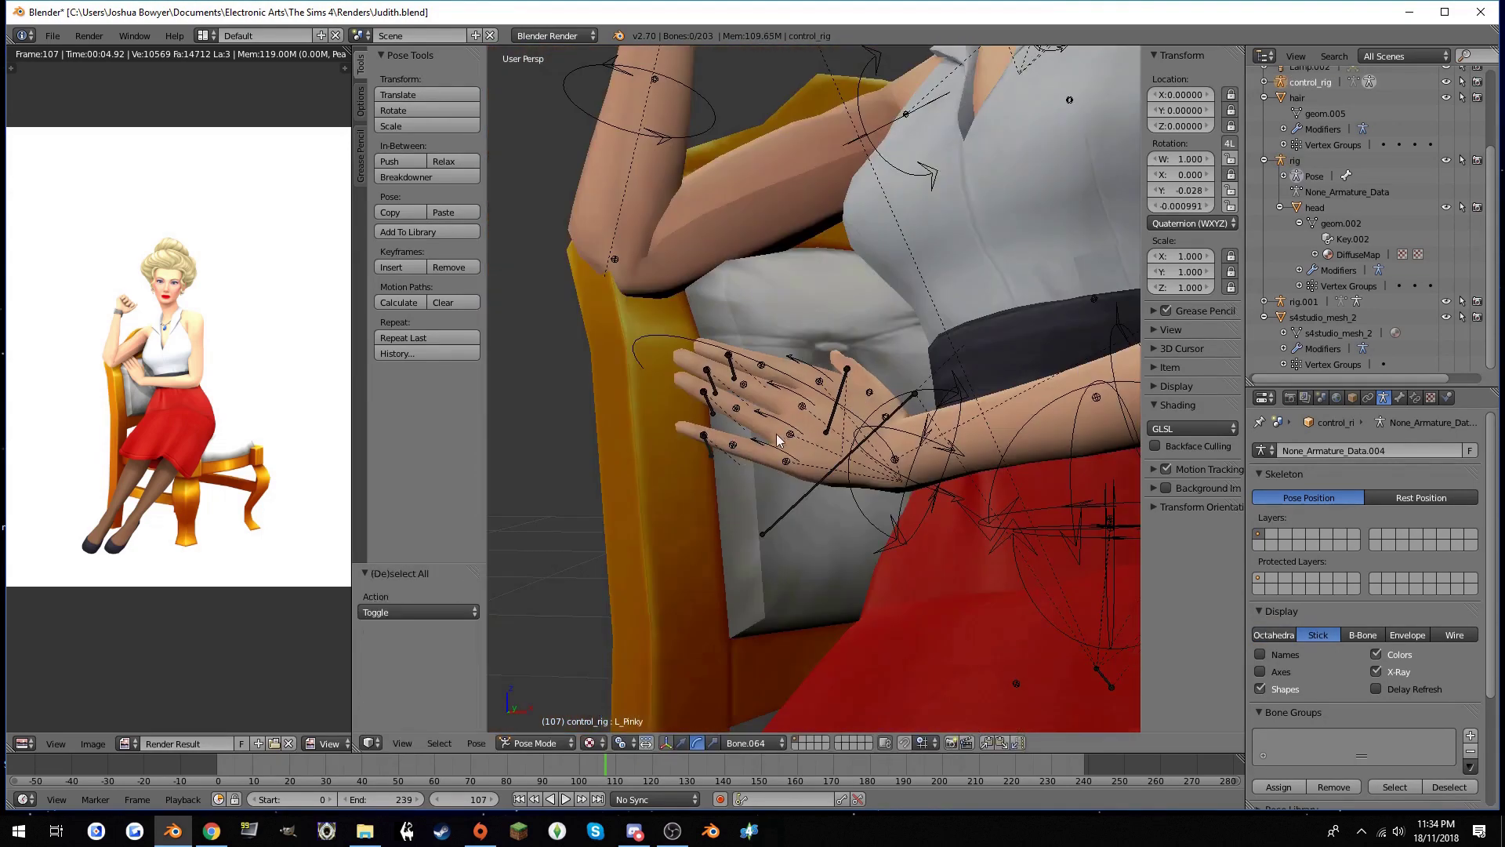
key("a")
left_click(89, 35)
Give the left hand a final rotation and re-render the full seated figure
scroll(106, 58, "up", 2)
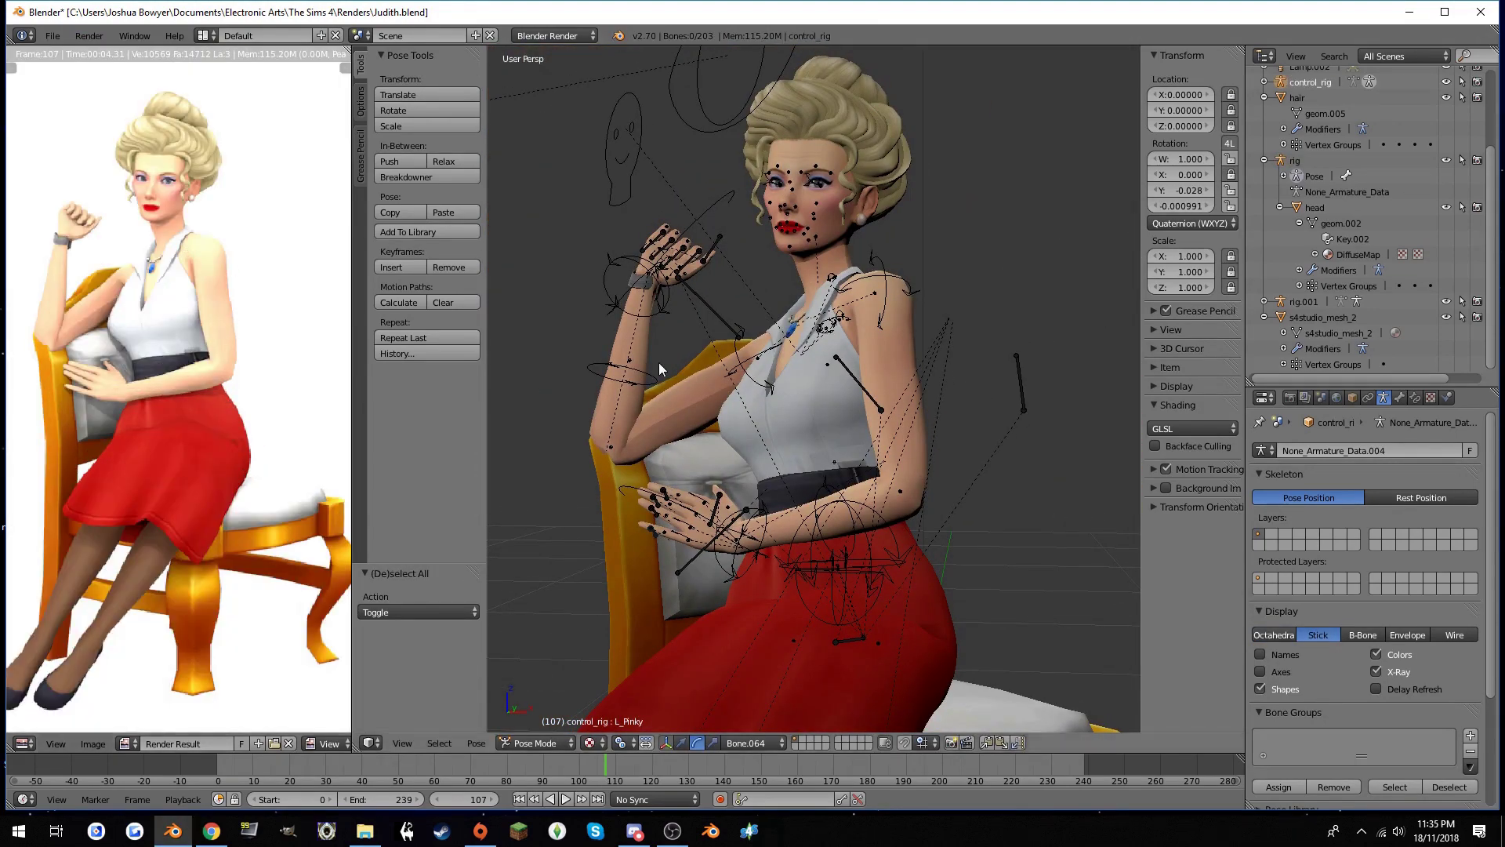
scroll(659, 362, "up", 3)
right_click(894, 431)
key("r")
left_click(828, 356)
key("a")
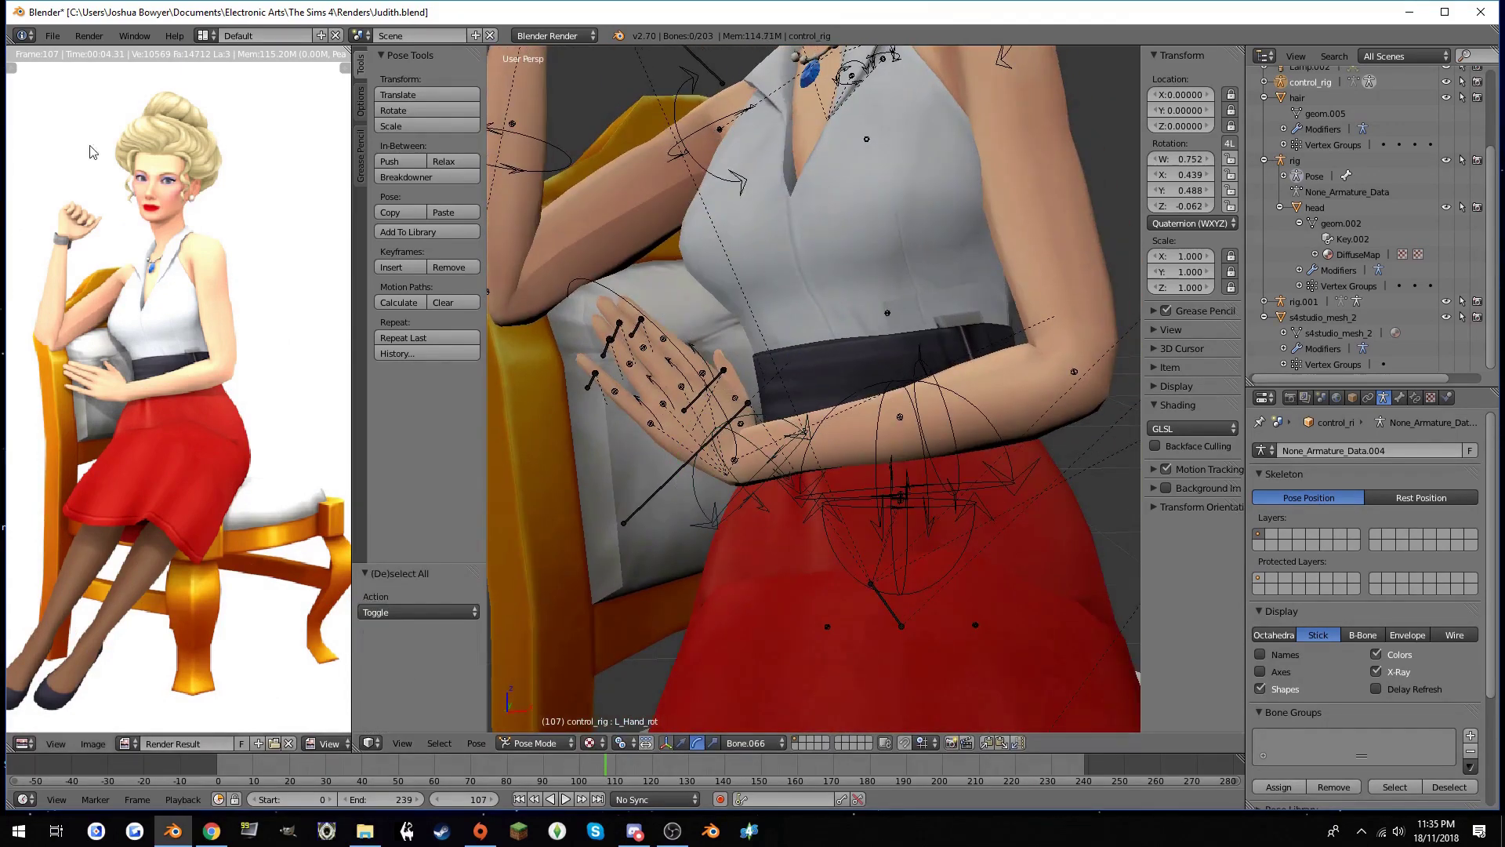
key("F12")
Shift the foot handle sideways and render the pose
scroll(111, 62, "down", 2)
scroll(722, 576, "down", 4)
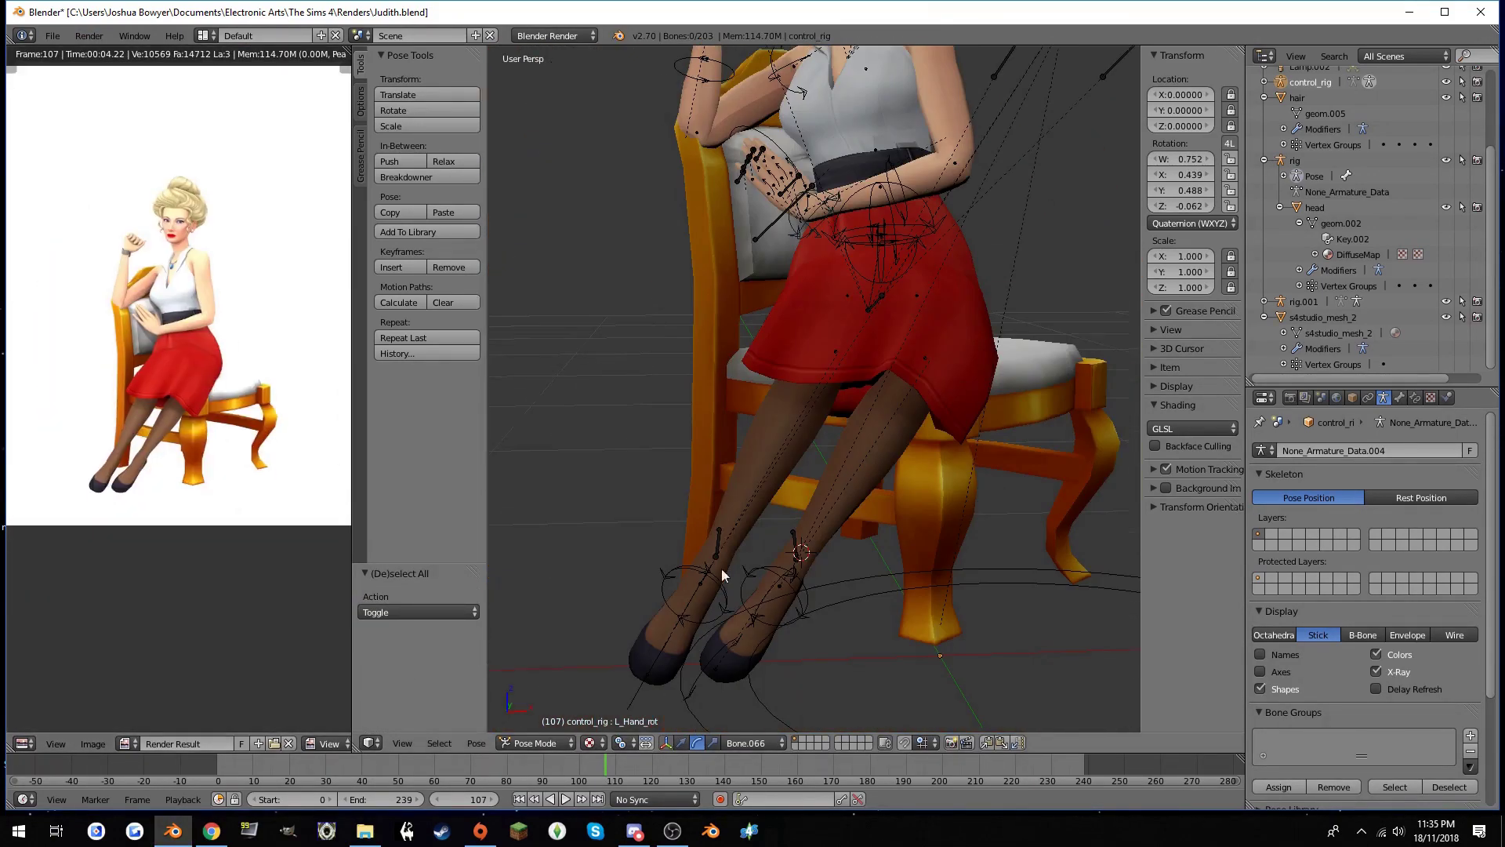
left_click_drag(716, 519, 698, 509)
scroll(705, 471, "down", 3)
key("a")
key("F12")
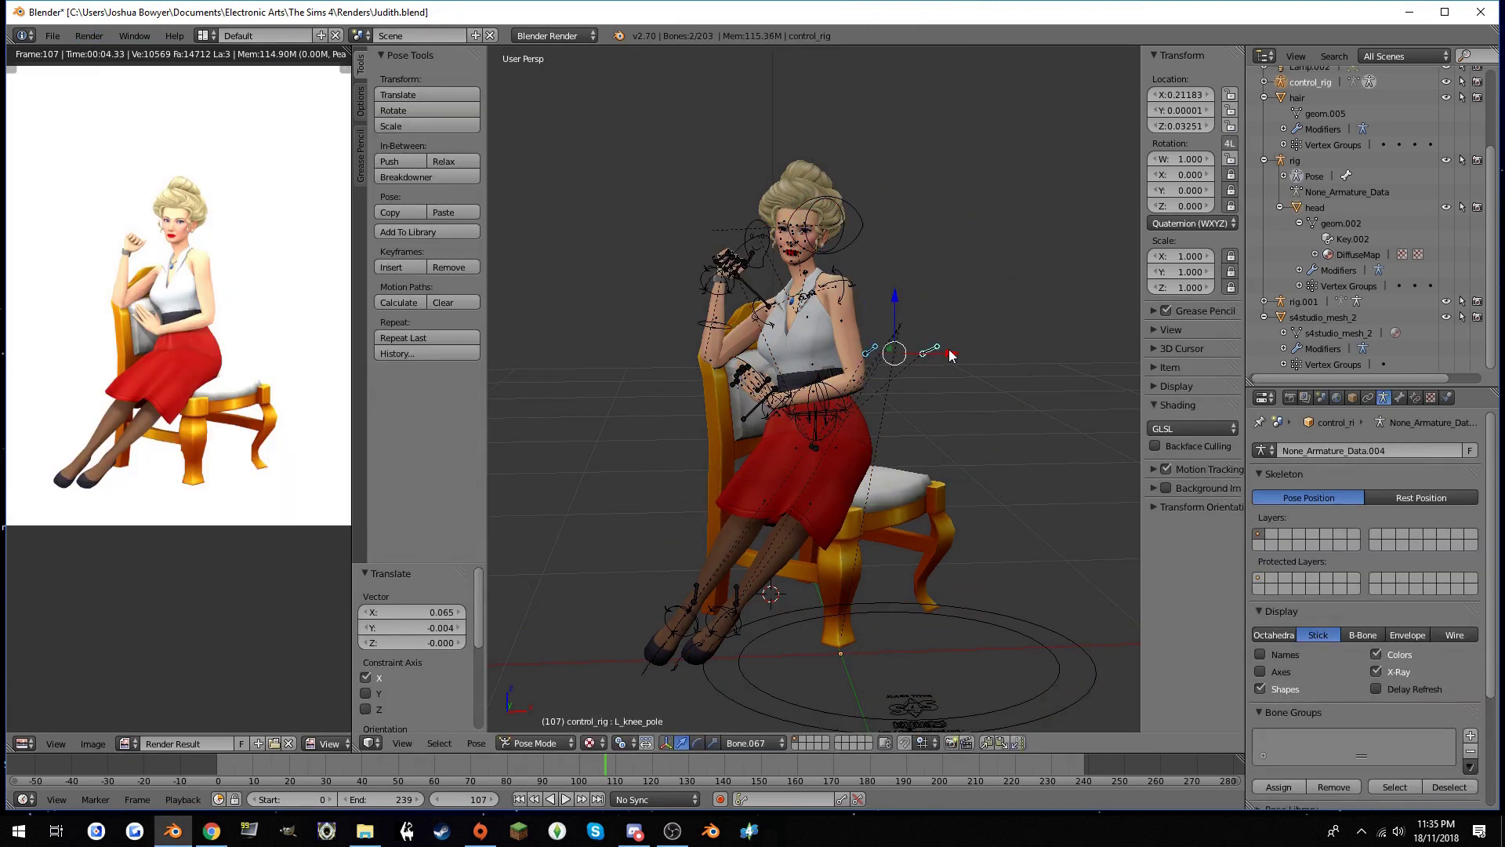
left_click(89, 36)
left_click(113, 45)
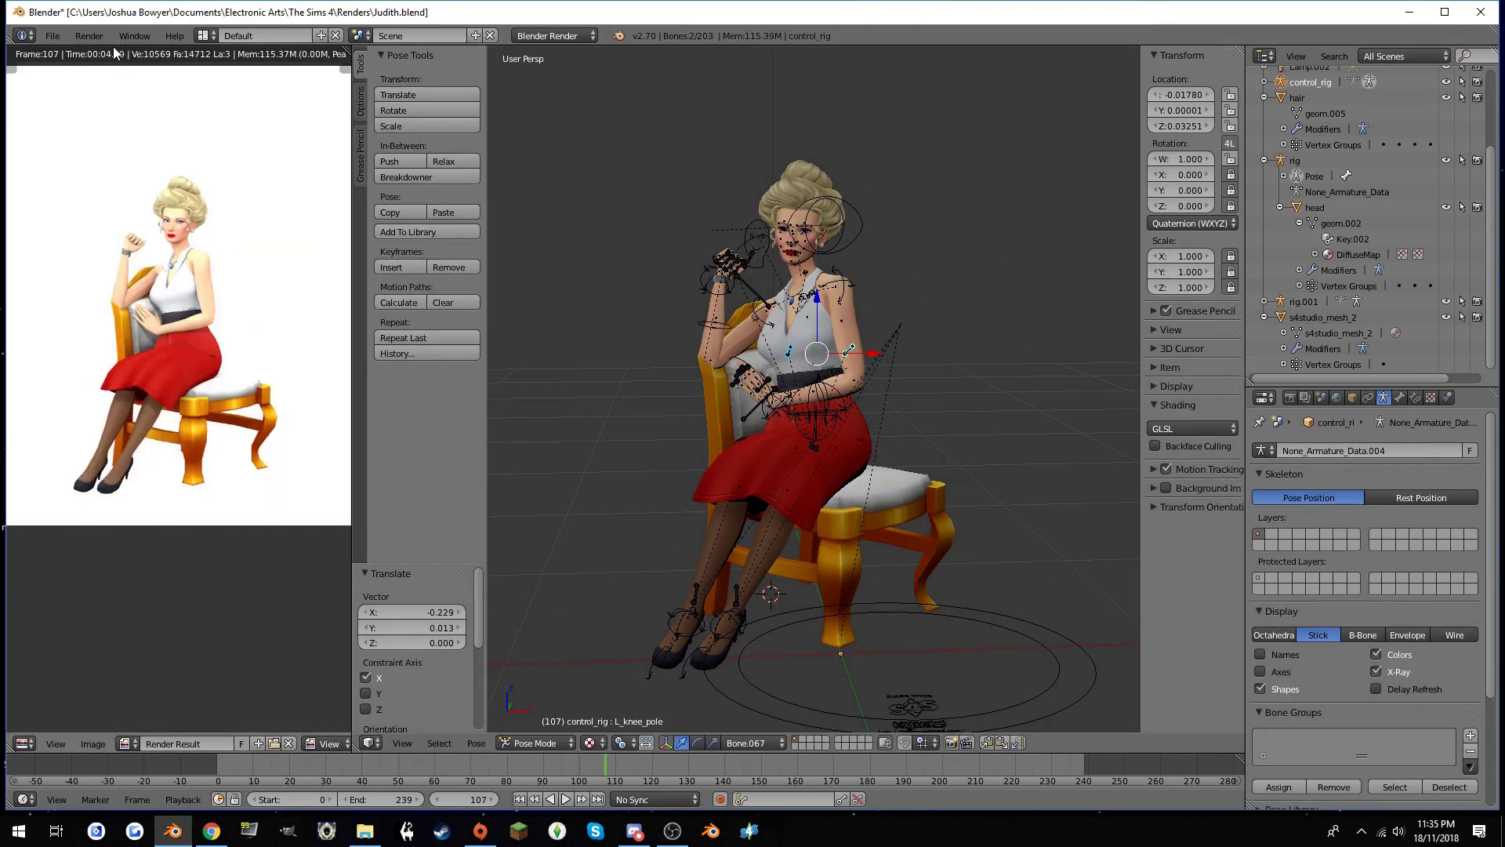
Shift the right knee pole along the X axis
scroll(812, 345, "up", 2)
right_click(812, 345)
left_click_drag(899, 351, 971, 446)
scroll(971, 445, "down", 2)
scroll(784, 353, "up", 1)
left_click(89, 35)
left_click(111, 53)
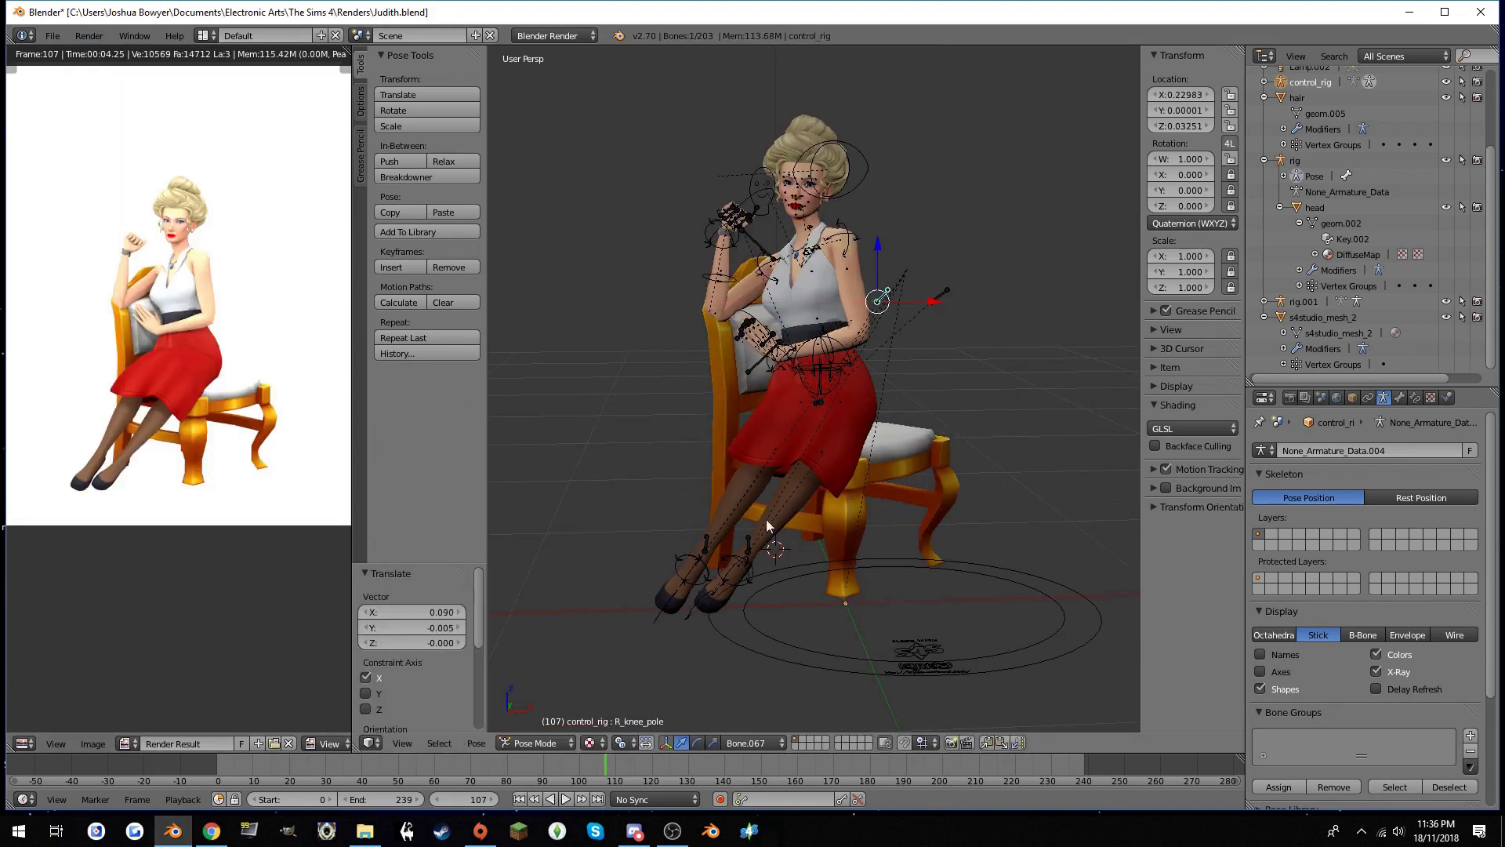
Move both knee poles together and render the leg pose
key("a")
key("a")
key("a")
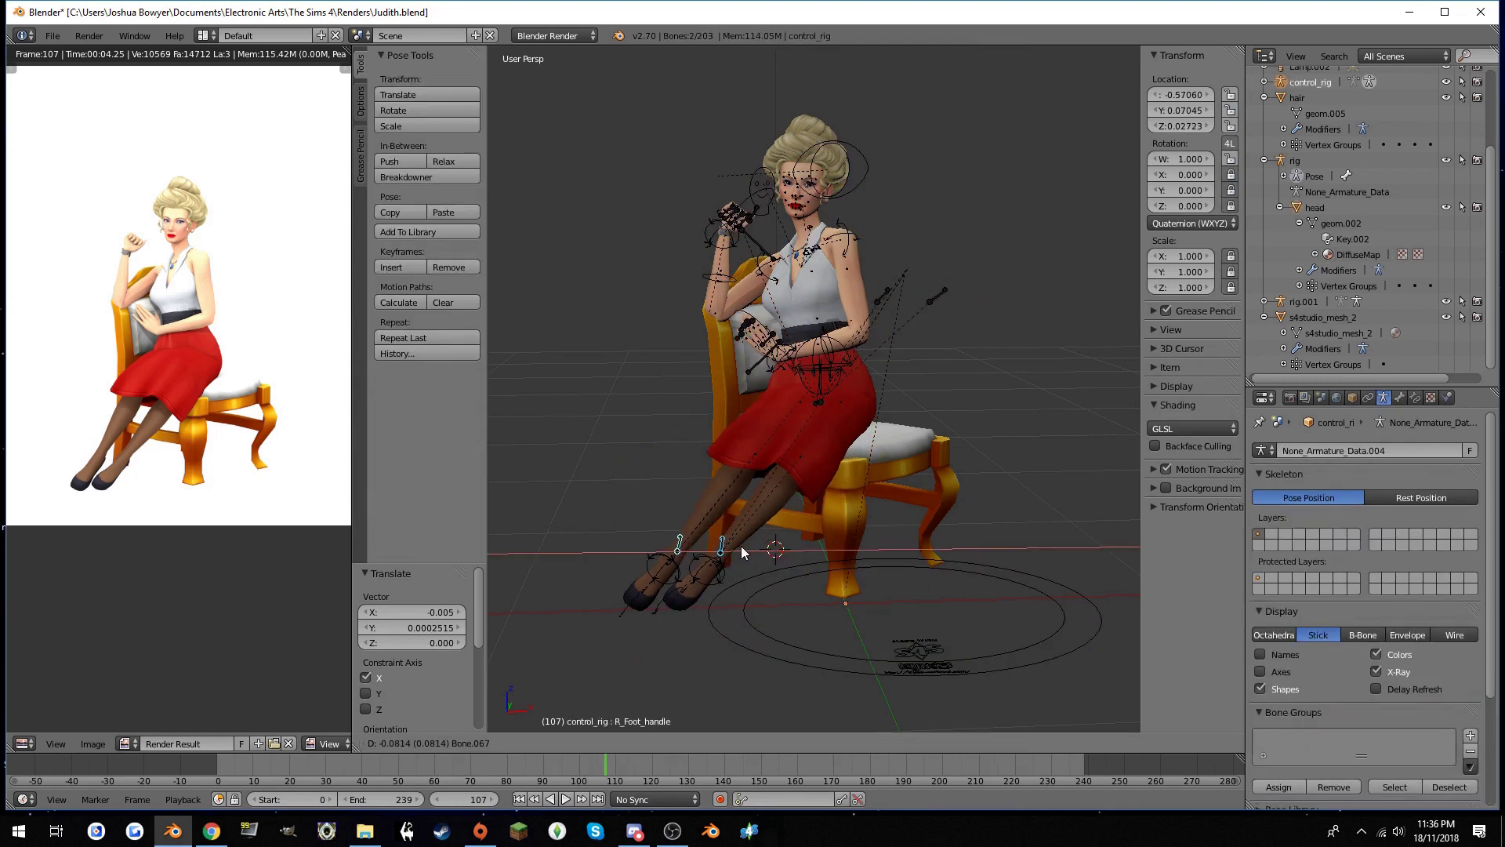
right_click(741, 546)
right_click(784, 296, "shift")
key("g")
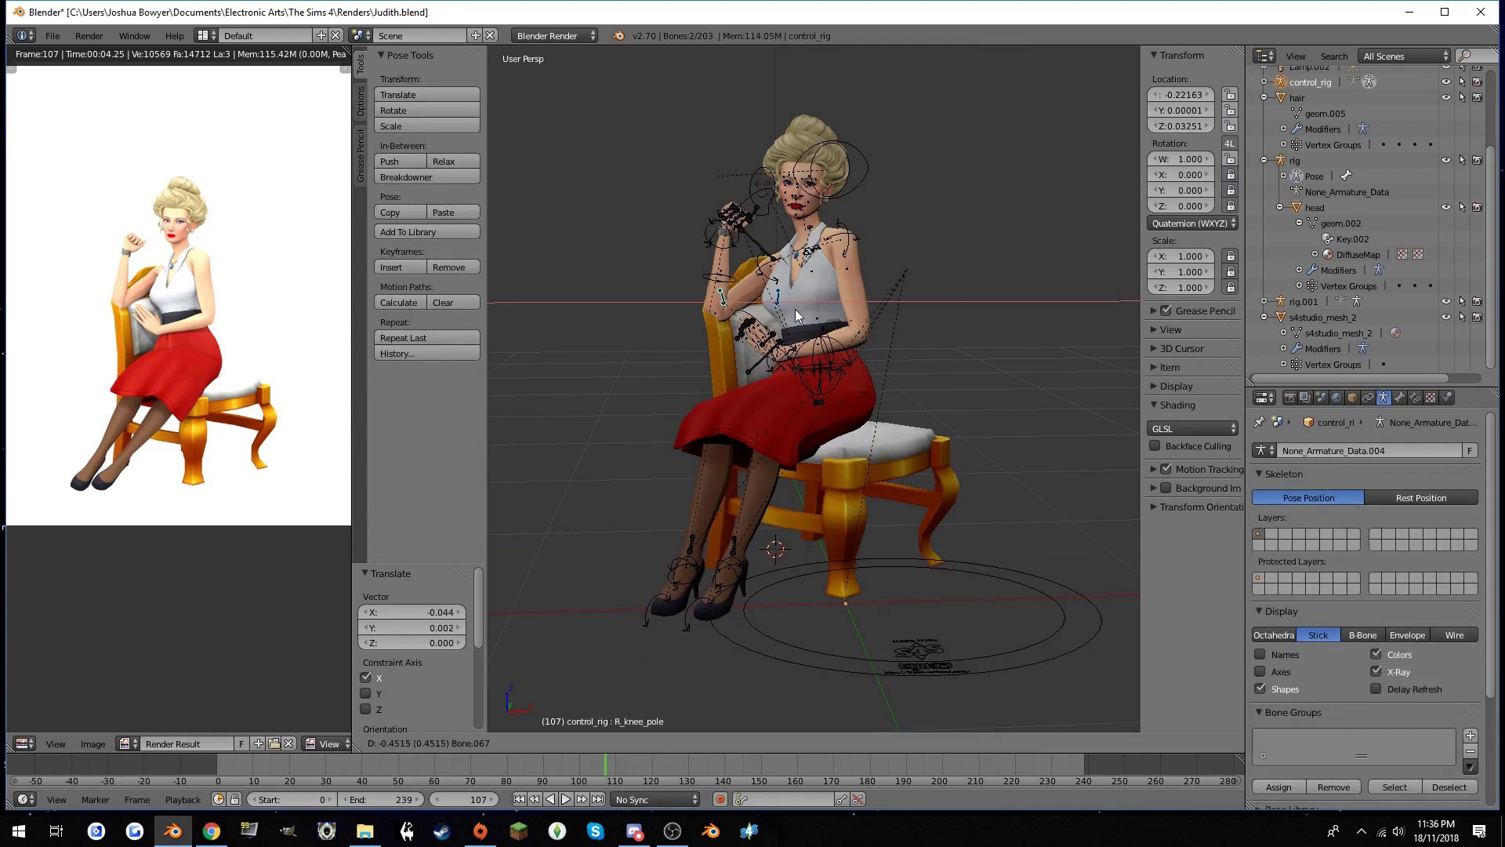
left_click(795, 309)
key("F12")
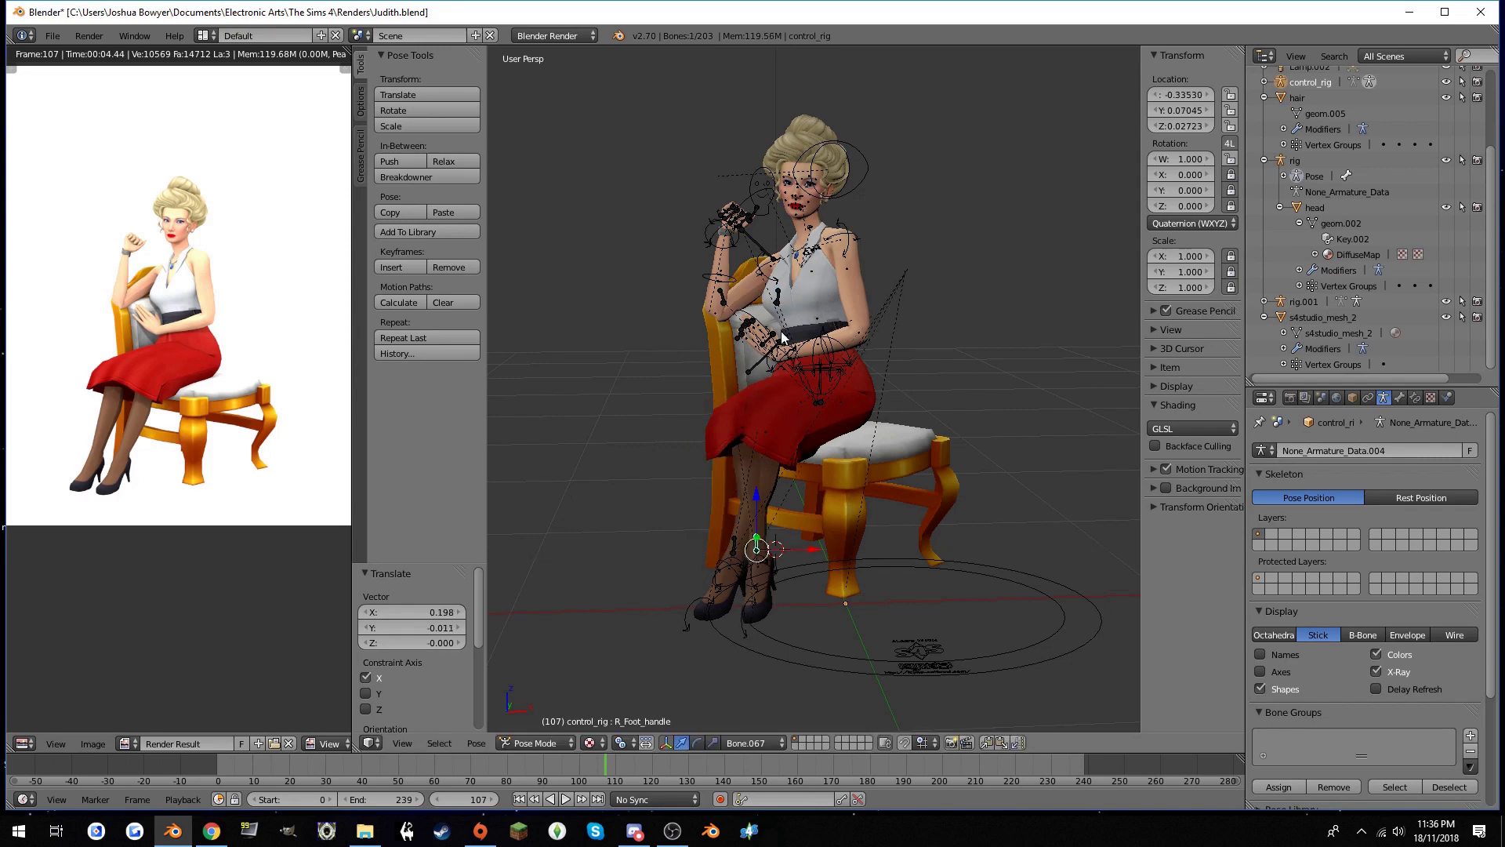
Move R_knee_pole further left and render through the scene camera
right_click(787, 549)
key("g")
left_click(591, 382)
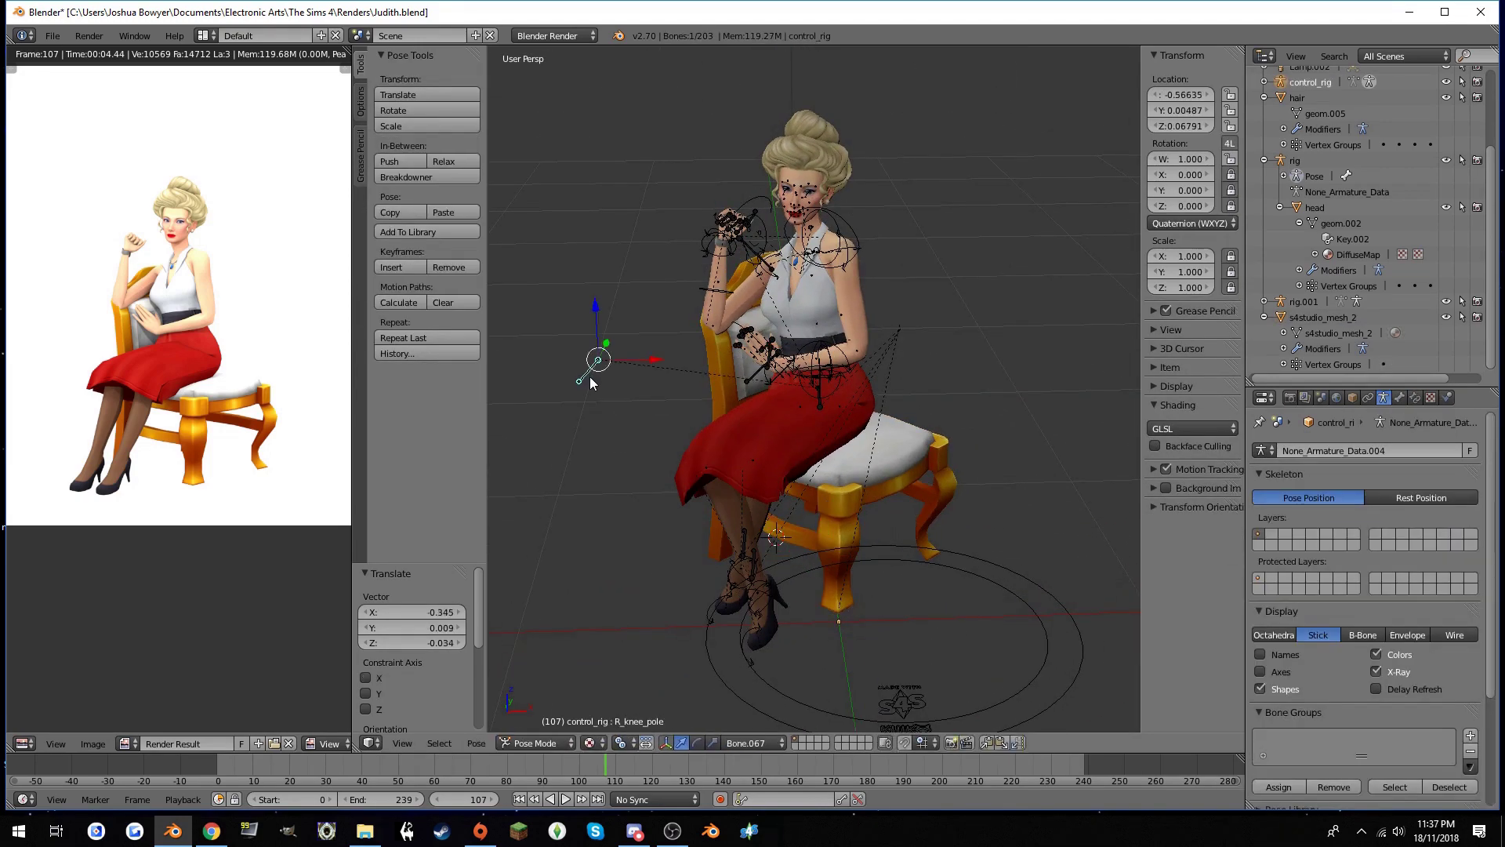
key("KP_0")
scroll(591, 382, "up", 3)
key("F12")
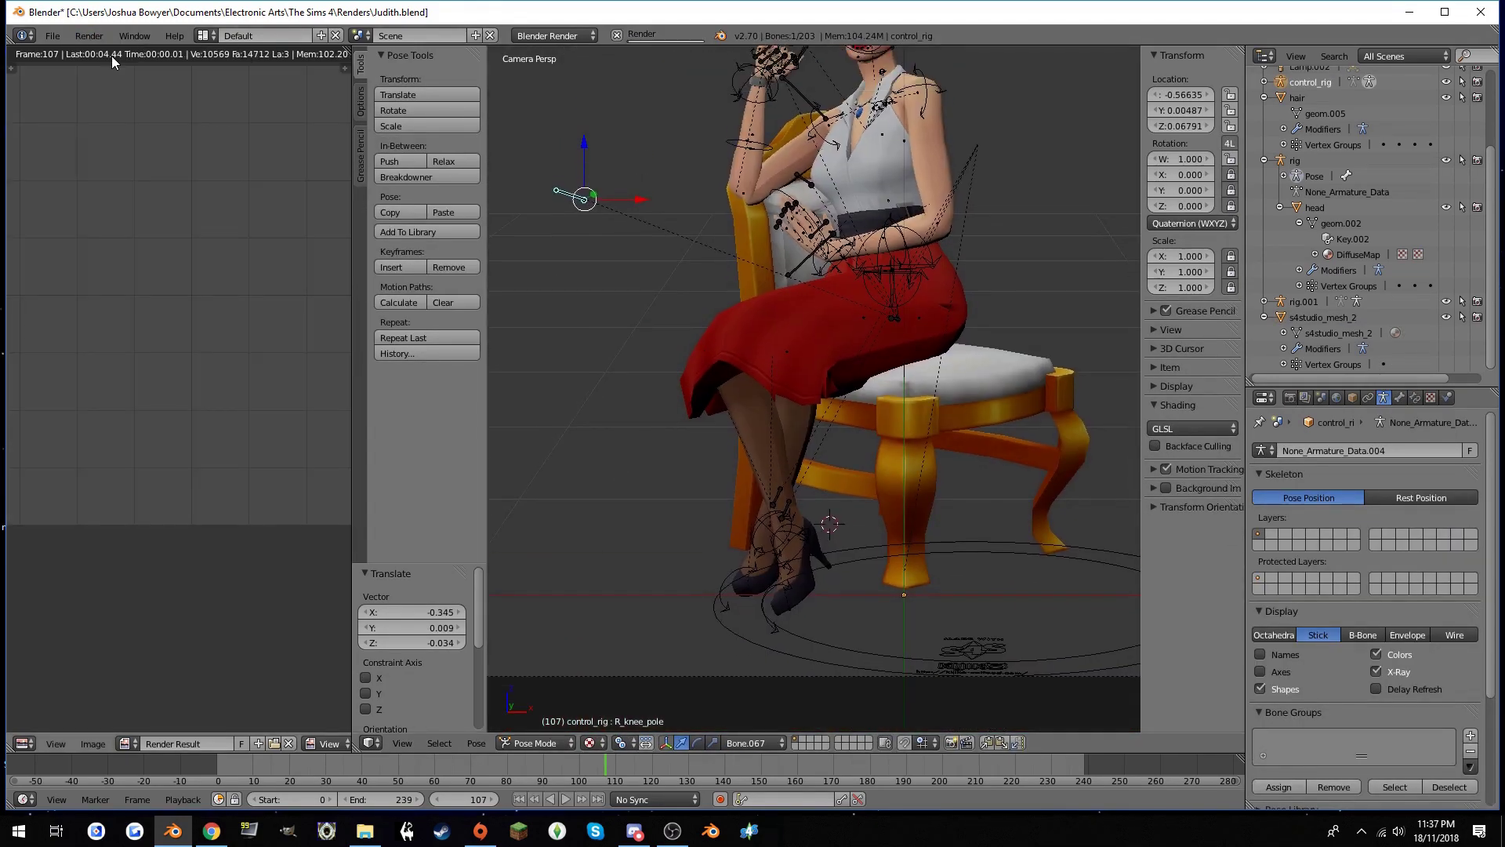
Adjust the knee pole with two X-constrained moves
scroll(825, 270, "down", 3)
scroll(901, 397, "up", 3)
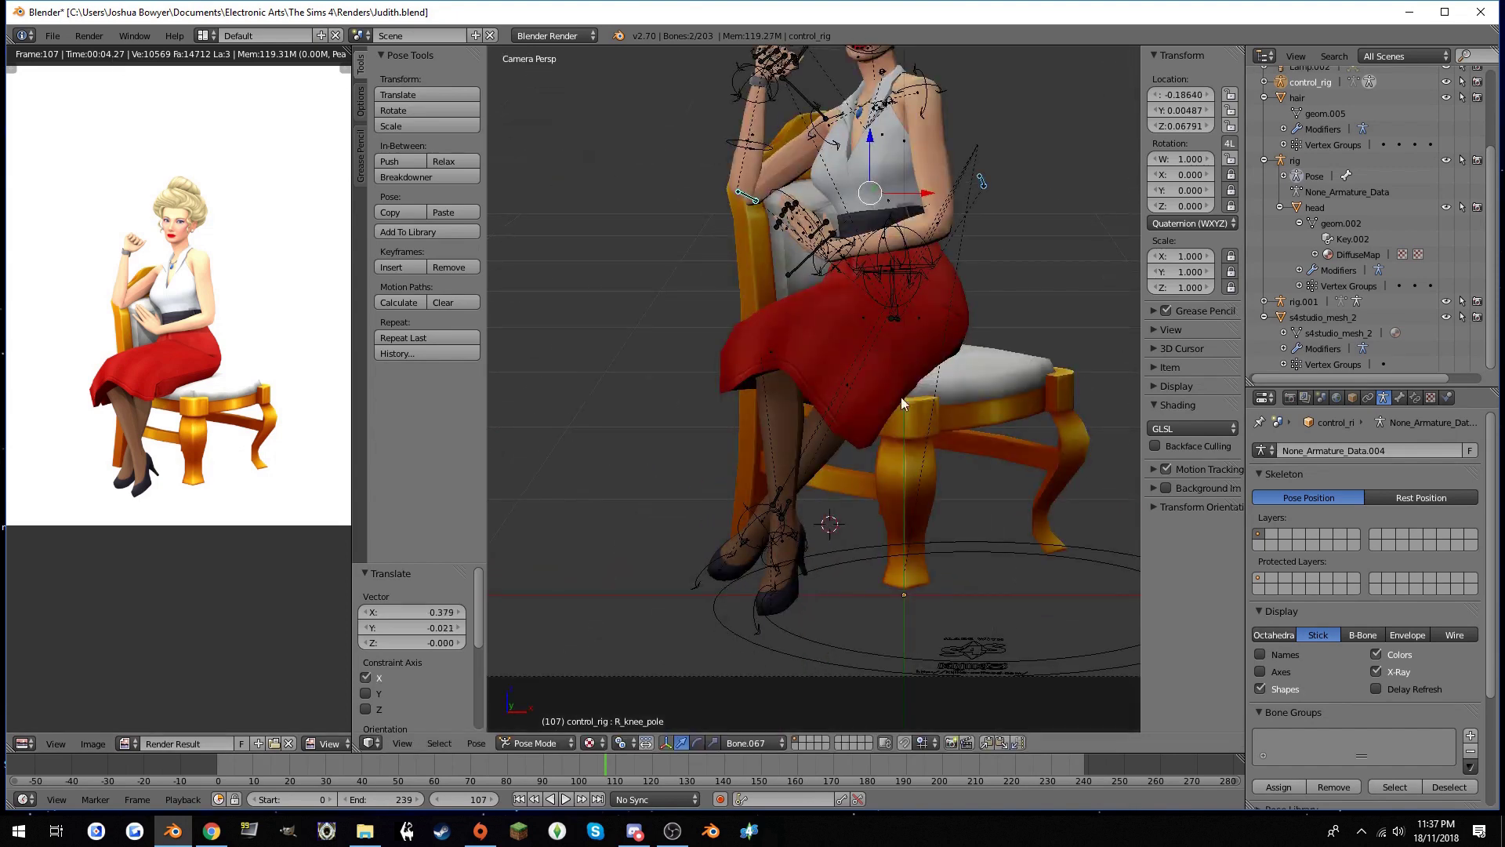
key("g")
key("x")
left_click(637, 337)
key("g")
key("x")
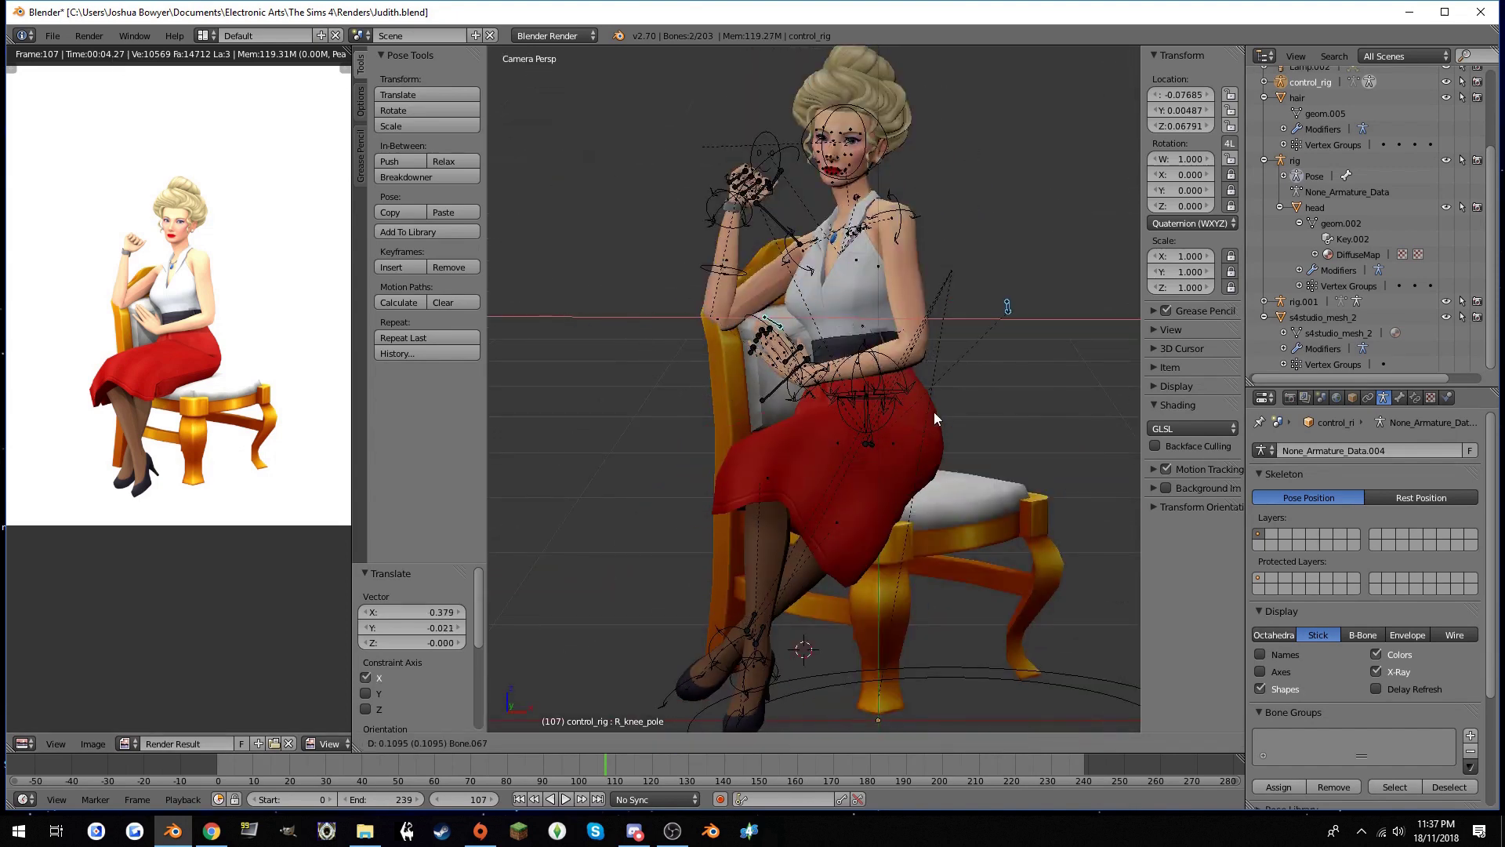
left_click(934, 412)
middle_click_drag(934, 412, 933, 286, "shift")
Reposition R_Foot_handle, rotate R_Foot_rot about 13.6°, and render the pose
right_click(752, 506)
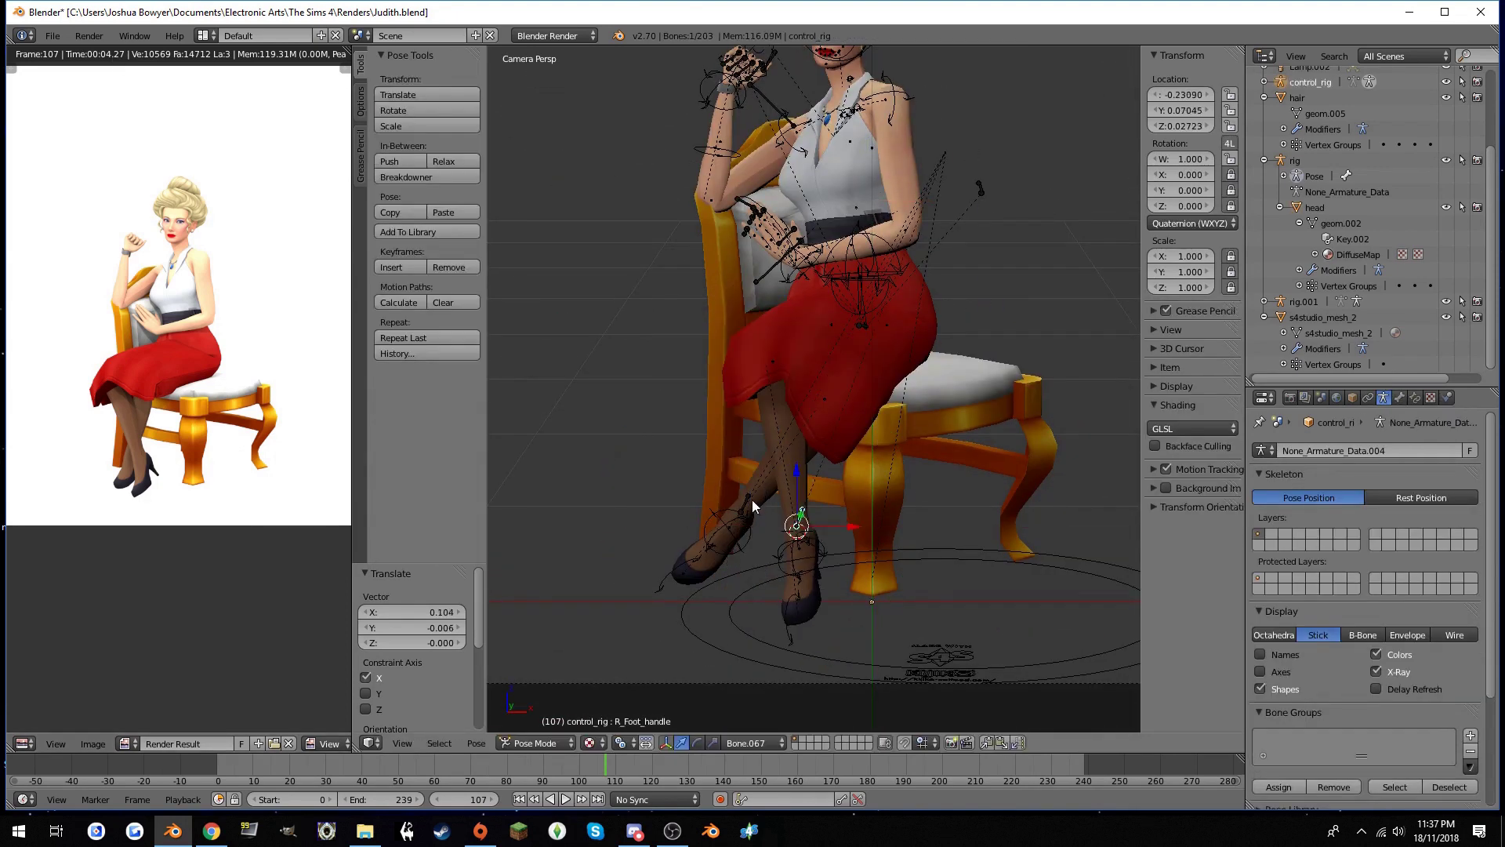
left_click(772, 522)
scroll(772, 521, "down", 3)
scroll(862, 471, "up", 3)
right_click(798, 541)
left_click_drag(815, 549, 954, 581)
key("F12")
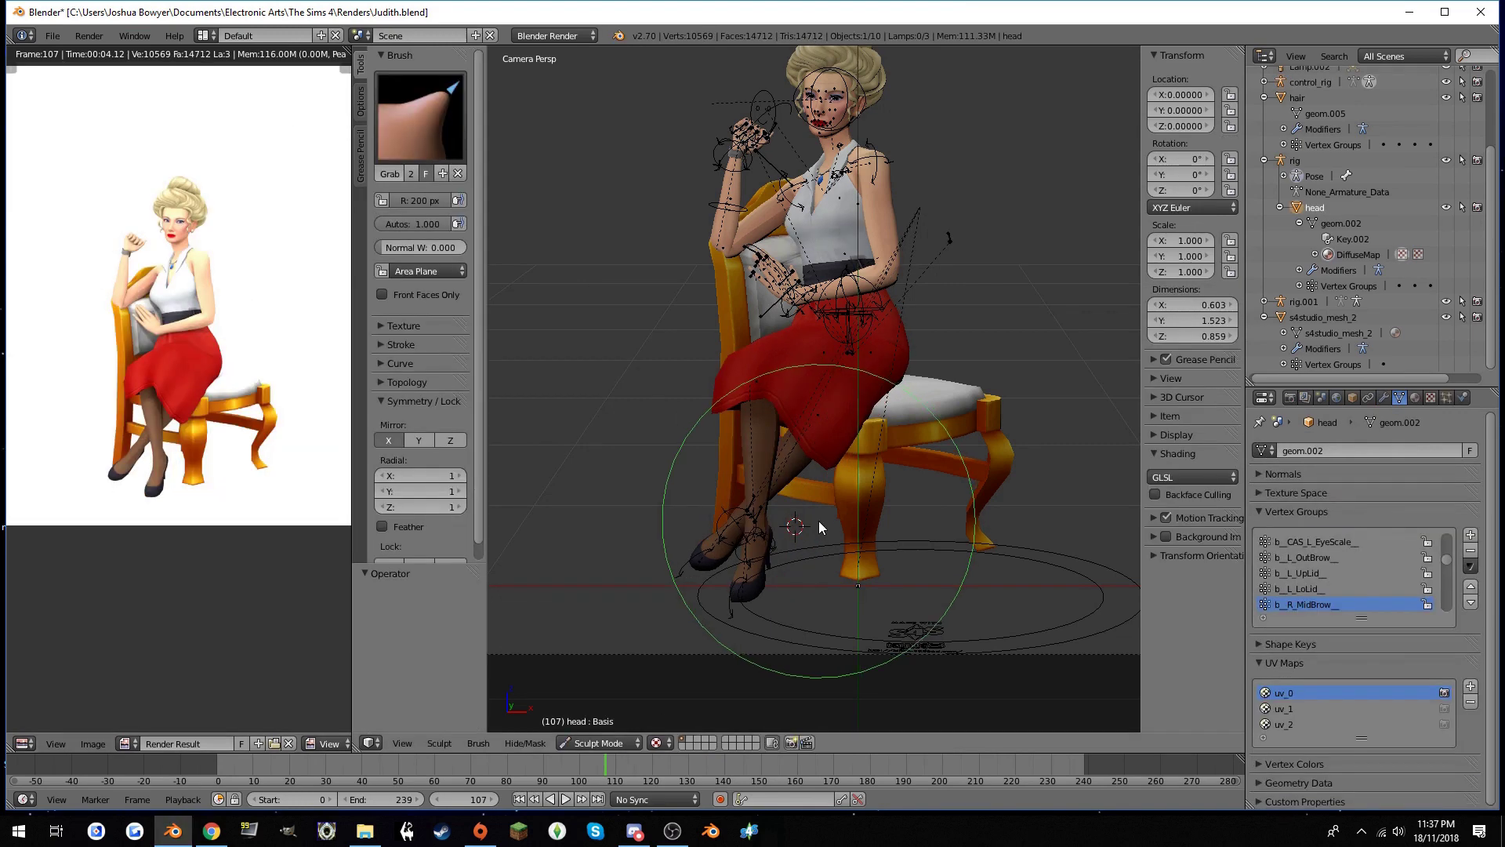
Reset the R_knee_pole bone's location and move it along the X axis
right_click(949, 237)
key("alt+g")
middle_click_drag(949, 238, 830, 436)
key("g")
key("x")
left_click(829, 436)
Switch the character mesh into Sculpt Mode
key("KP_0")
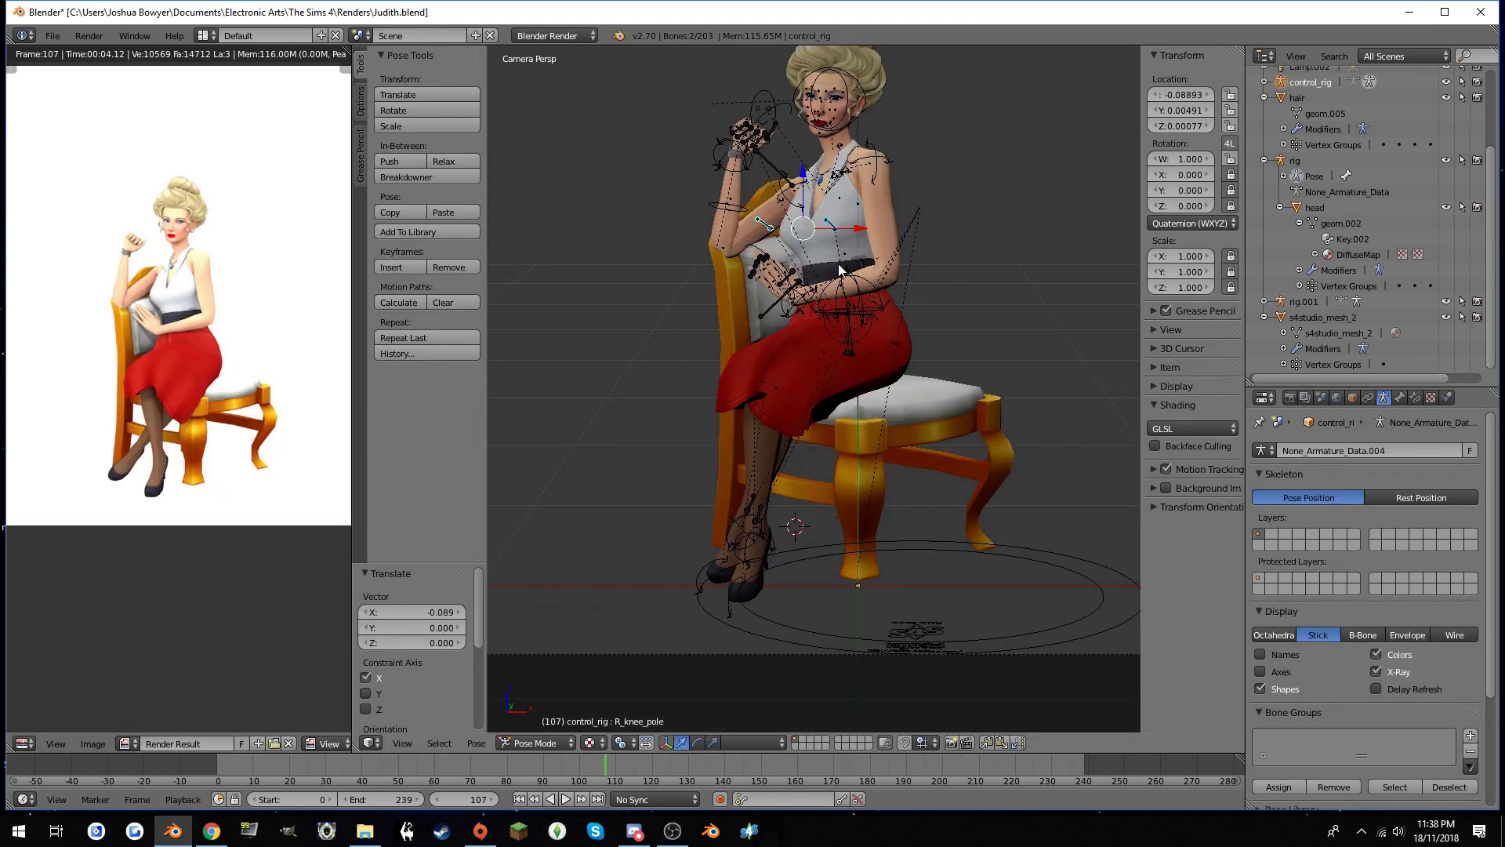
scroll(830, 436, "up", 3)
left_click(574, 742)
key("s")
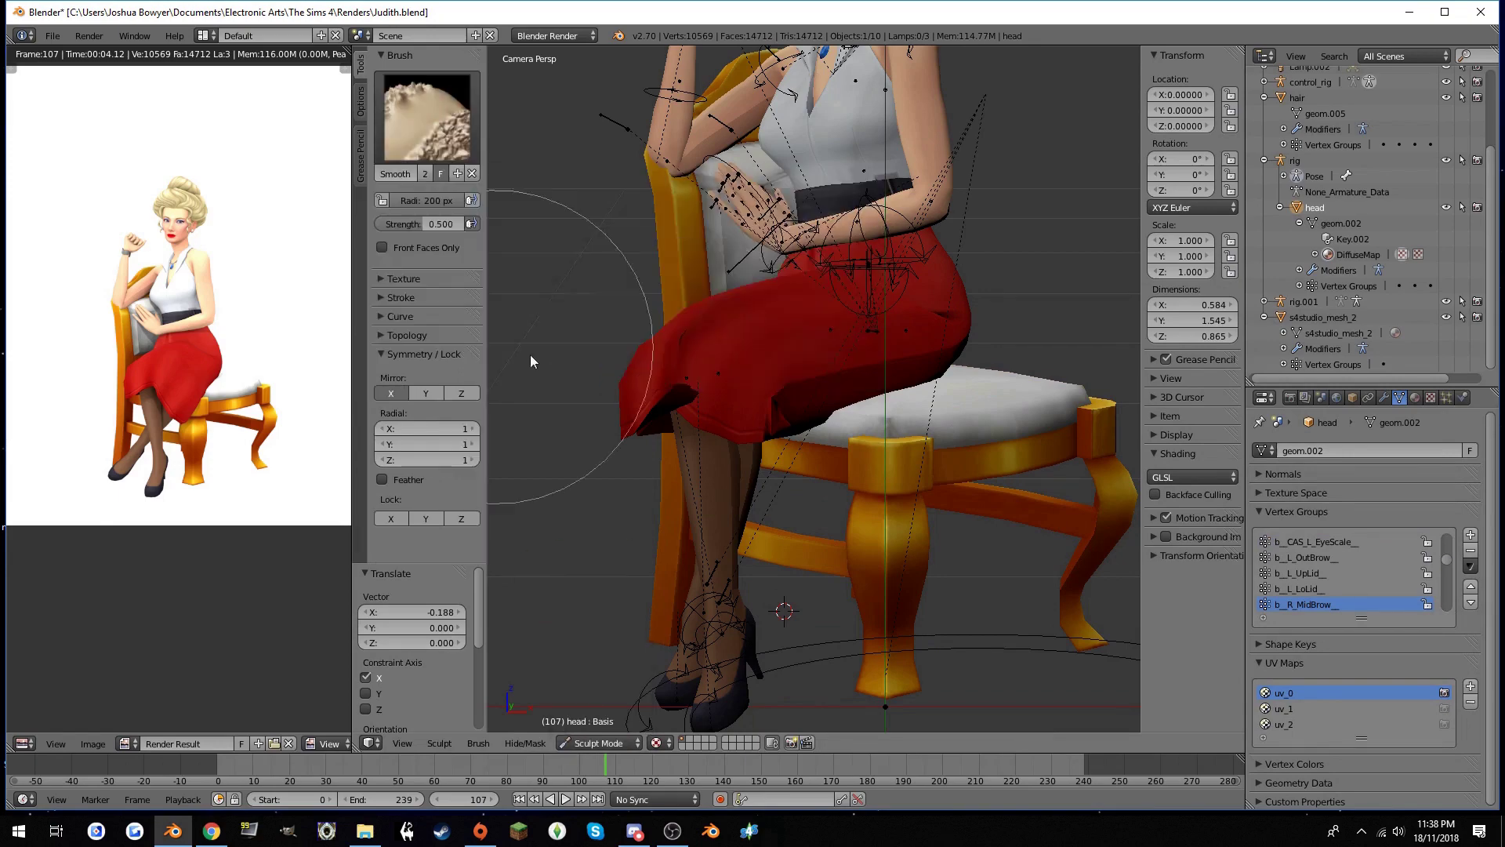
key("Tab")
key("Tab")
left_click(570, 745)
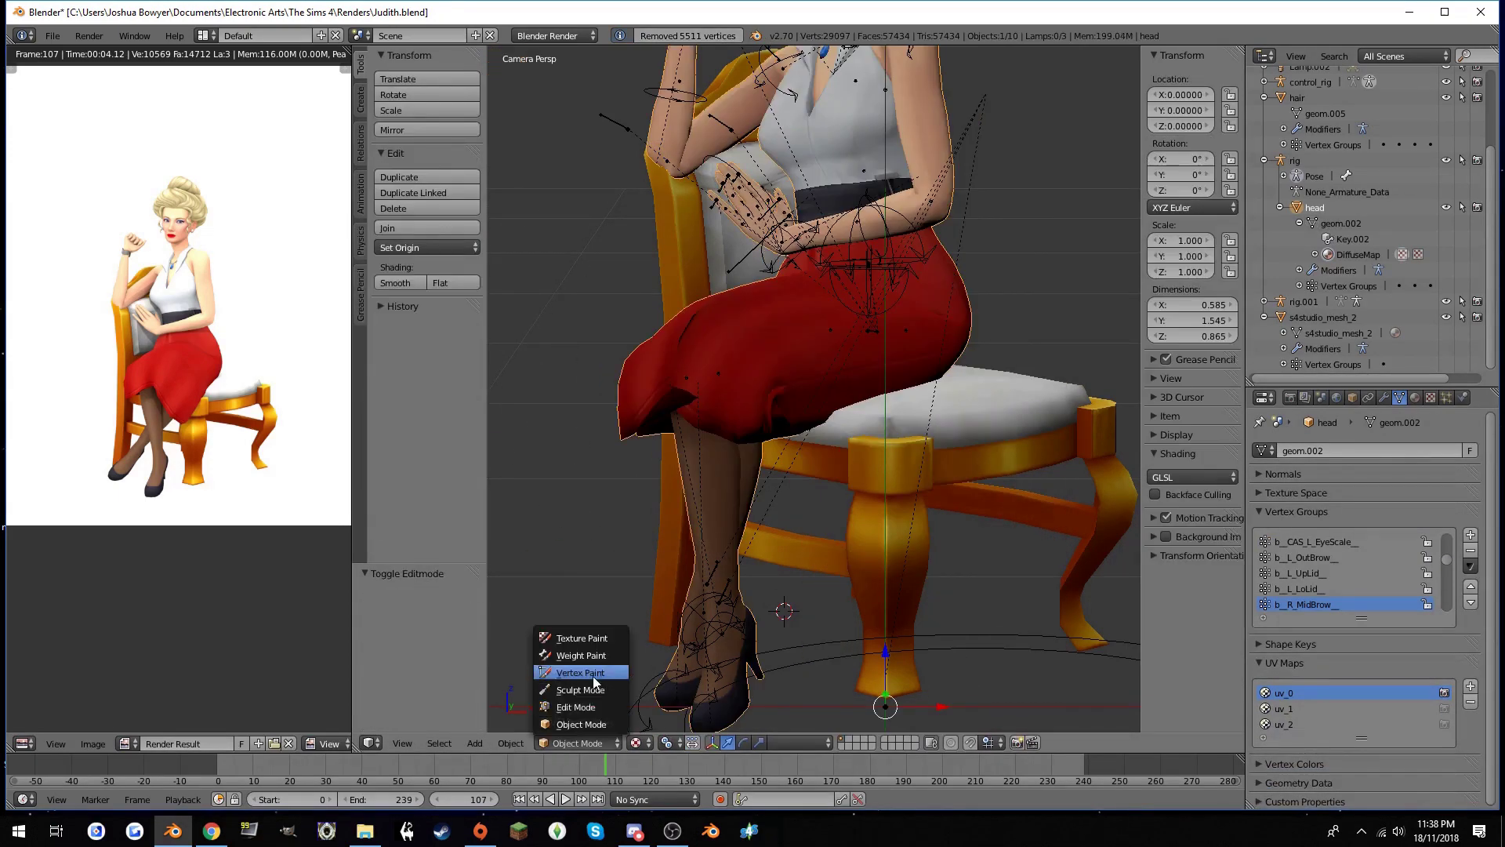
left_click(588, 698)
left_click(560, 741)
left_click(541, 690)
Pull the red skirt's hem back into shape with the Grab brush
scroll(657, 369, "up", 3)
left_click(423, 118)
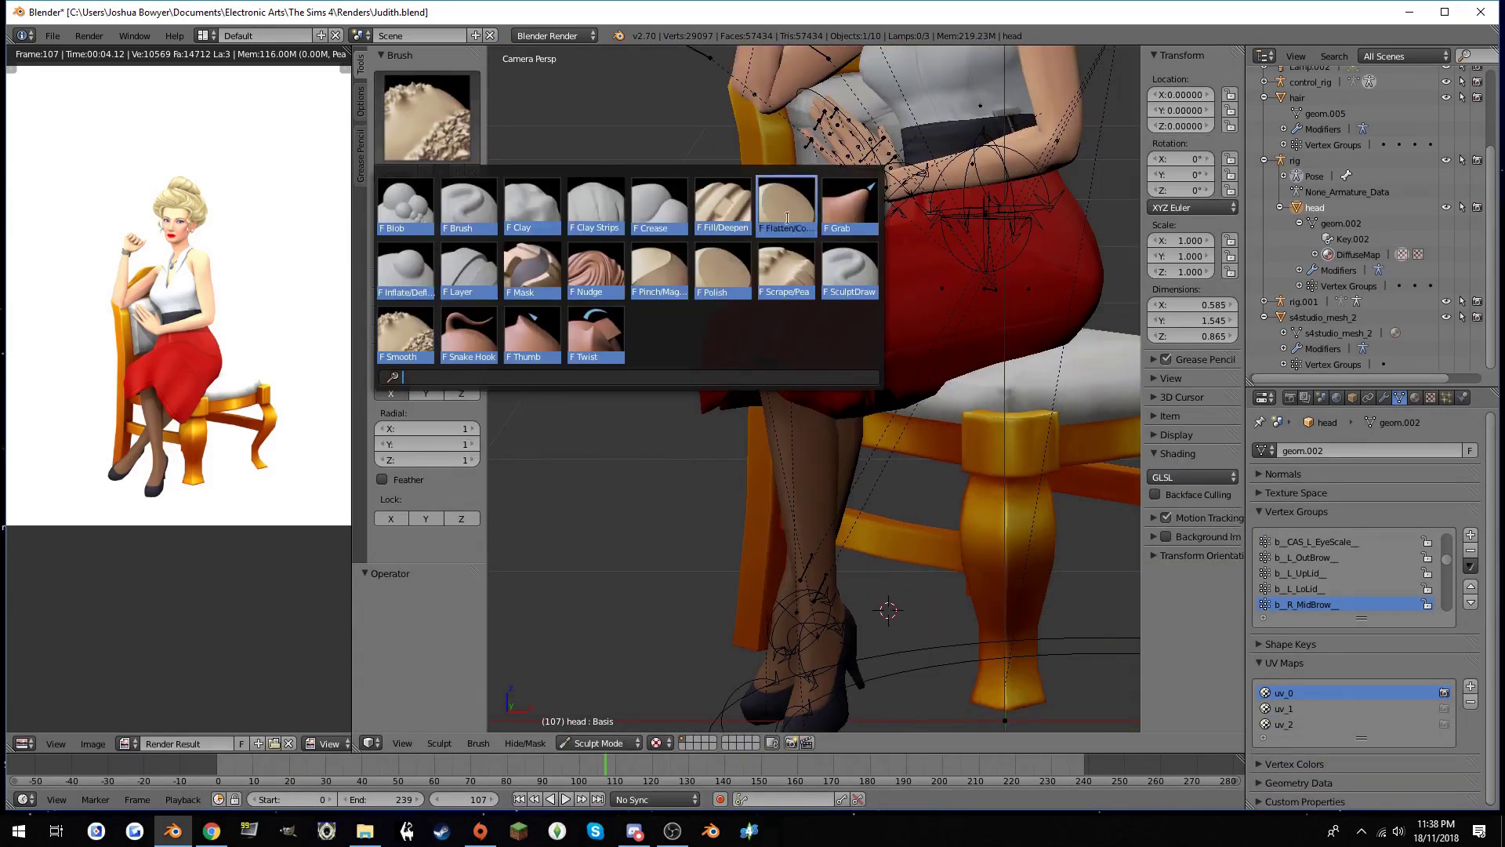
left_click(808, 211)
scroll(745, 366, "up", 3)
mouse_move(745, 366)
middle_mouse_down()
mouse_move(887, 437)
mouse_move(867, 578)
mouse_move(770, 519)
mouse_move(830, 558)
mouse_move(847, 521)
middle_mouse_up()
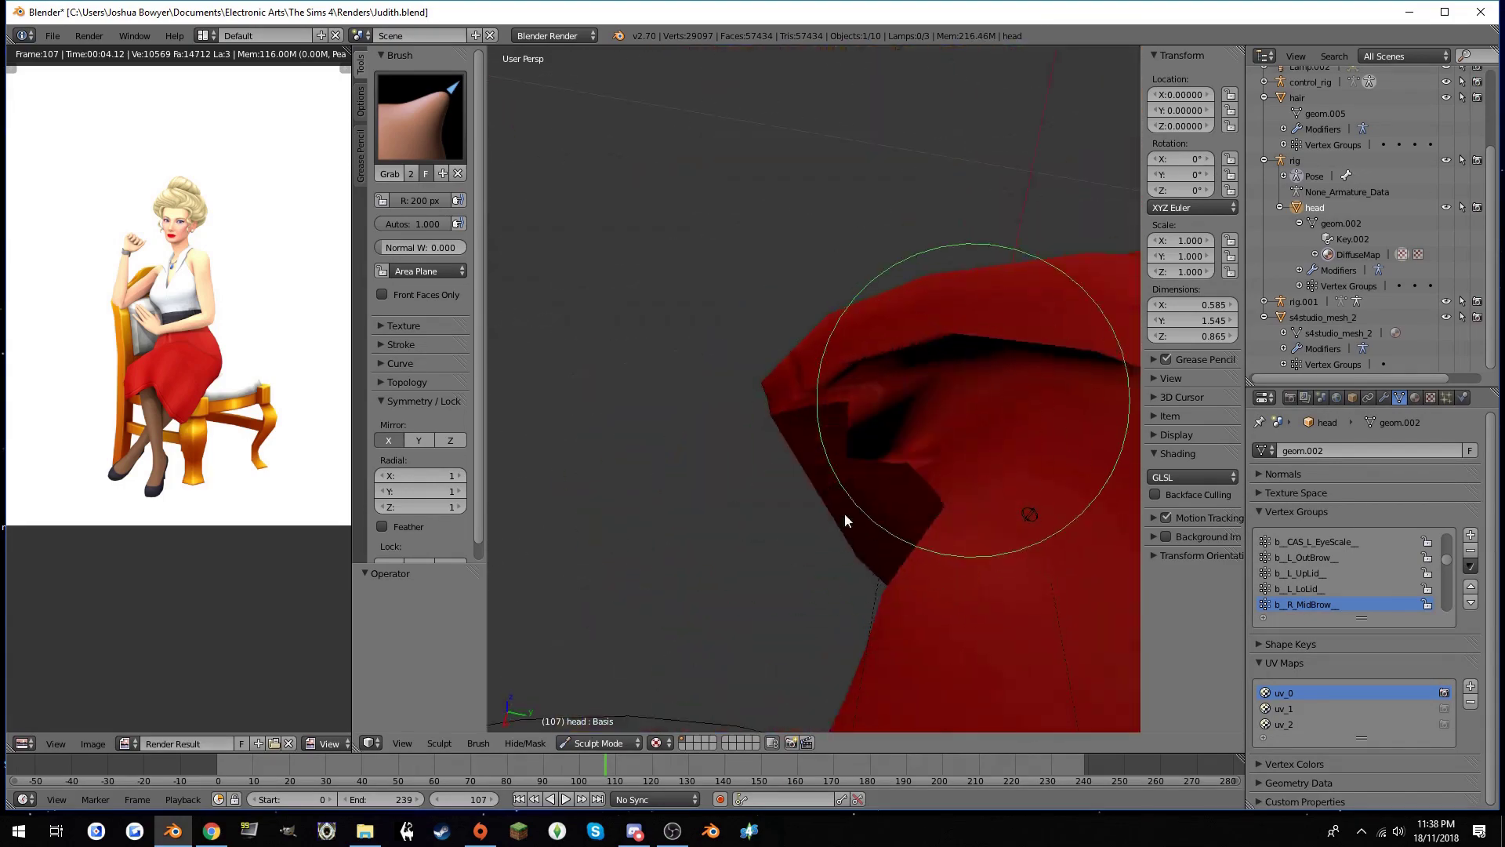
scroll(867, 423, "down", 5)
scroll(868, 424, "up", 3)
mouse_move(785, 458)
middle_mouse_down()
mouse_move(856, 470)
mouse_move(890, 505)
middle_mouse_up()
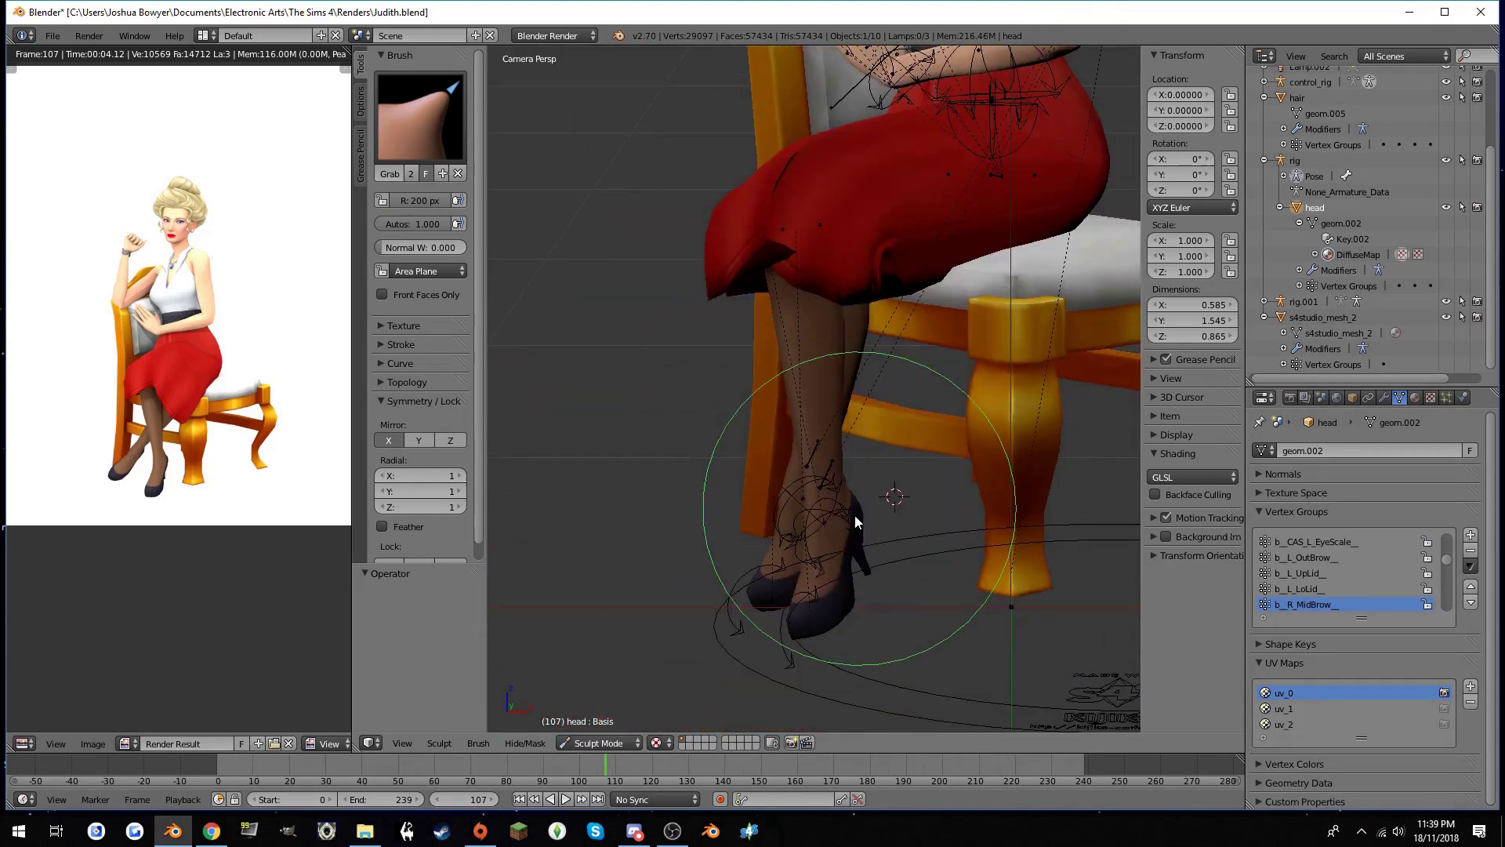
Move the R_Foot_handle and L_Foot_handle bones together along the Y axis
right_click(859, 492)
key("KP_0")
key("KP_0")
key("ctrl+alt+space")
key("KP_0")
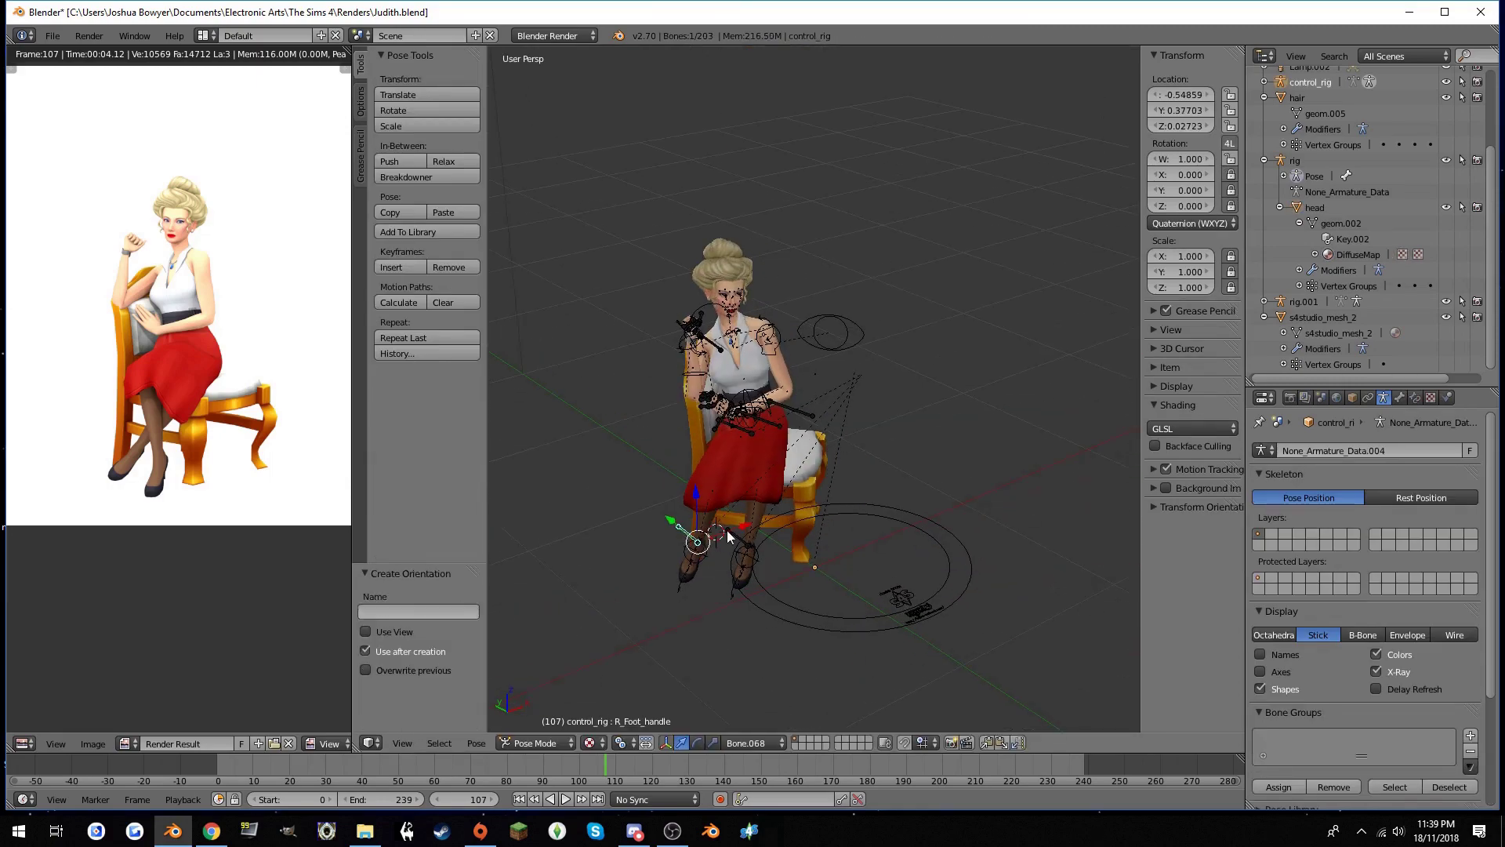
right_click(709, 533, "shift")
key("KP_0")
key("g")
key("y")
left_click(810, 453)
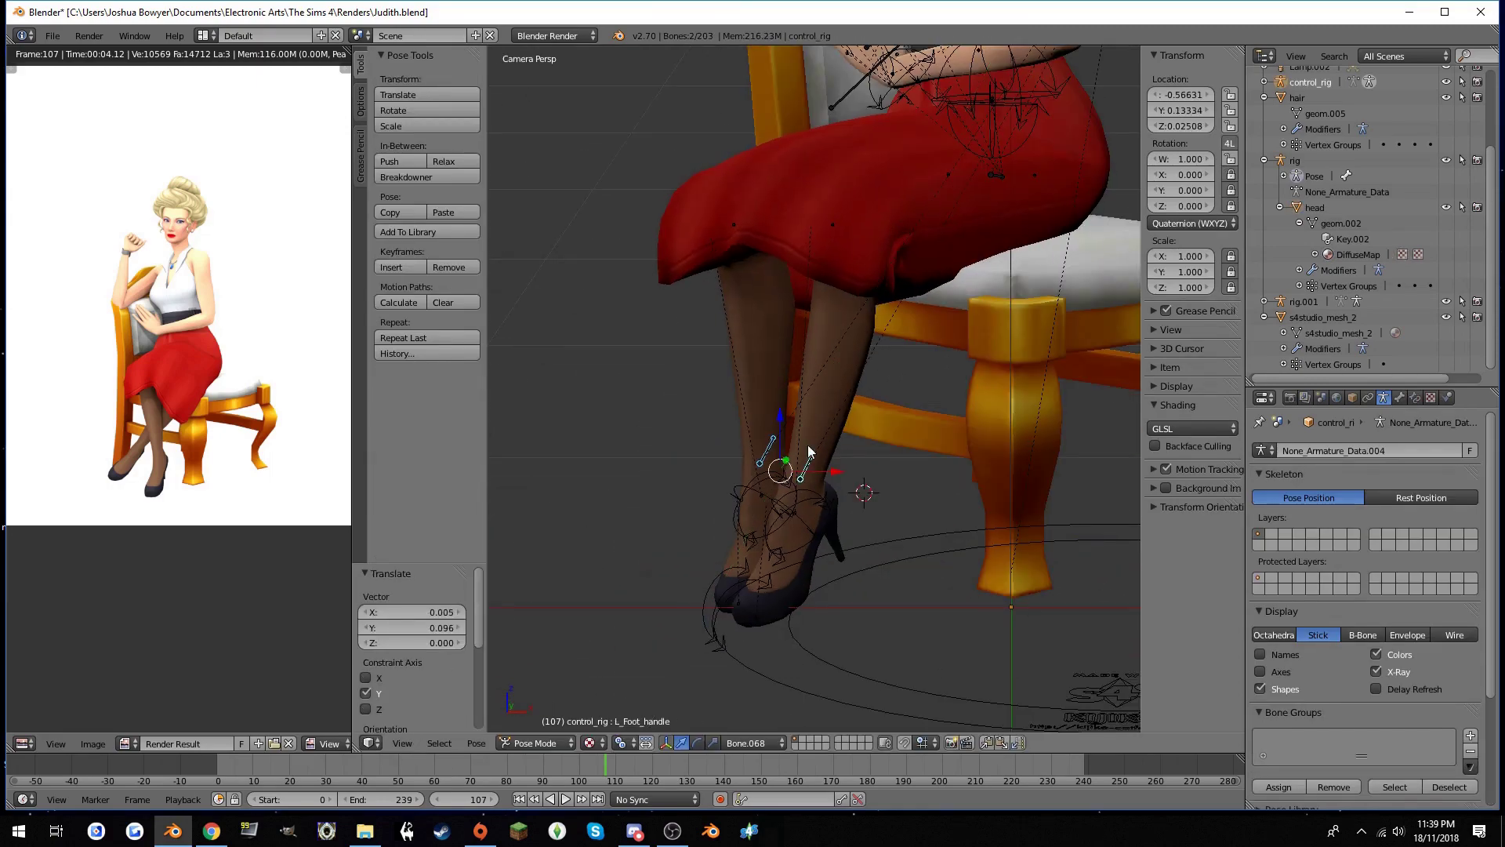
Add L_knee_pole to the selection and move the knee poles along Y
scroll(749, 468, "down", 4)
scroll(789, 304, "up", 2)
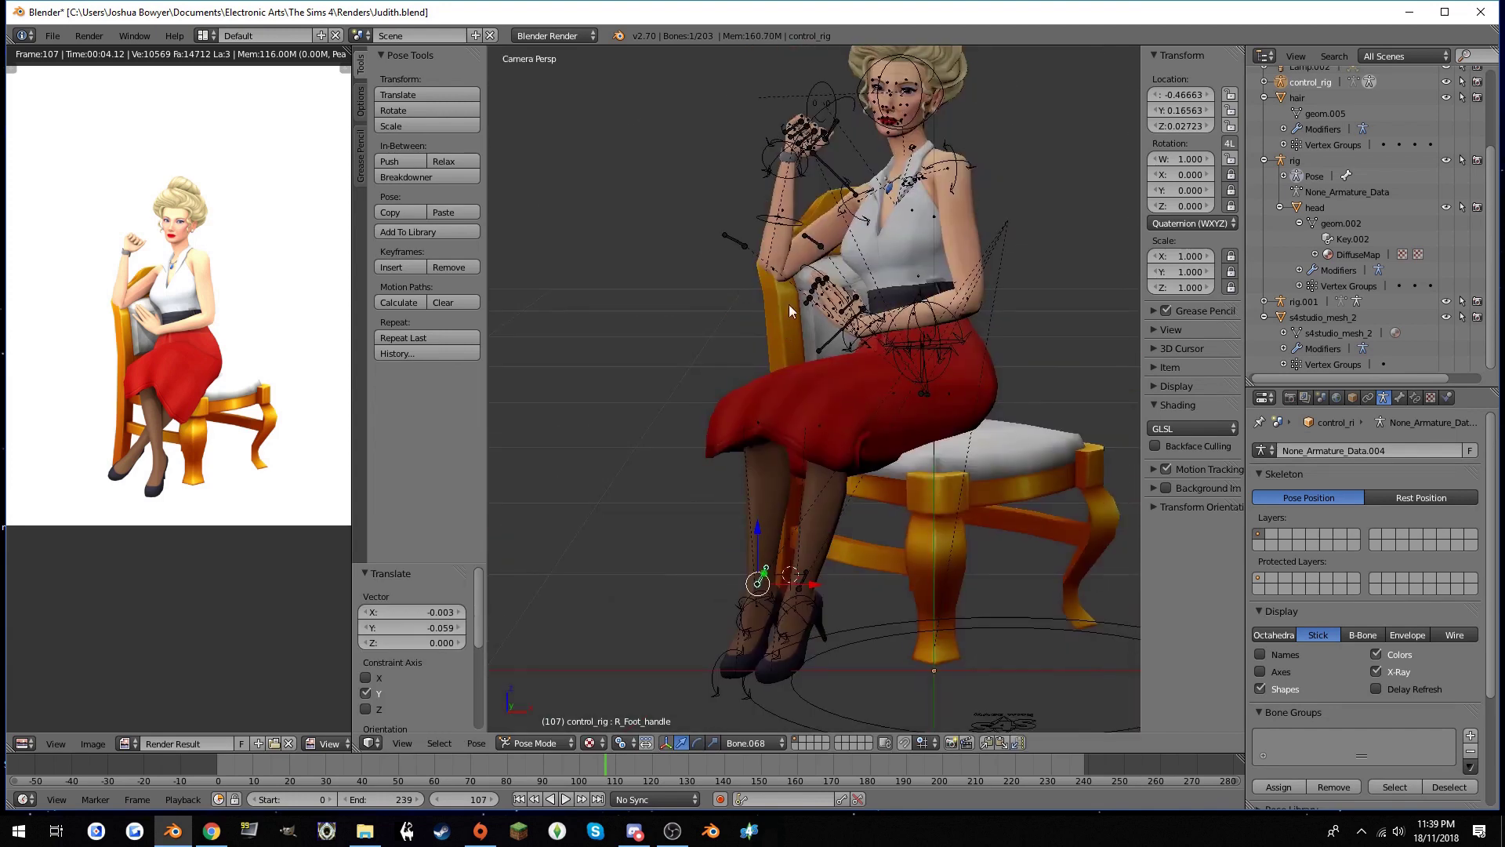
right_click(788, 304)
key("g")
key("y")
Rotate the L_Foot_rot bone by about -5° to tilt the left foot
right_click(583, 407)
scroll(784, 439, "down", 3)
middle_click_drag(929, 454, 849, 420)
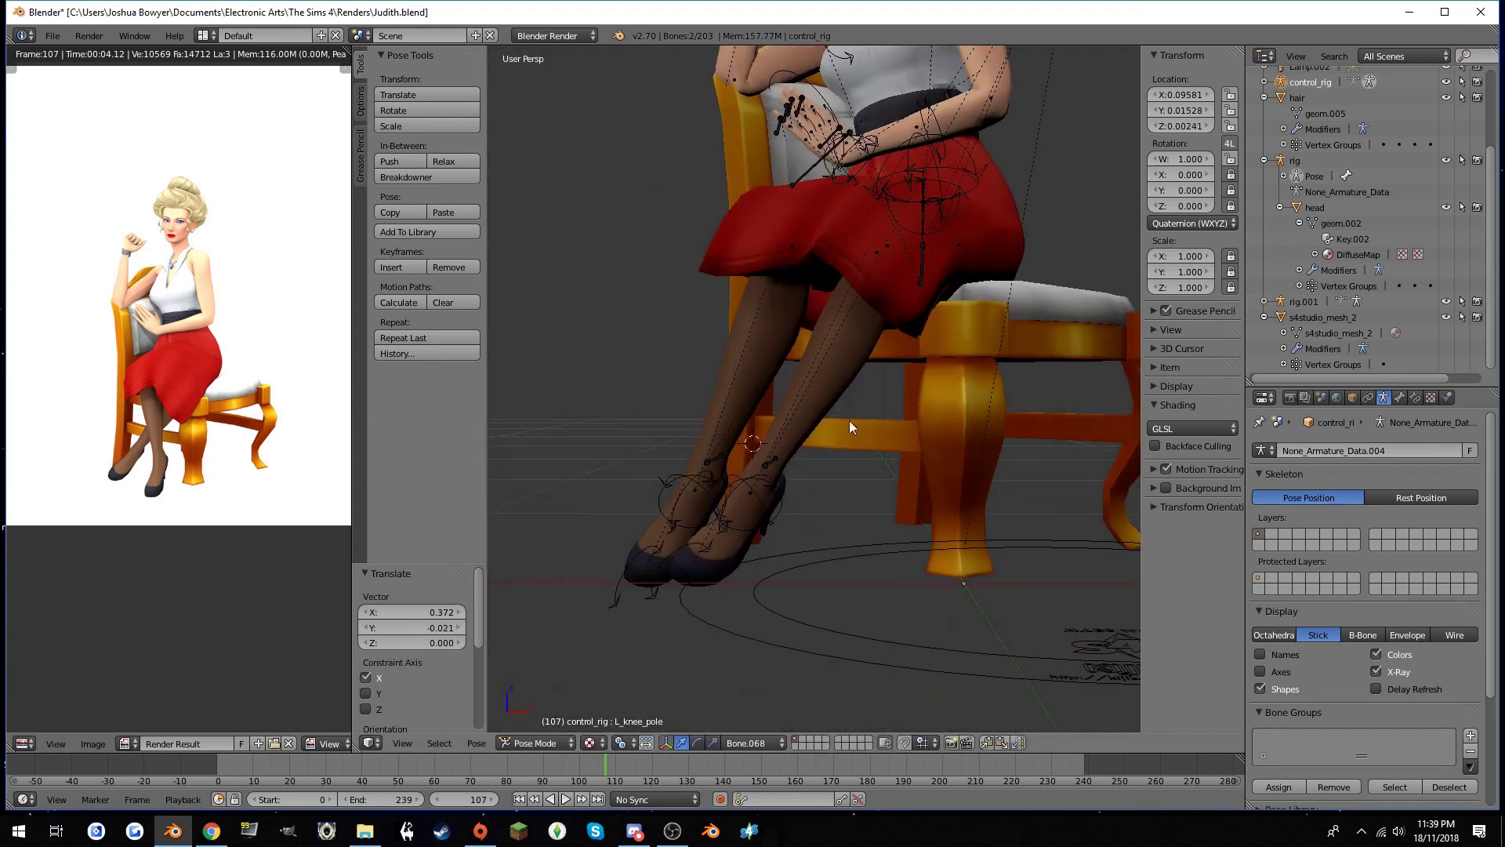
right_click(761, 486)
key("r")
left_click(673, 228)
Render the updated pose and begin appending from another blend file
scroll(673, 228, "down", 5)
key("F12")
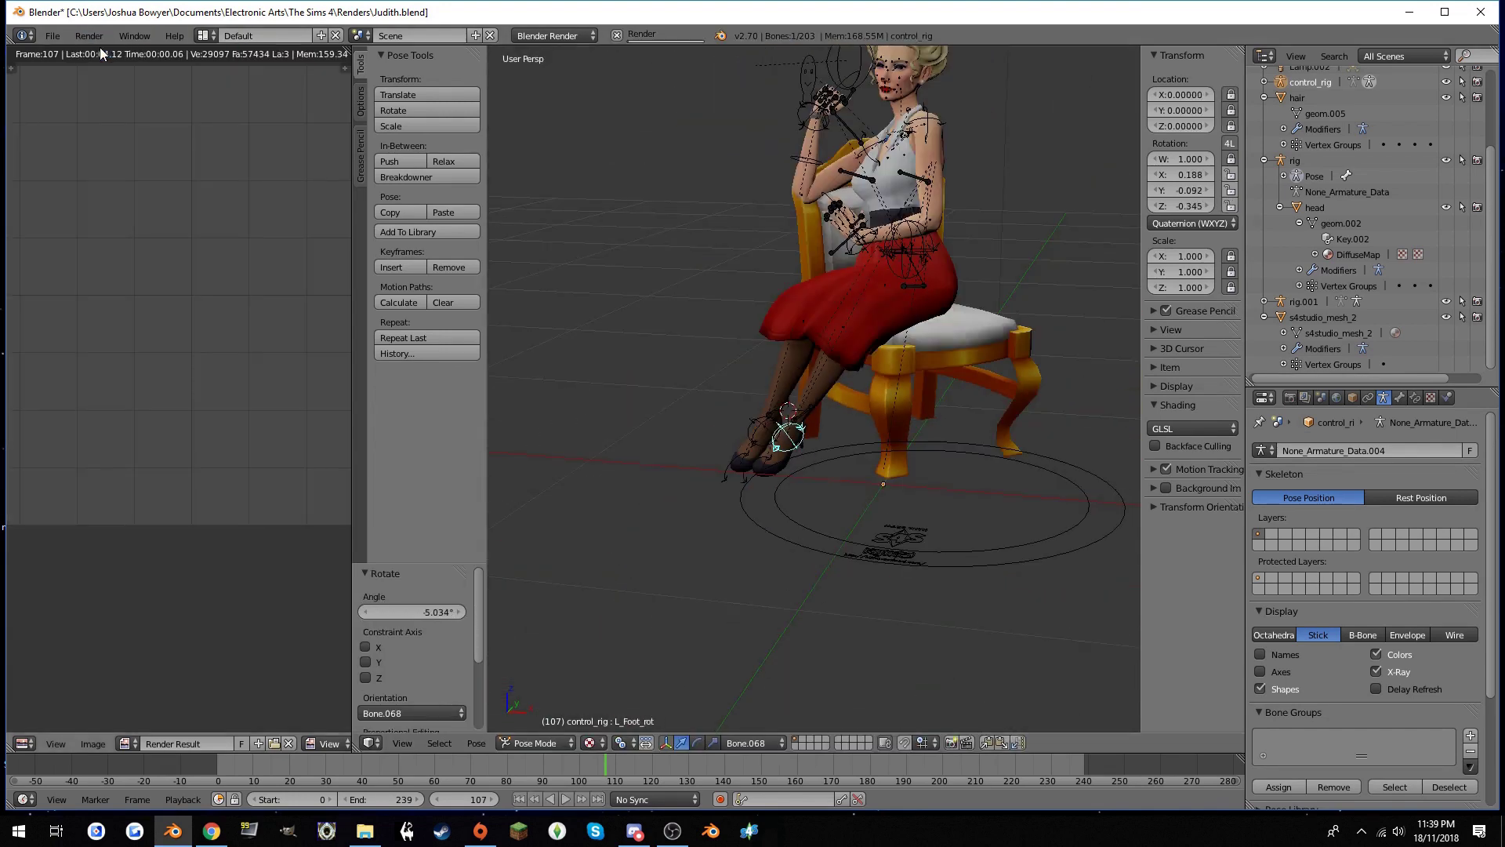
left_click(53, 35)
left_click(79, 267)
Append from the female poses blend file and render the seated character
left_click(1474, 55)
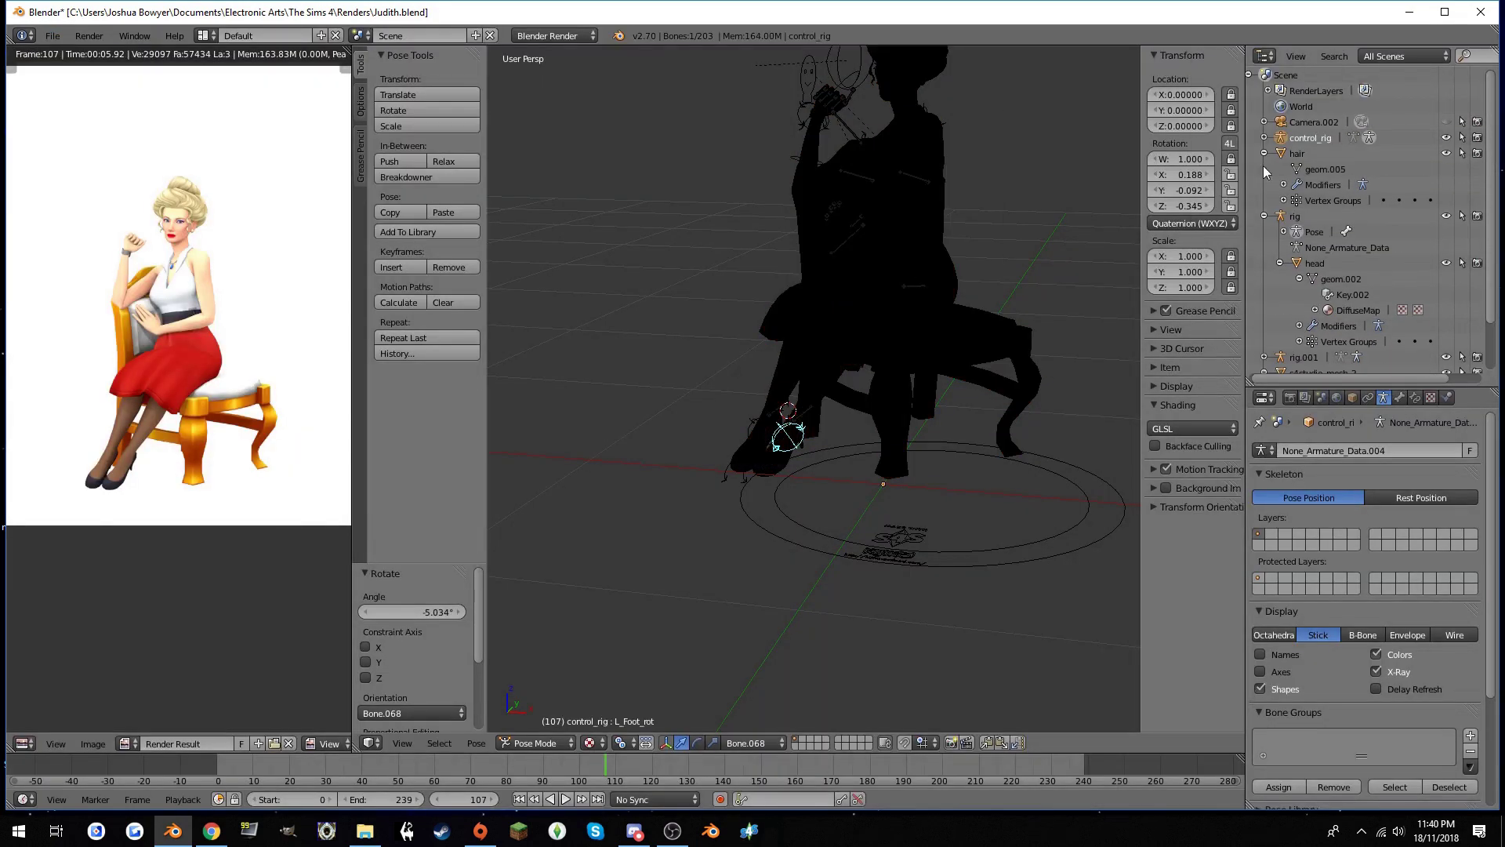
key("shift+F1")
left_click(48, 569)
left_click(72, 228)
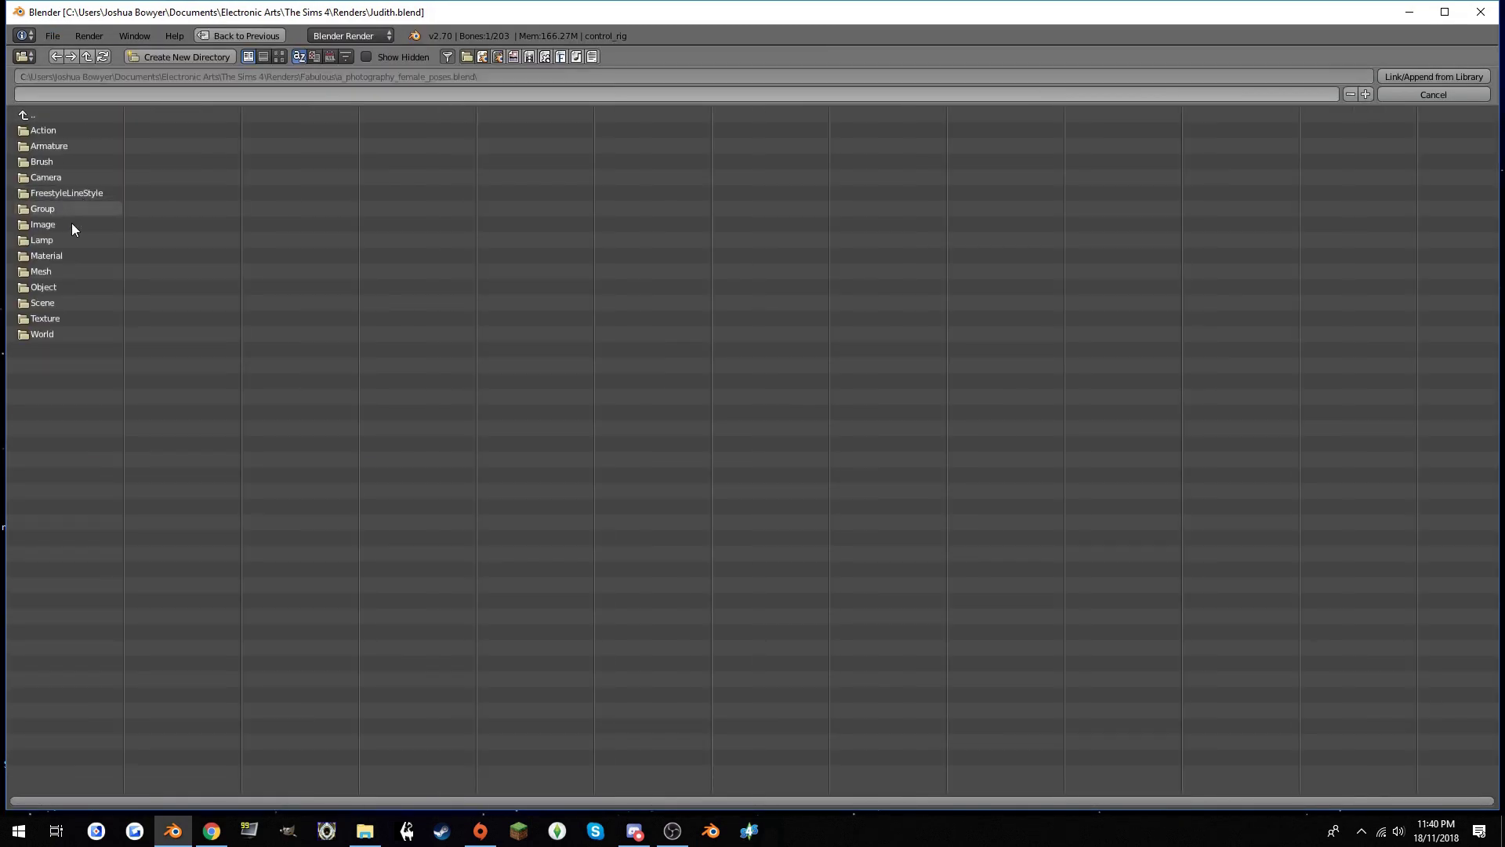
key("Return")
scroll(848, 328, "down", 3)
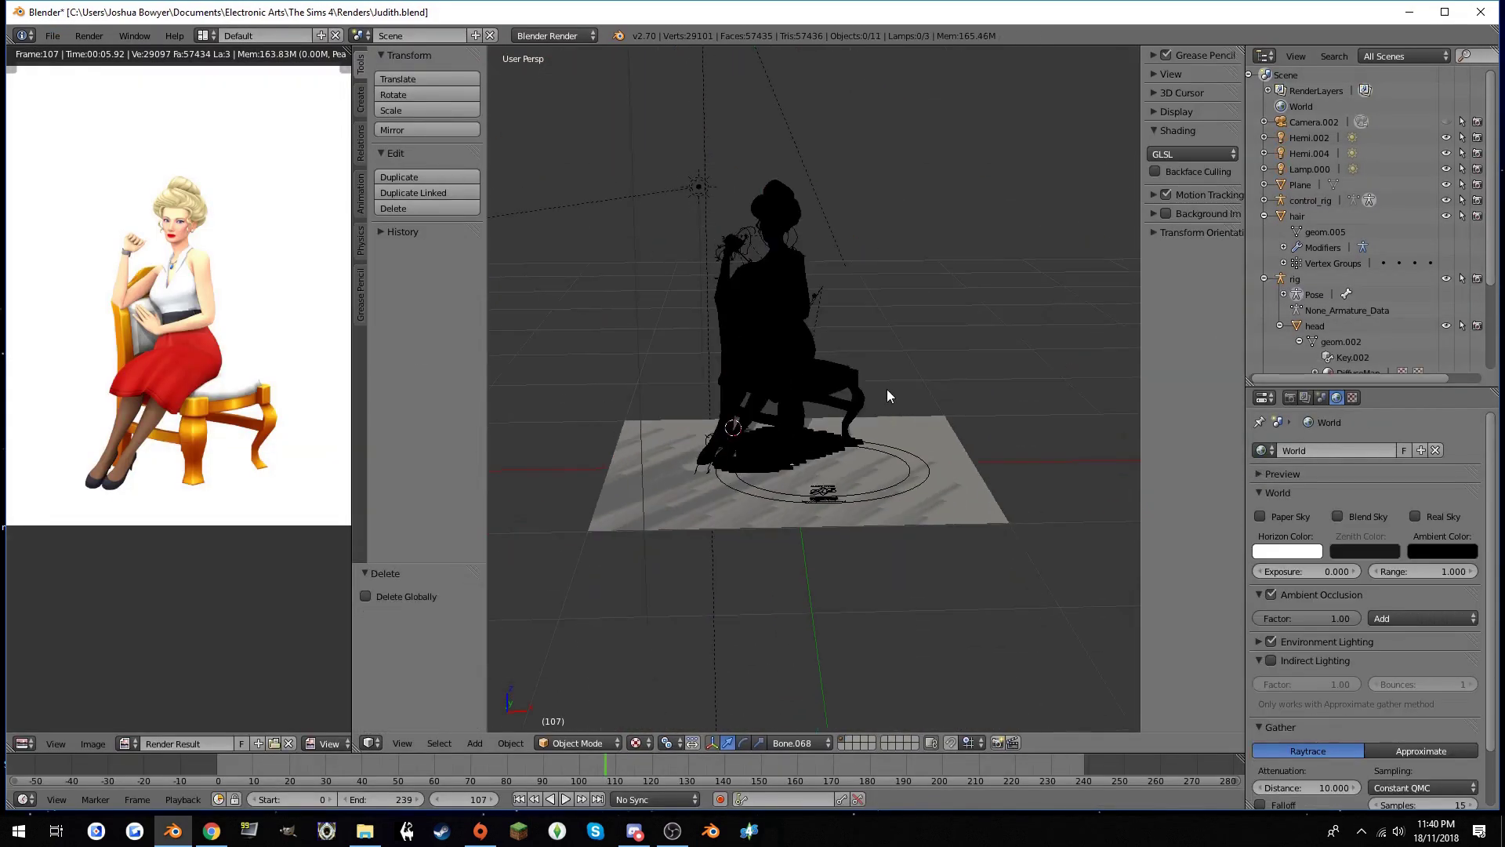
middle_click_drag(887, 389, 927, 512)
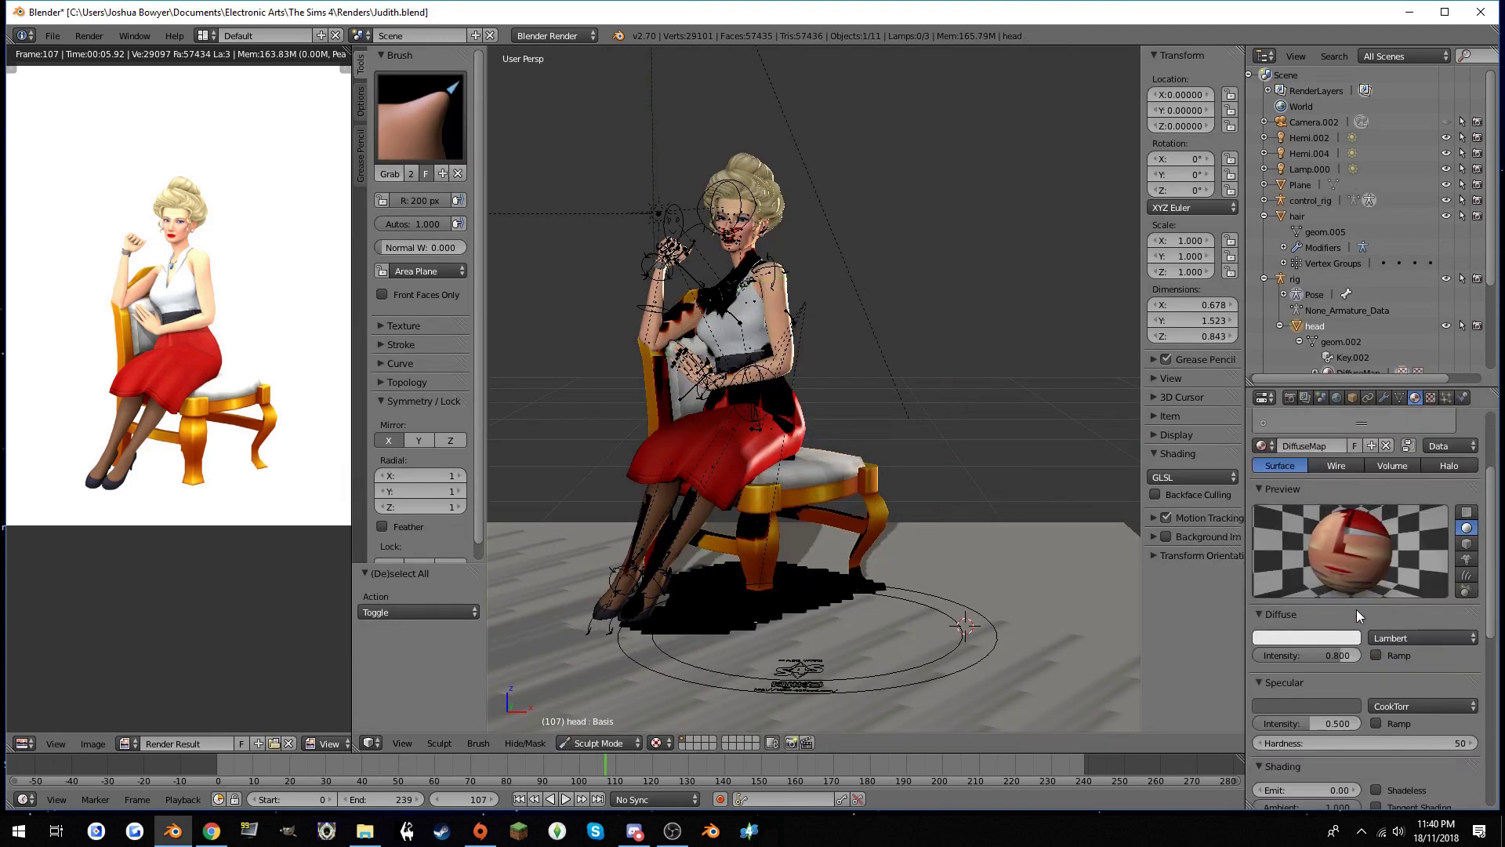
key("F12")
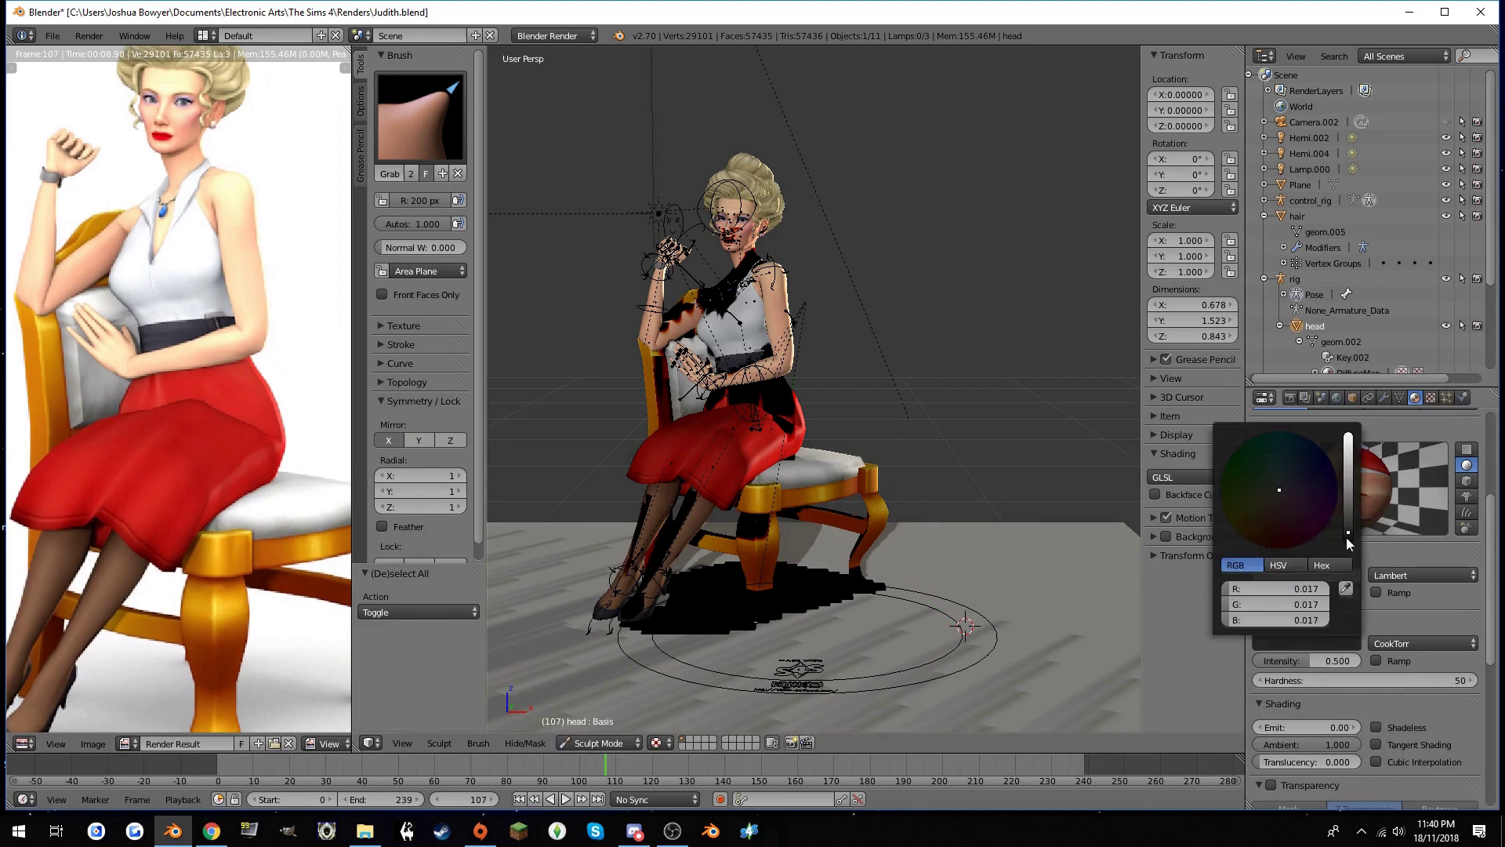
Set material specular hardness to 50 and diffuse intensity to 0.700, then re-render
left_click(1432, 683)
key("F12")
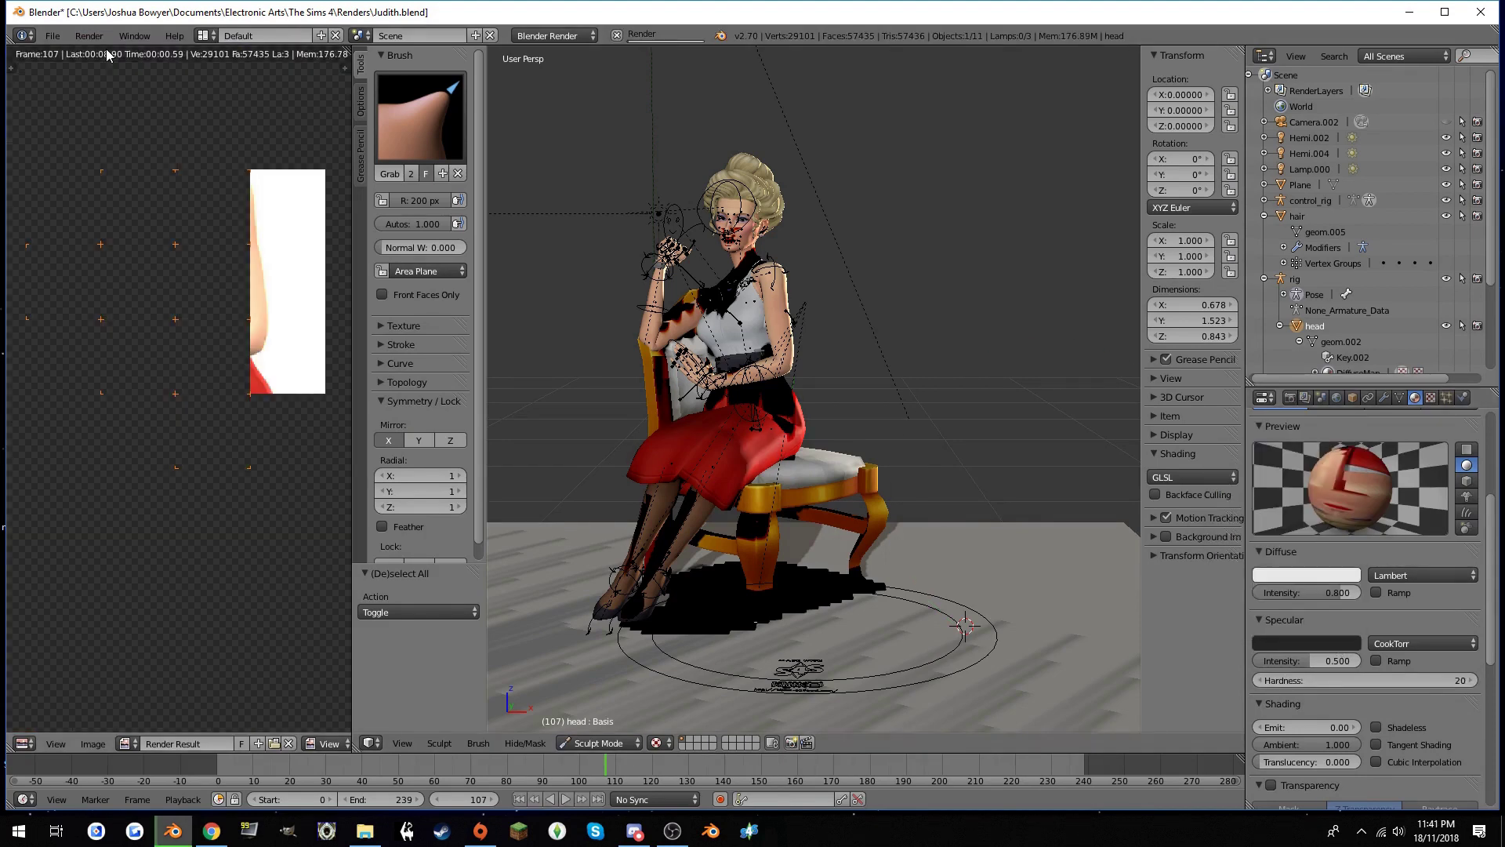
scroll(233, 398, "up", 1)
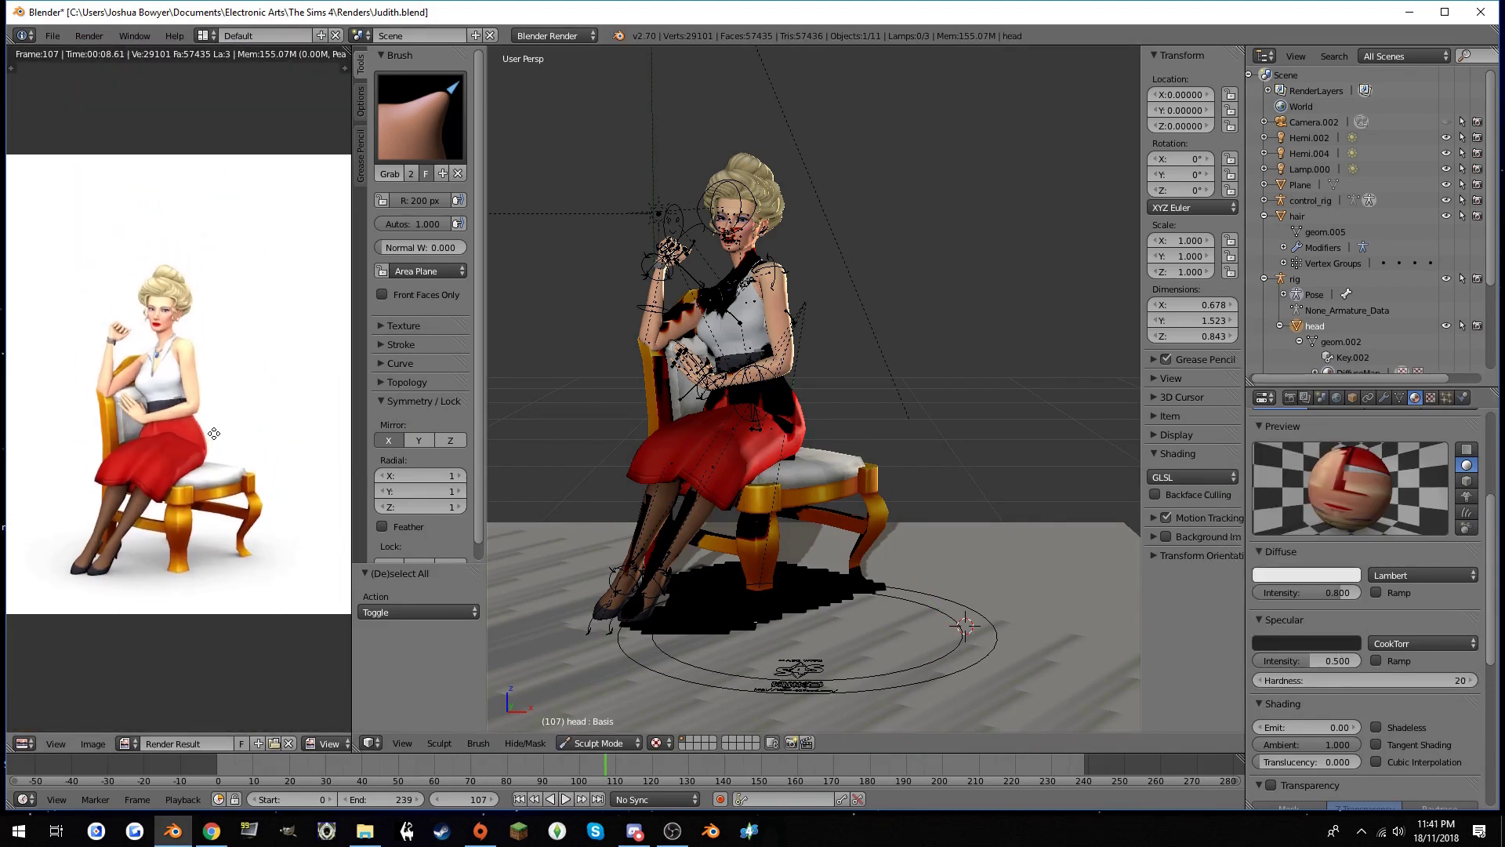
left_click(1337, 397)
left_click(1416, 398)
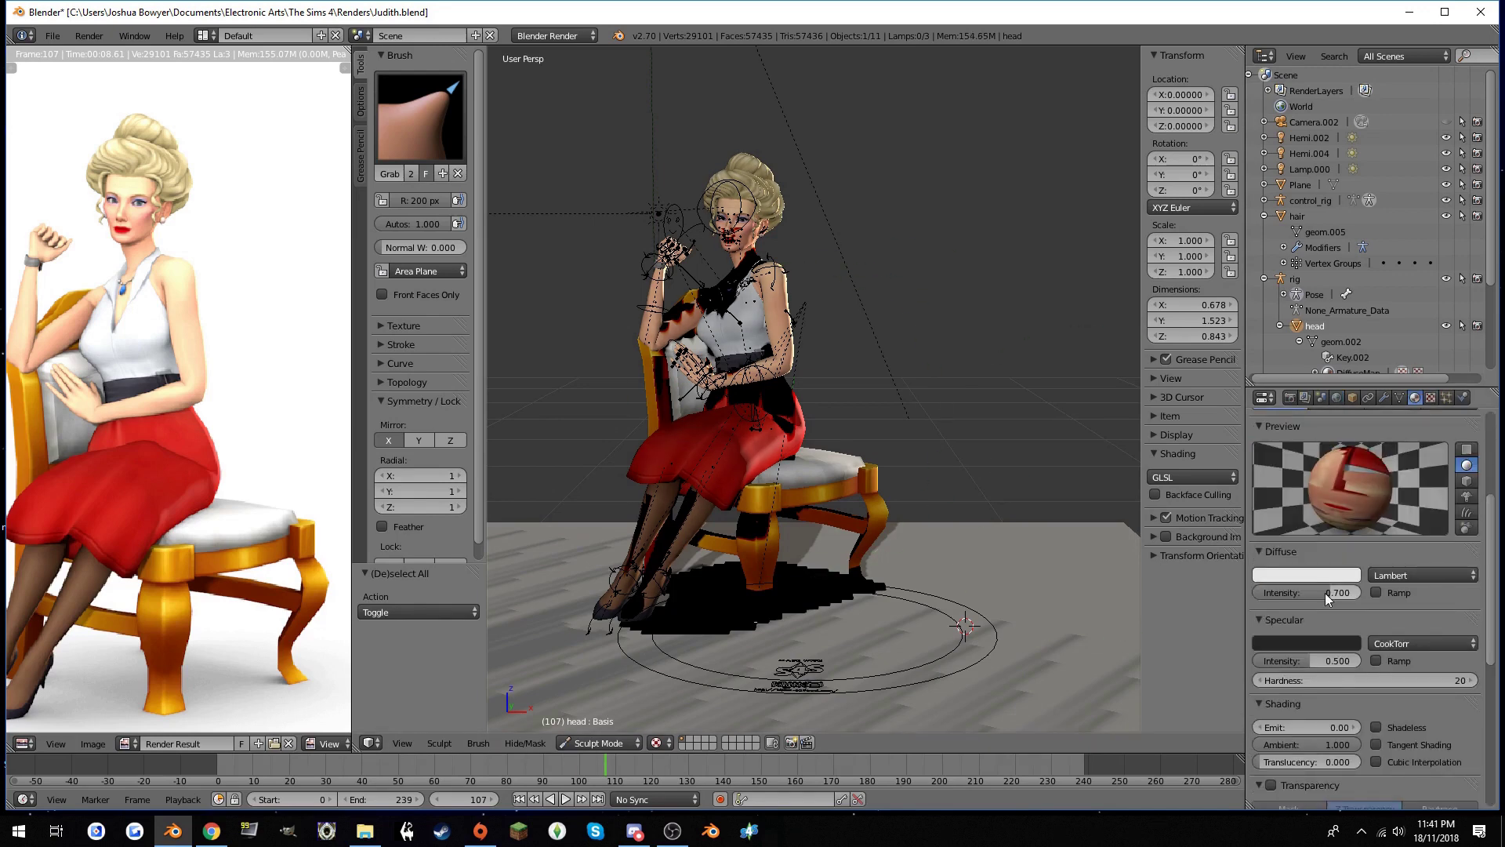
left_click(1307, 643)
key("Escape")
key("F12")
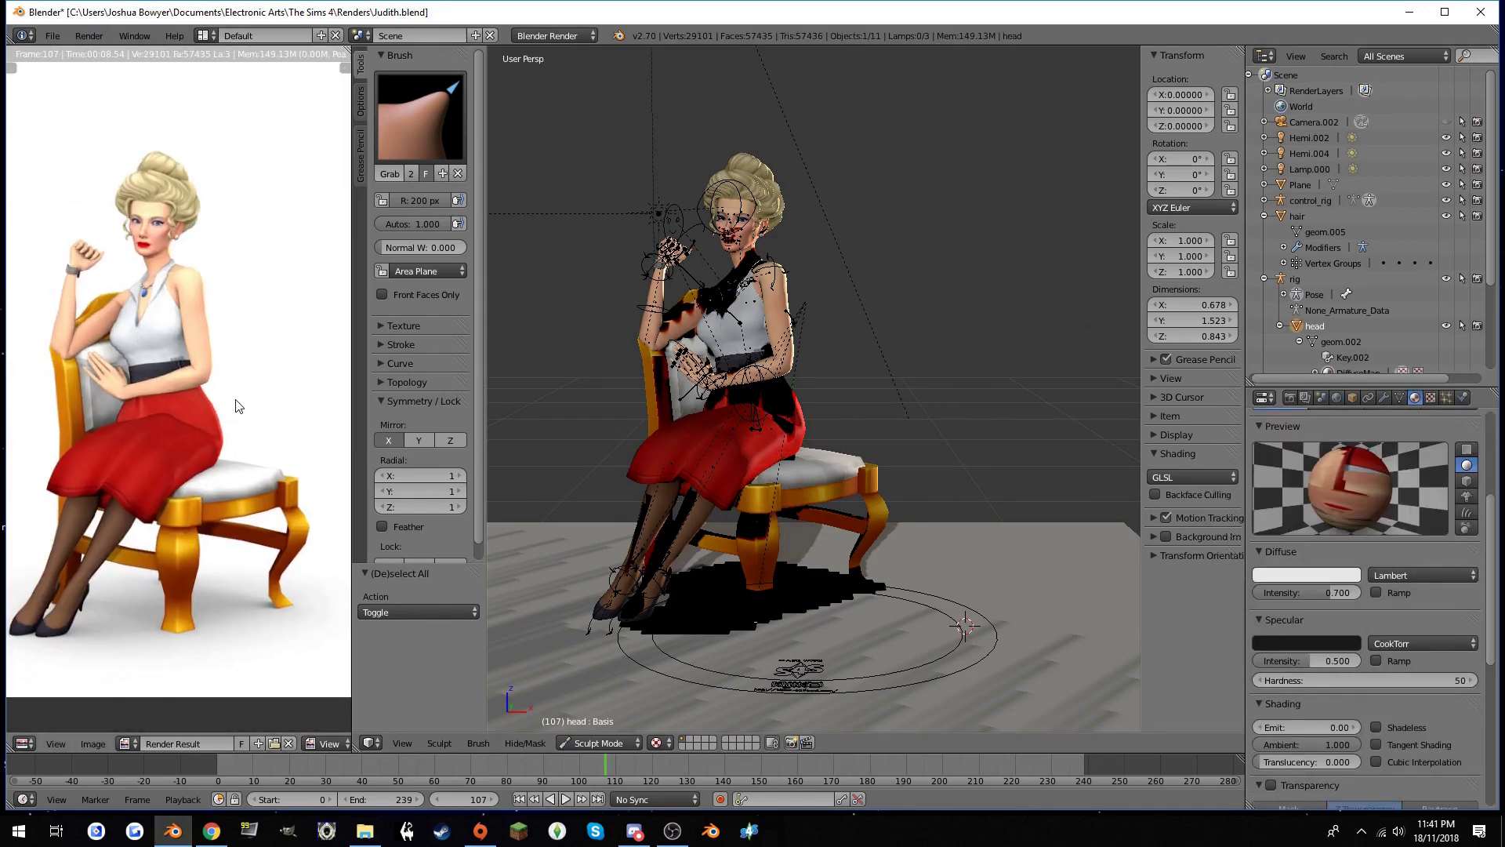
Reposition the left foot handle in pose mode, deselect all bones, and render
scroll(736, 455, "up", 3)
scroll(671, 455, "up", 3)
key("ctrl+z")
key("g")
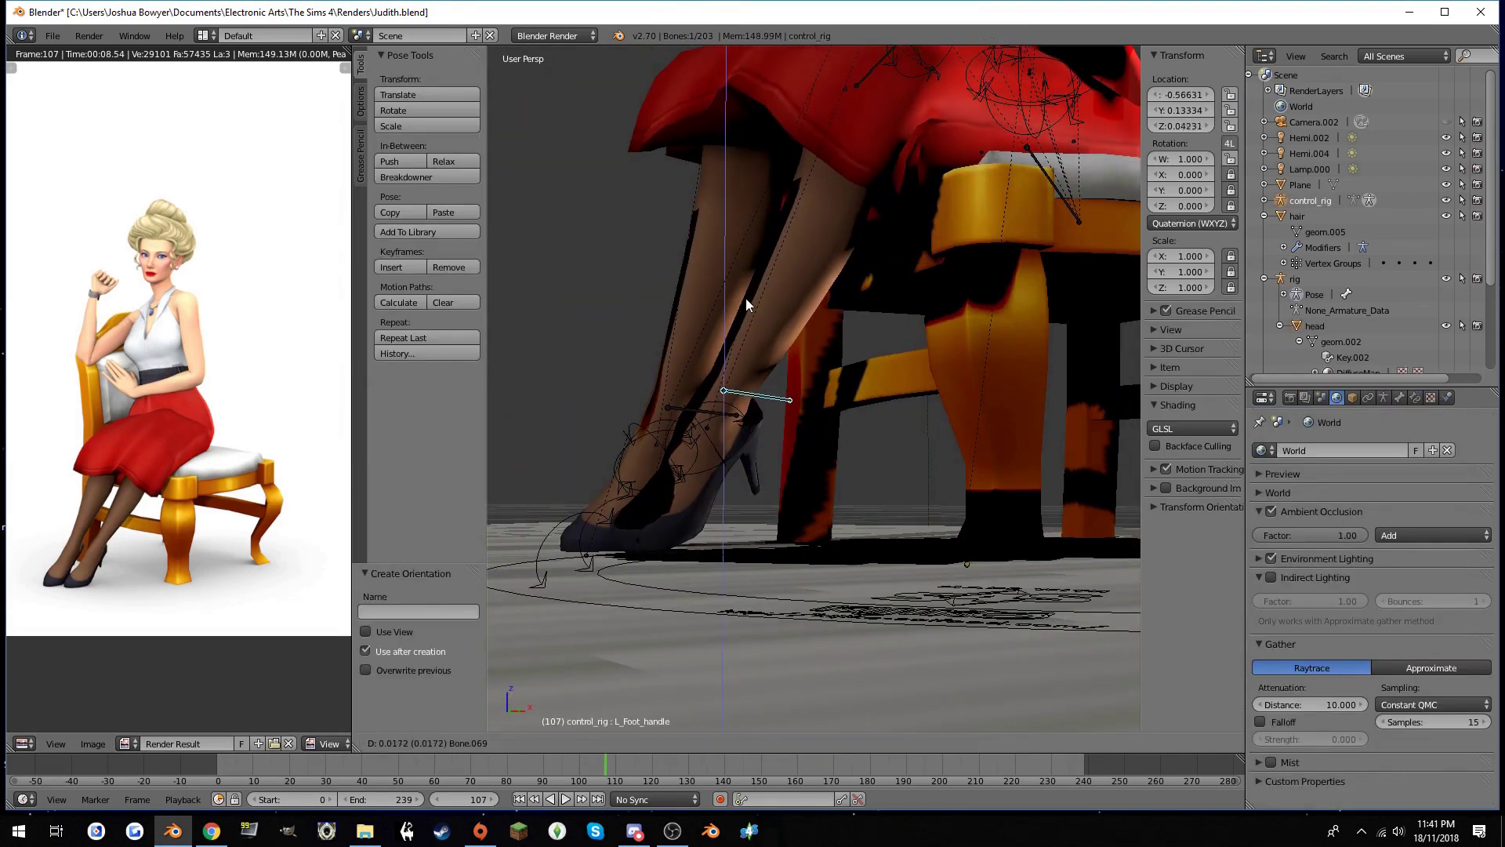
left_click(746, 298)
scroll(784, 330, "down", 3)
key("a")
key("F12")
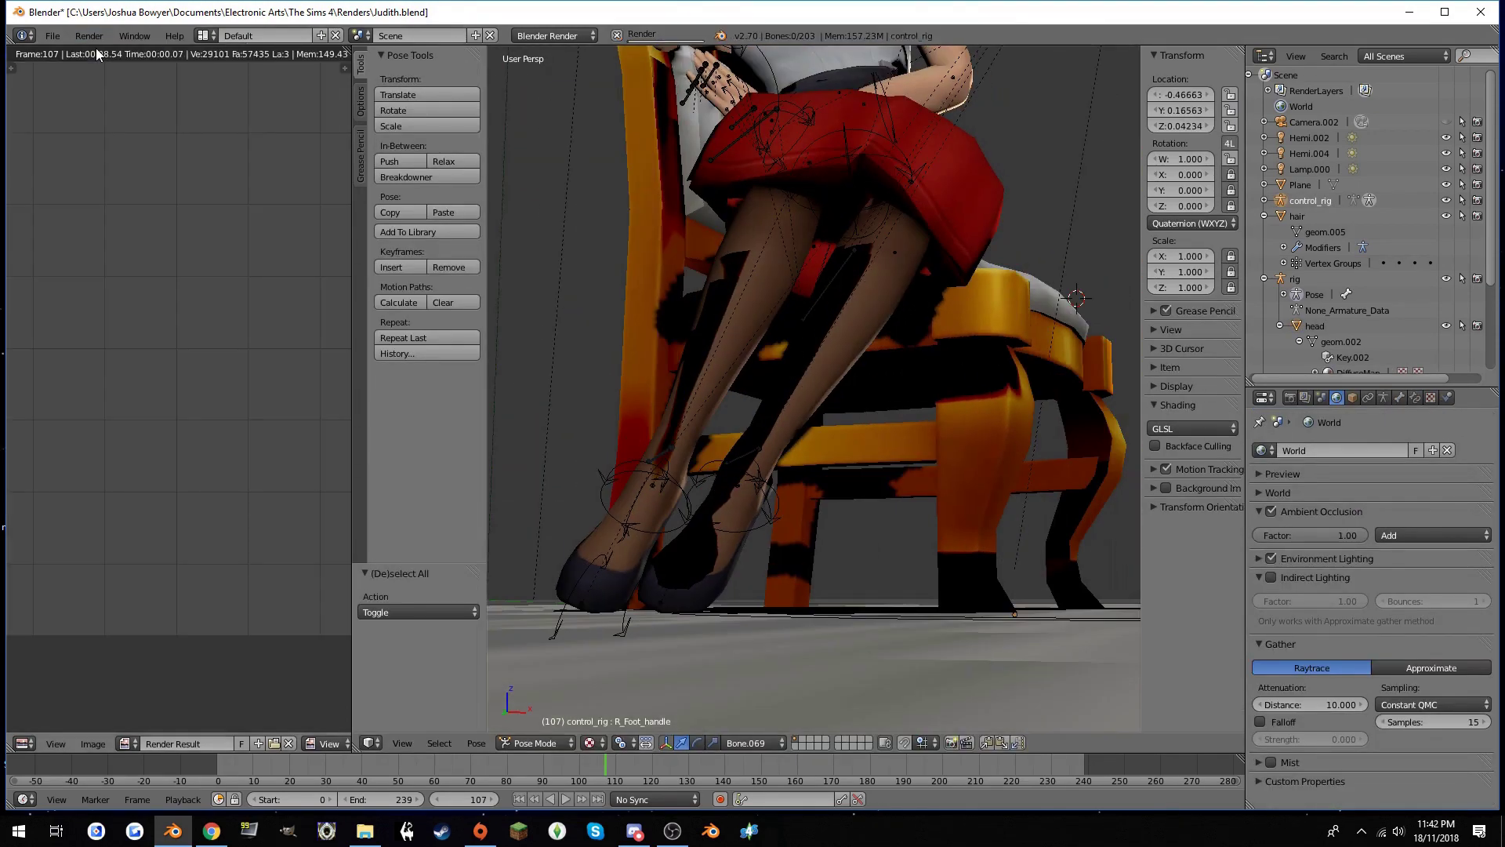
Select the left foot control and re-render the scene
right_click(706, 506)
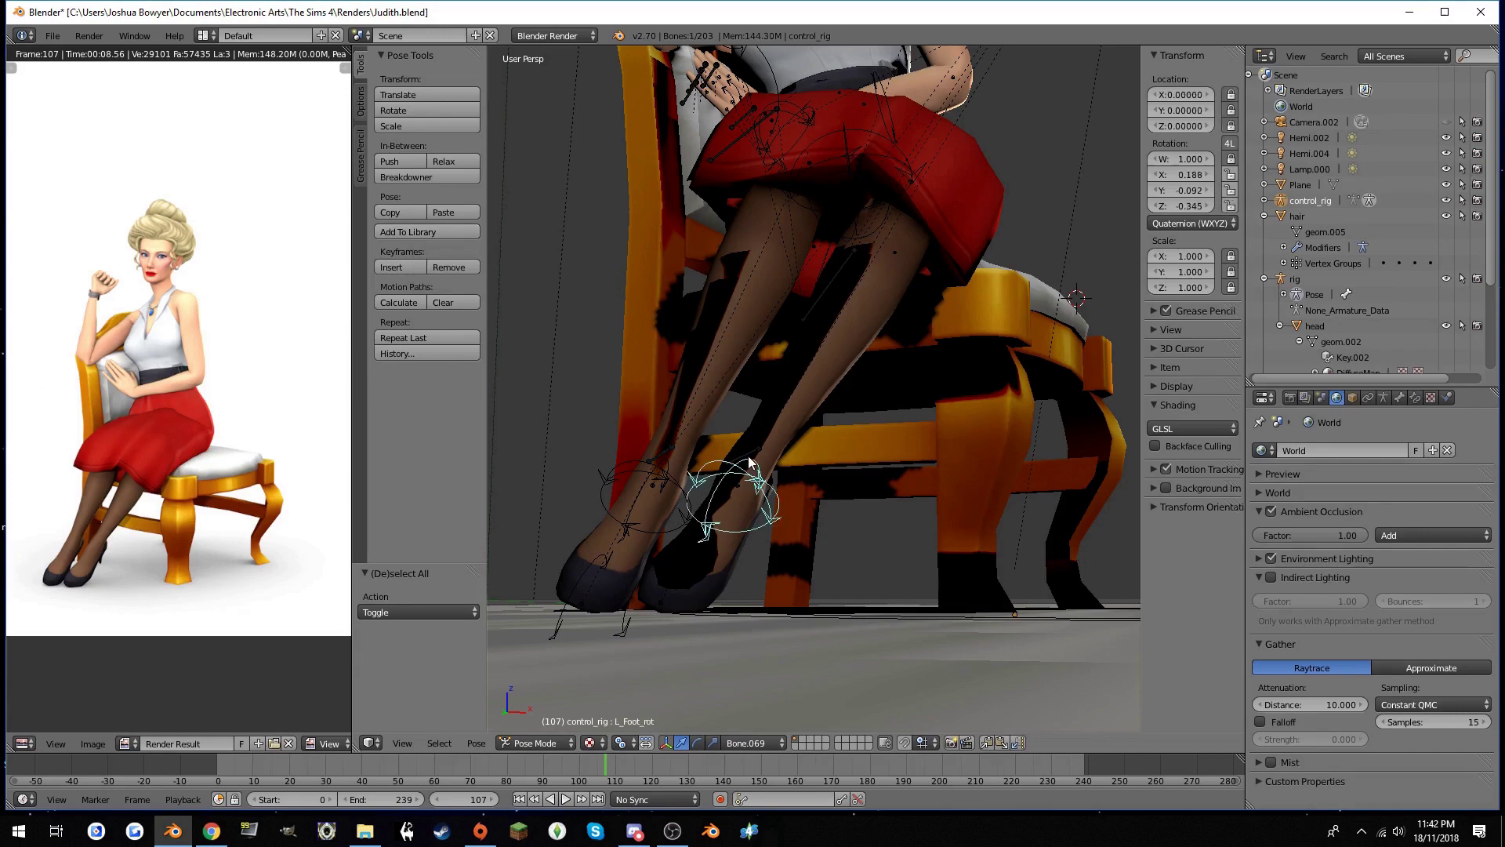
scroll(762, 397, "up", 3)
key("F12")
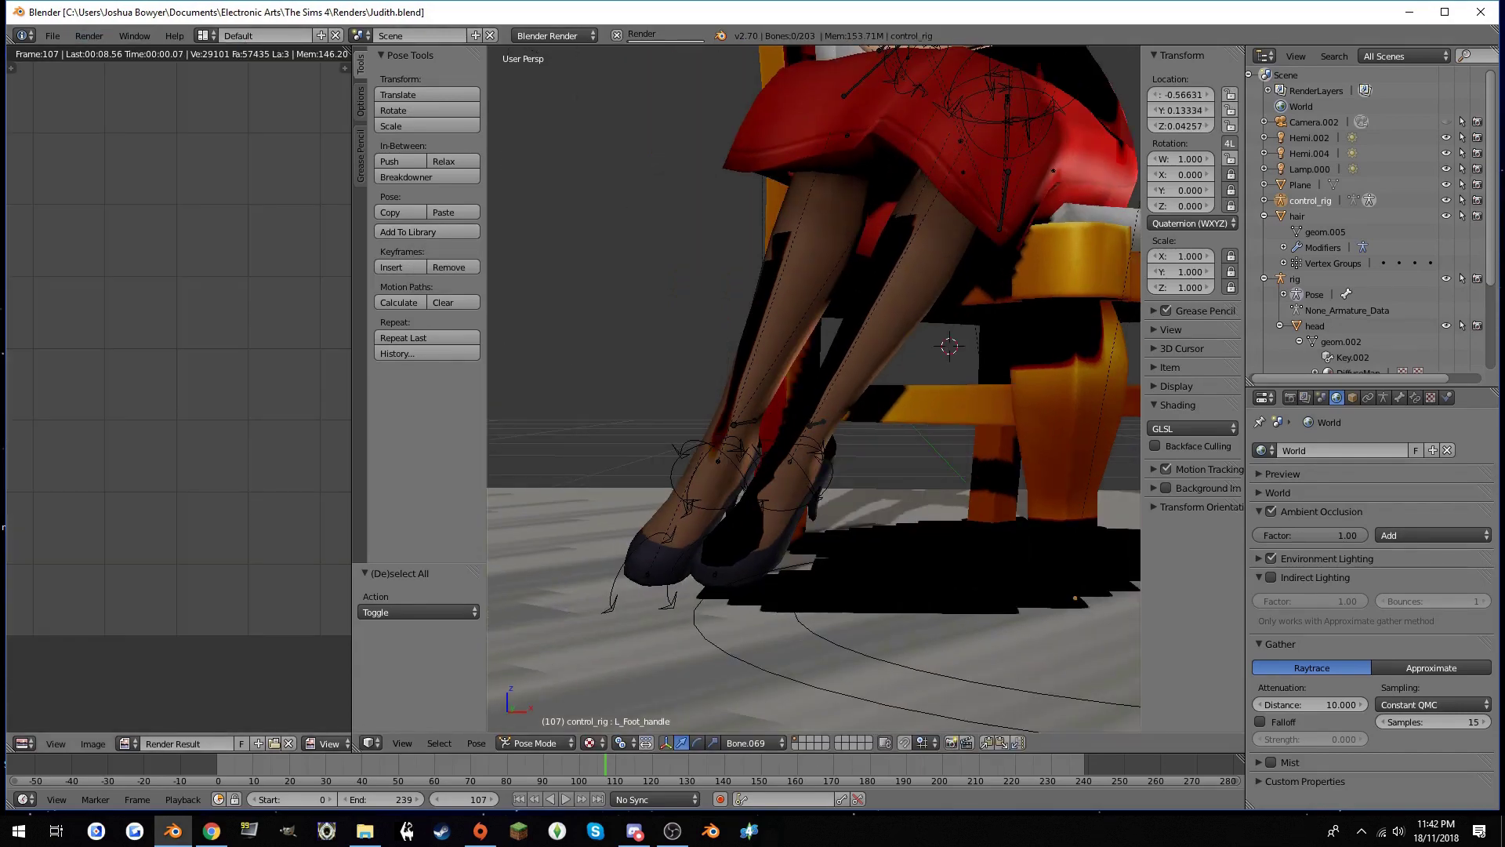
Leave Pose Mode, select the chair mesh, and render the scene again
scroll(930, 553, "up", 3)
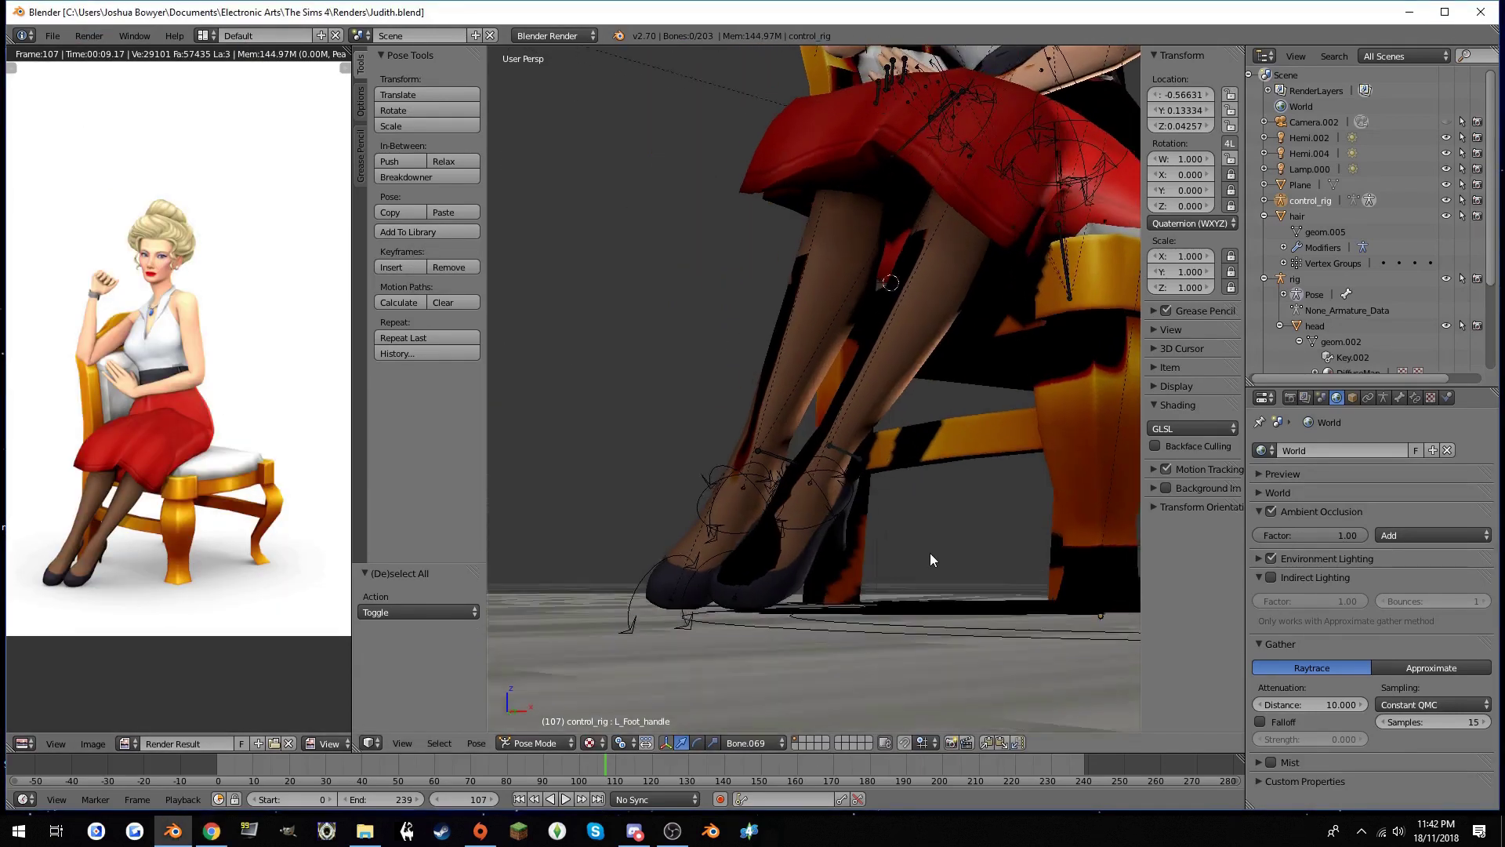
key("ctrl+Tab")
right_click(927, 549)
scroll(882, 498, "down", 2)
scroll(825, 461, "down", 3)
key("F12")
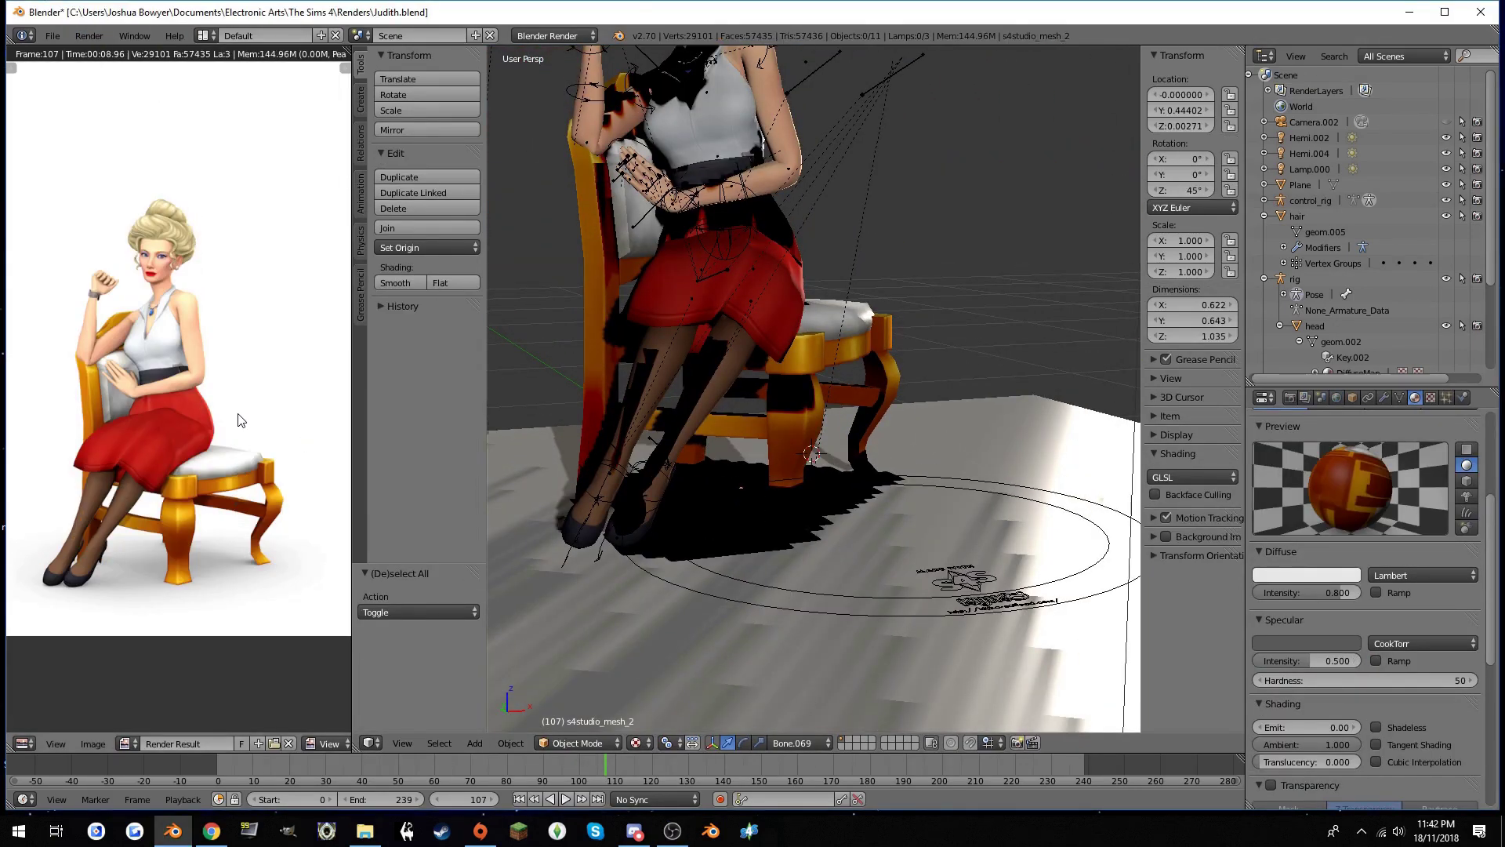
Save the scene under the new name Sculpting.blend
key("space")
key("Return")
type("M")
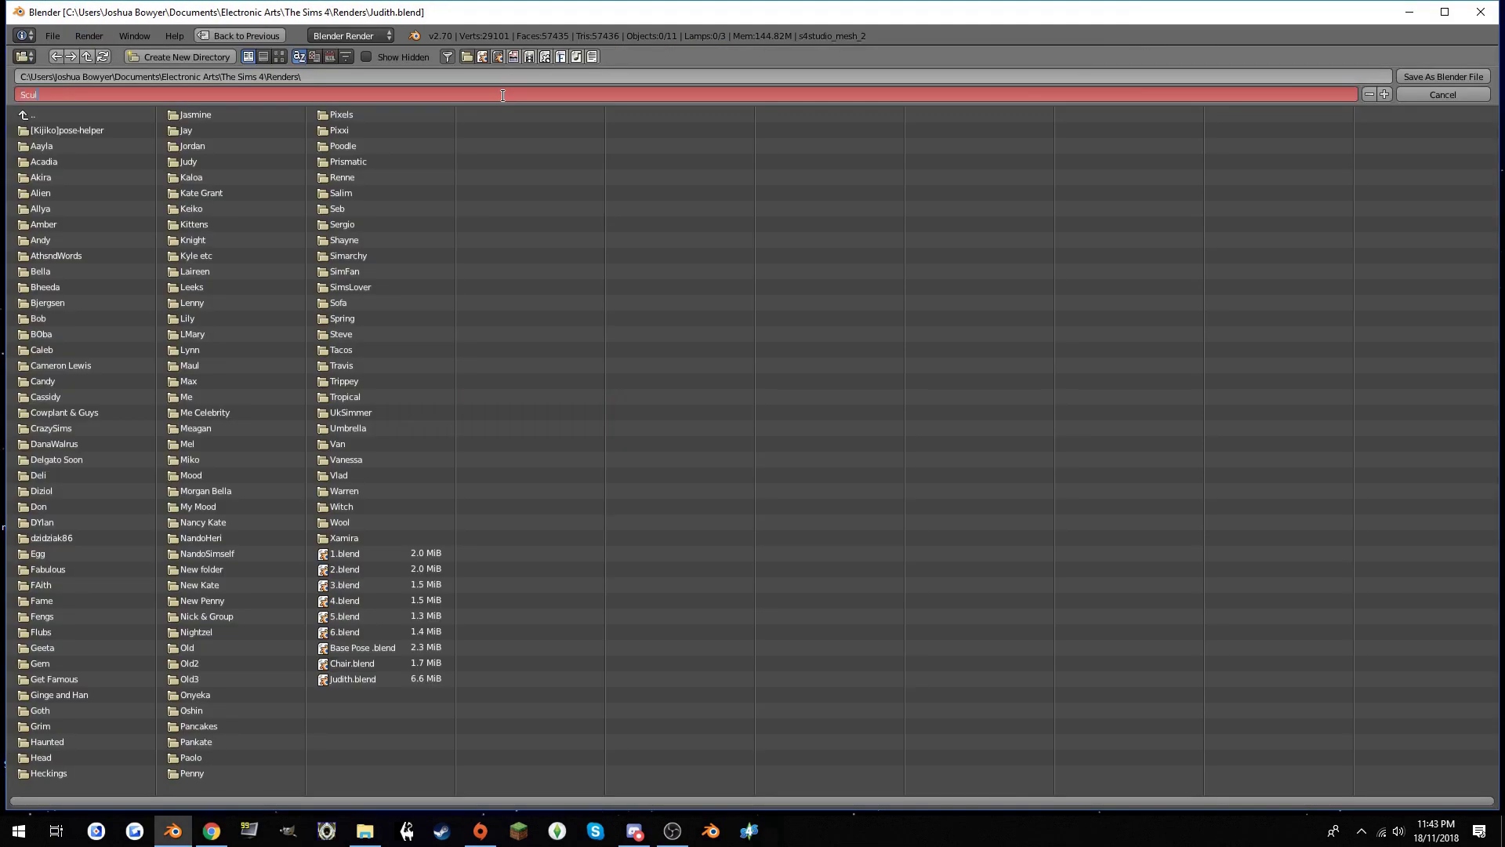
type("pting")
key("Return")
Smooth the red skirt's hem with the Smooth sculpt brush
scroll(746, 409, "up", 3)
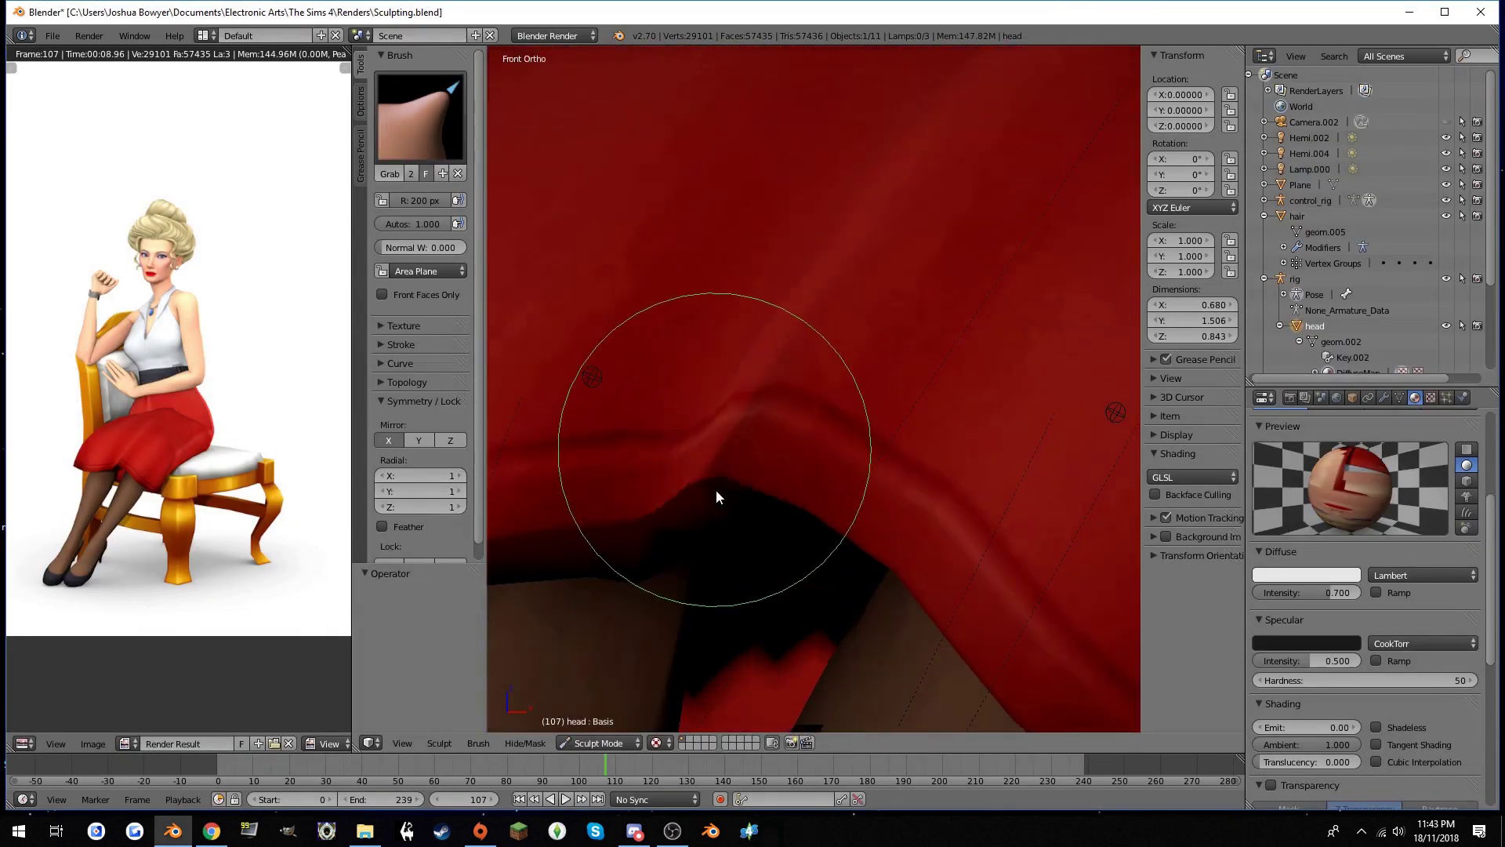
scroll(730, 511, "down", 3)
scroll(790, 454, "up", 2)
scroll(726, 454, "down", 2)
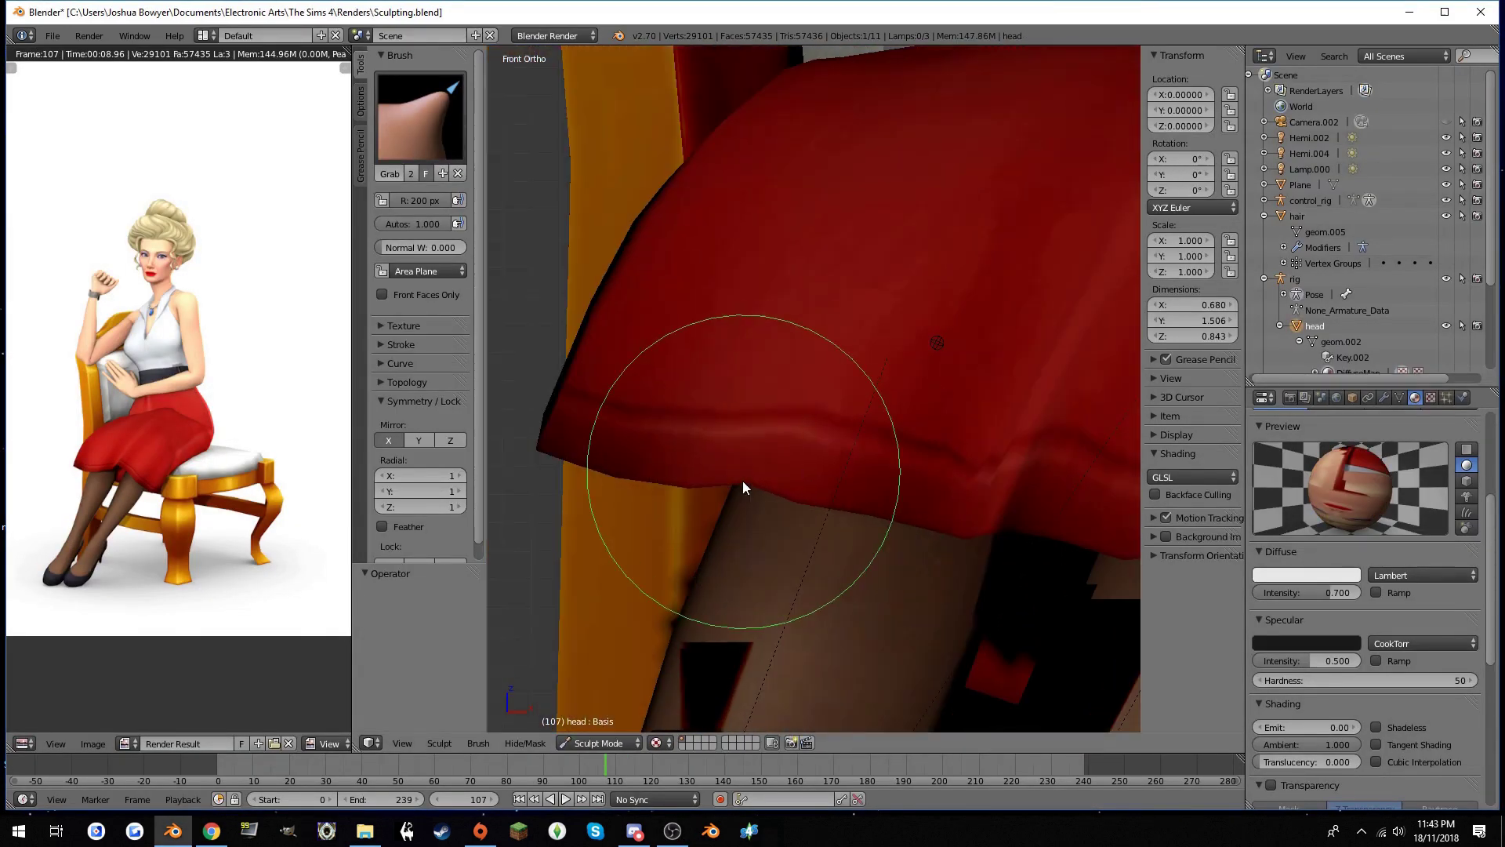
scroll(743, 487, "up", 3)
key("s")
scroll(688, 502, "down", 2)
scroll(633, 482, "up", 2)
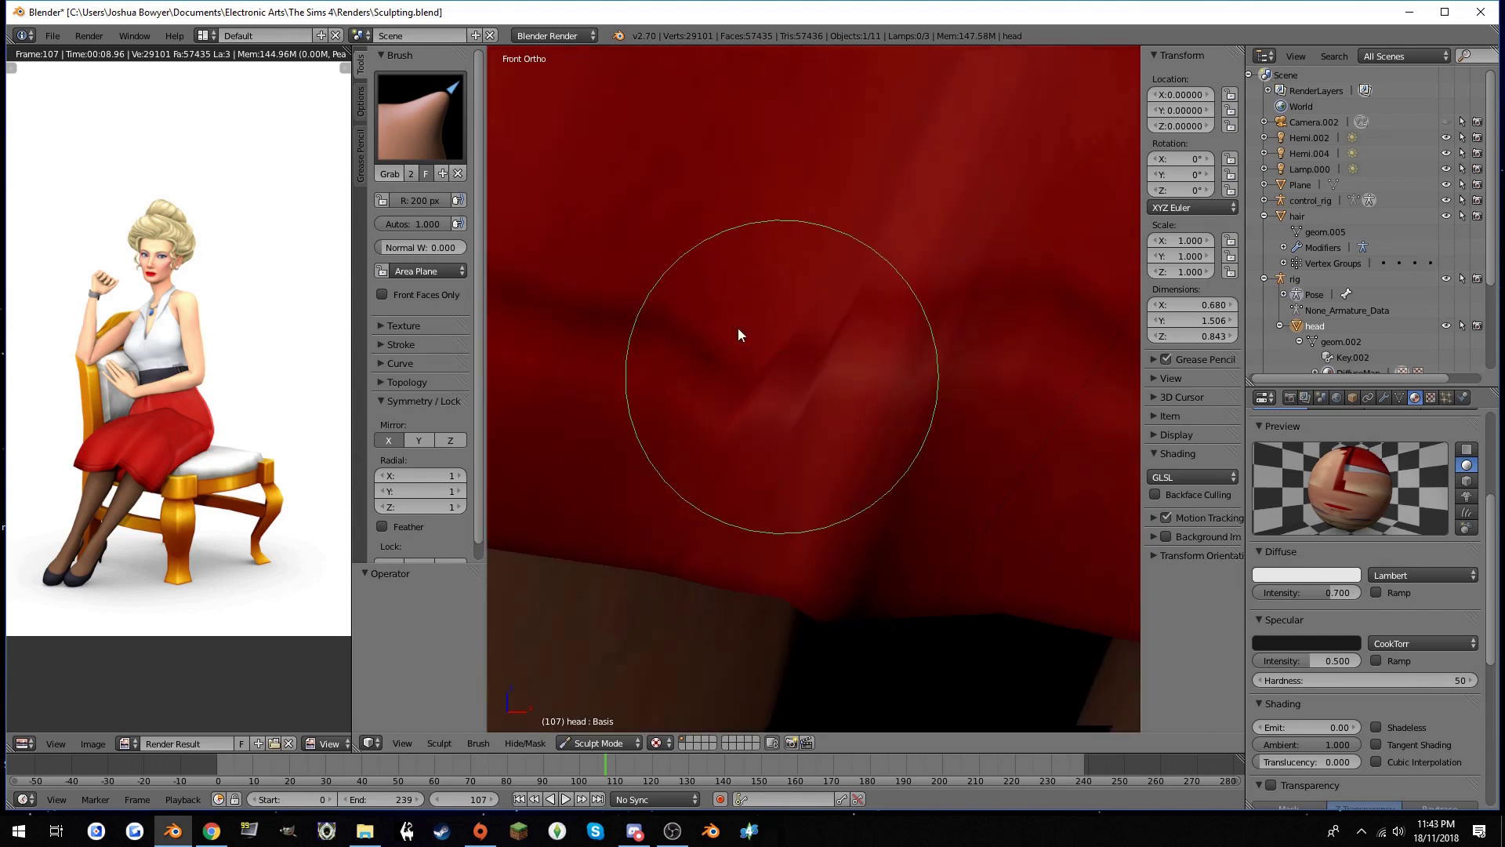
scroll(737, 328, "down", 1)
scroll(771, 362, "down", 1)
scroll(868, 362, "up", 2)
scroll(742, 435, "down", 1)
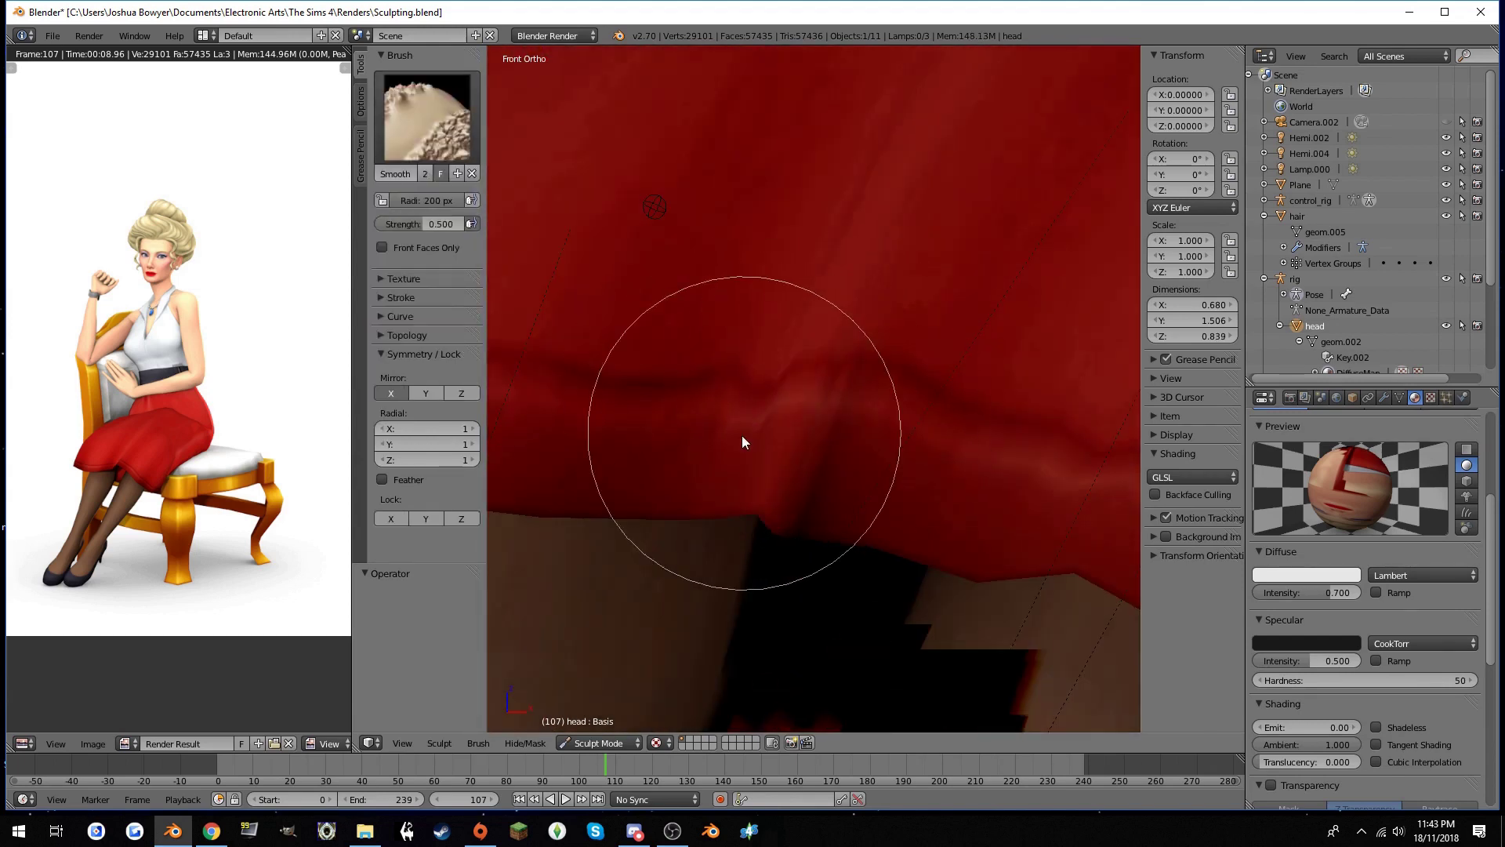
scroll(853, 403, "down", 2)
scroll(853, 403, "up", 2)
Reshape the skirt hem over the legs with the Grab sculpt brush
key("g")
scroll(723, 418, "up", 2)
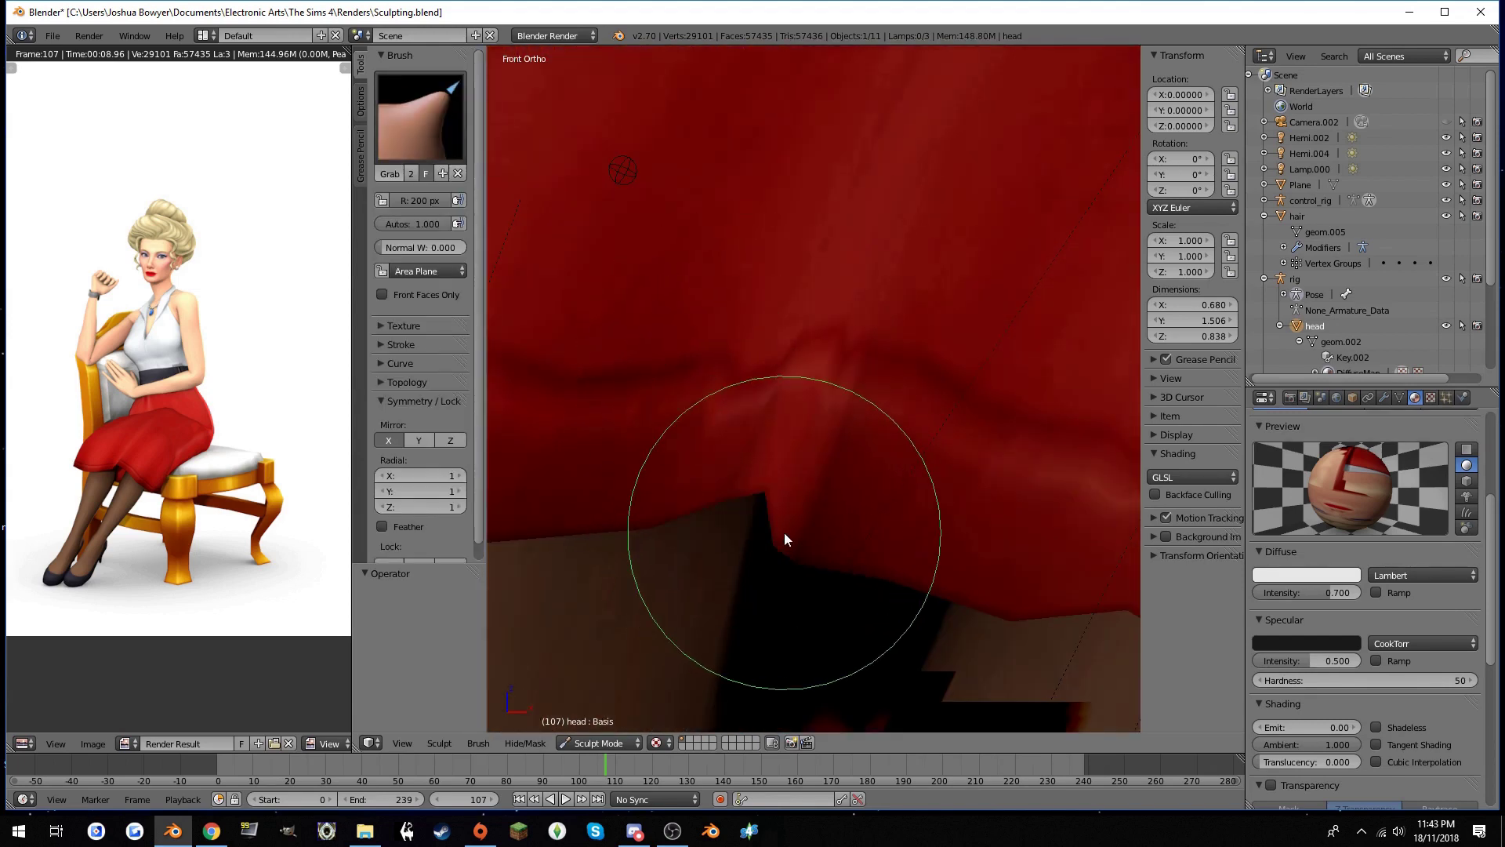
scroll(750, 431, "down", 2)
scroll(842, 453, "down", 1)
scroll(844, 428, "down", 2)
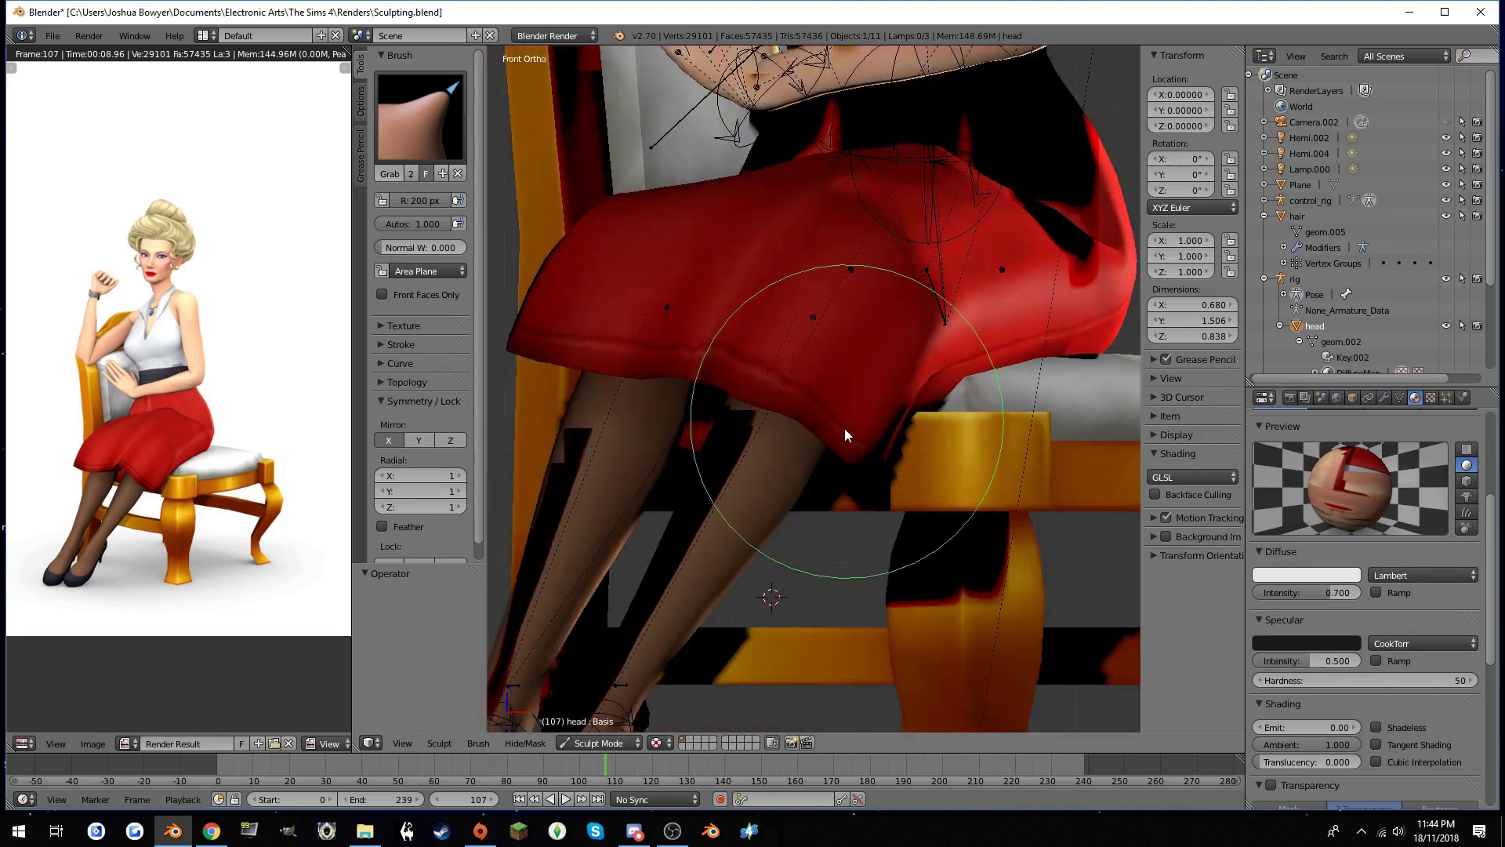
scroll(857, 434, "down", 1)
scroll(858, 434, "up", 2)
scroll(941, 508, "down", 4)
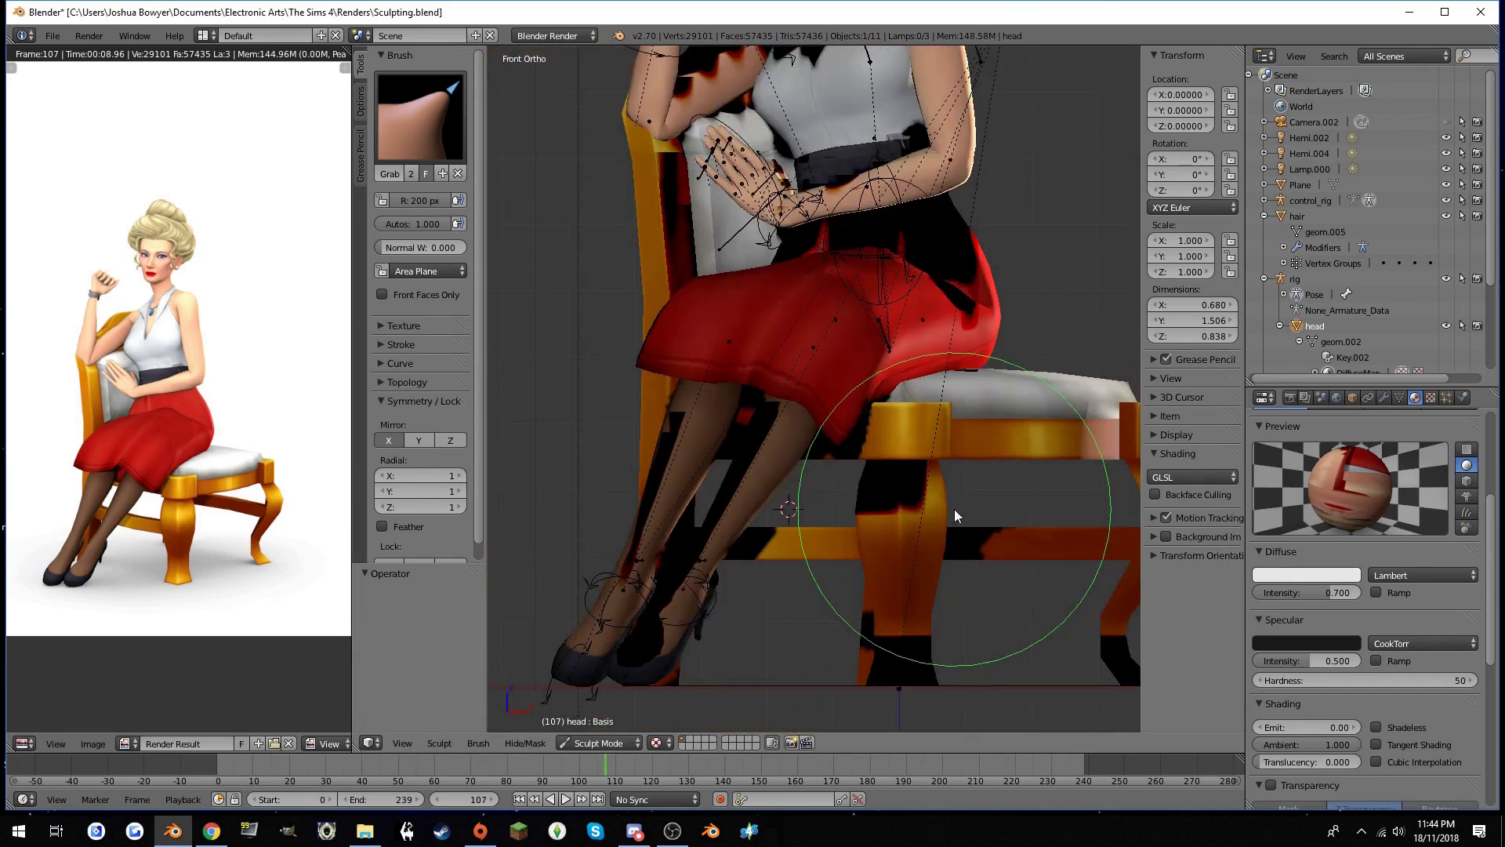
scroll(910, 464, "up", 3)
scroll(719, 389, "up", 2)
scroll(737, 349, "up", 1)
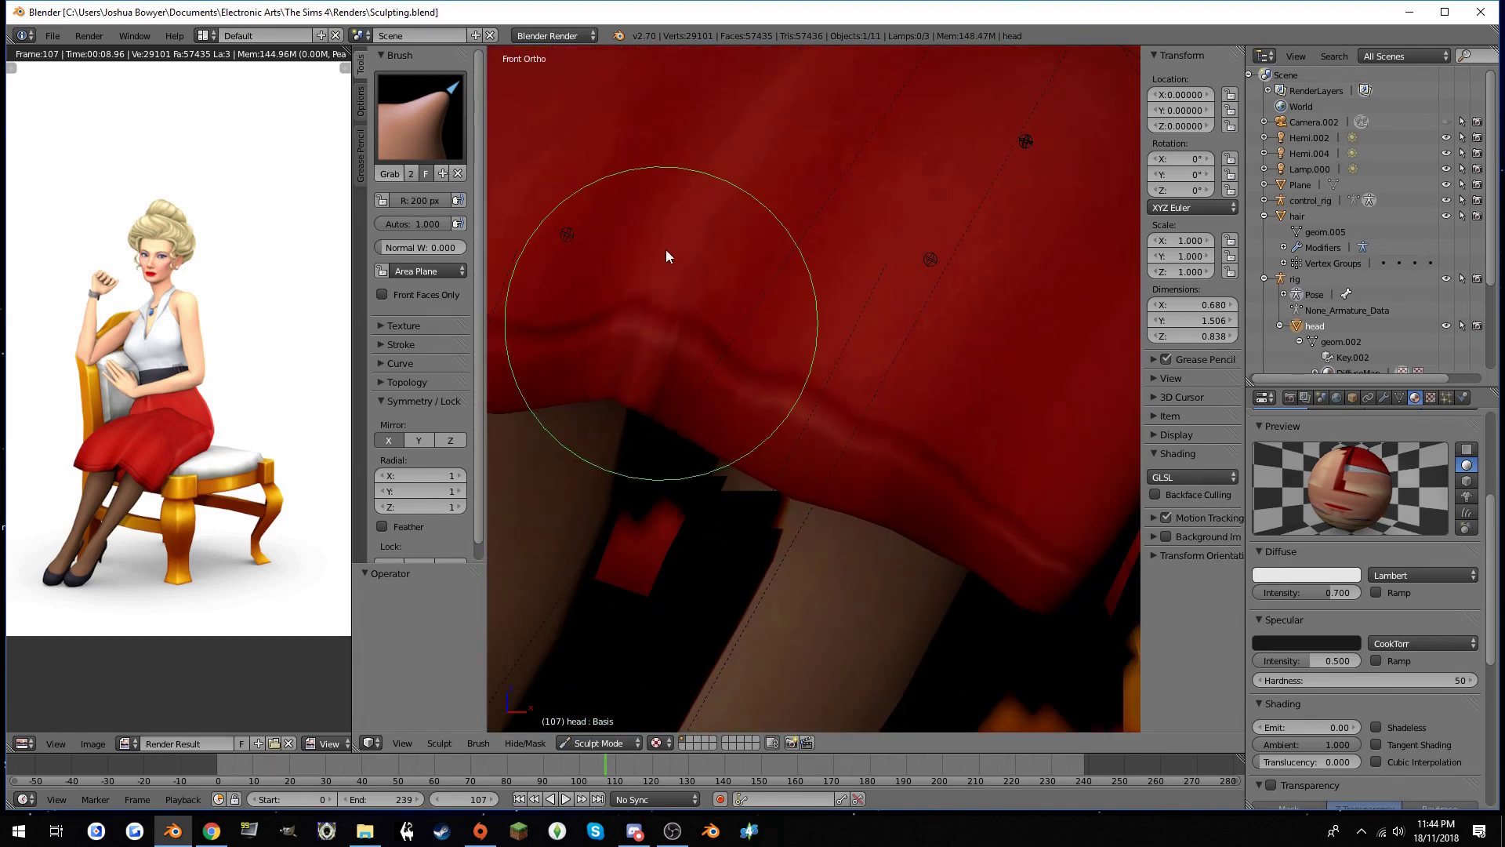
scroll(721, 313, "down", 2)
Orbit around the skirt and seated figure to inspect the hem from several sides
middle_click_drag(778, 387, 822, 425)
scroll(807, 400, "up", 2)
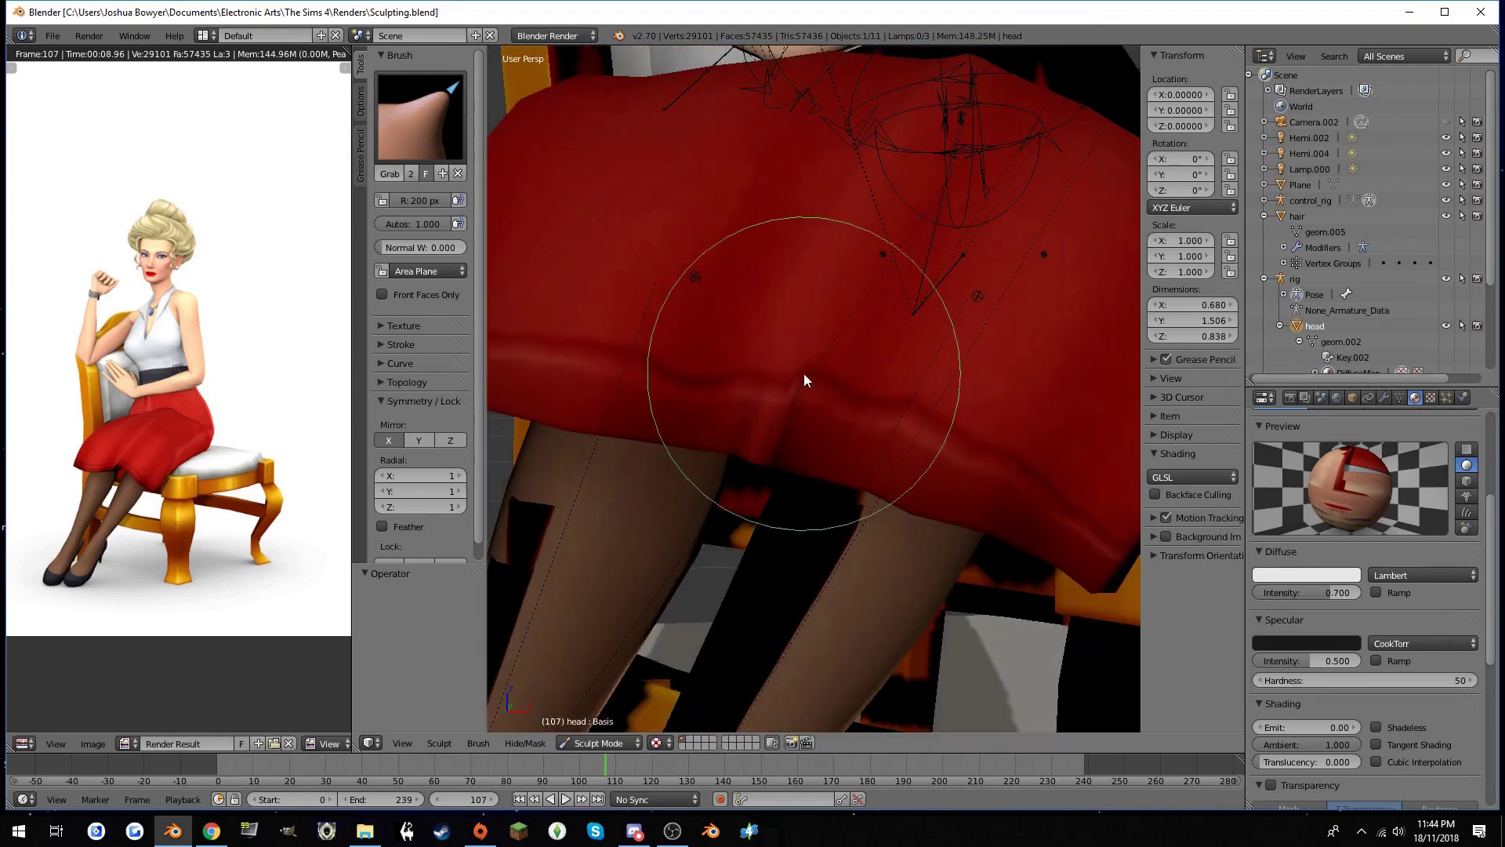
middle_click_drag(803, 373, 906, 430)
scroll(773, 416, "up", 2)
scroll(877, 499, "down", 3)
scroll(881, 488, "up", 1)
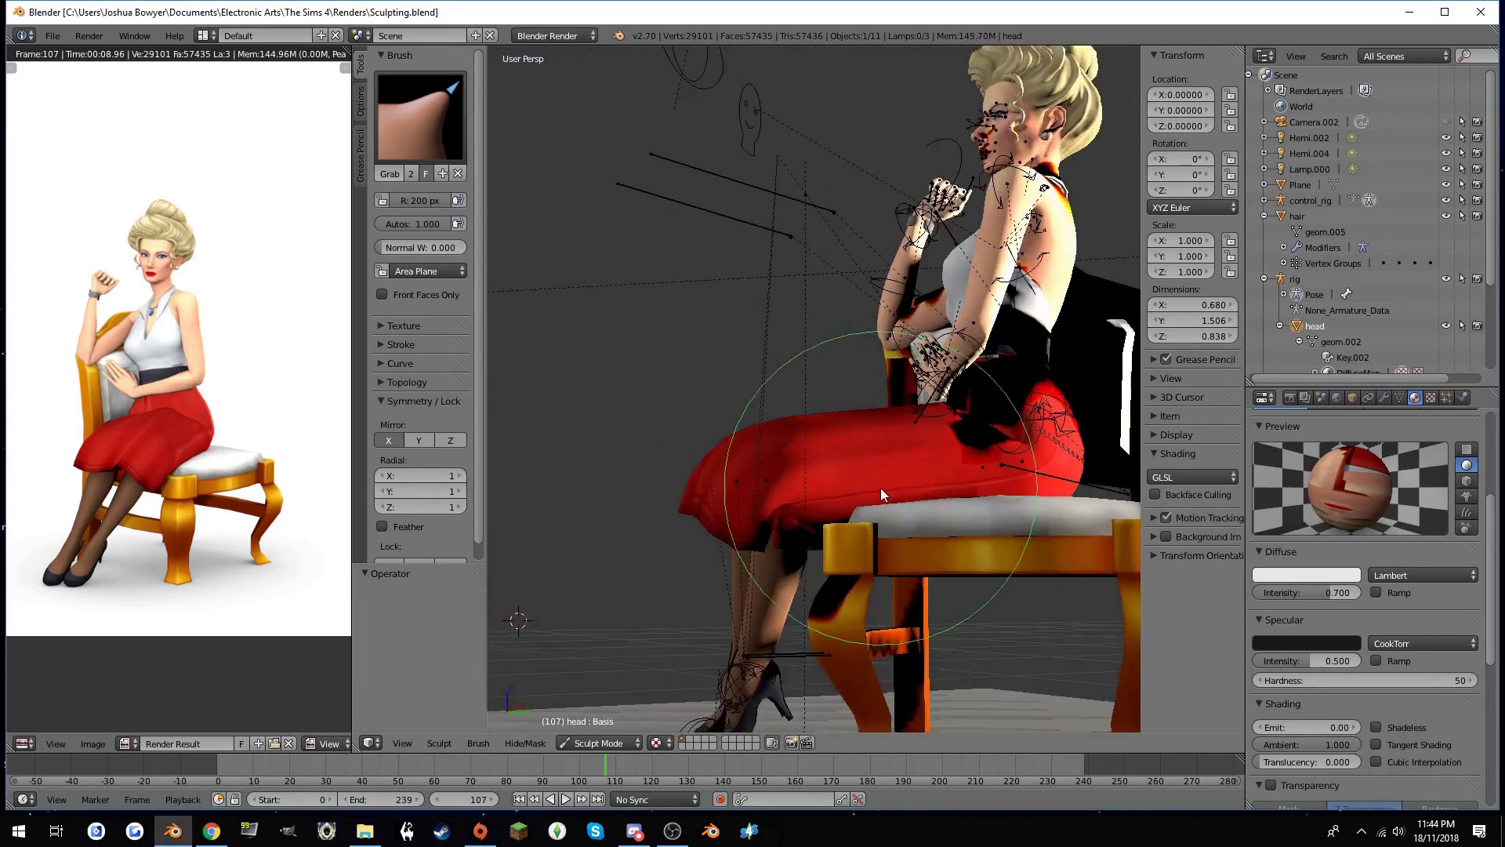
middle_click_drag(882, 494, 808, 549)
scroll(834, 458, "down", 3)
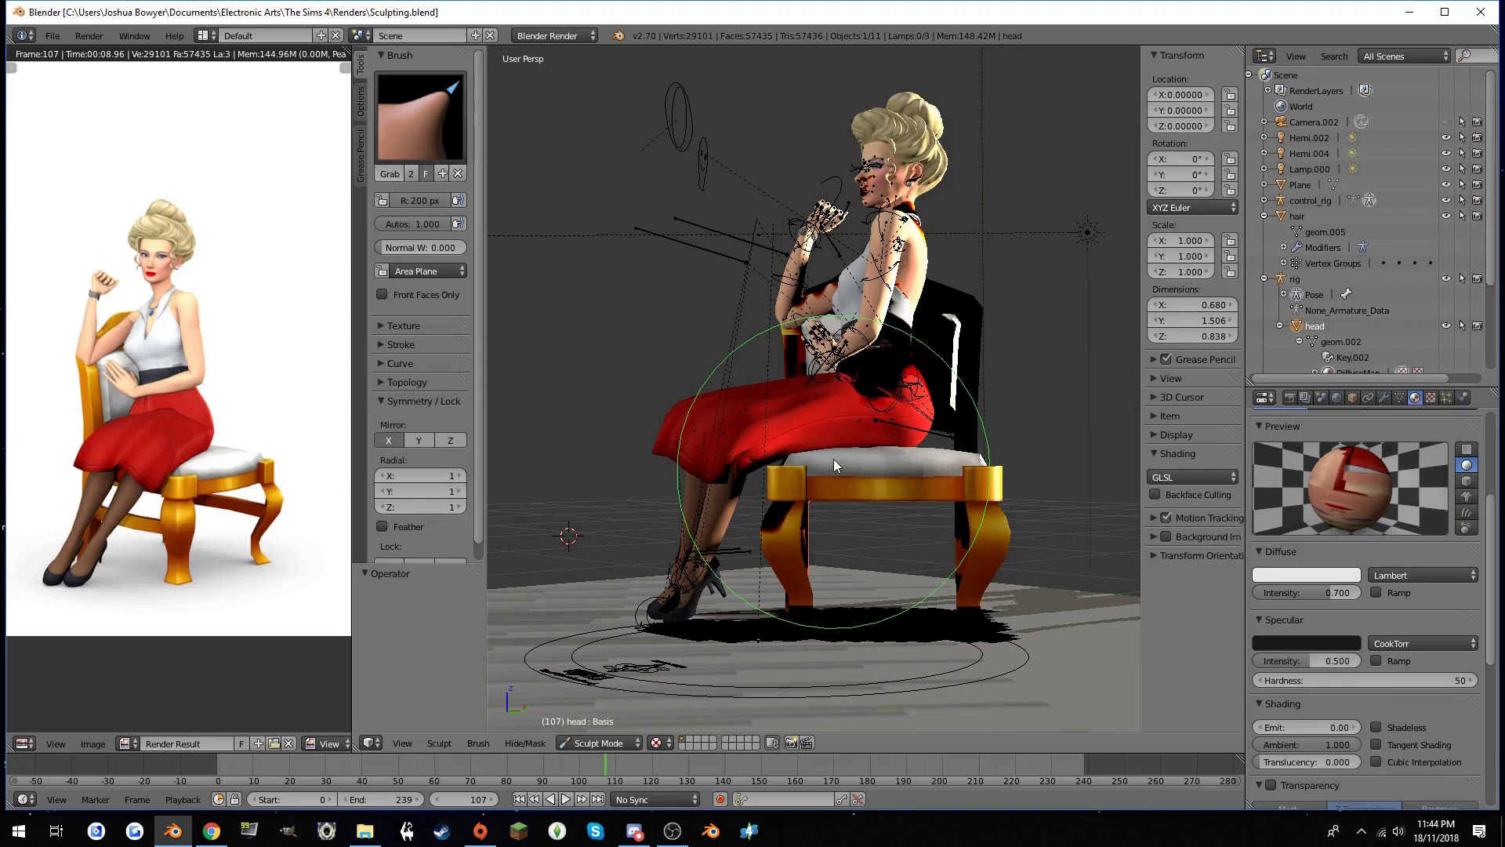
mouse_move(835, 459)
middle_mouse_down()
mouse_move(891, 476)
mouse_move(865, 519)
mouse_move(1051, 507)
mouse_move(1014, 476)
middle_mouse_up()
scroll(815, 519, "up", 3)
Render through the scene camera, return to Object Mode, and render again
key("KP_0")
left_click(89, 36)
left_click(110, 55)
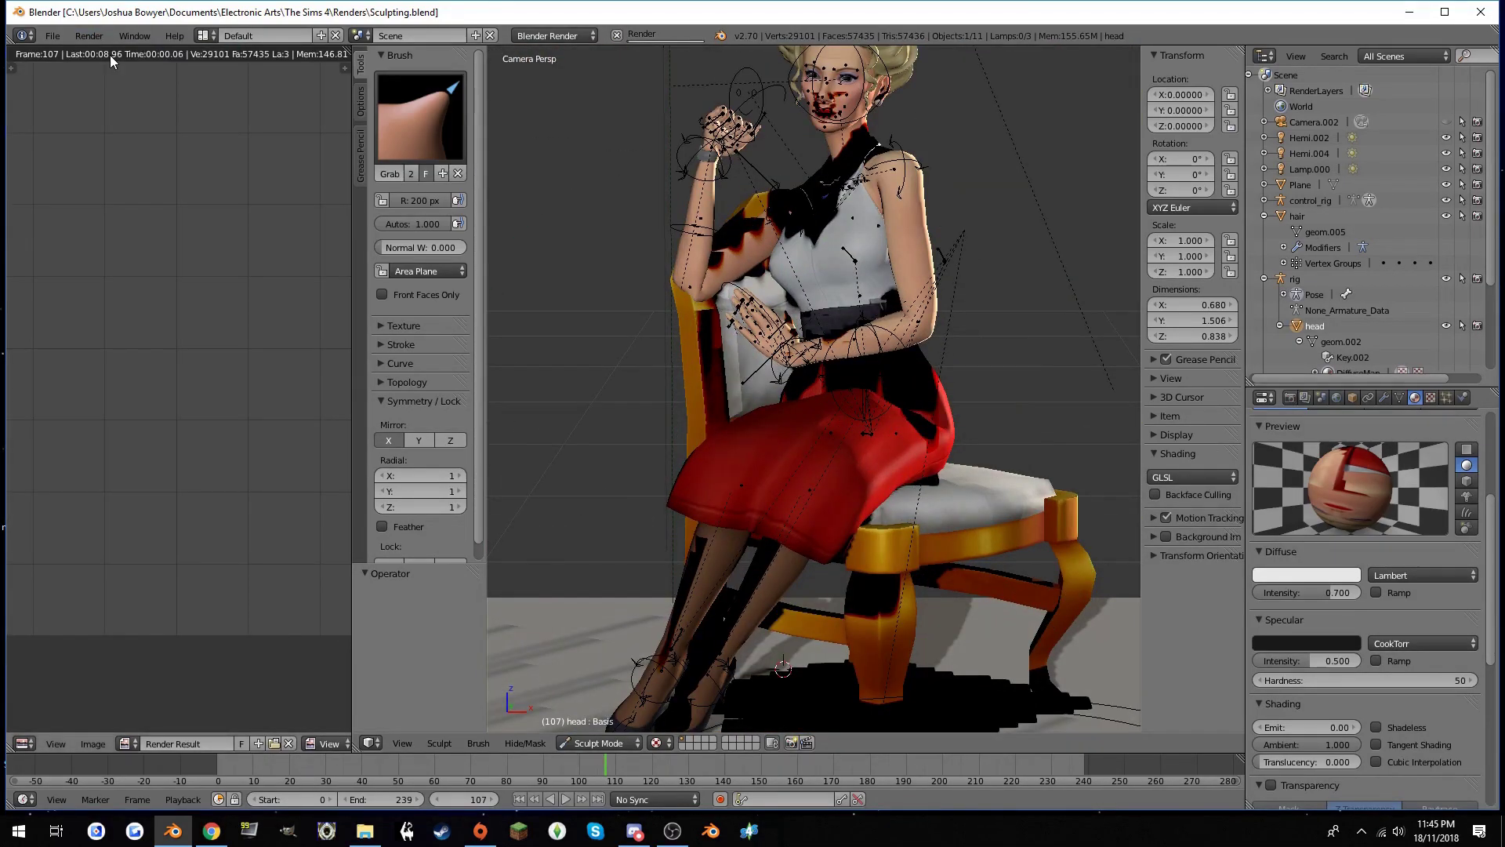
scroll(844, 344, "down", 5)
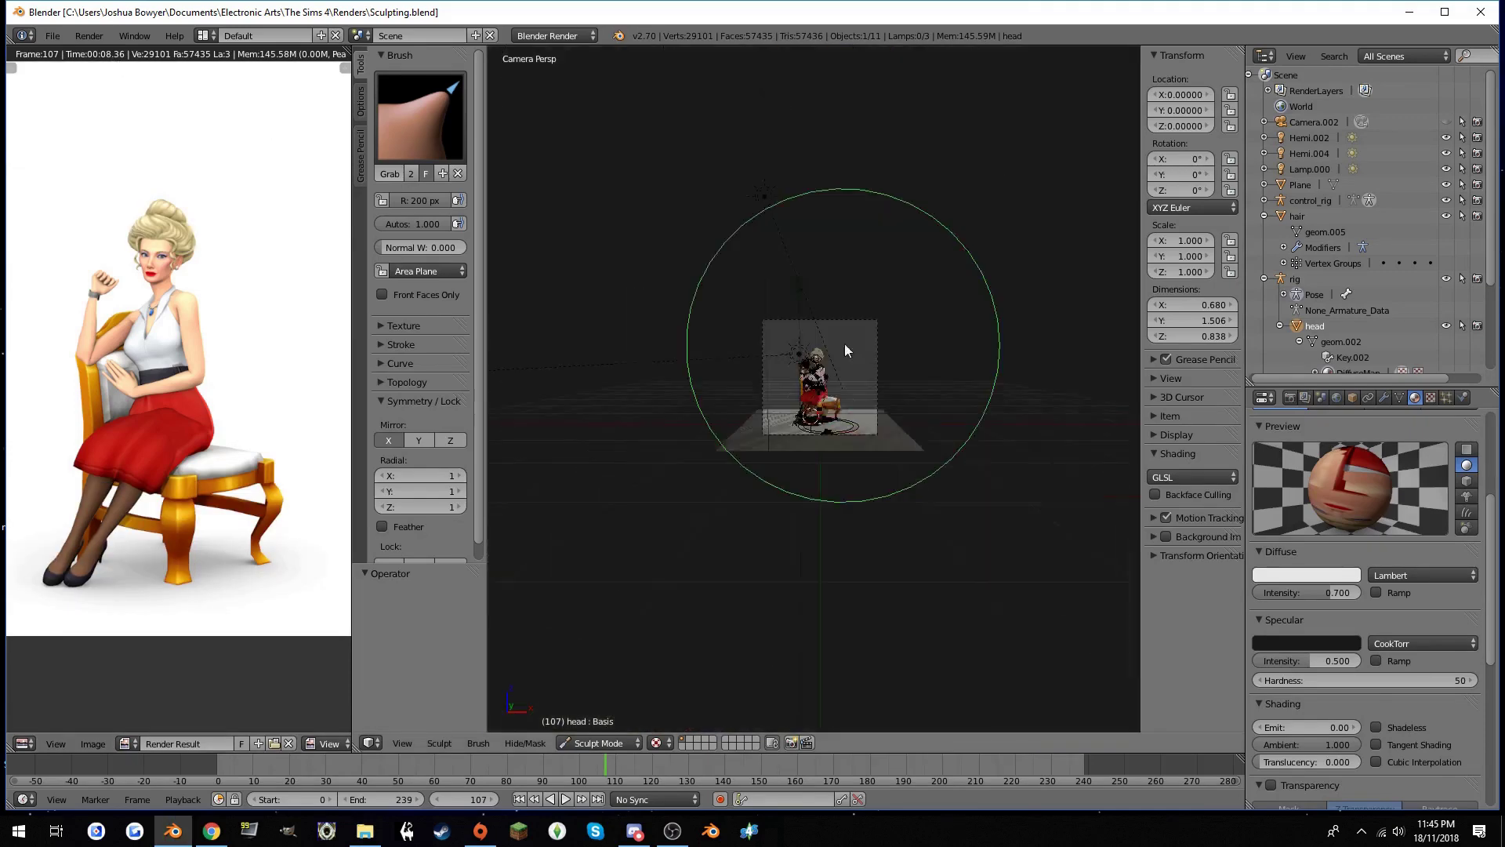
key("ctrl+z")
scroll(1416, 689, "down", 5)
scroll(1364, 737, "down", 5)
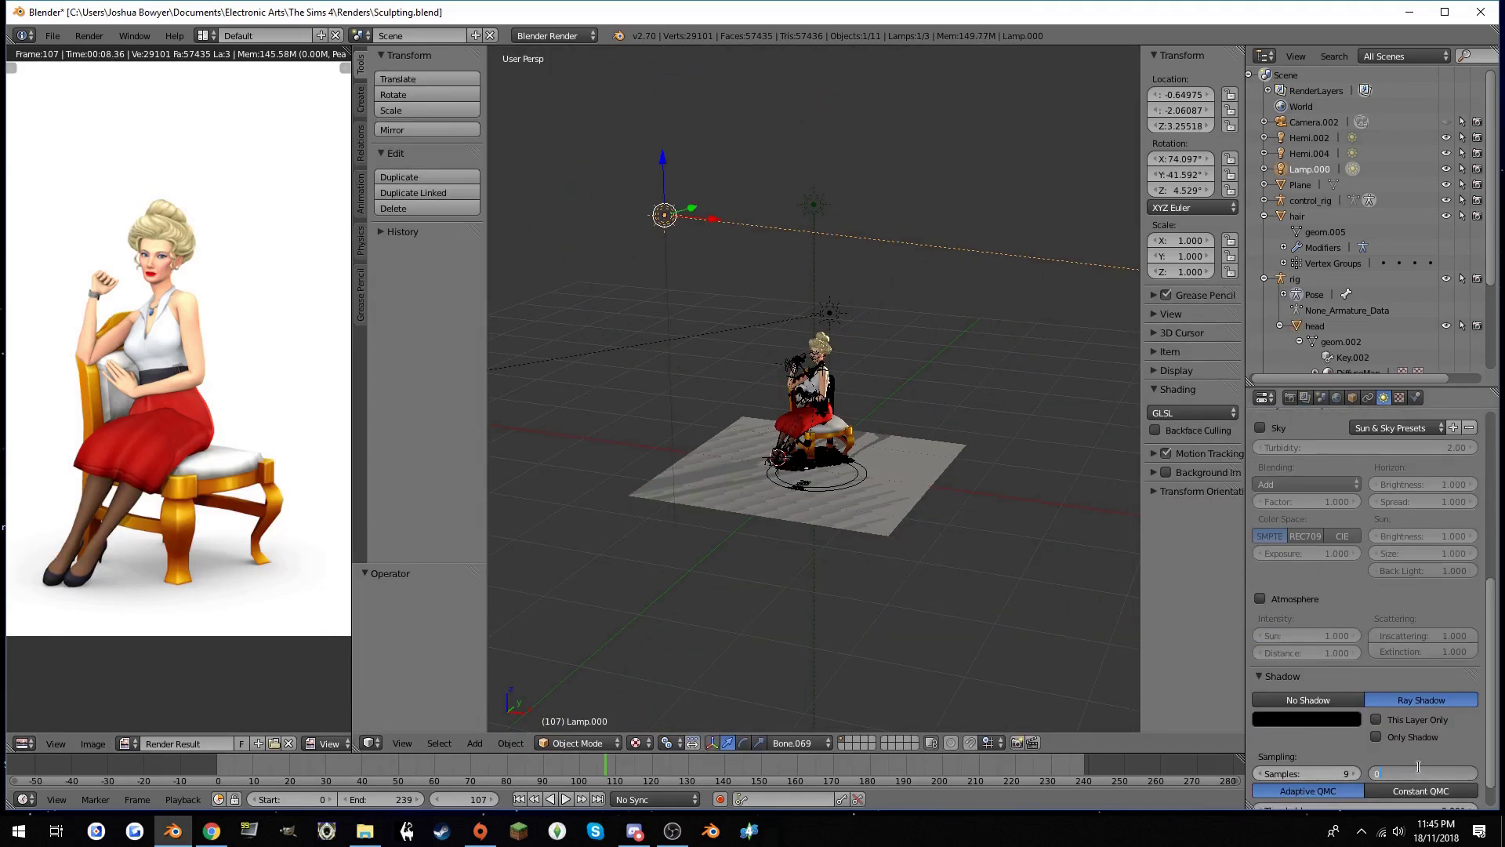
left_click(1290, 398)
key("F12")
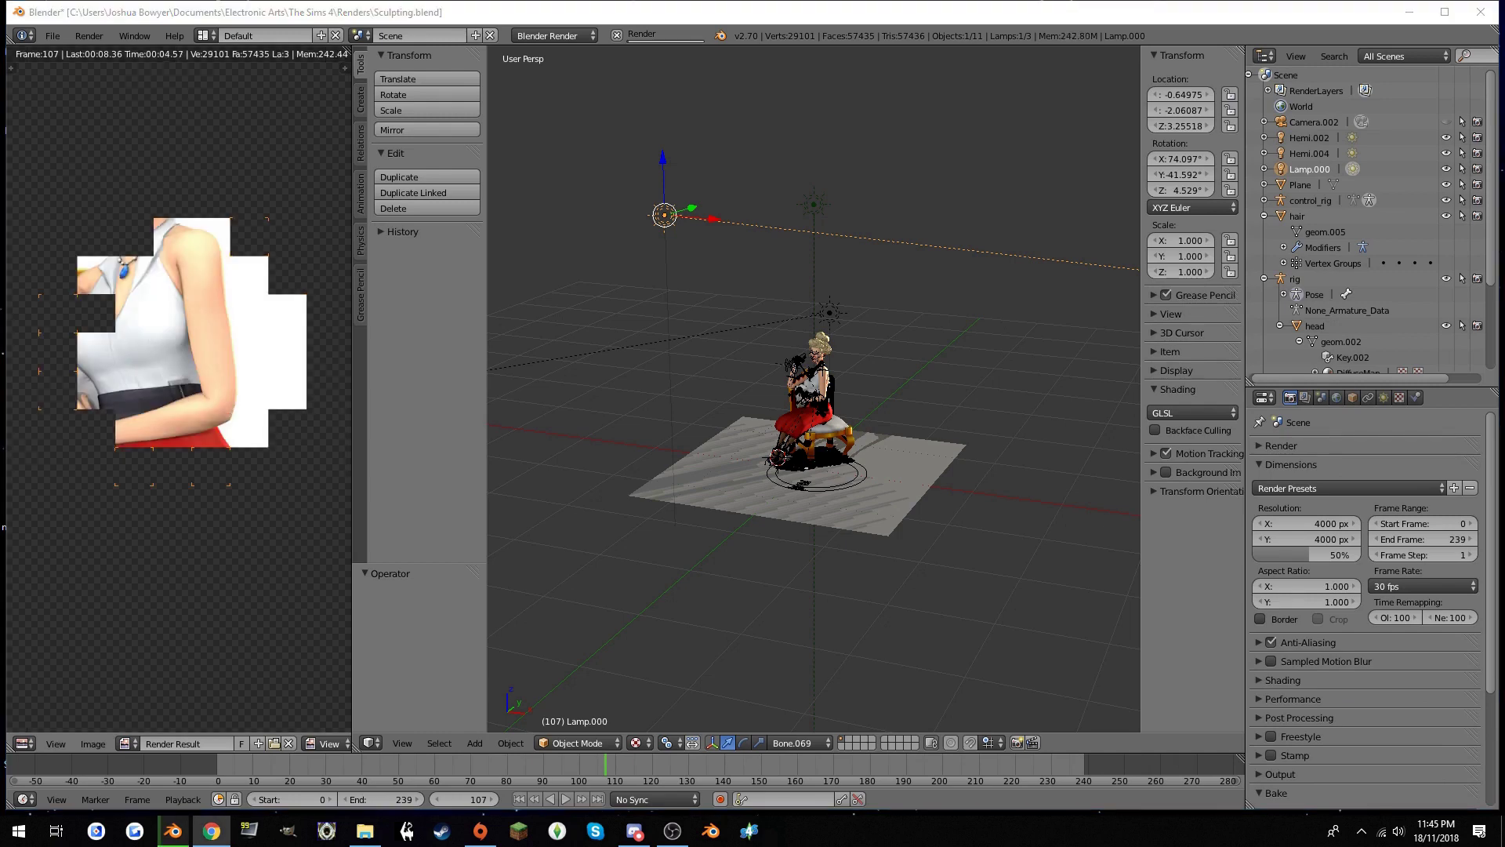
Select the character's body mesh and enter Edit Mode with the whole mesh selected to show its UVs
scroll(815, 392, "up", 10)
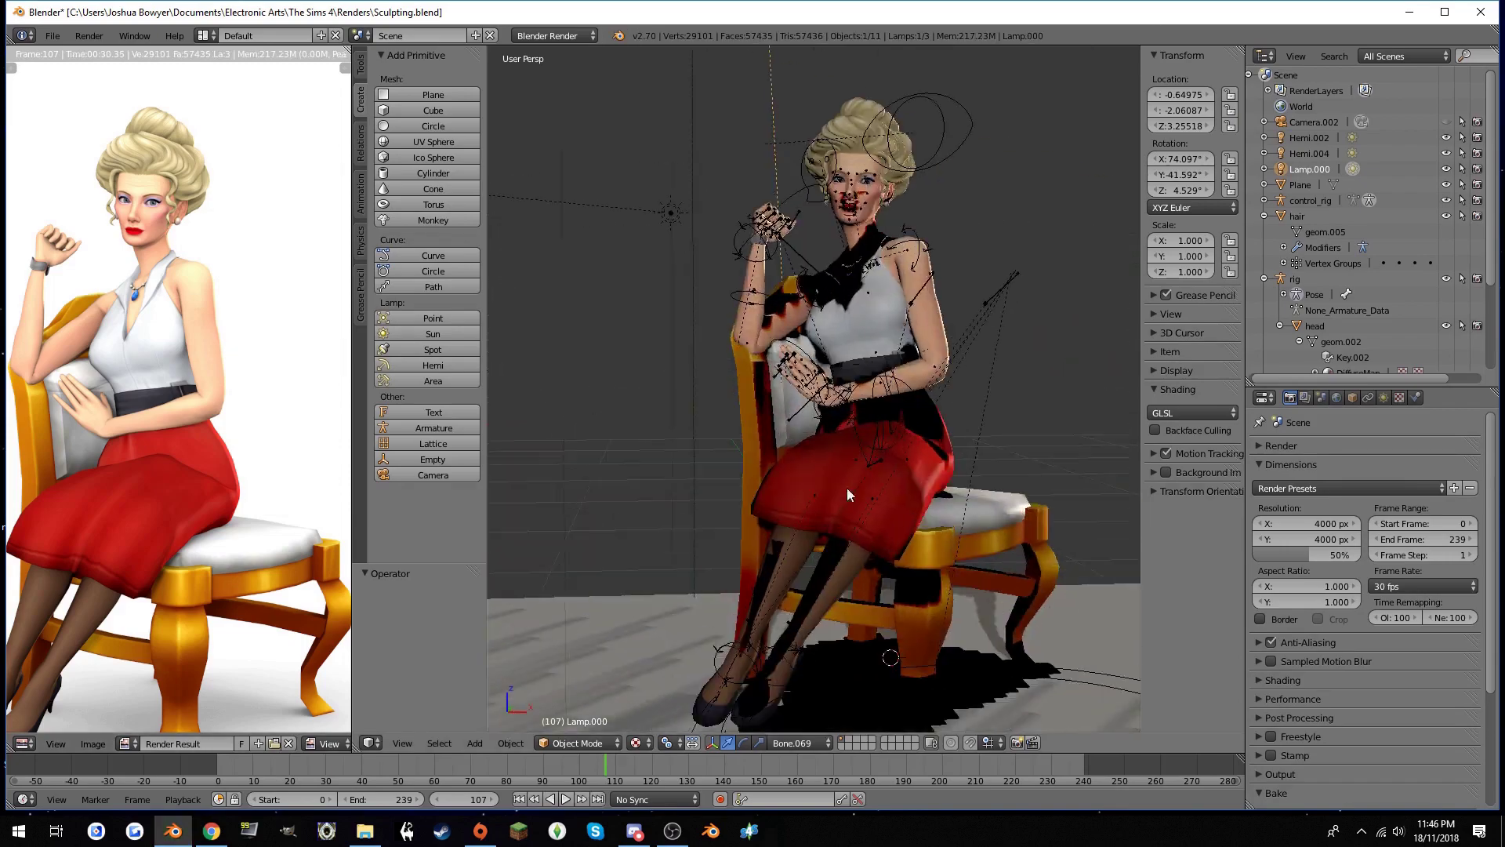
right_click(843, 538)
key("Tab")
key("a")
scroll(843, 538, "up", 5)
scroll(843, 537, "up", 5)
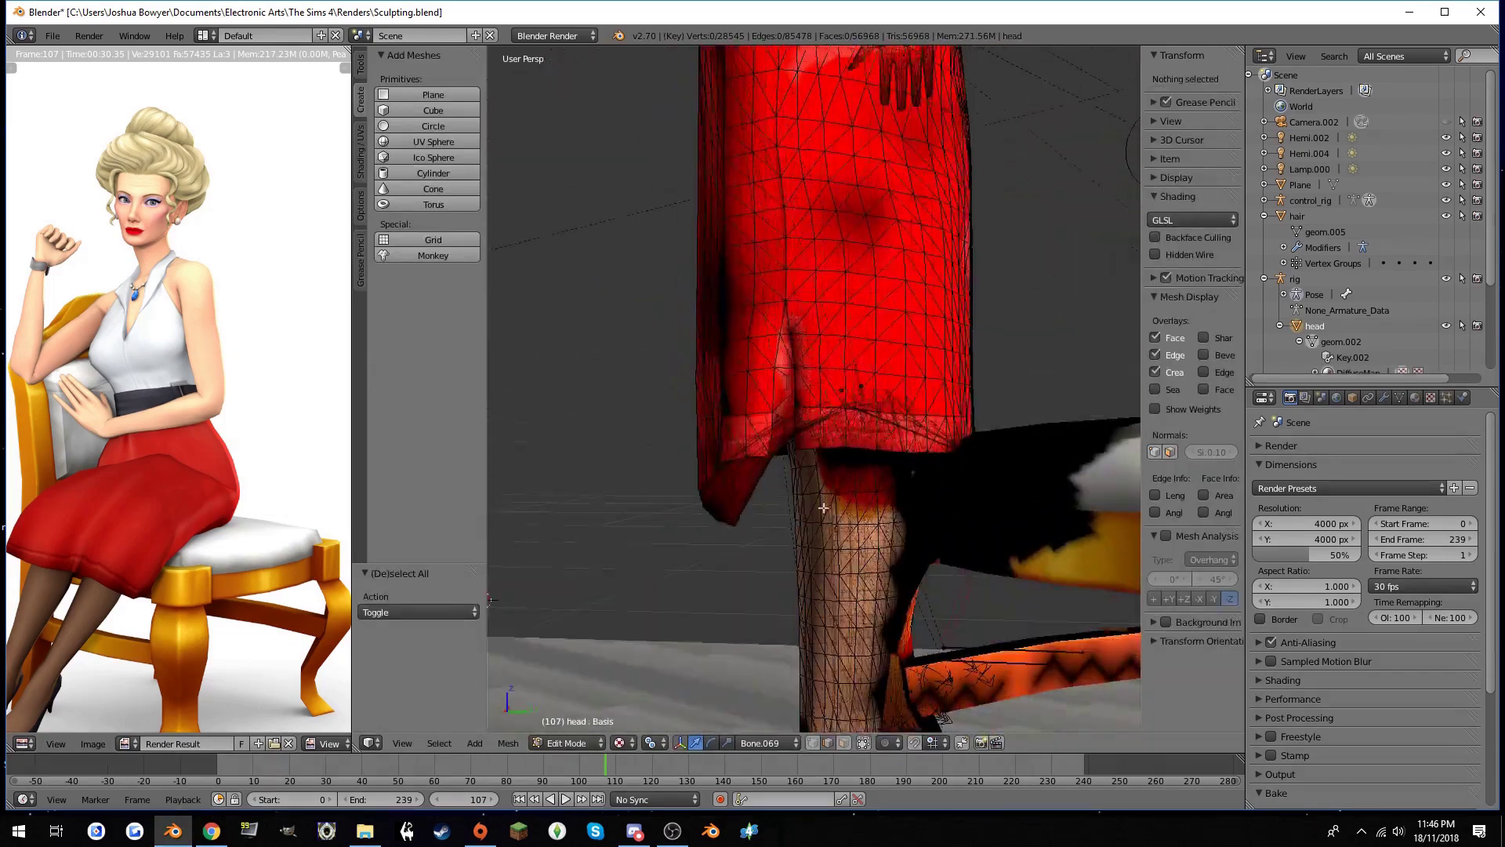
right_click(726, 477)
left_click(125, 743)
key("Home")
Show the DIFFUSE.002 texture in the UV/Image Editor
left_click(196, 743)
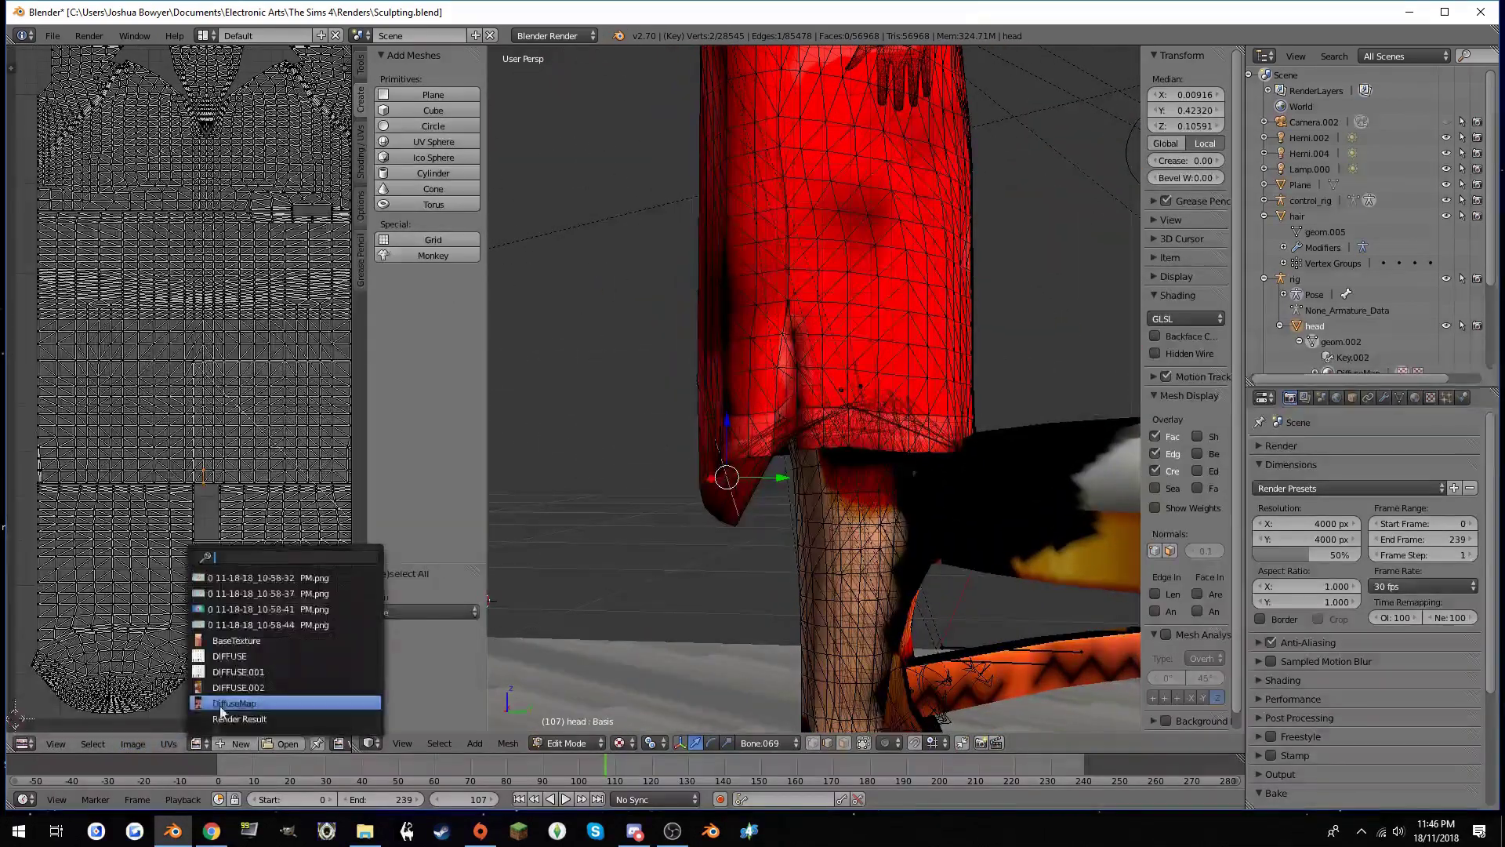
left_click(235, 640)
key("a")
left_click(196, 744)
left_click(221, 640)
Switch the image view to DiffuseMap and compare its UV layout with the skirt and legs
key("a")
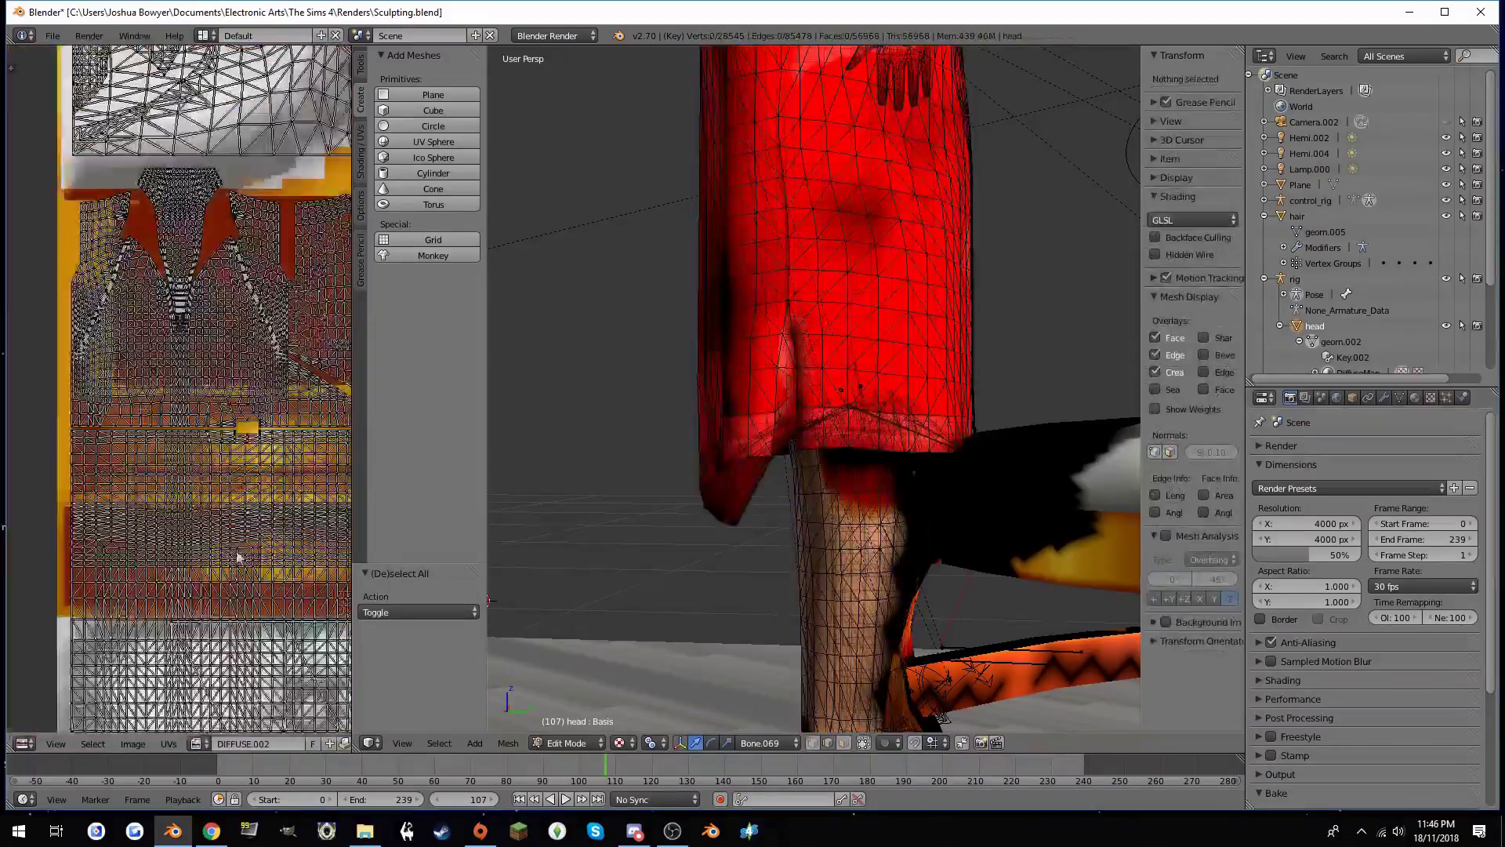
left_click(196, 743)
left_click(239, 687)
key("a")
key("a")
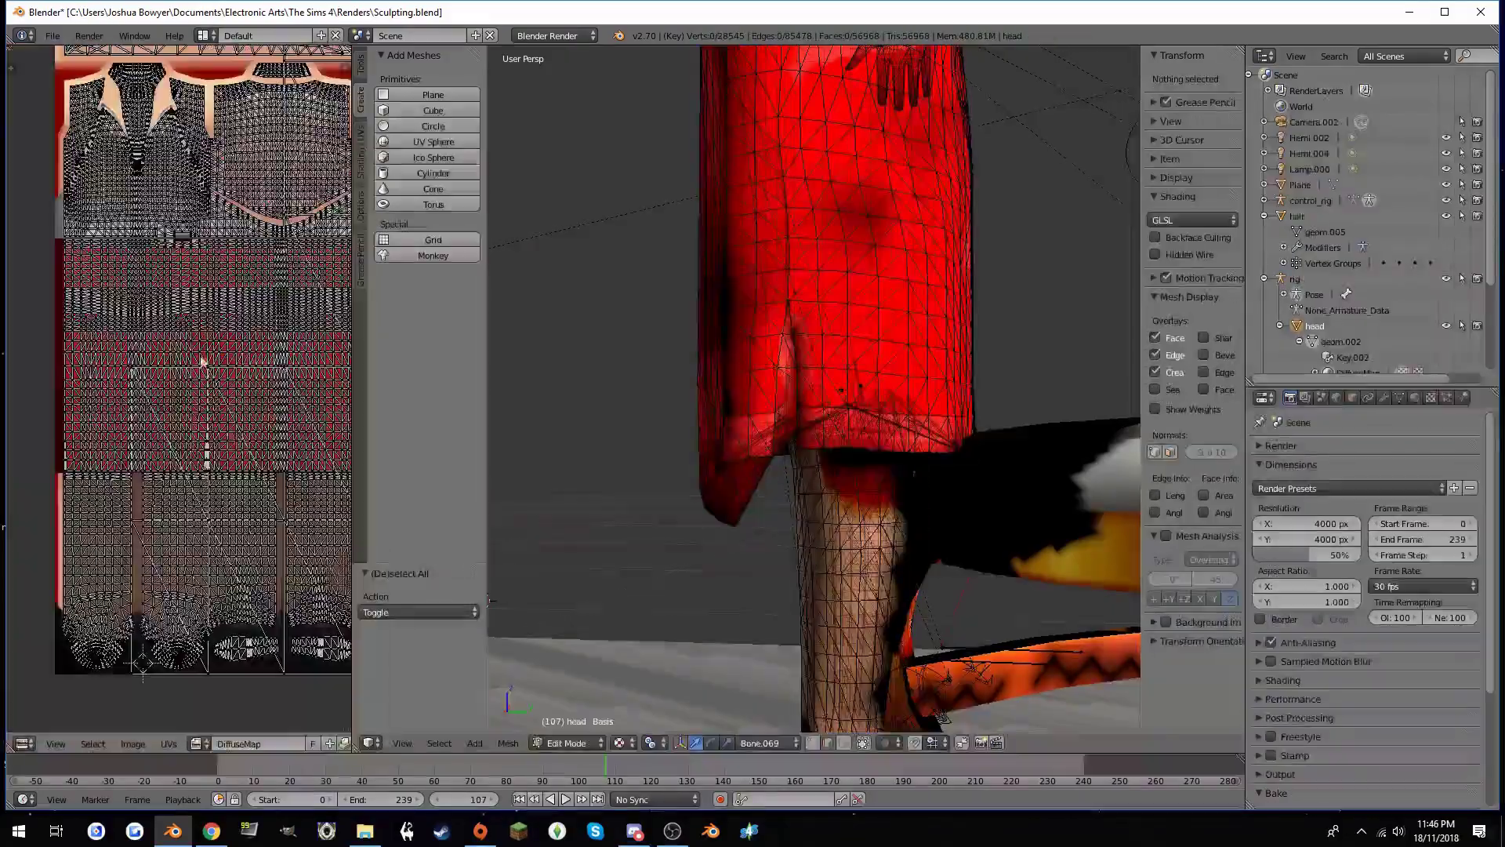
middle_click_drag(196, 392, 167, 395)
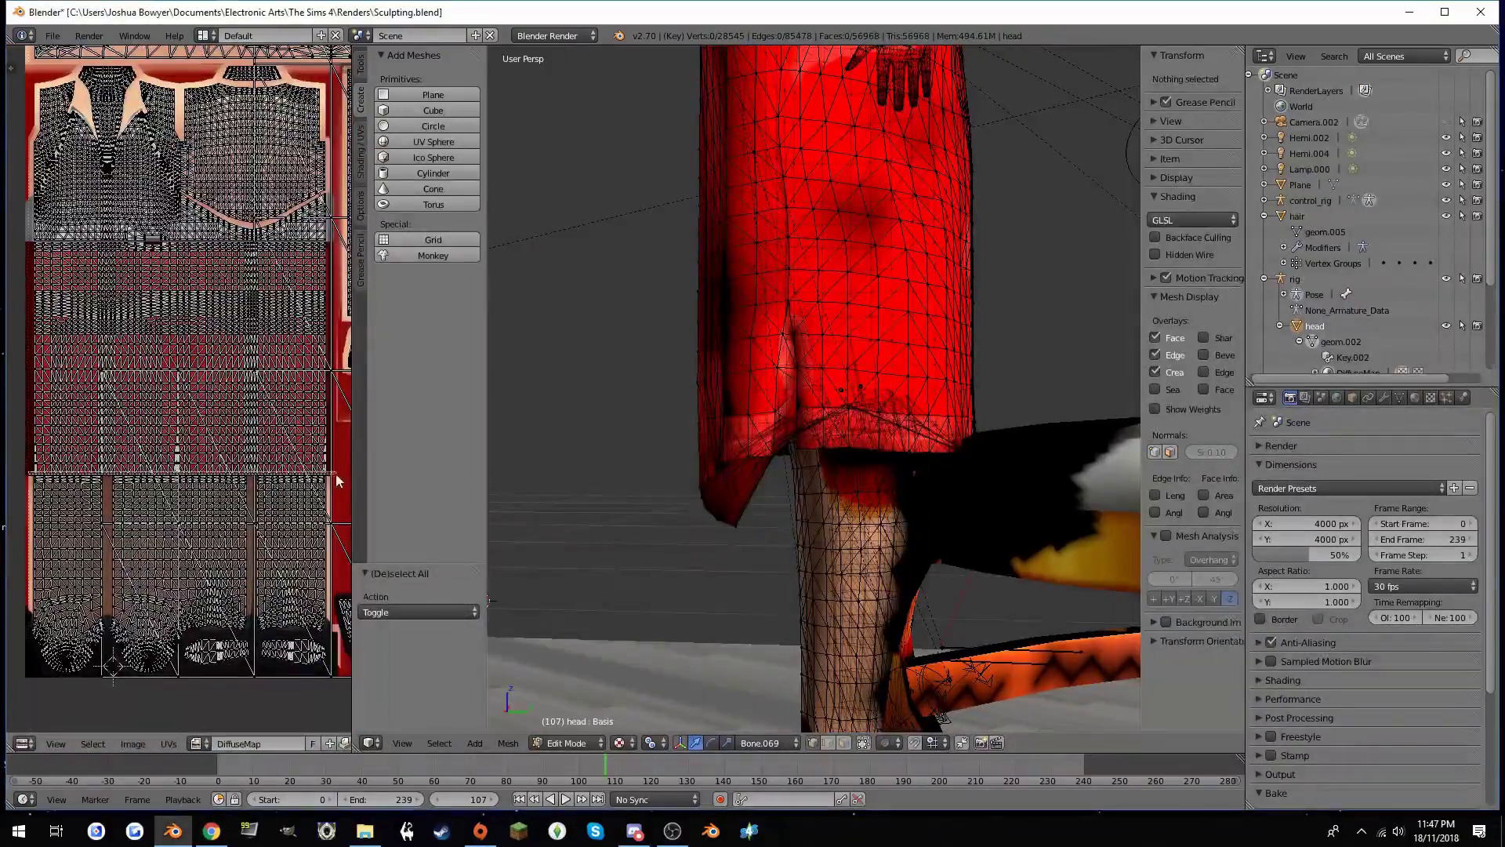
middle_click_drag(706, 470, 823, 510)
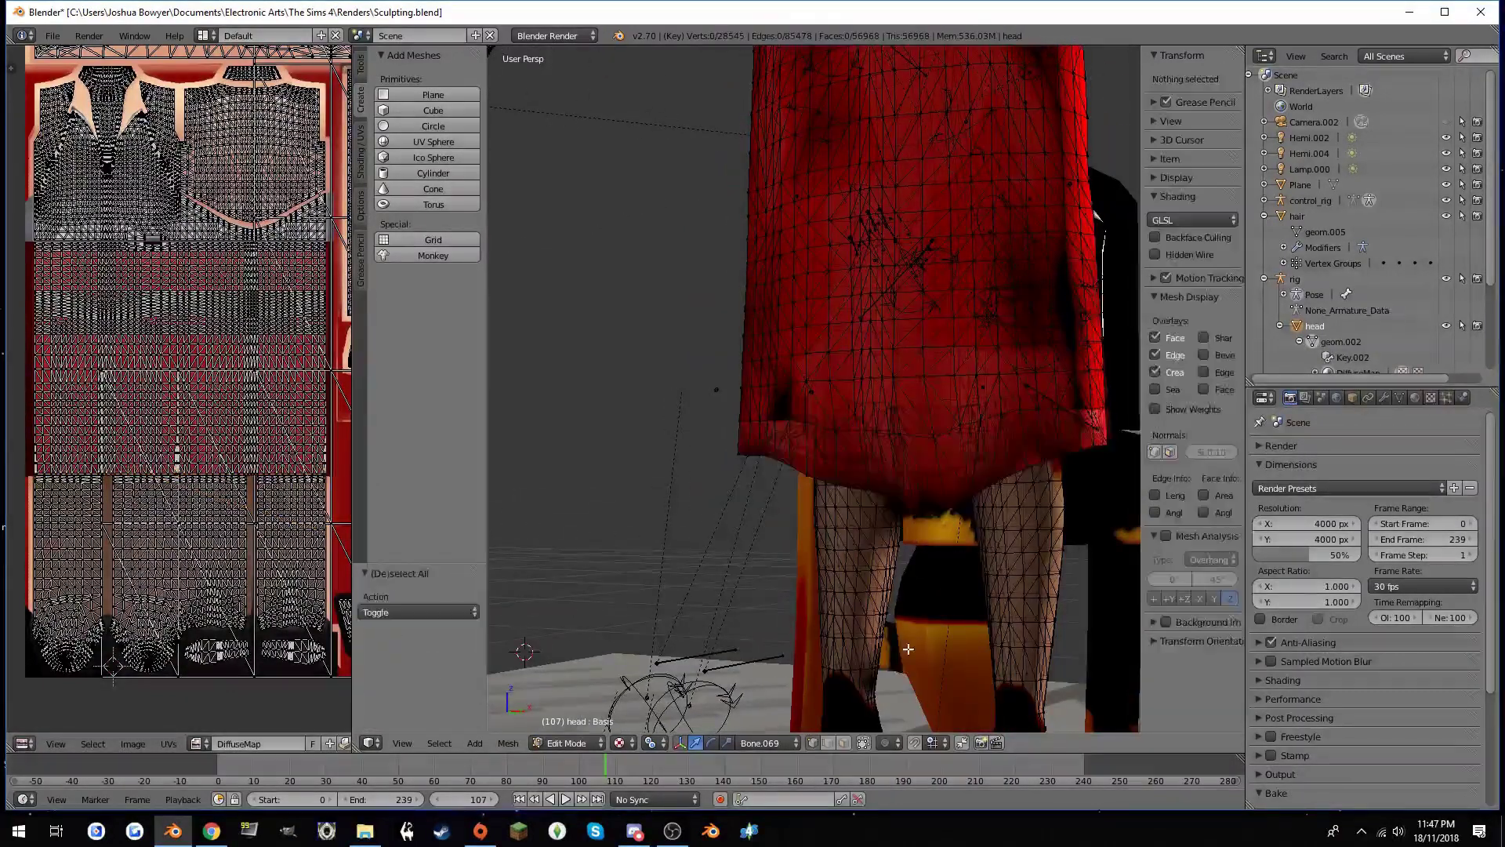
Return to Object Mode and show the Render Result in the image editor
key("Tab")
scroll(784, 392, "down", 5)
left_click(125, 743)
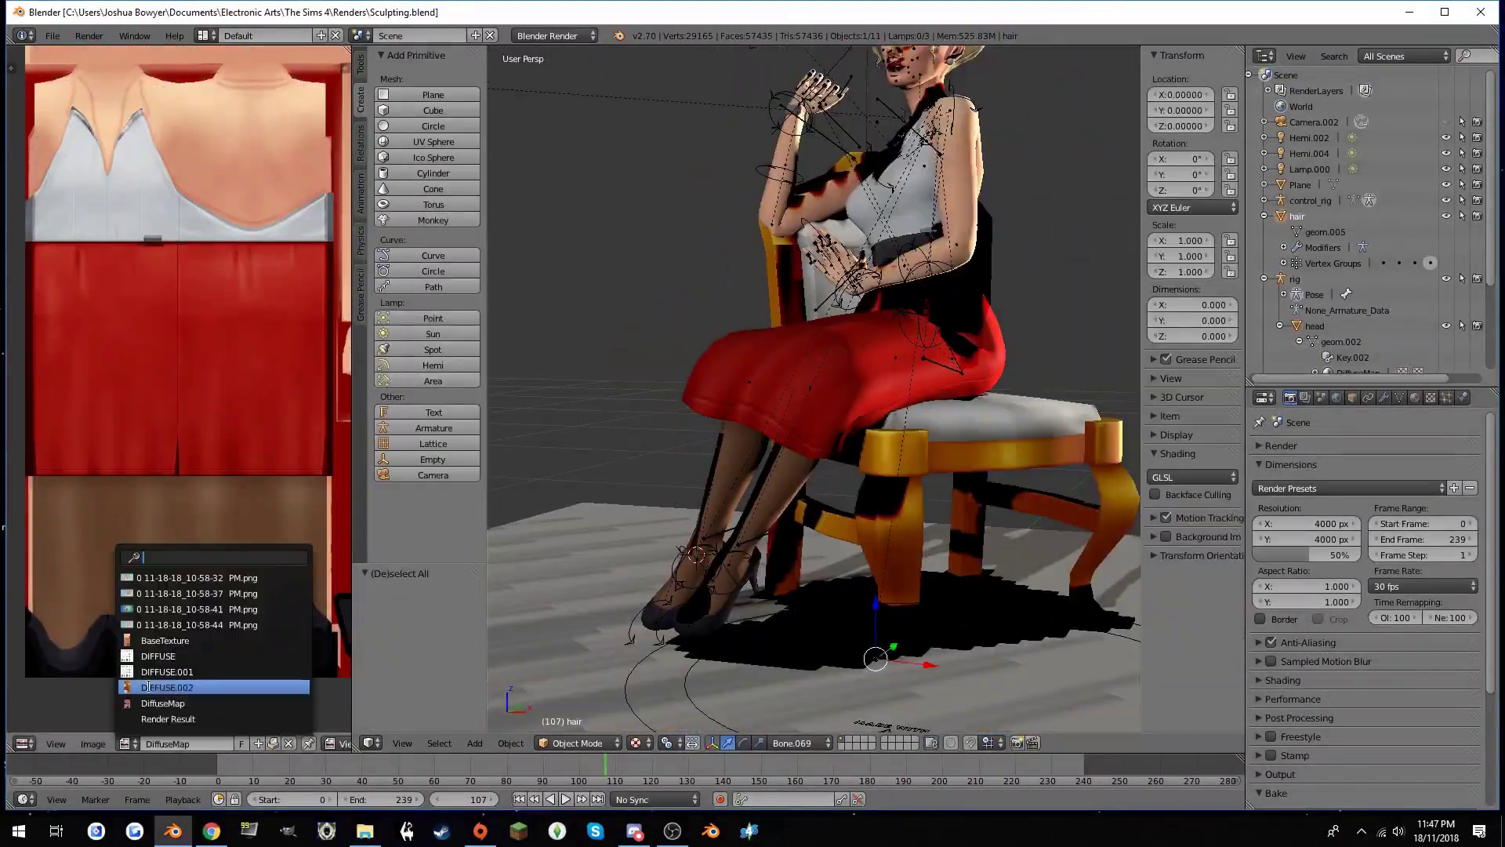
left_click(167, 719)
Re-render the scene, save the render as an image in the Renders folder, and switch to GIMP
key("F12")
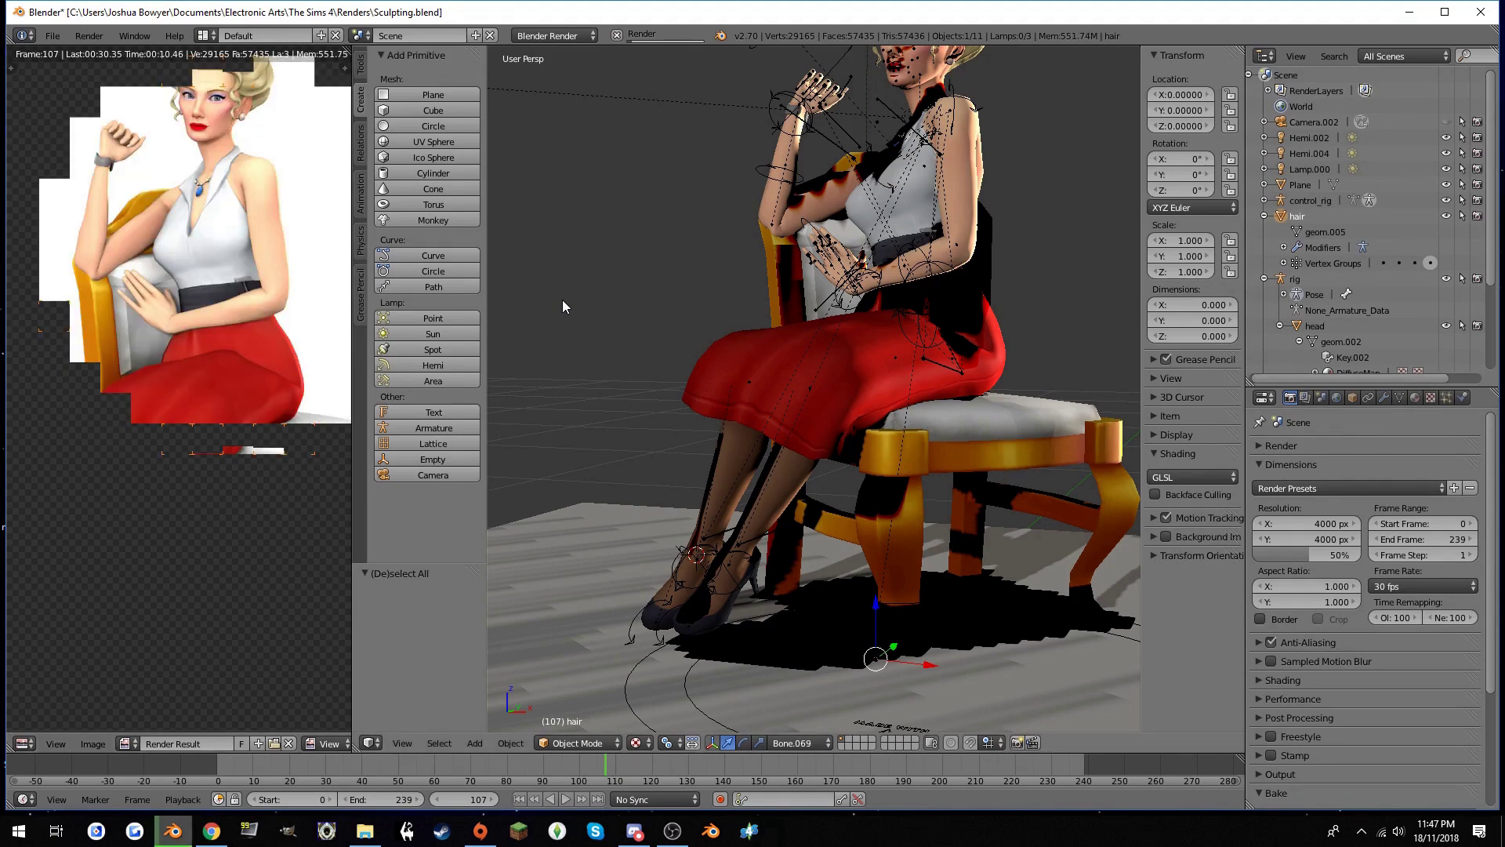
left_click(93, 743)
left_click(118, 667)
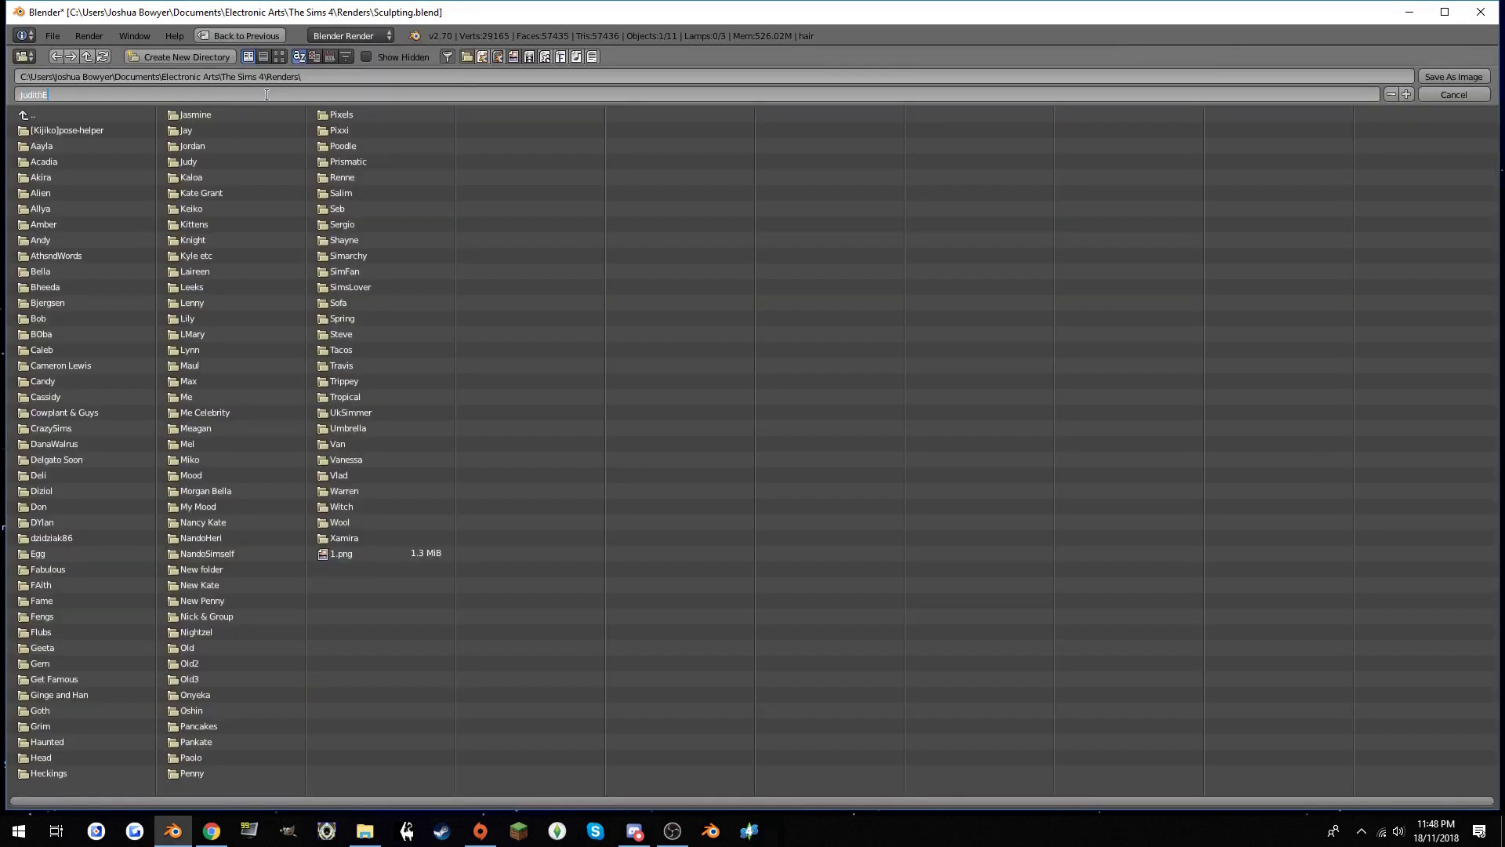
key("Return")
left_click(288, 831)
Open JudithRender.png, add Sea.jpg as a hidden layer, and make JudithRender the active layer
left_click(17, 33)
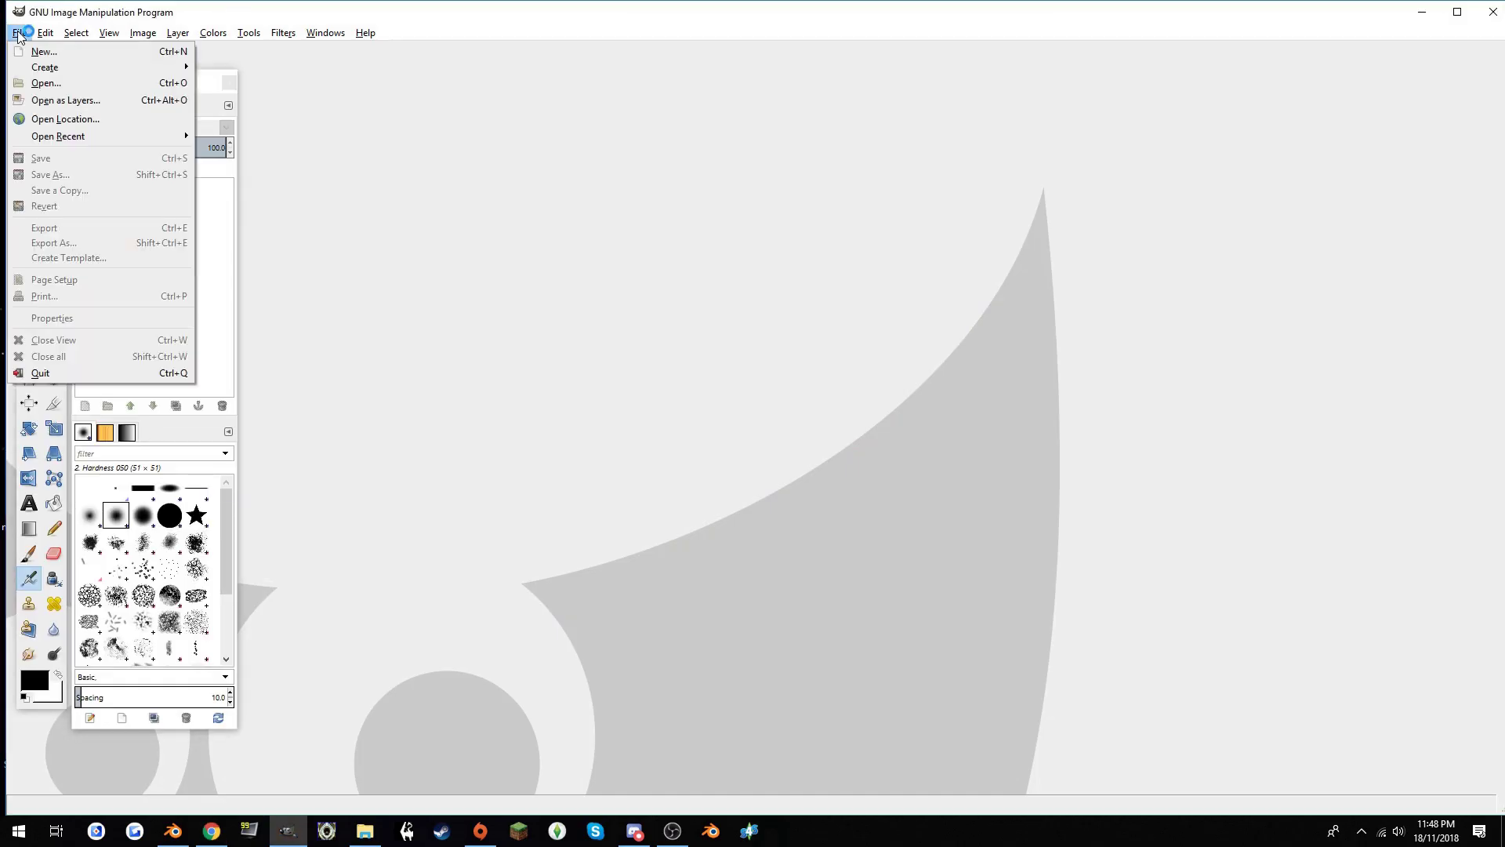
left_click(251, 137)
left_click_drag(888, 541, 863, 420)
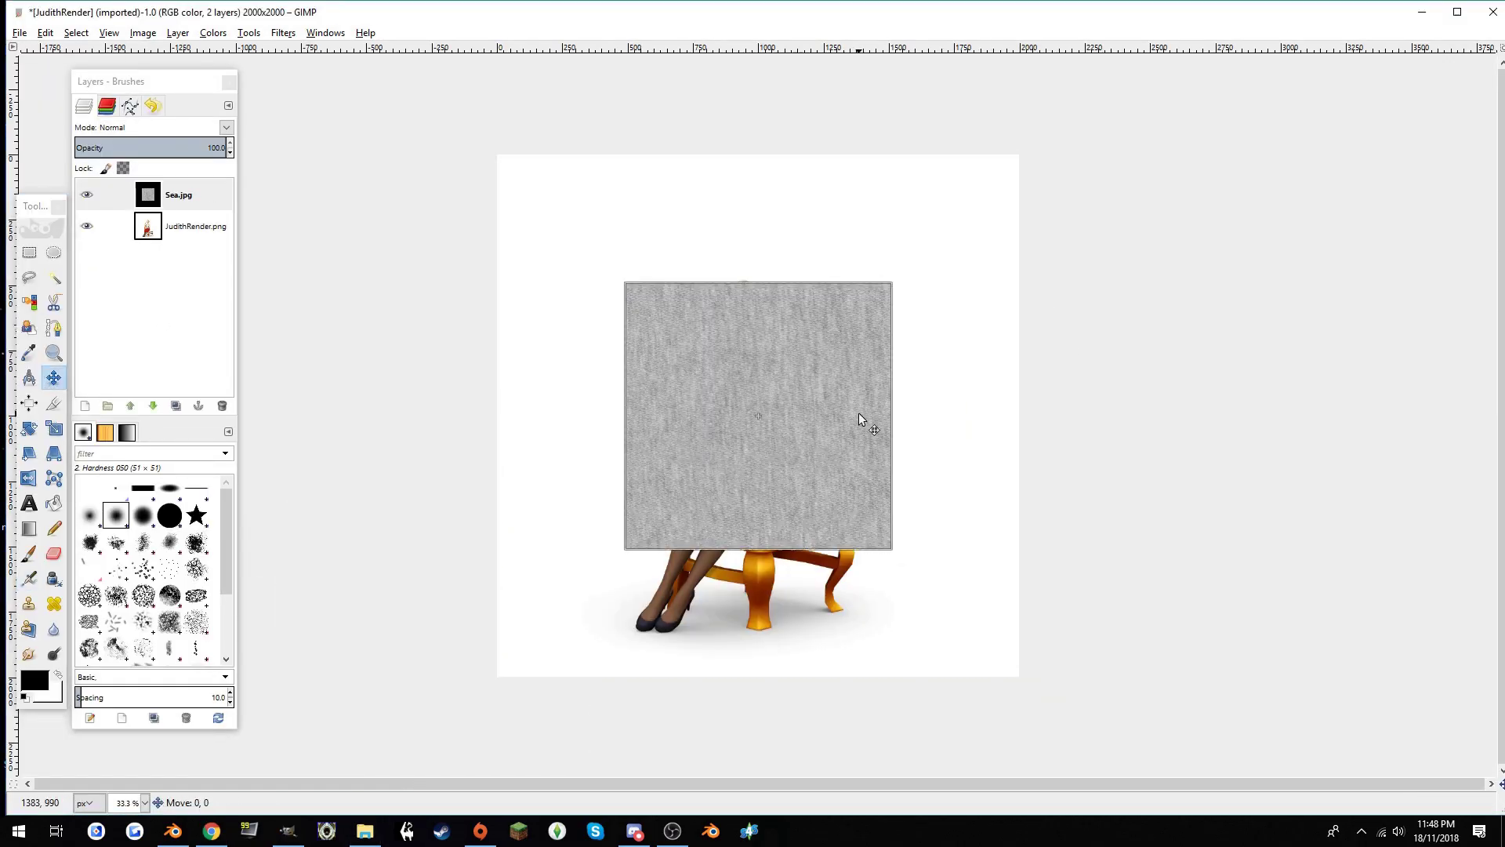
left_click(87, 194)
left_click(188, 226)
Start a Free Select outline along the skirt's lower edge near the chair
key("f")
scroll(364, 718, "up", 2, "ctrl")
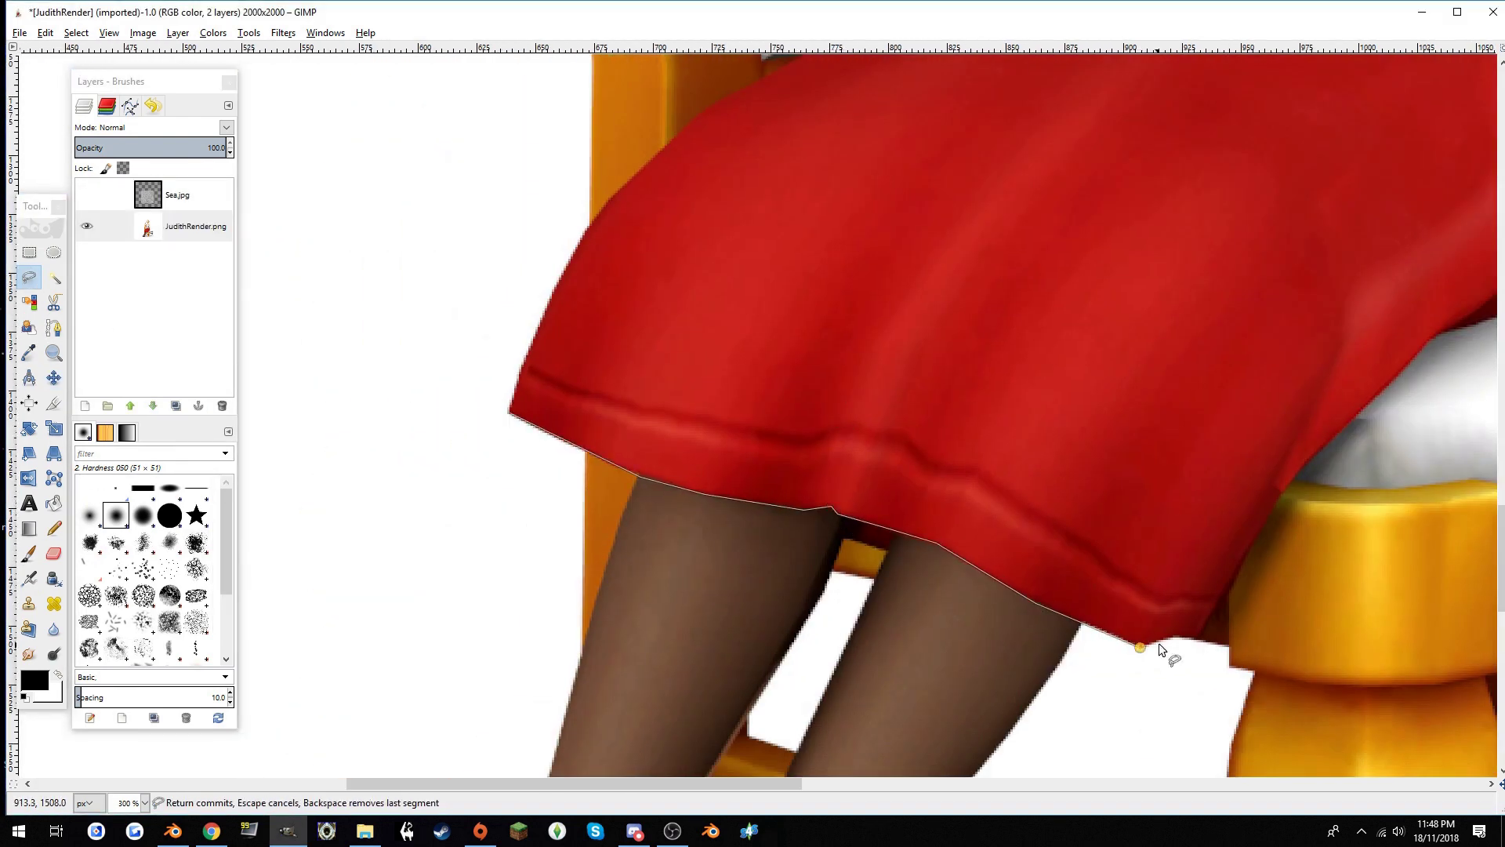
left_click(1199, 637)
scroll(1199, 636, "right", 5, "shift")
left_click(1160, 317)
scroll(1161, 316, "right", 5, "shift")
scroll(1161, 317, "up", 2)
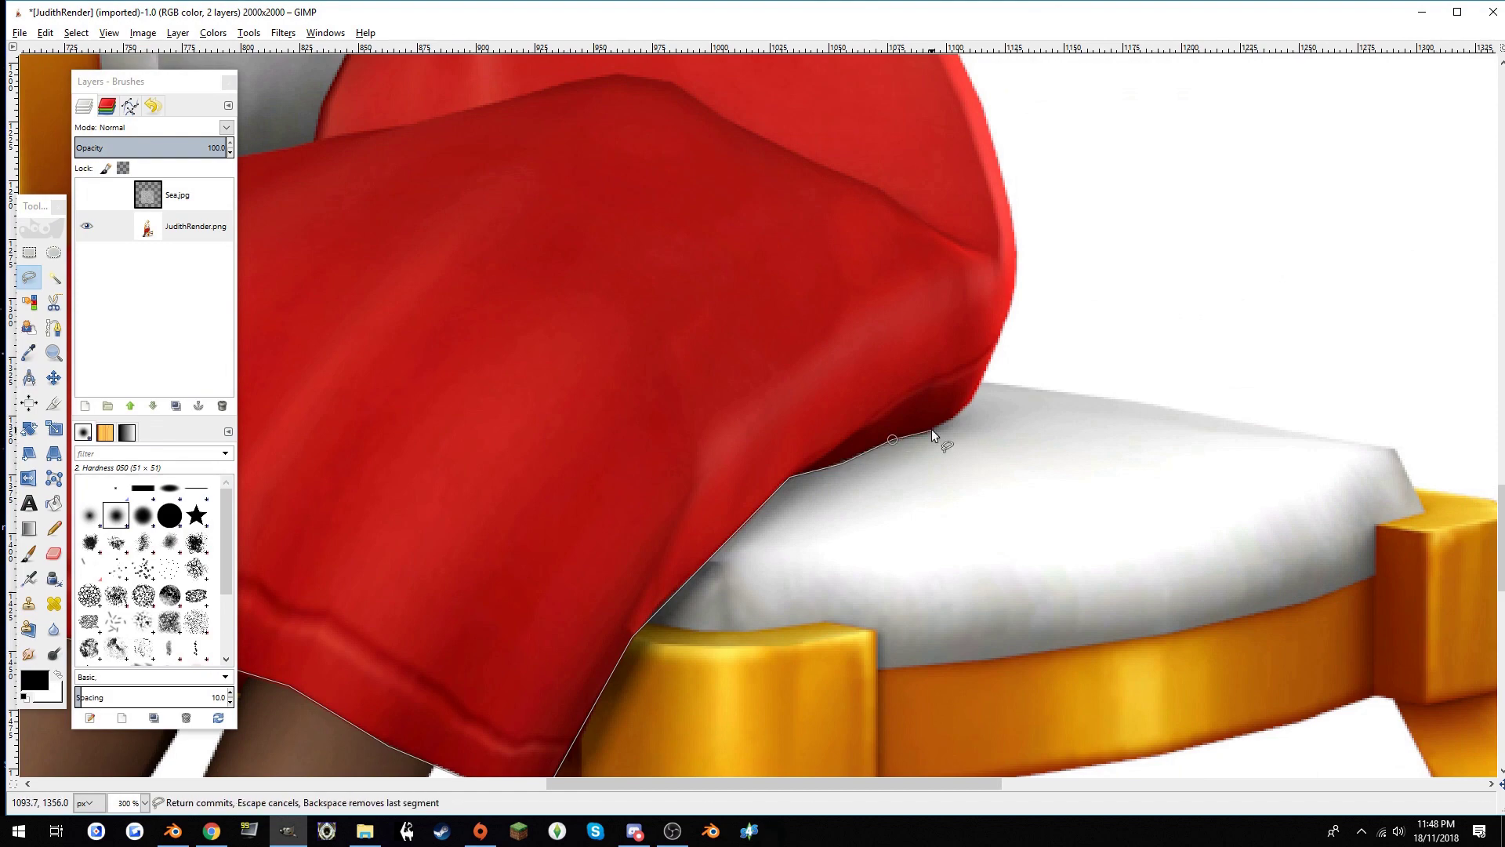
scroll(989, 365, "up", 4)
scroll(930, 402, "right", 2, "shift")
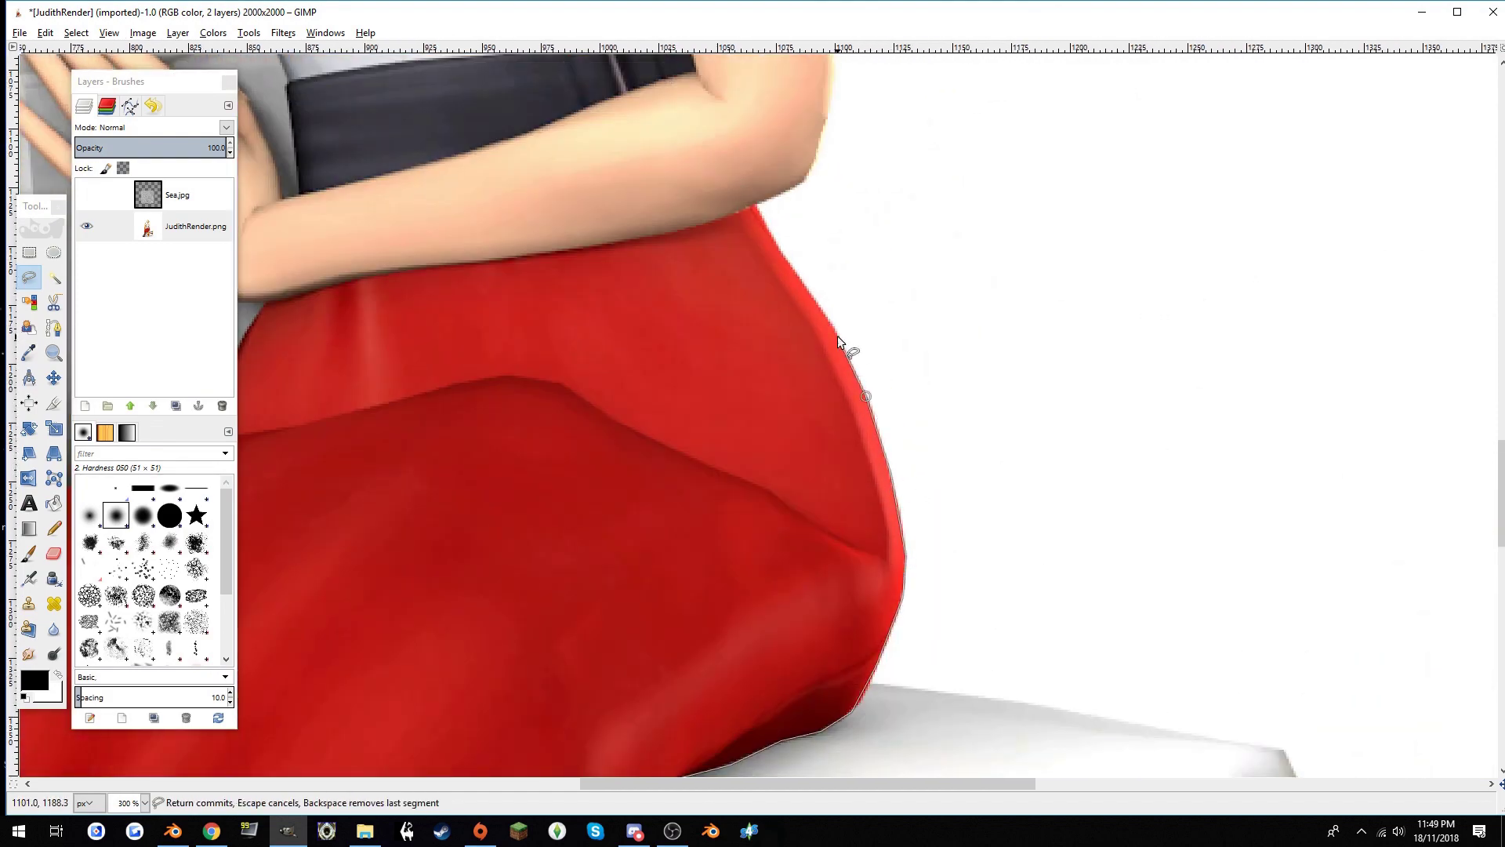
Continue the skirt outline past the arm and along the skirt's upper edge
left_click(756, 204)
scroll(755, 203, "down", 2, "ctrl")
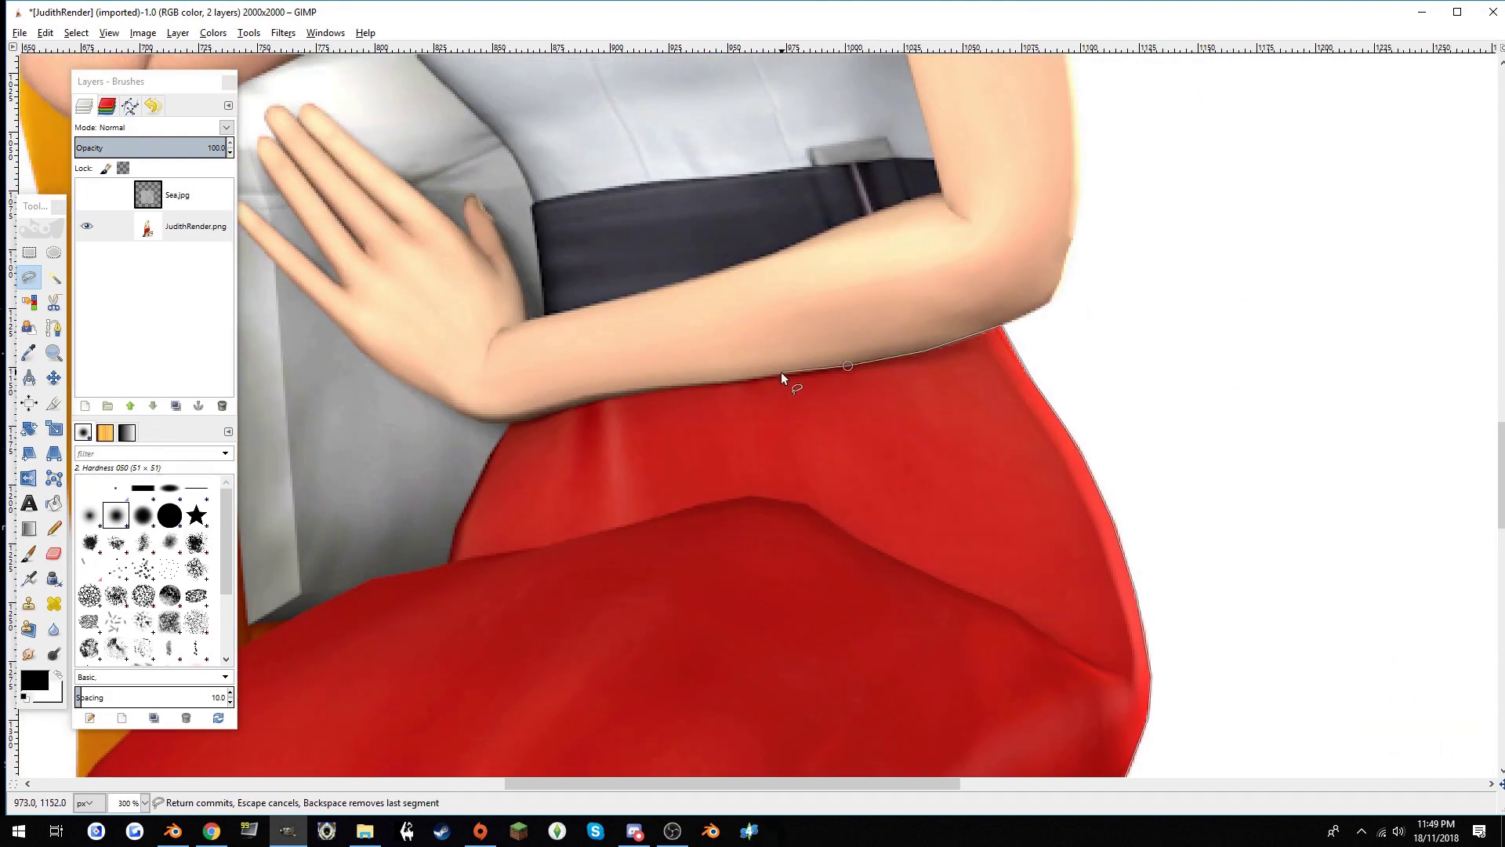
scroll(807, 275, "up", 5, "ctrl")
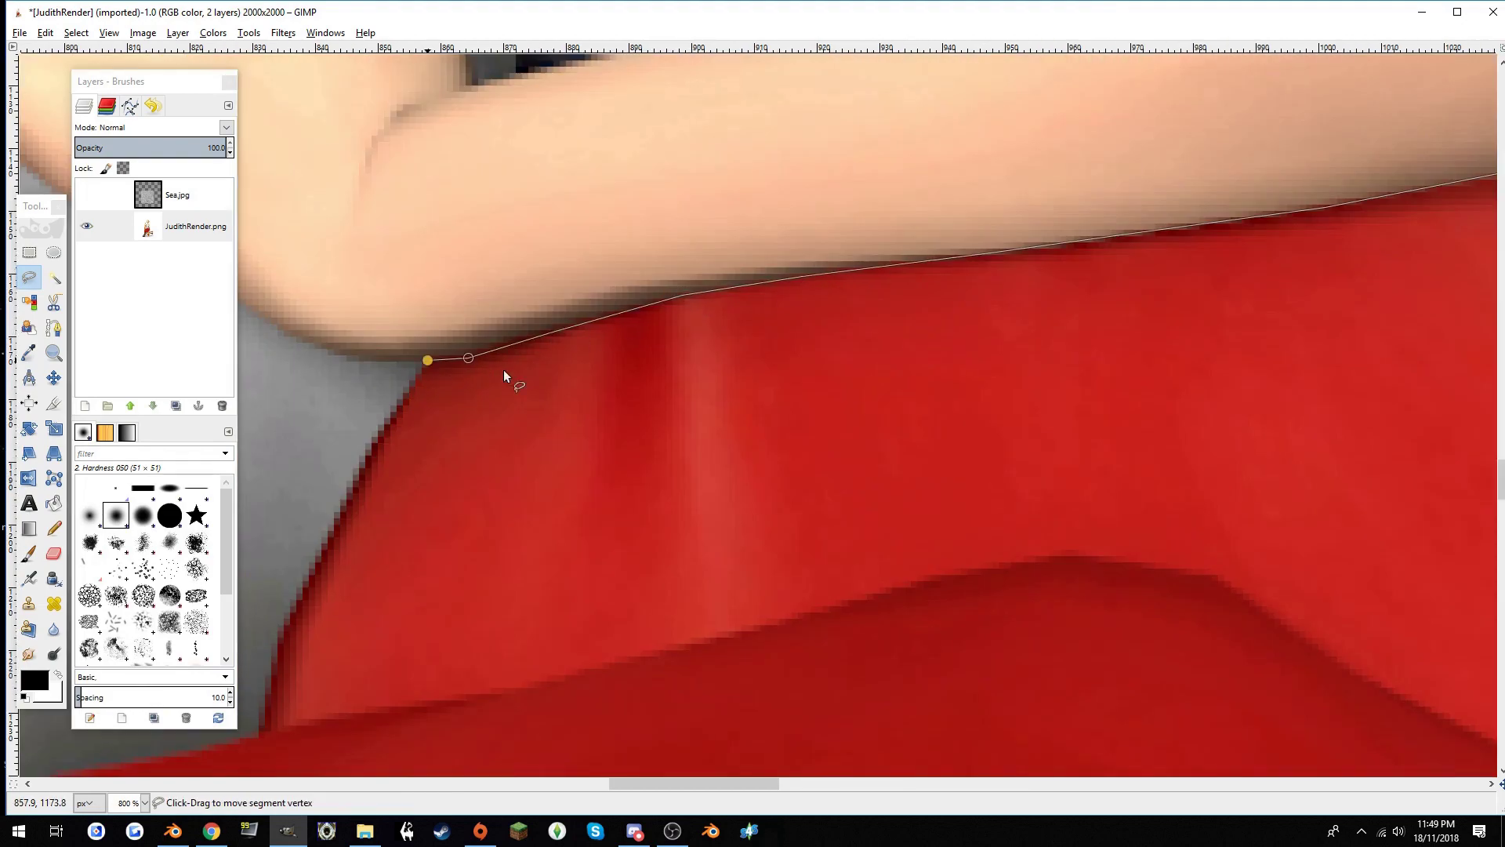
scroll(503, 369, "down", 2, "ctrl")
left_click(726, 494)
scroll(831, 454, "left", 4, "shift")
scroll(901, 431, "down", 2)
left_click(938, 417)
scroll(941, 392, "down", 2)
left_click(869, 351)
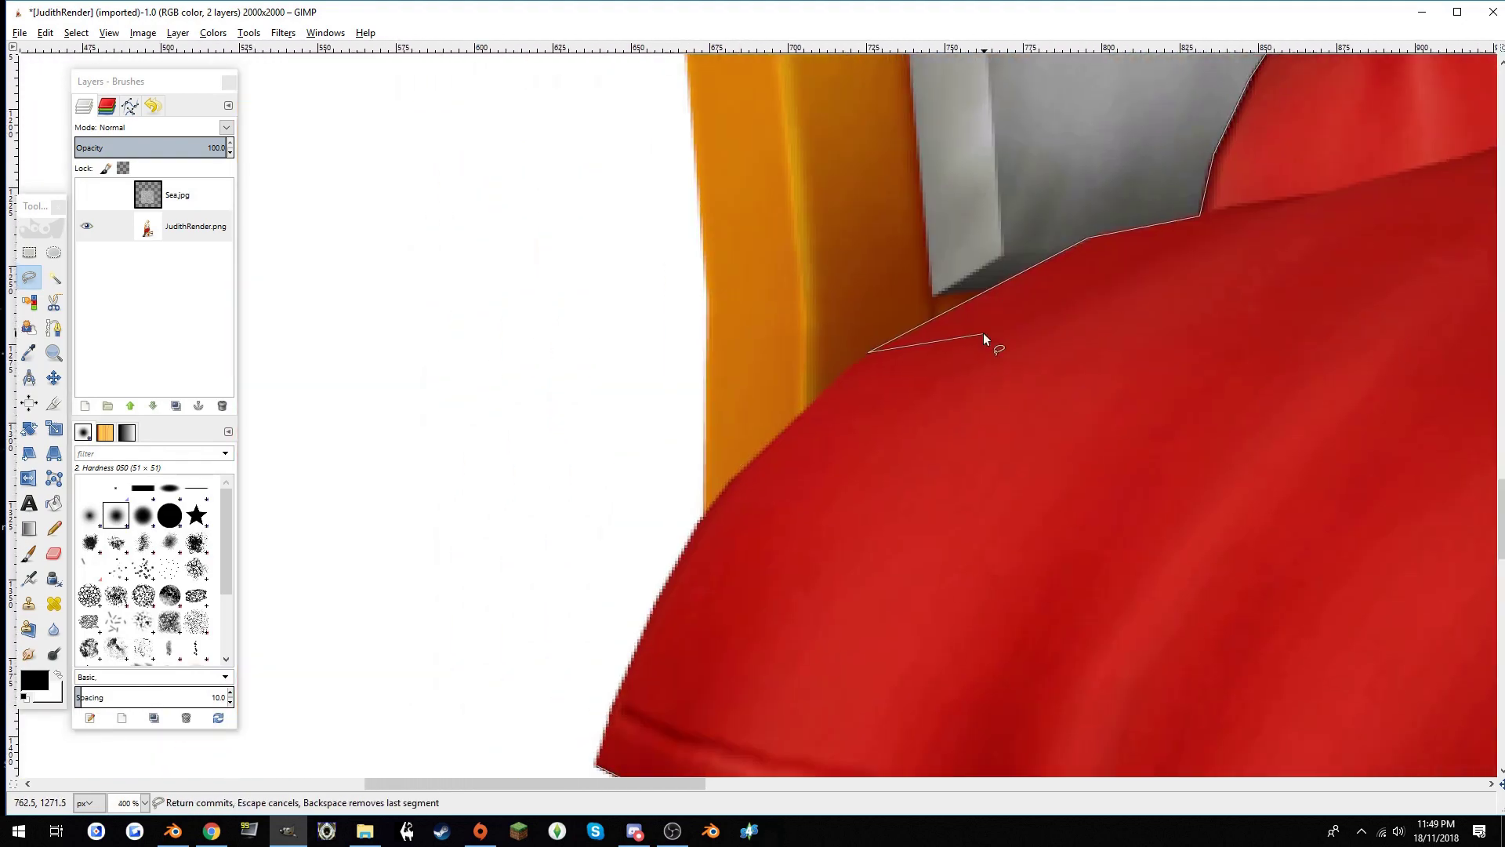
scroll(727, 494, "down", 1)
scroll(717, 484, "left", 1, "shift")
Commit the skirt selection, clear Sea.jpg outside it, and make the Sea.jpg layer visible
key("1")
left_click(178, 195)
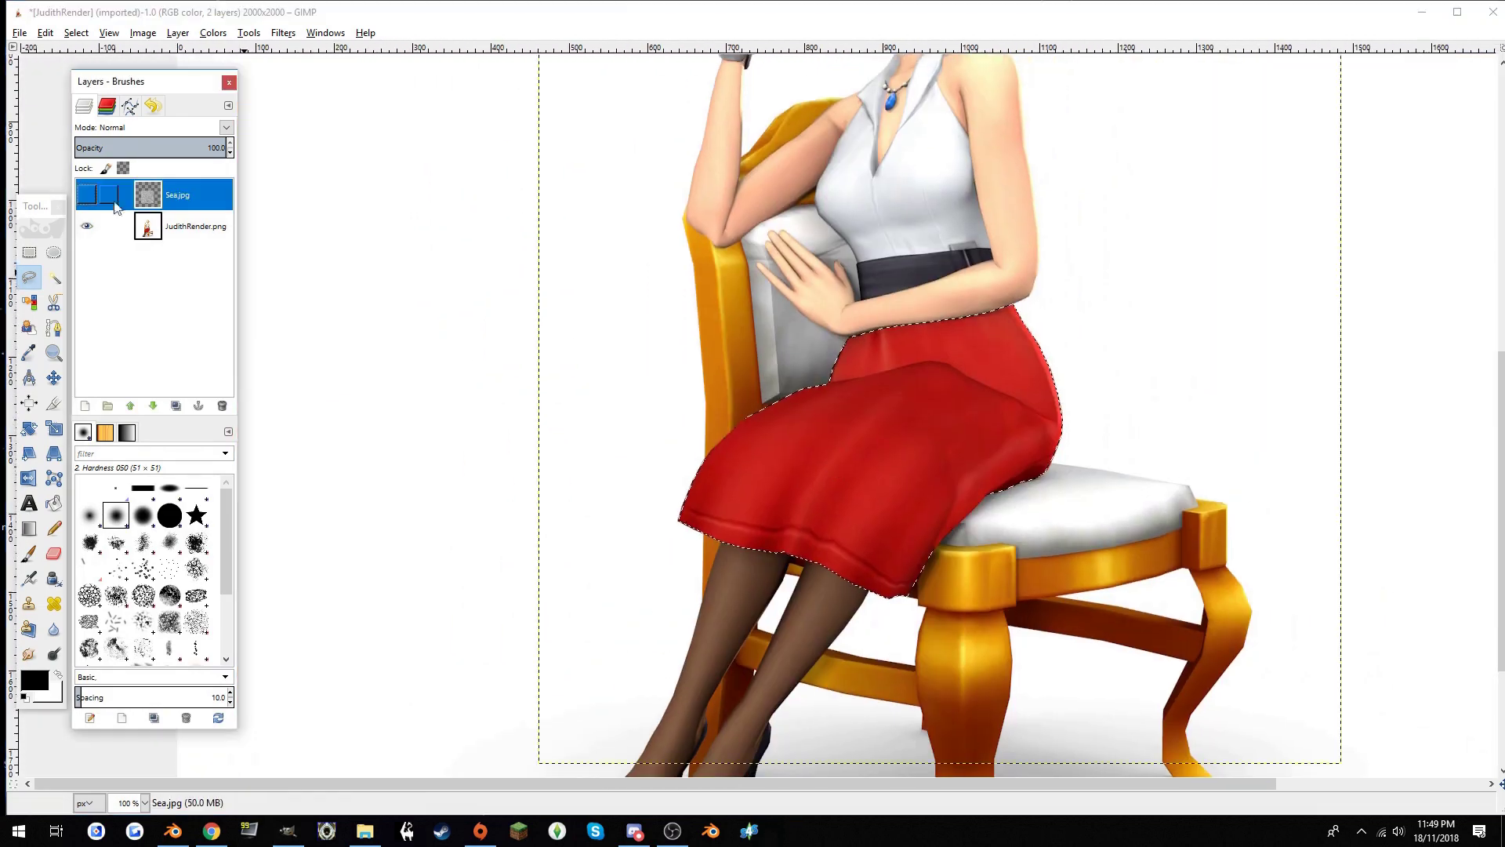
left_click(86, 194)
key("ctrl+i")
key("Delete")
left_click(202, 255)
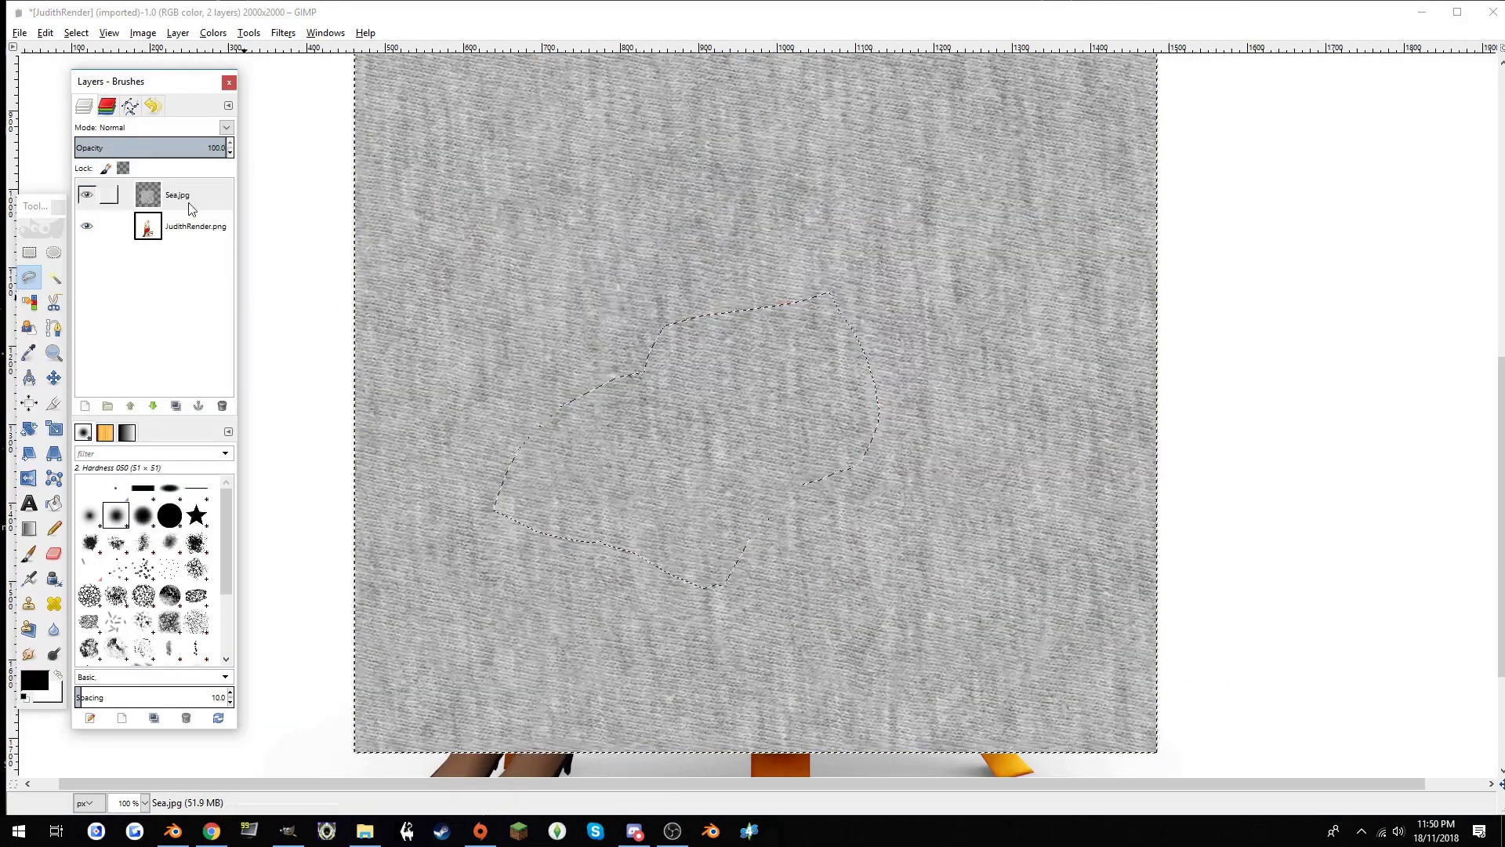
Add a new transparent layer and bucket-fill the skirt selection with black
key("shift+ctrl+n")
left_click(117, 528)
key("shift+b")
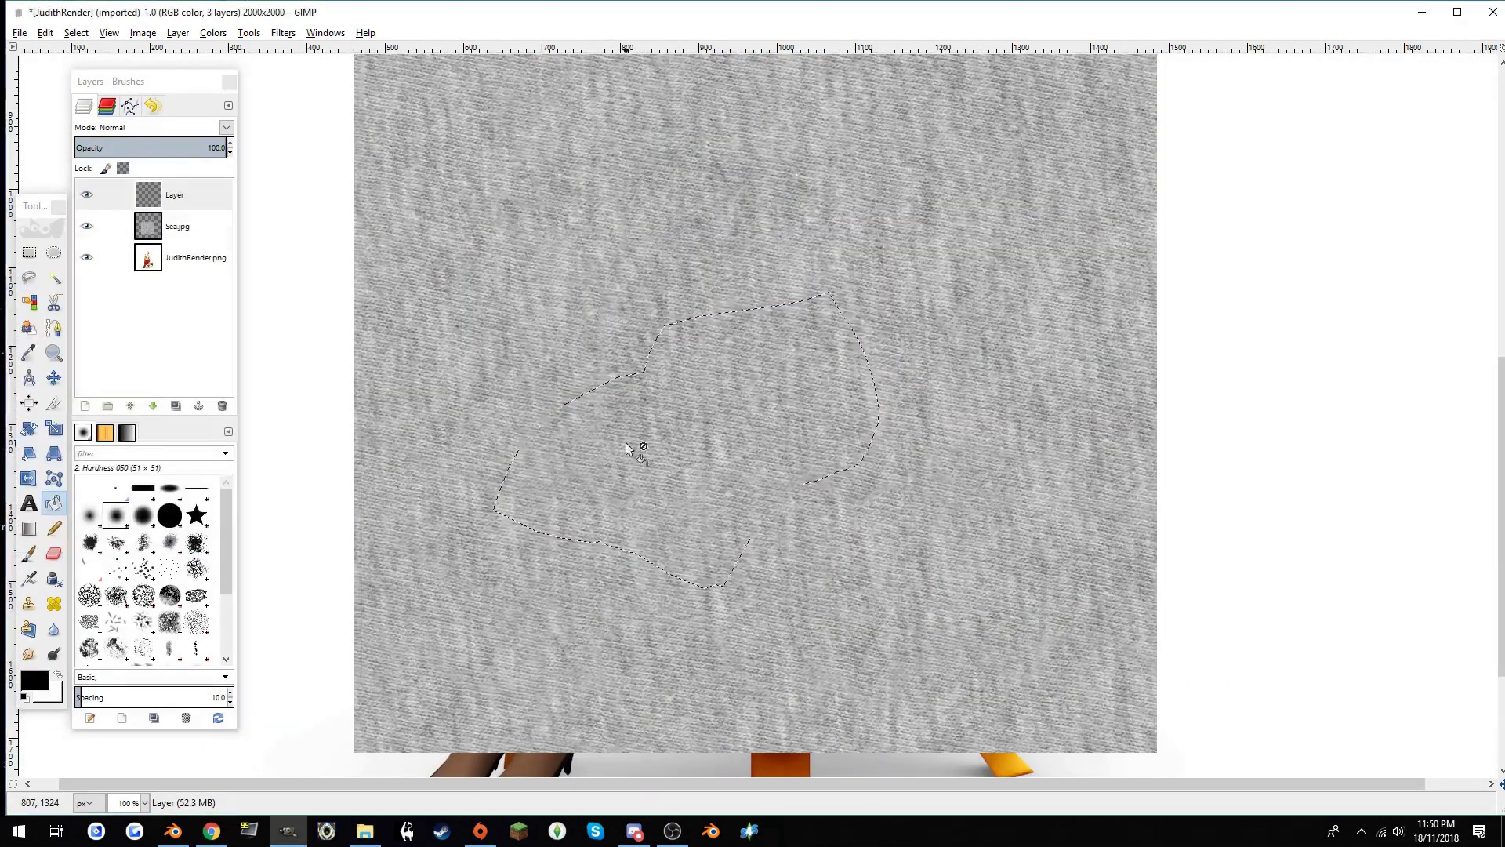
left_click(556, 358)
Scale Sea.jpg down, move it over the skirt, and merge it into the black skirt layer
left_click(87, 195)
left_click(177, 225)
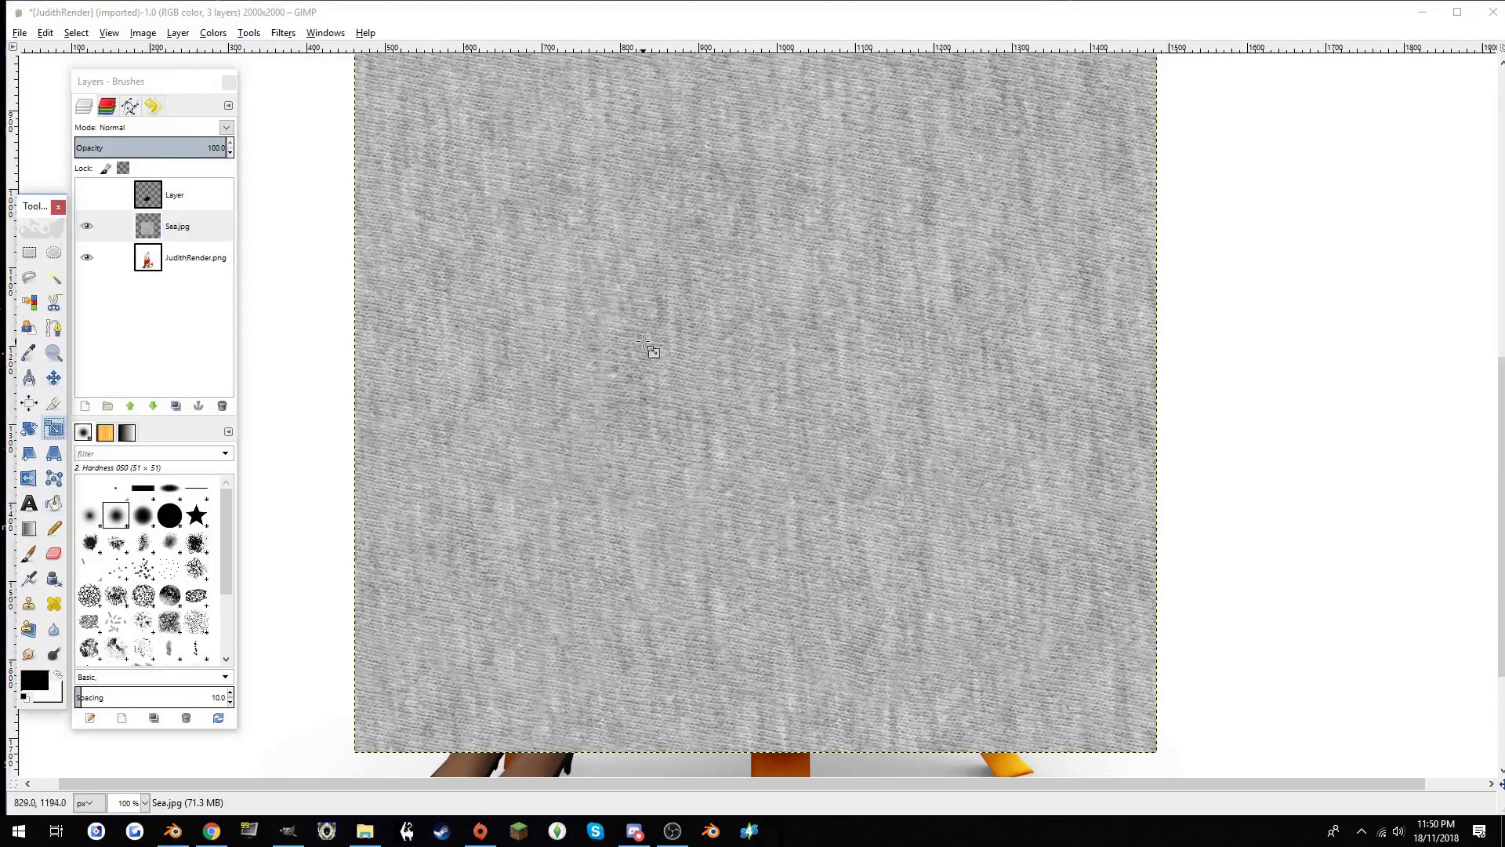
key("shift+s")
left_click(322, 295)
left_click_drag(922, 488, 732, 403)
right_click(177, 195)
left_click(251, 578)
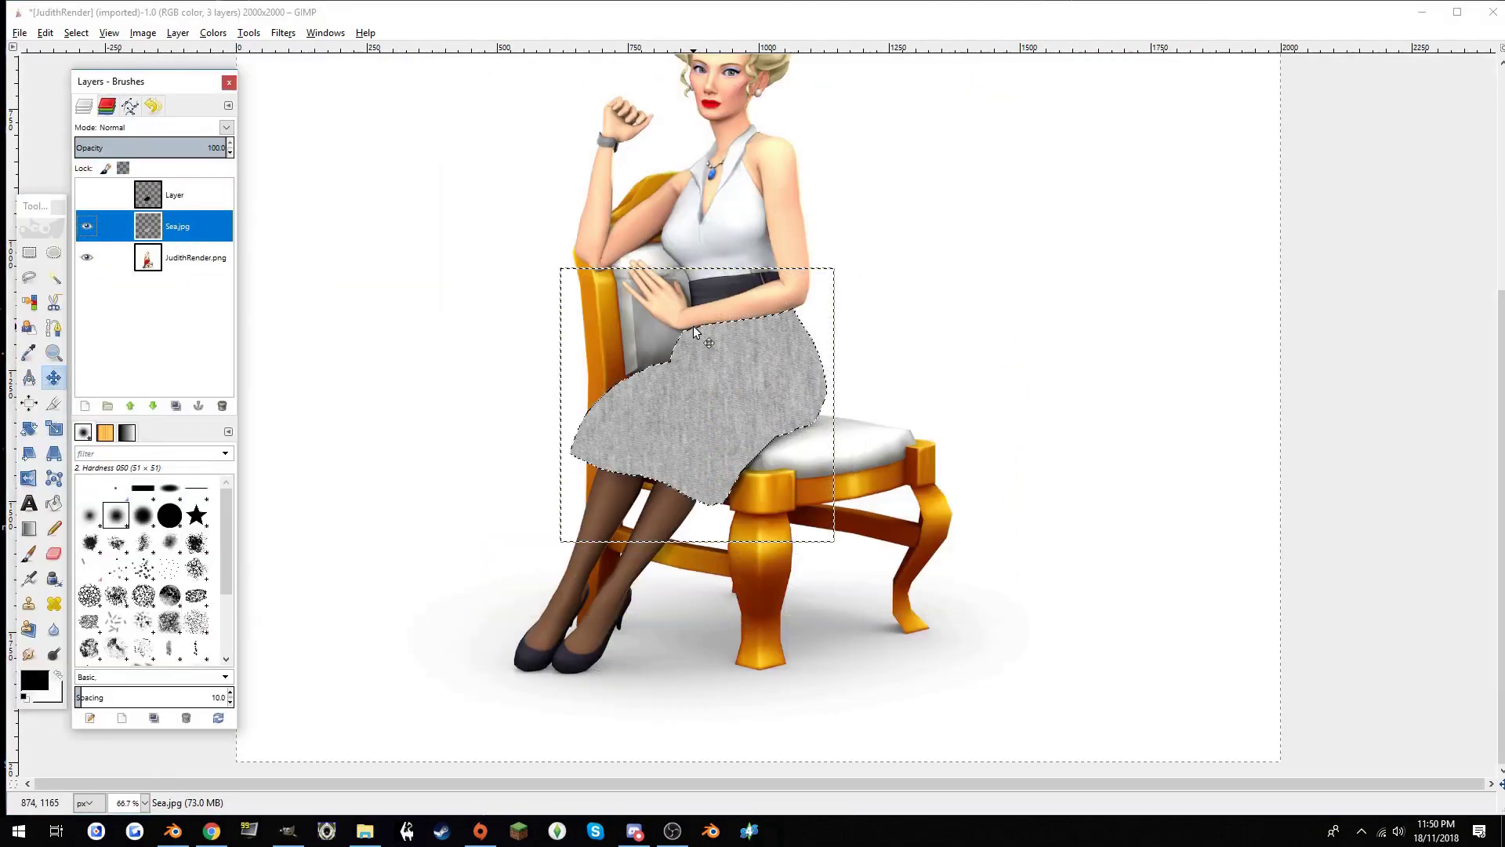
Set the texture layer to Multiply and Colorize it to suit the red skirt
left_click(226, 128)
left_click(122, 278)
scroll(672, 337, "up", 2, "ctrl")
scroll(673, 338, "up", 1, "ctrl")
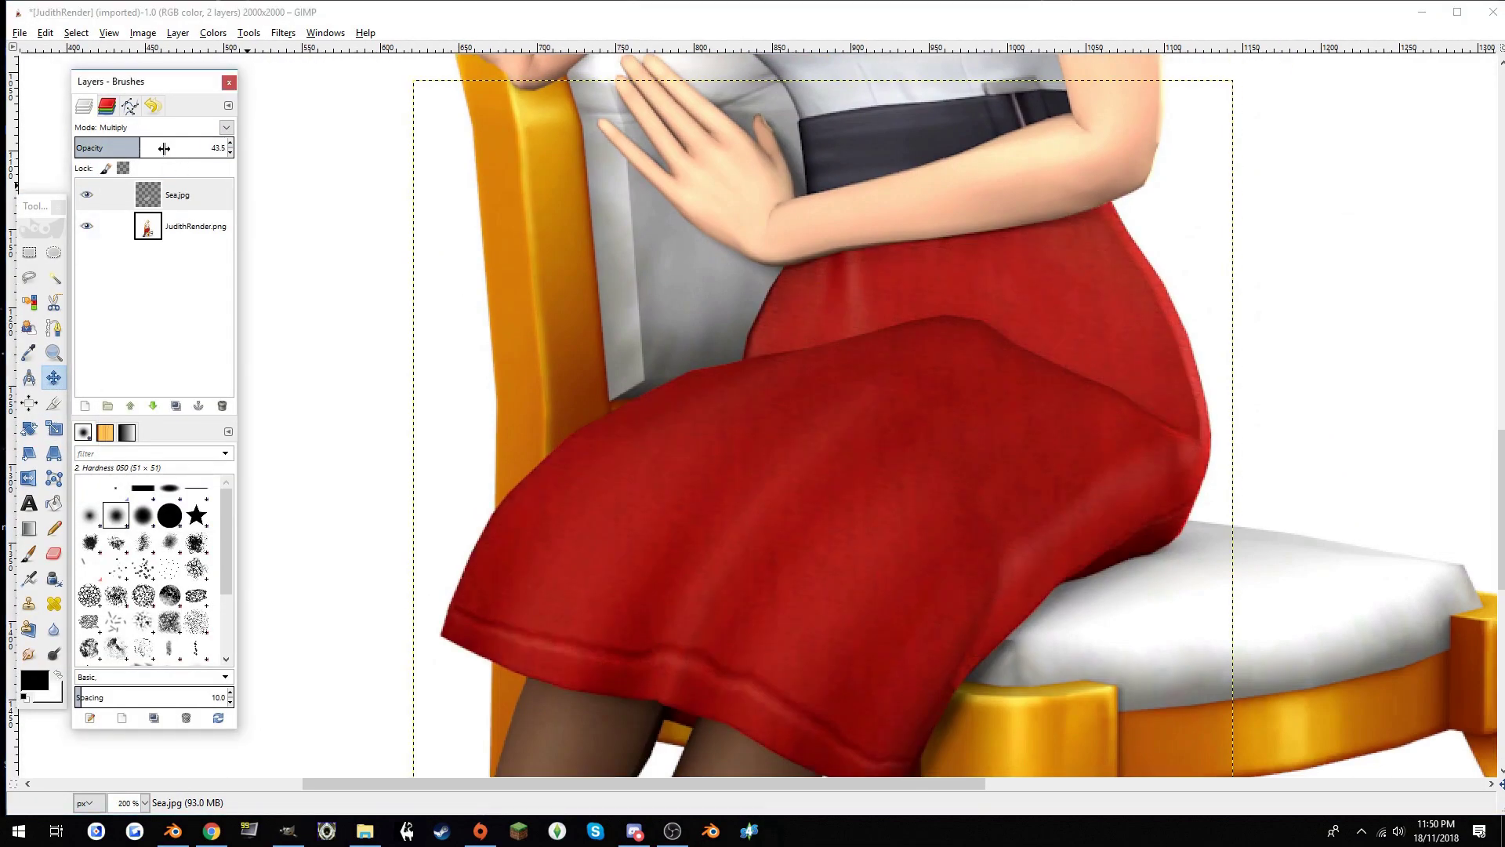
left_click(213, 32)
left_click(243, 86)
left_click_drag(342, 149, 306, 149)
left_click(281, 200)
Lower the texture layer's opacity to 71.1 and select the JudithRender.png layer for retouching
key("Tab")
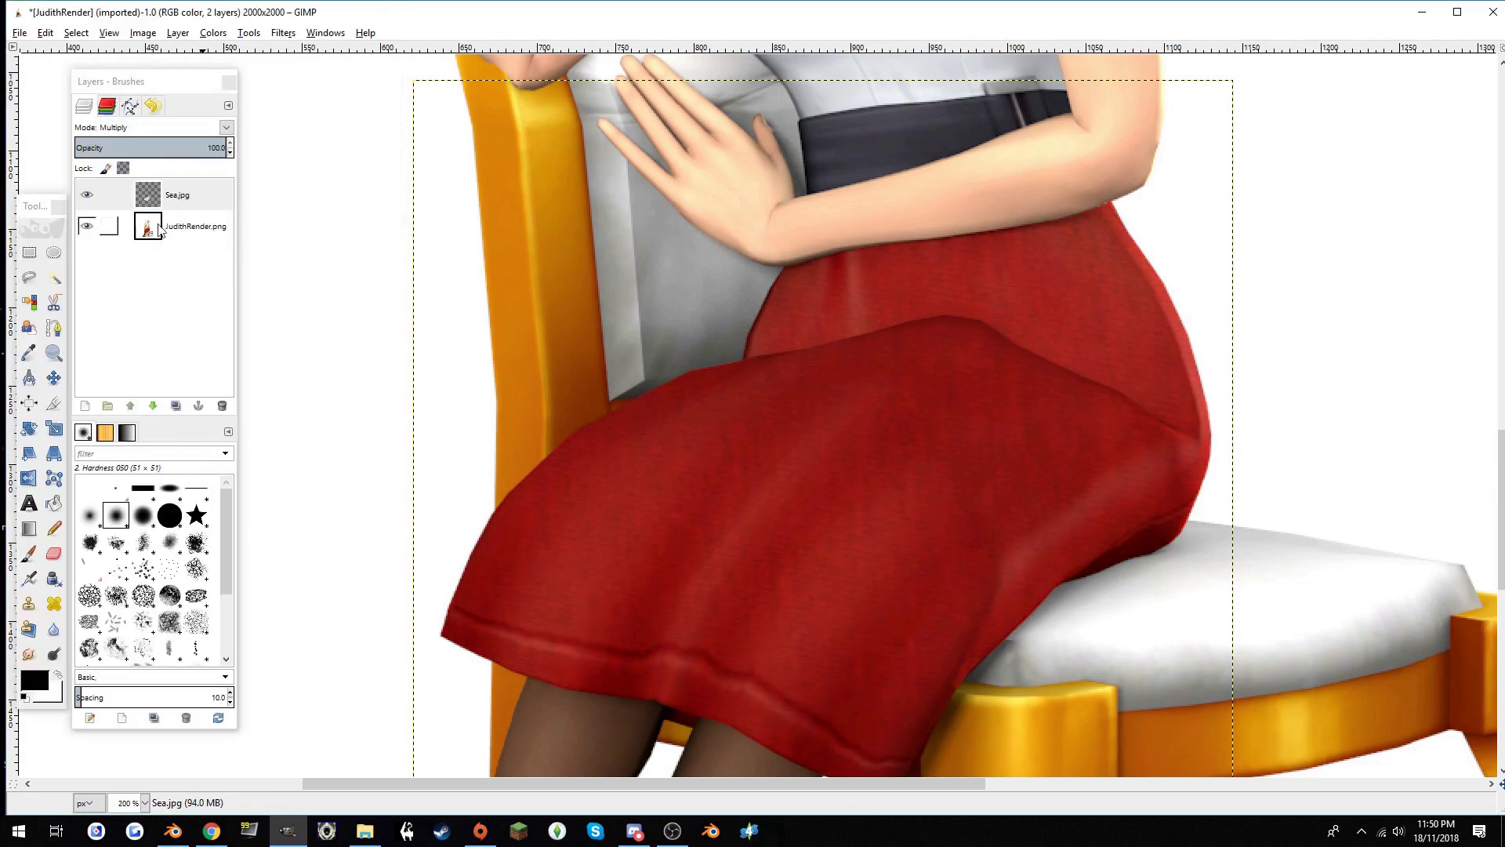
scroll(753, 392, "down", 2, "ctrl")
scroll(946, 411, "up", 3, "ctrl")
scroll(946, 411, "up", 1, "ctrl")
scroll(891, 369, "down", 1, "ctrl")
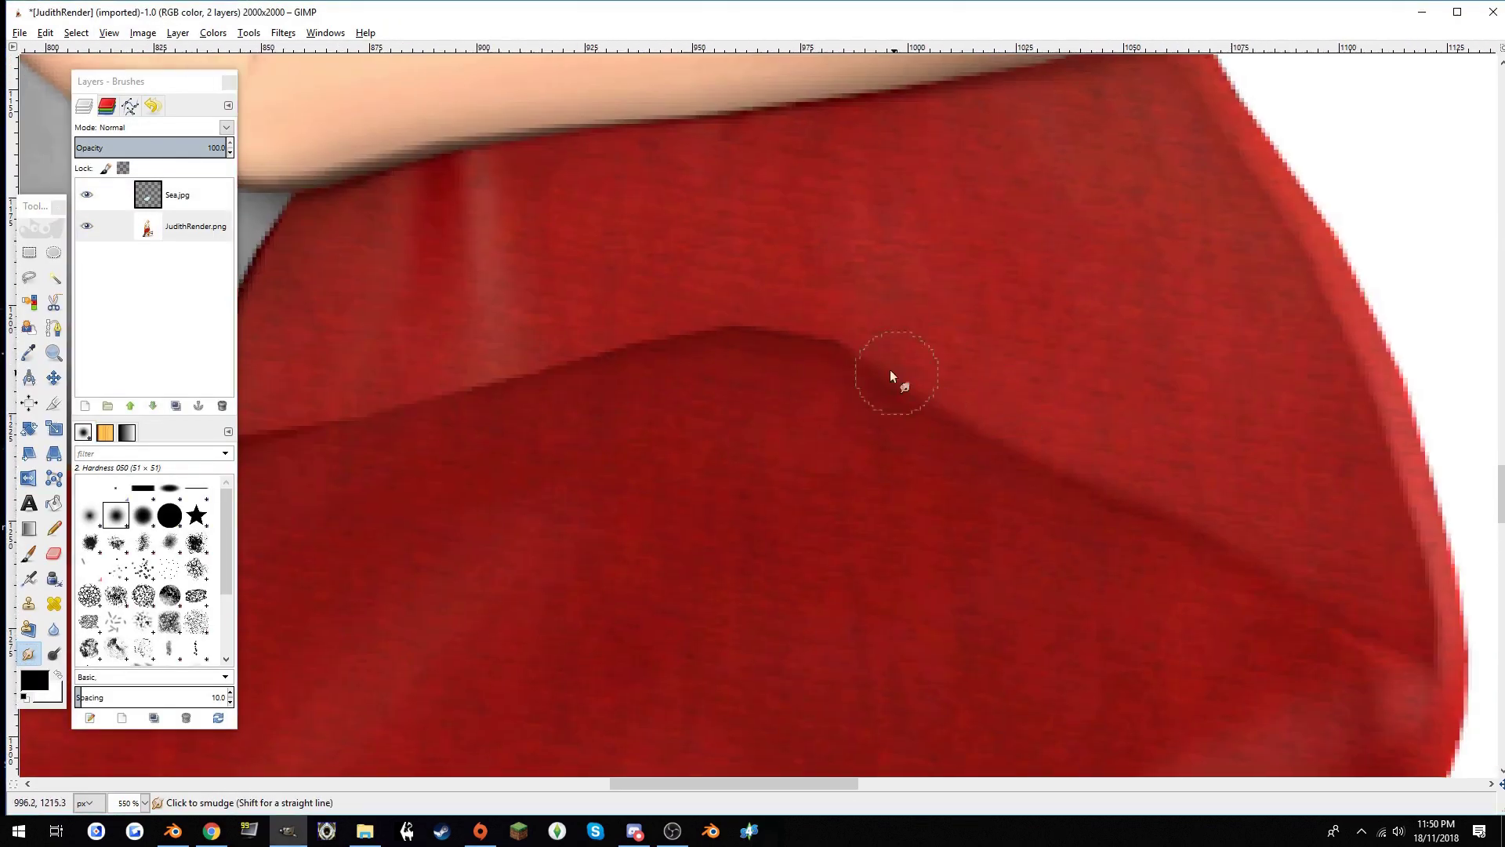
scroll(916, 427, "up", 2)
scroll(1295, 360, "down", 3, "ctrl")
scroll(1296, 361, "down", 2, "ctrl")
left_click(177, 194)
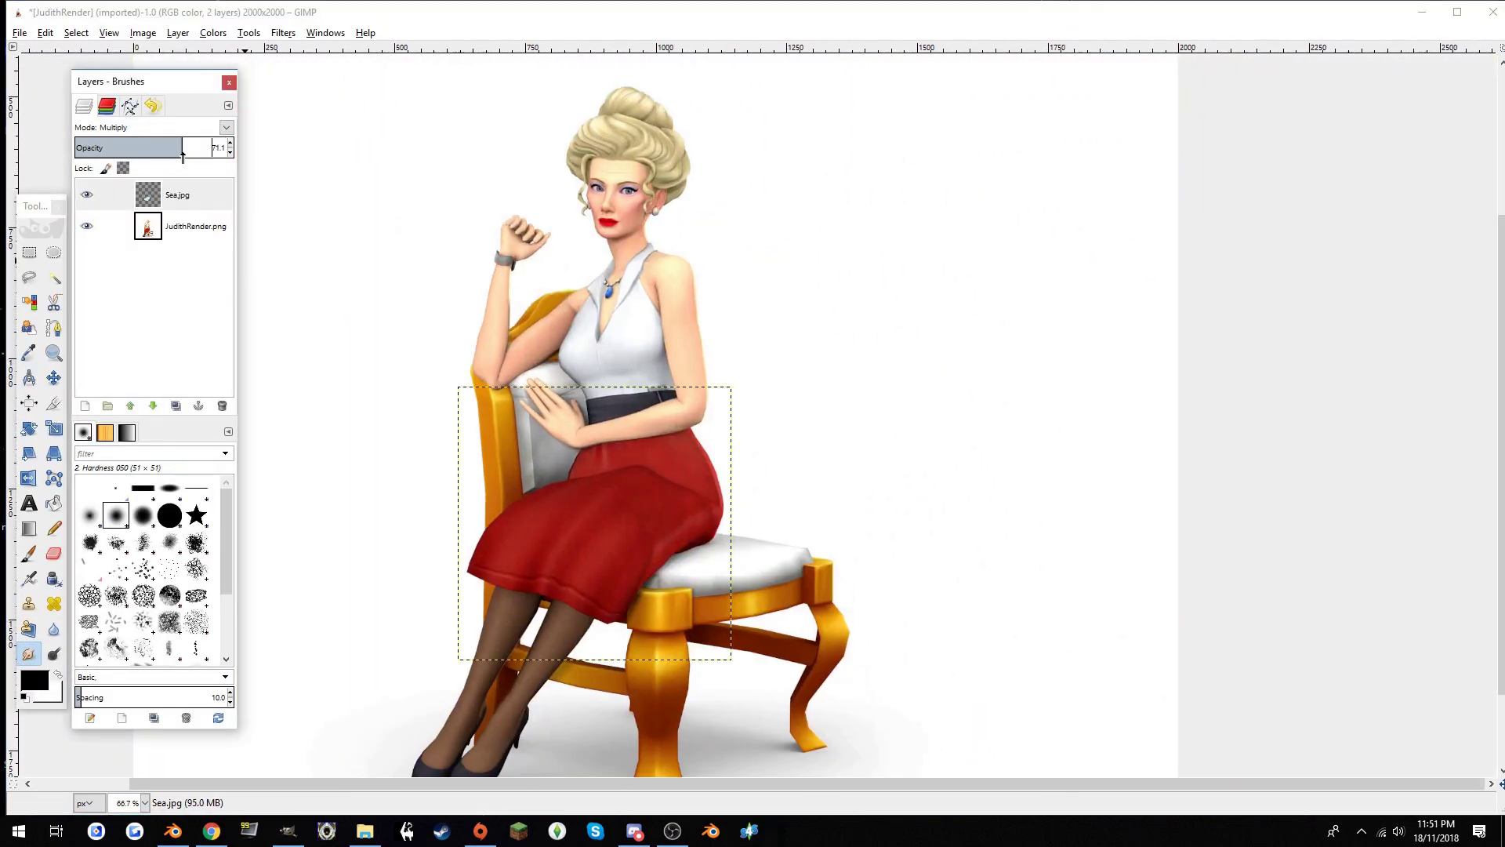
scroll(792, 515, "up", 3, "ctrl")
scroll(792, 515, "up", 2, "ctrl")
scroll(793, 515, "up", 3, "ctrl")
left_click(195, 226)
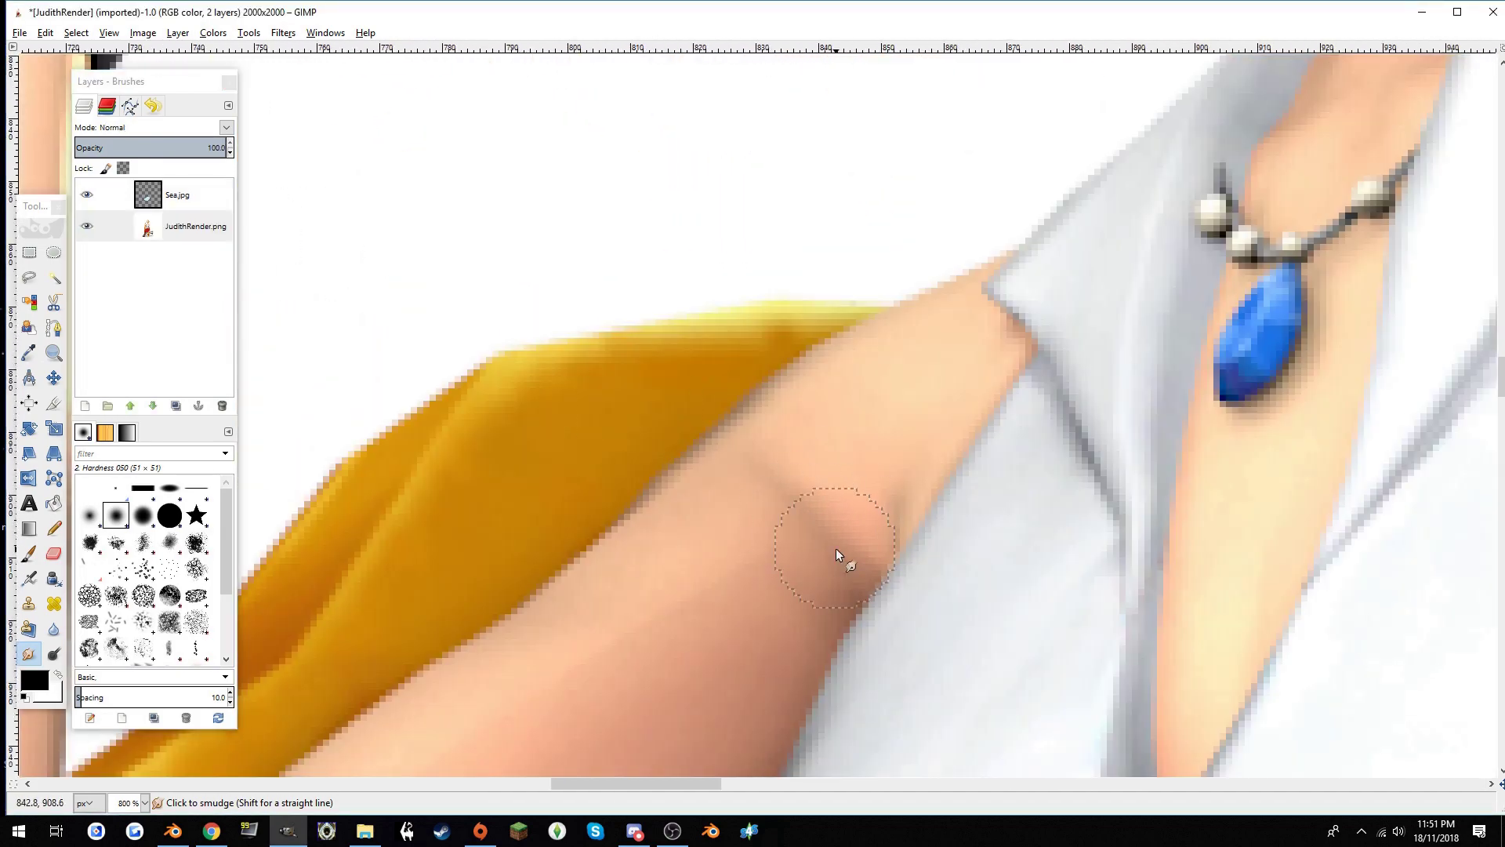
scroll(836, 548, "down", 3, "ctrl")
scroll(935, 380, "up", 1, "ctrl")
scroll(915, 454, "down", 2, "ctrl")
scroll(844, 411, "up", 1, "ctrl")
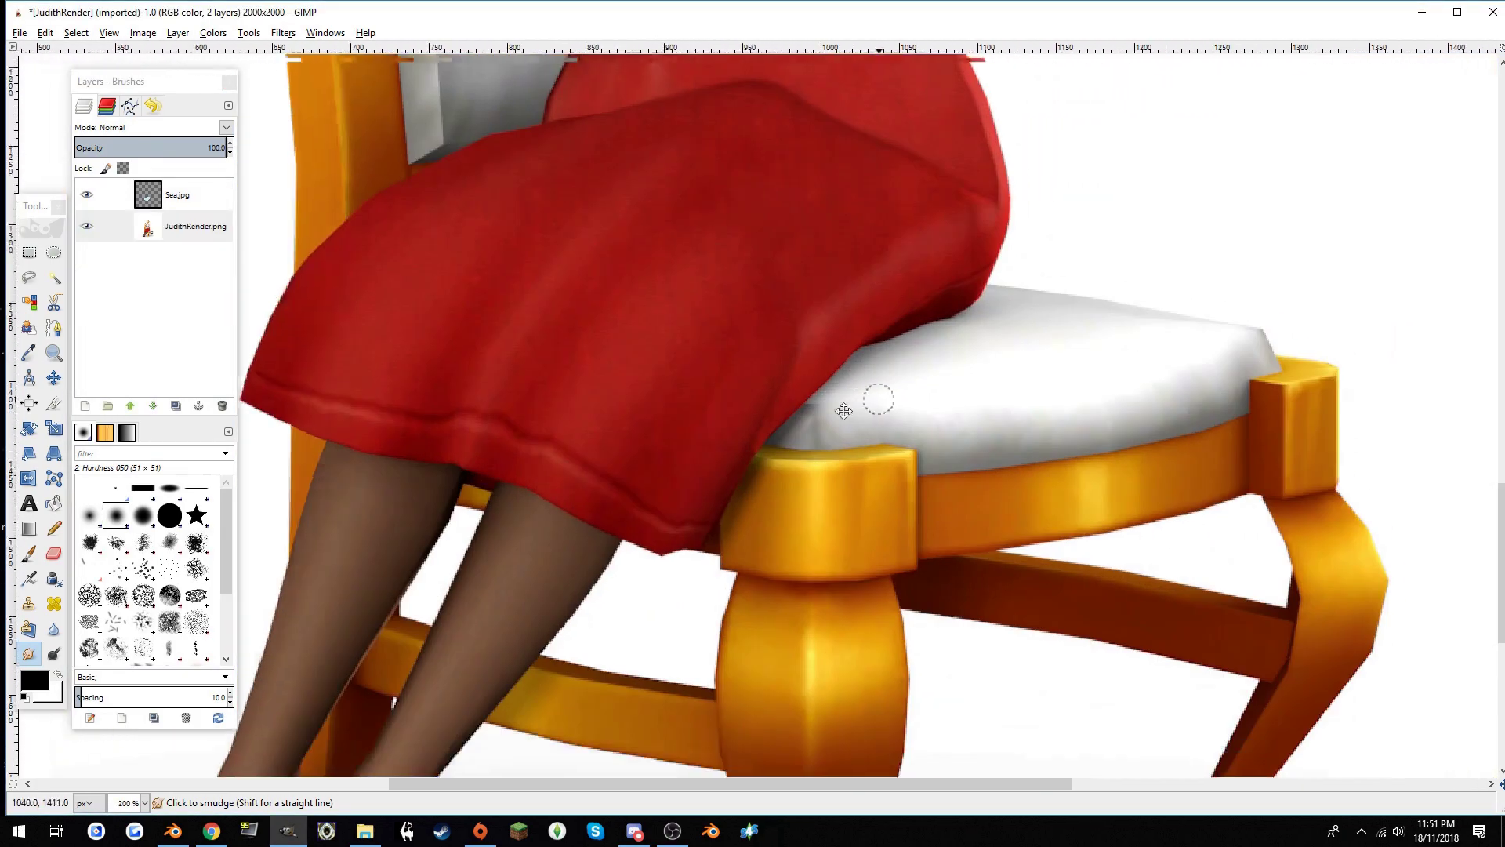
Paint a black stroke along the seat edge and soften it with a 5 px Gaussian Blur
scroll(843, 411, "up", 3, "ctrl")
left_click_drag(999, 296, 605, 504)
left_click(283, 32)
left_click(687, 464)
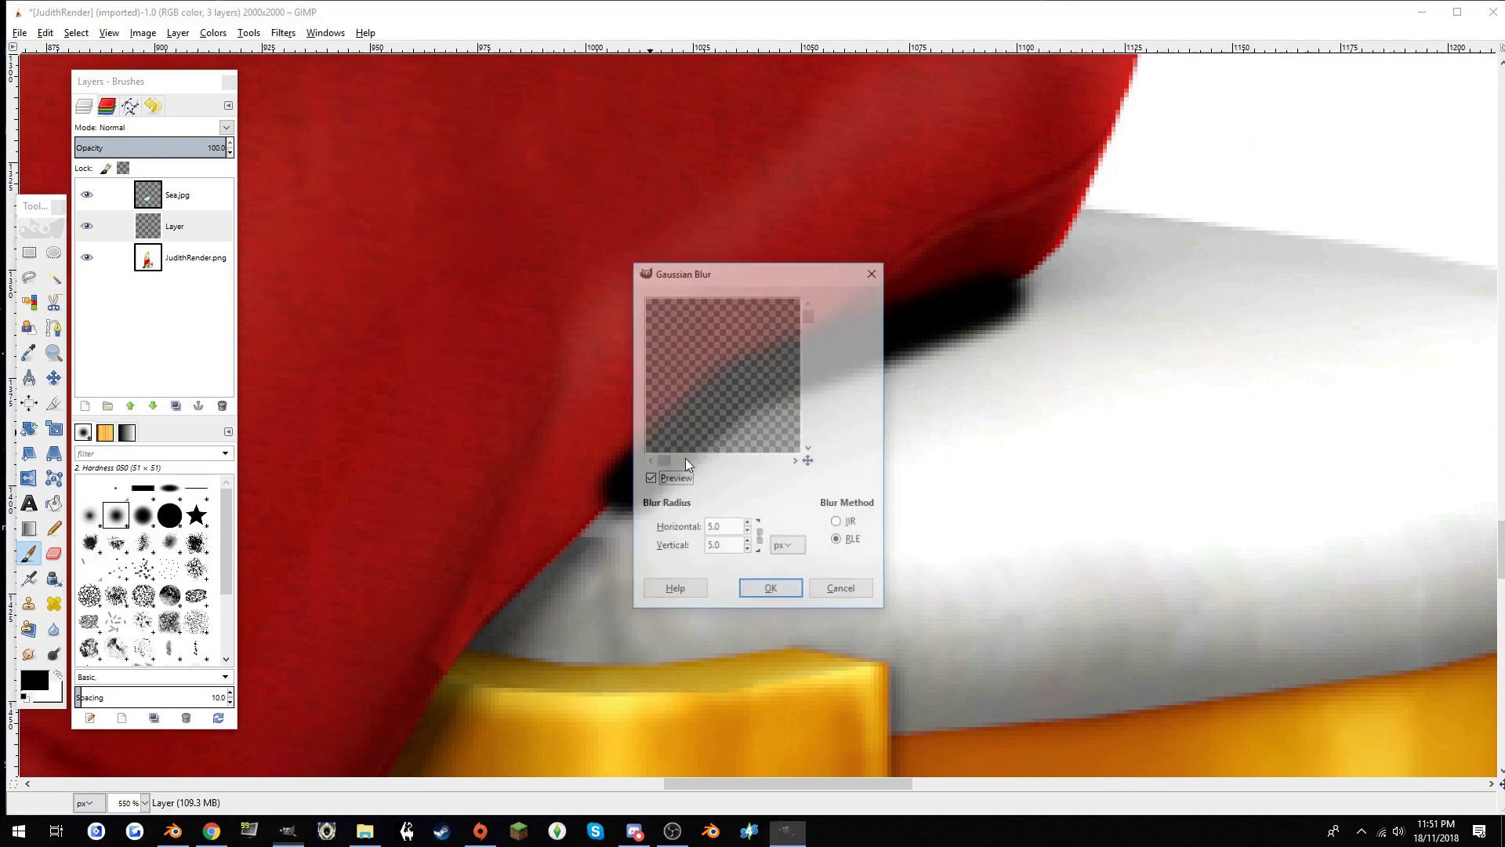
left_click(771, 587)
Move the blurred shadow stroke into place and view the whole image
key("m")
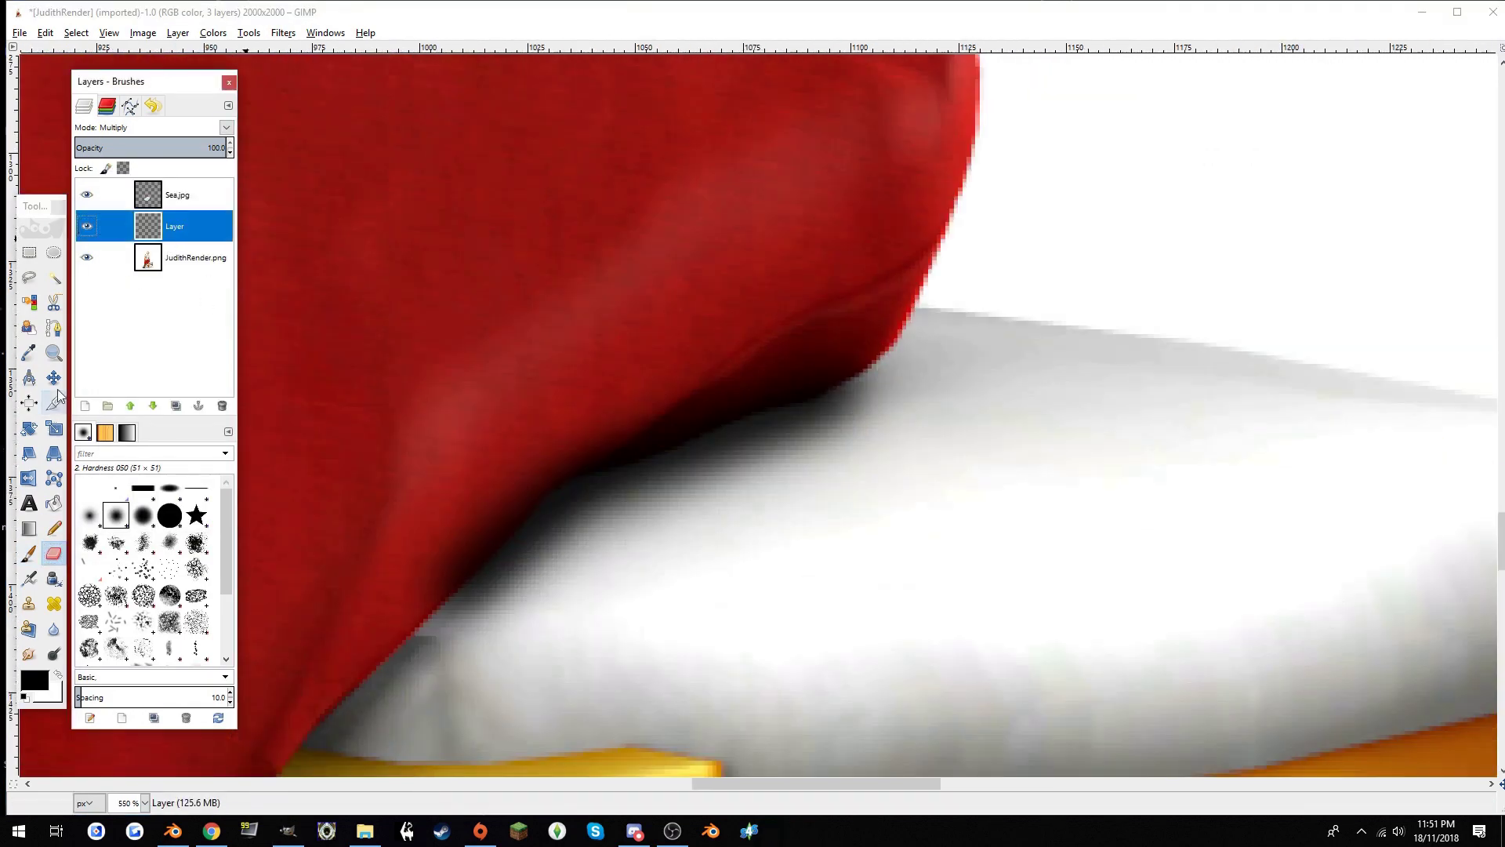
left_click_drag(666, 406, 594, 488)
key("shift+ctrl+j")
scroll(973, 375, "up", 3)
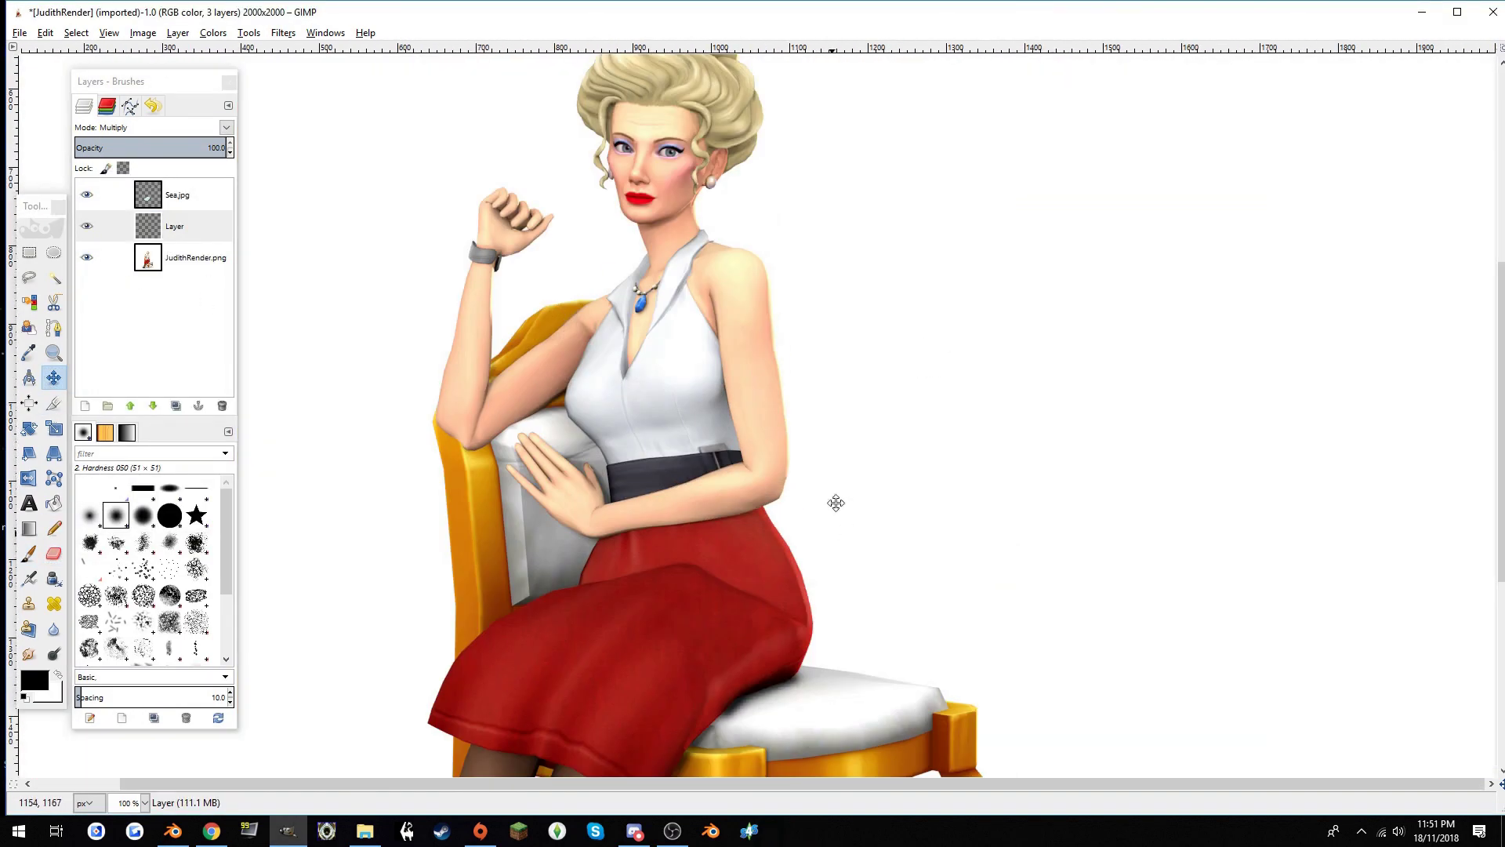
scroll(872, 526, "up", 2)
Smudge the seat shadow's edges, then add a new transparent layer for painting
key("s")
scroll(956, 339, "up", 1)
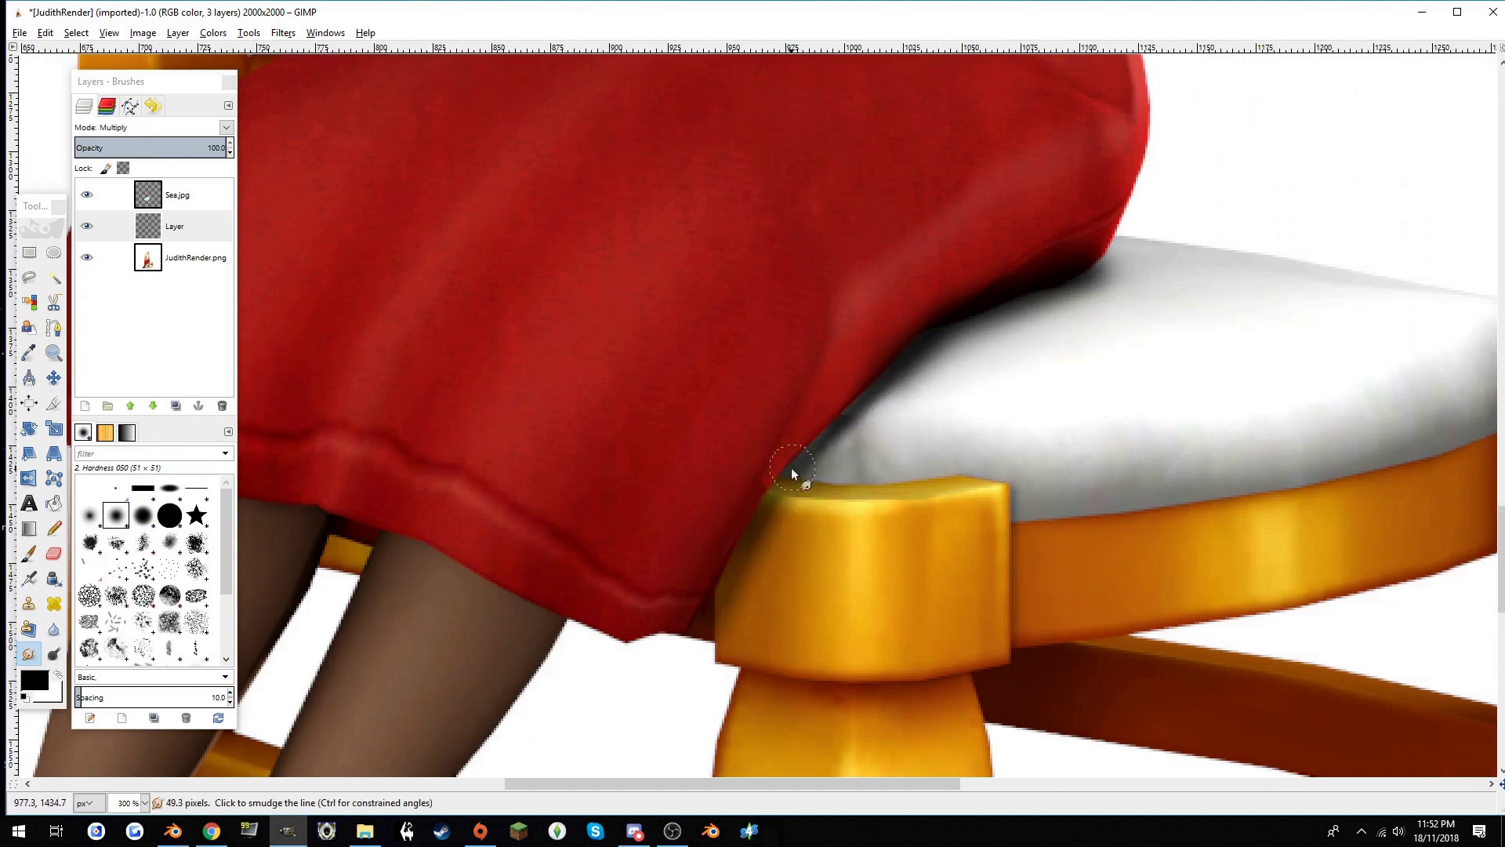
scroll(876, 396, "down", 1, "ctrl")
scroll(973, 352, "up", 3, "ctrl")
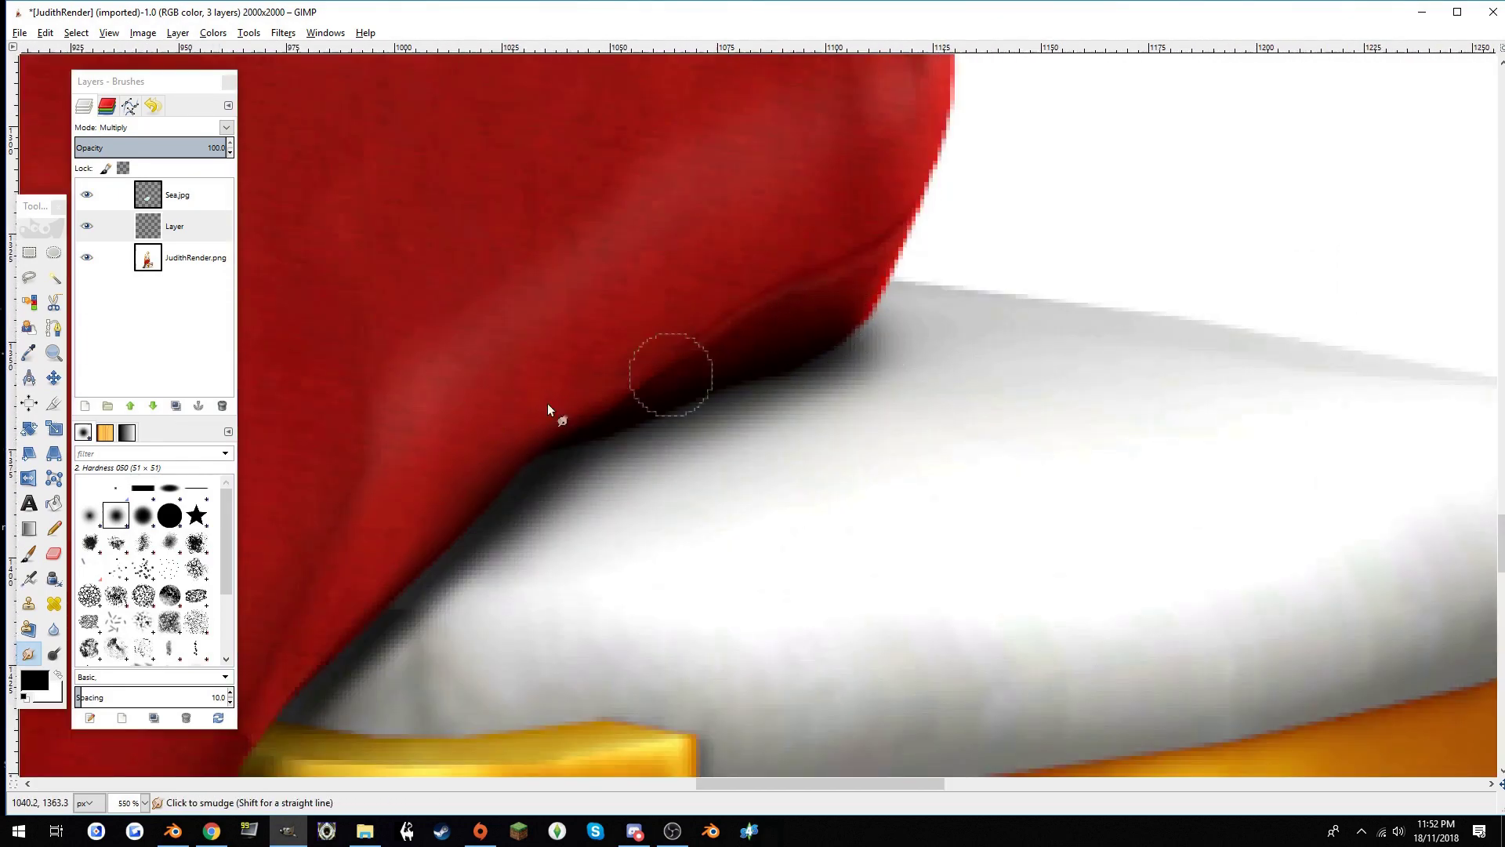
scroll(470, 487, "down", 2, "ctrl")
scroll(510, 520, "down", 3, "ctrl")
scroll(941, 312, "up", 1, "ctrl")
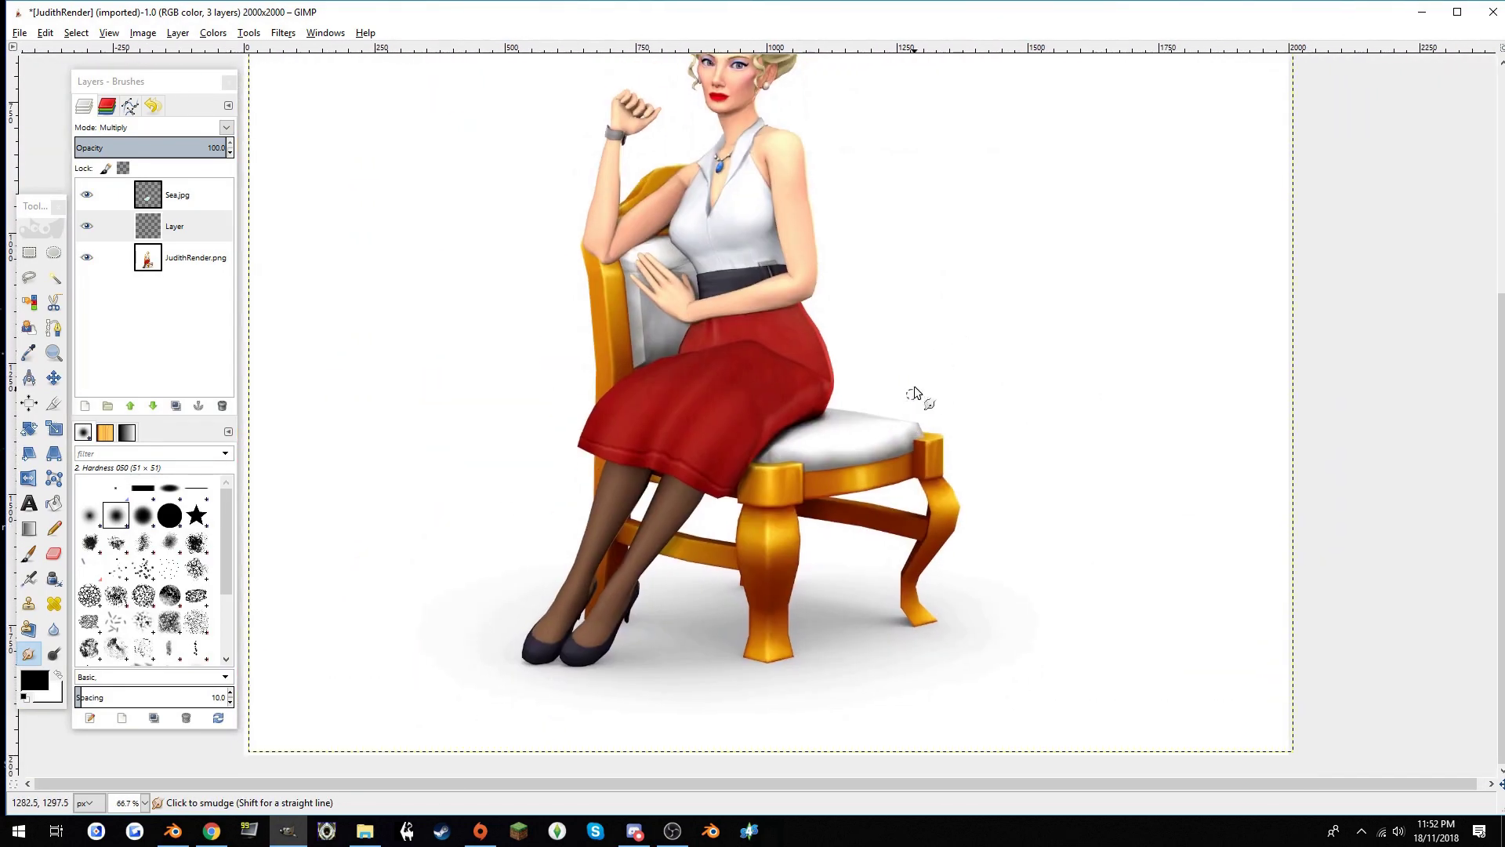
scroll(918, 397, "up", 1, "ctrl")
scroll(634, 425, "down", 2, "ctrl")
key("p")
scroll(910, 435, "down", 1, "ctrl")
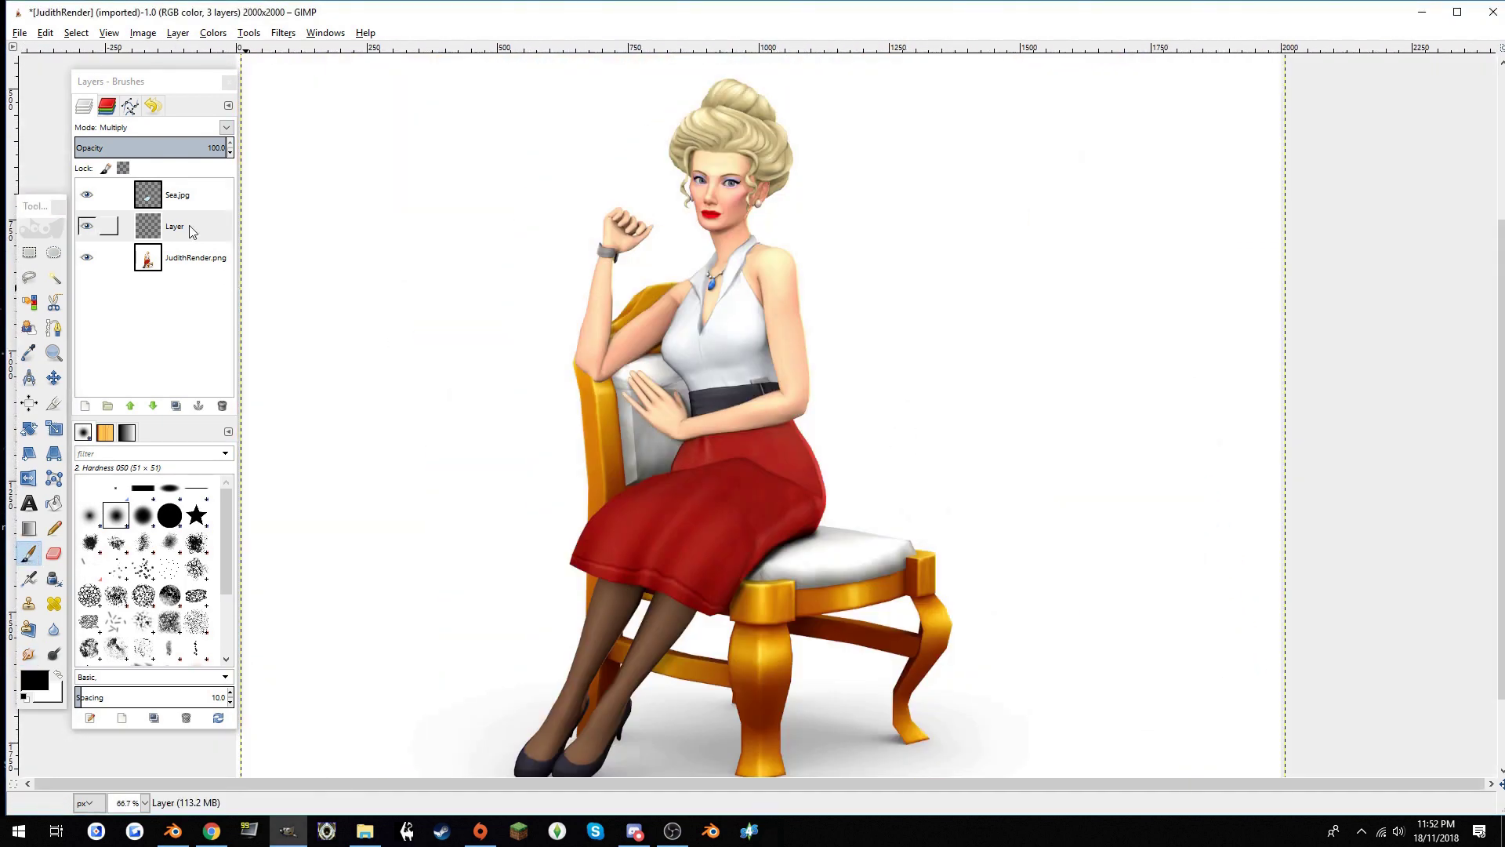
left_click(85, 406, "shift")
scroll(659, 392, "up", 2, "ctrl")
Paint a dark line under the forearm on a Multiply layer at 68% opacity, nudged into place
scroll(658, 392, "up", 2, "ctrl")
double_click(29, 553)
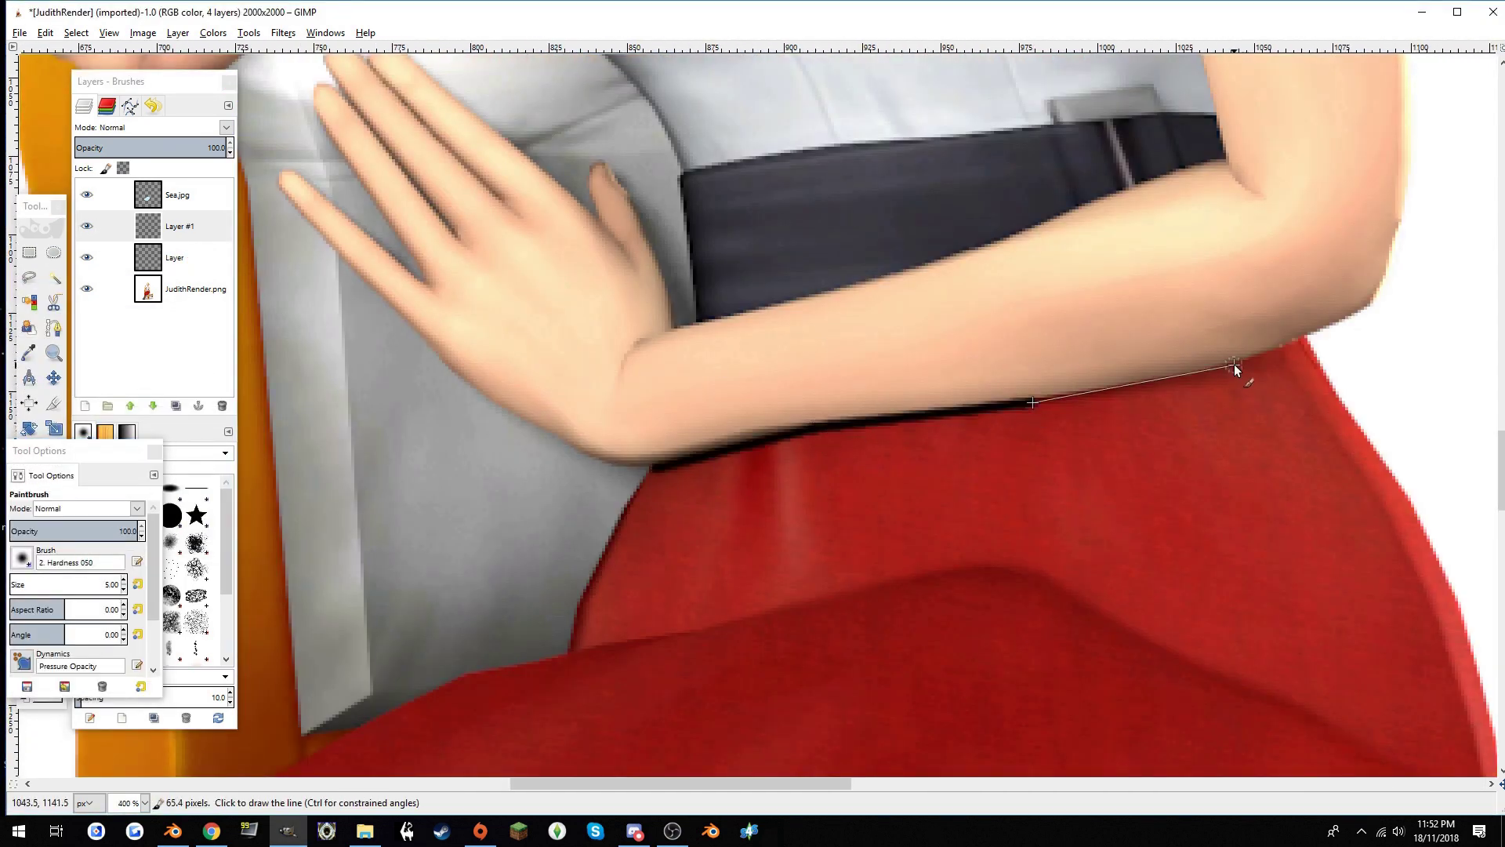
key("z")
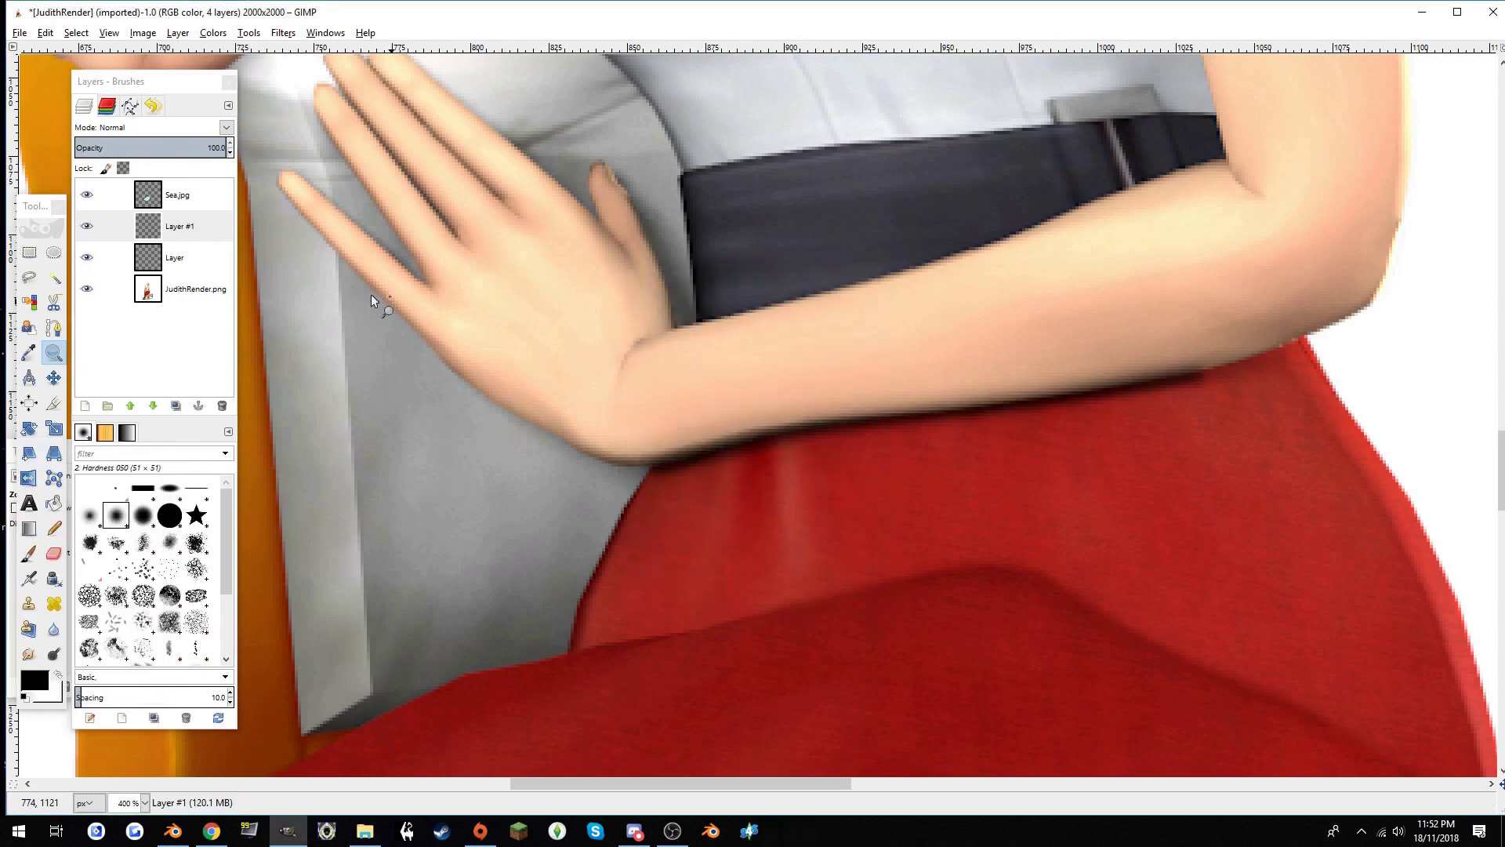
left_click(149, 127)
left_click(149, 235)
key("m")
left_click_drag(808, 389, 794, 430)
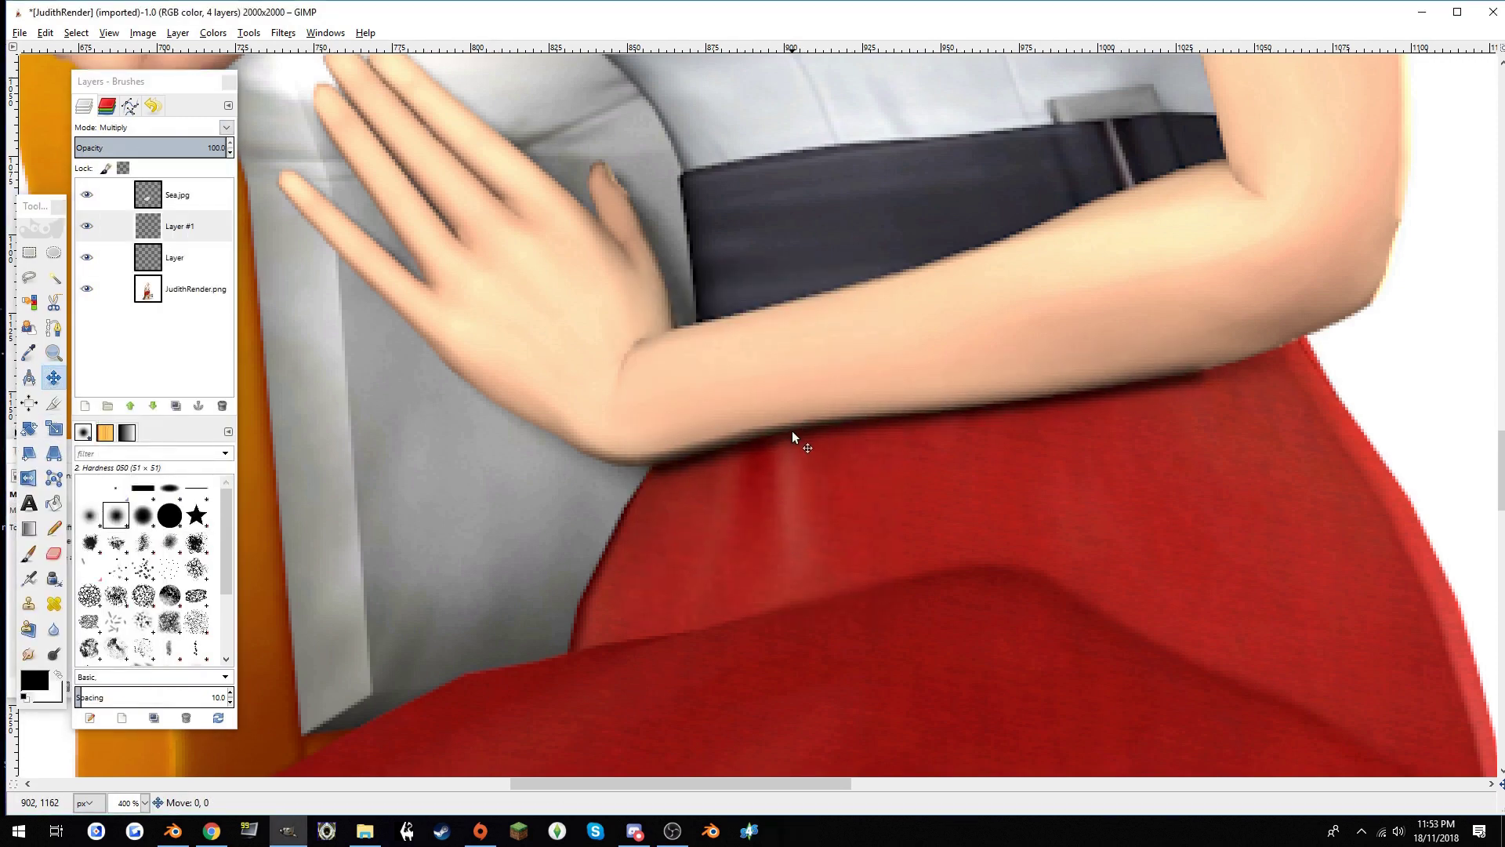
left_click(178, 148)
key("grave")
key("grave")
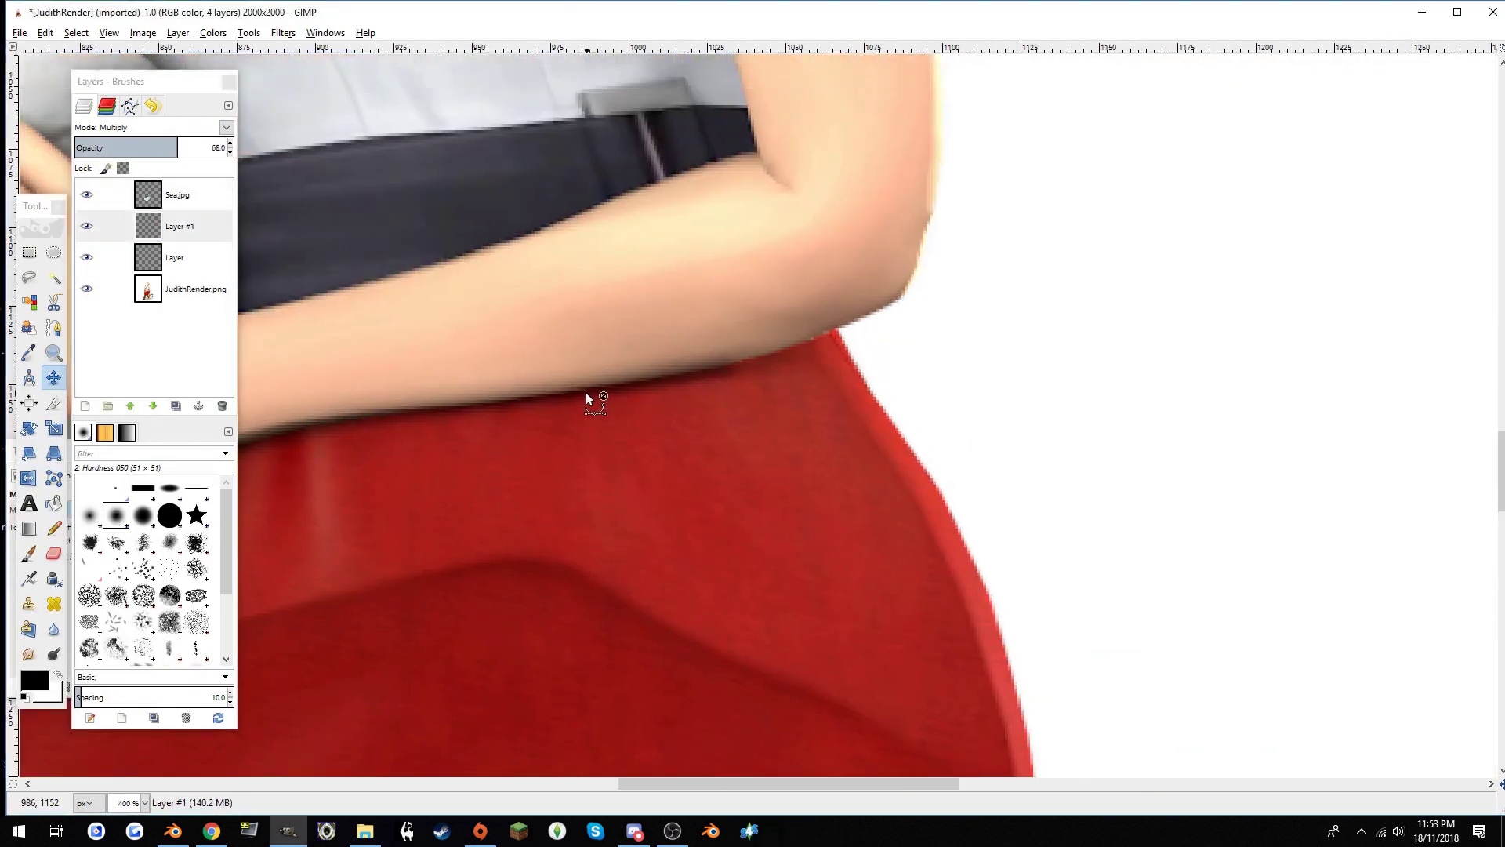